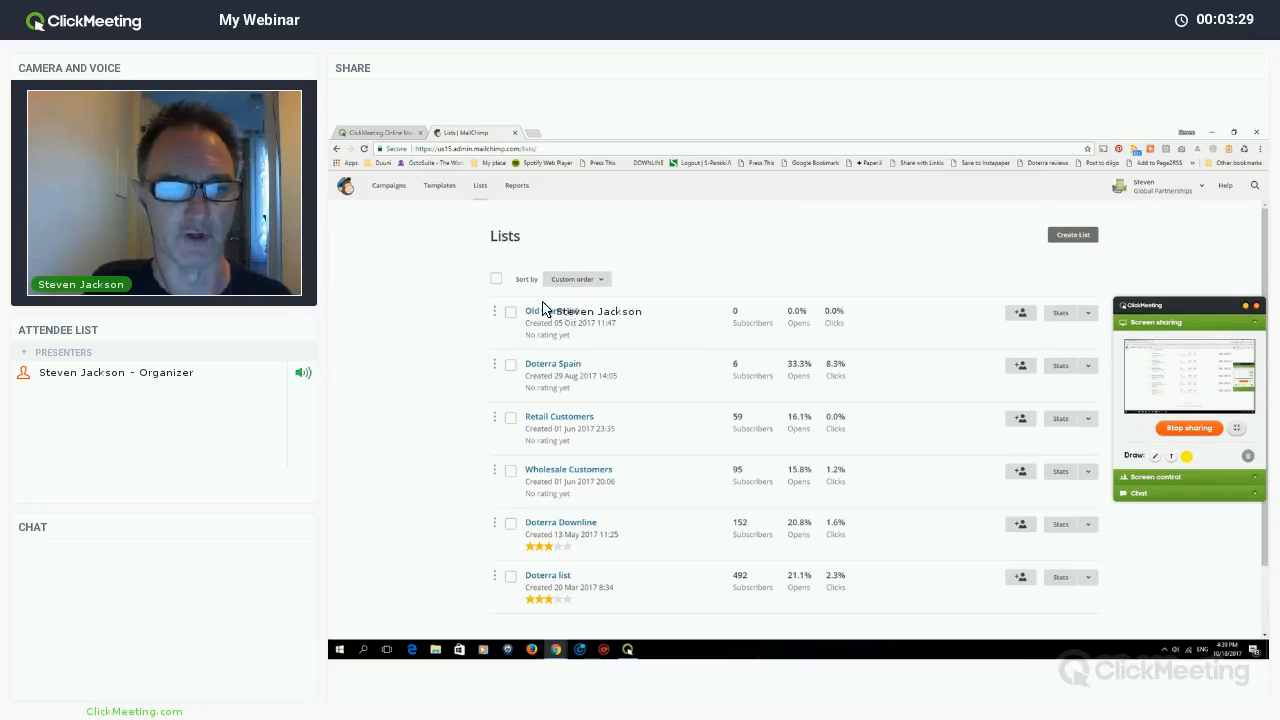
pyautogui.click(1088, 314)
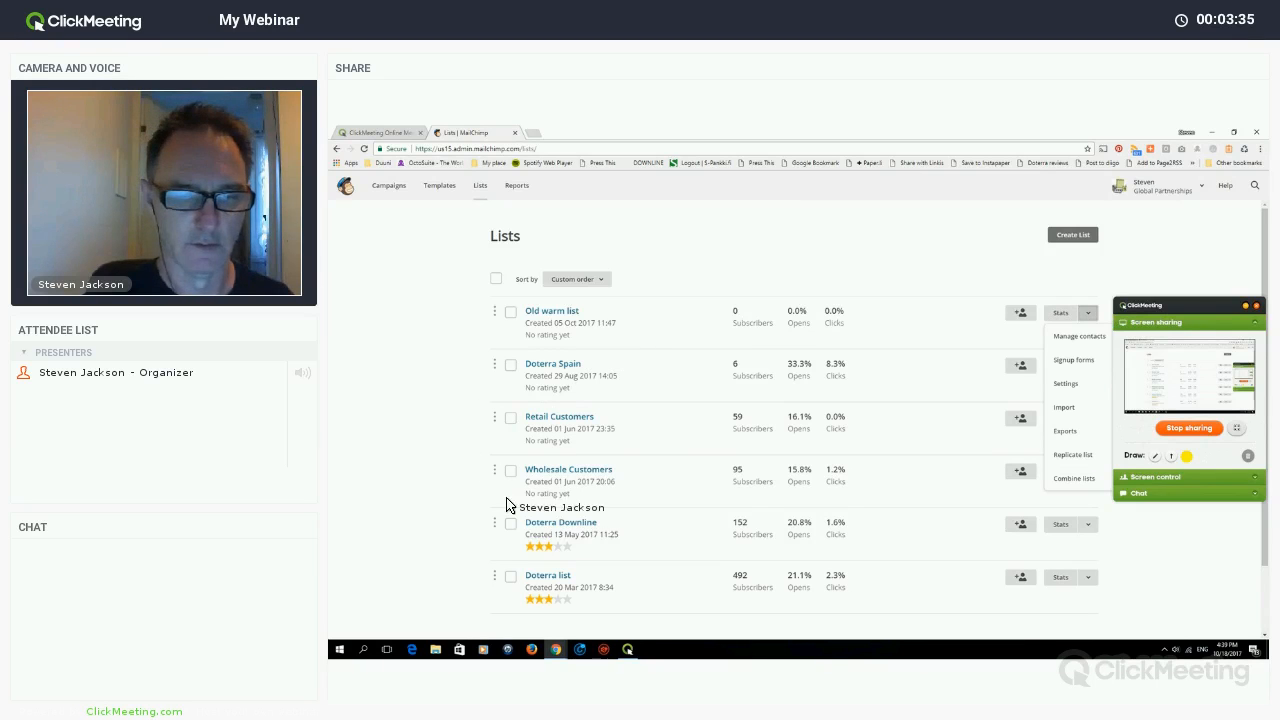
pyautogui.click(578, 505)
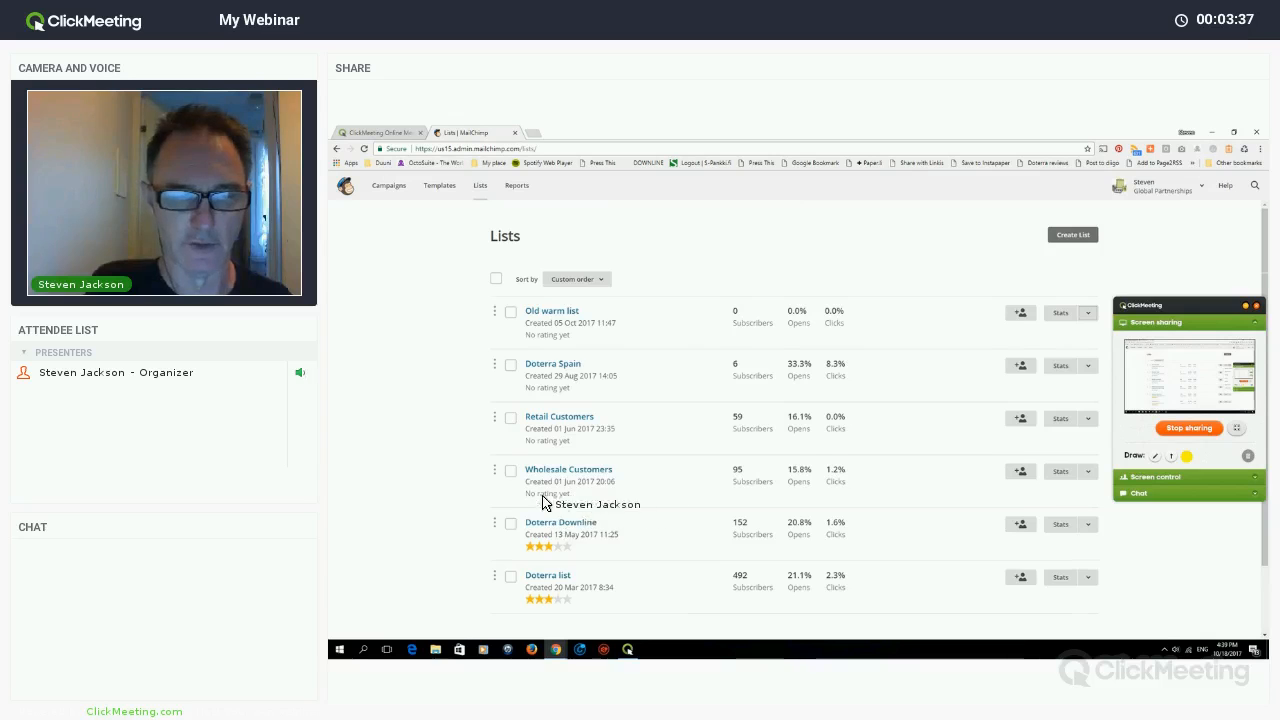
pyautogui.scroll(-3, 565, 510)
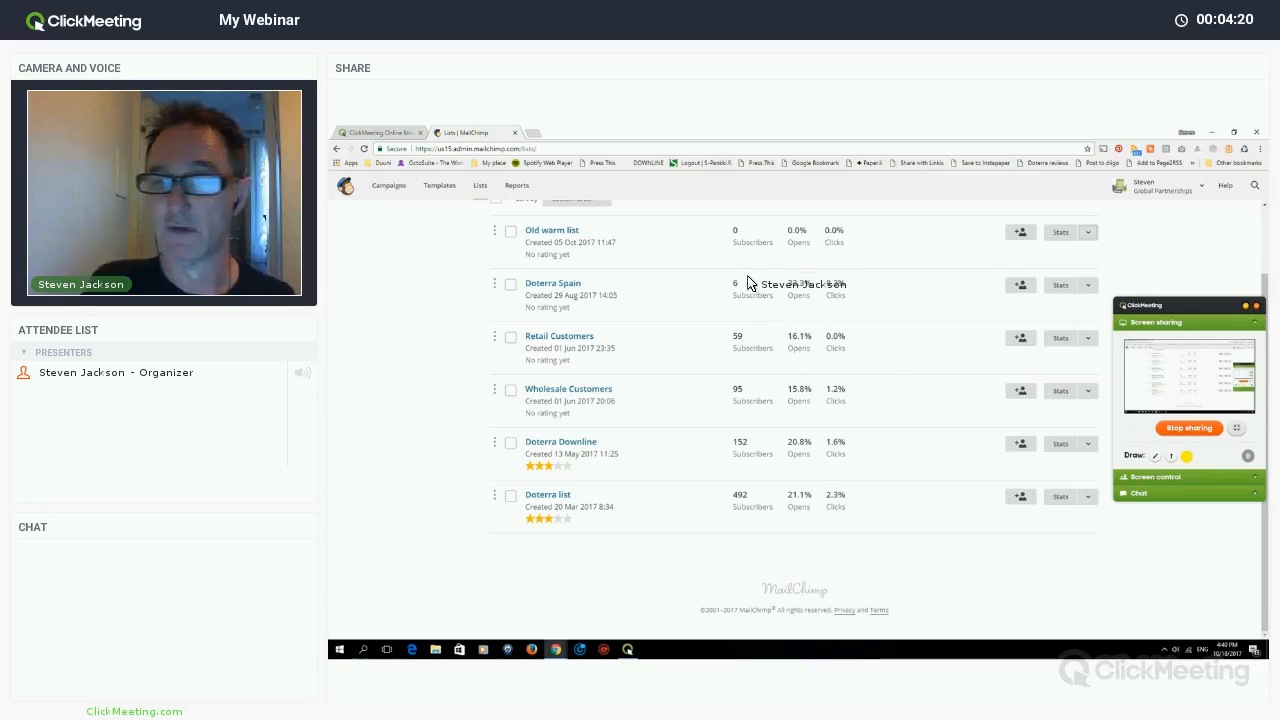
pyautogui.scroll(2, 1074, 286)
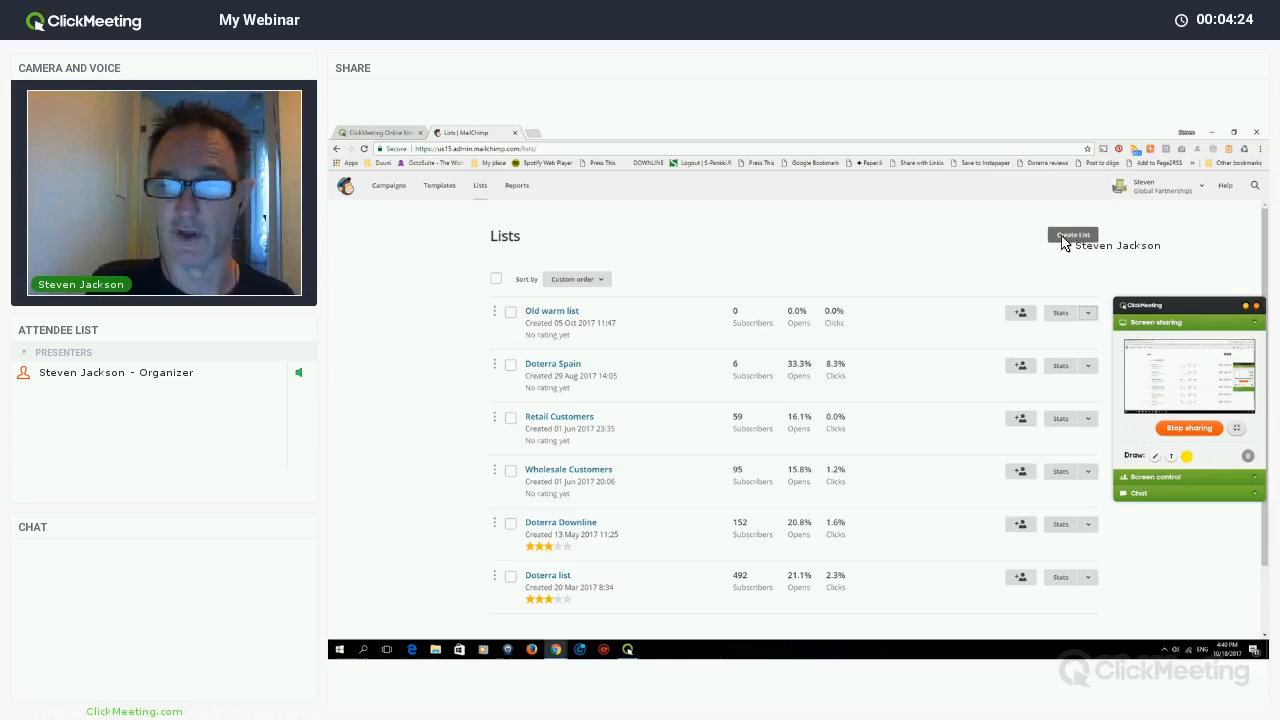
# - Start a brand-new list rather than groups and begin entering its List name
pyautogui.click(1063, 237)
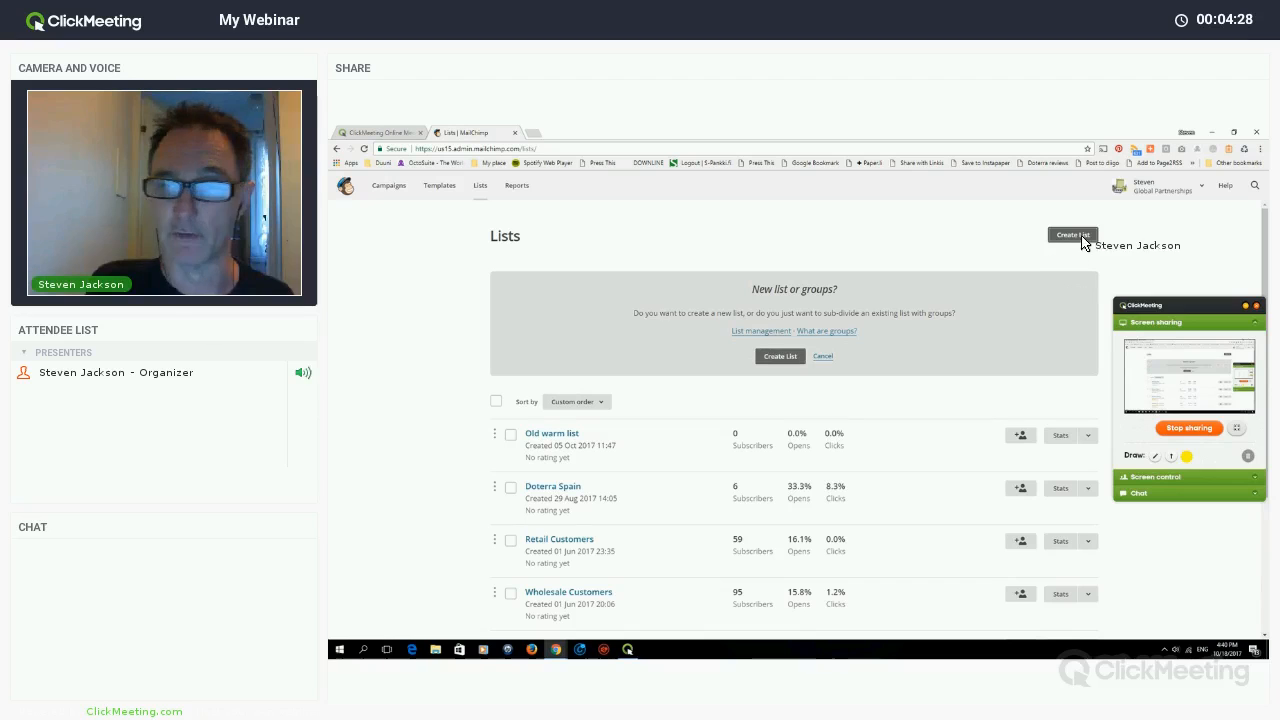
pyautogui.click(785, 357)
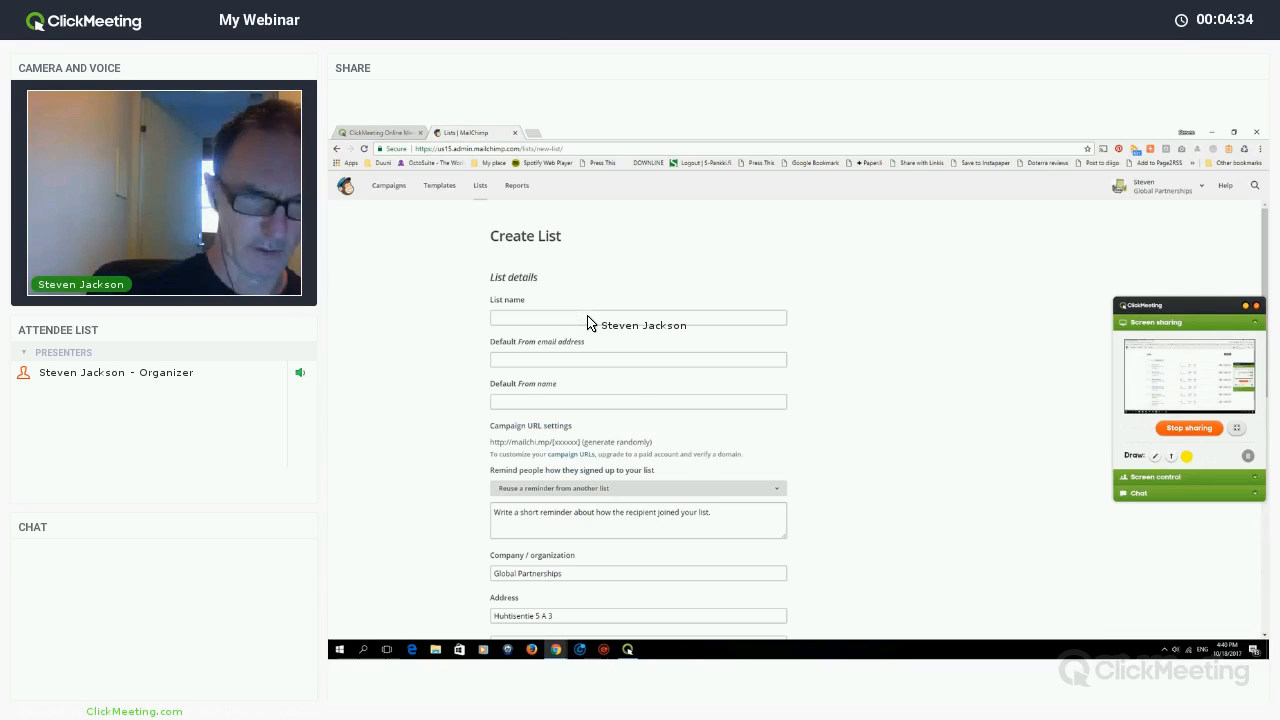
pyautogui.click(588, 318)
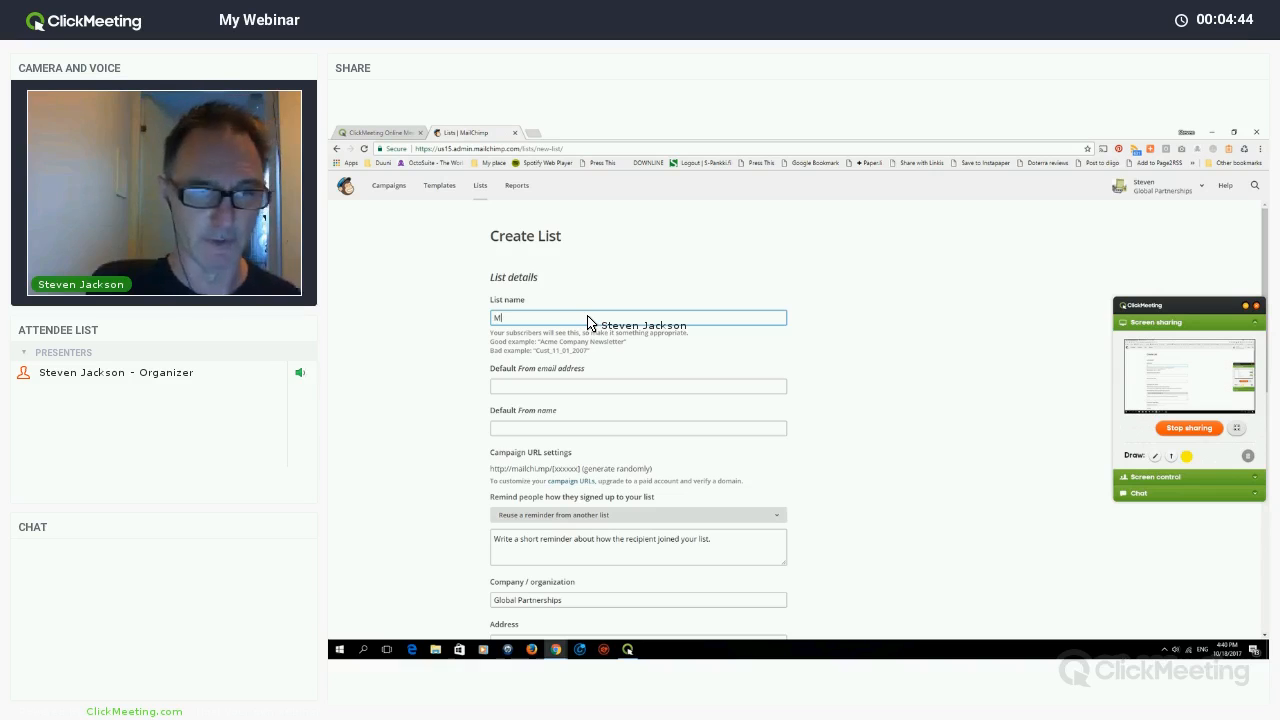
# - Name the list 'My List' and enter the default From e-mail address and sender name
pyautogui.write('ist')
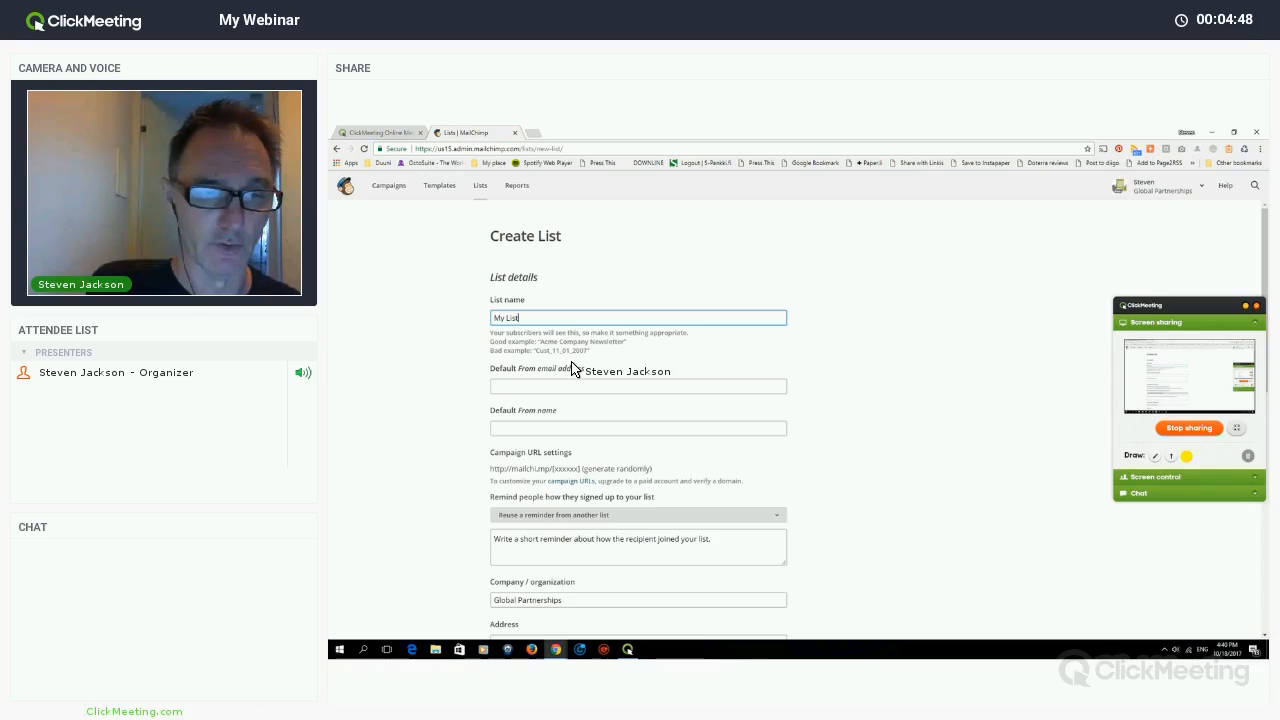
pyautogui.press('Tab')
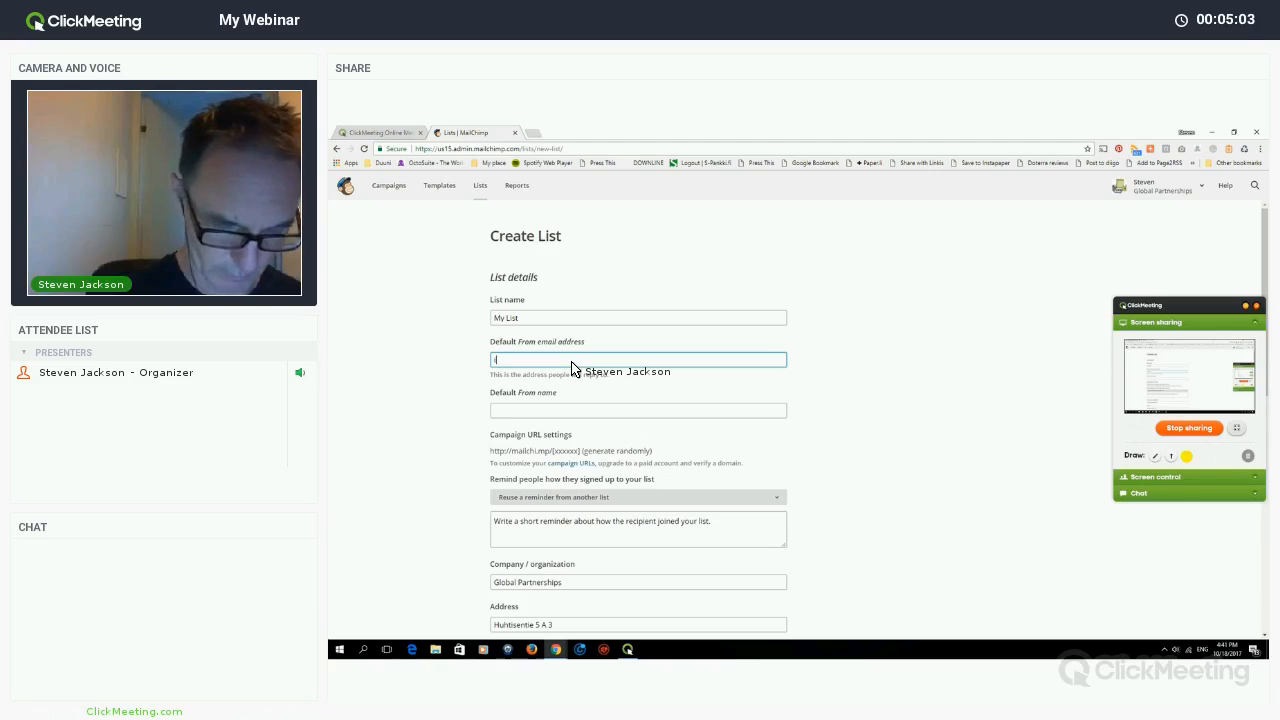
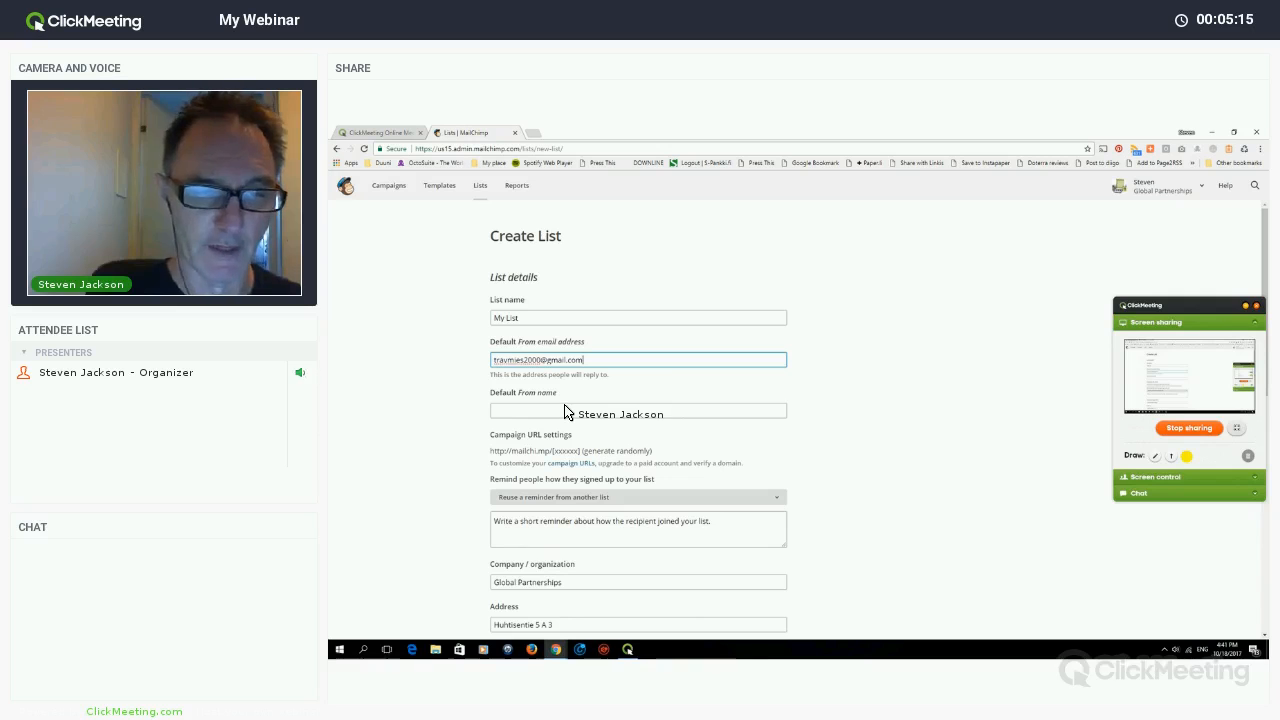
pyautogui.click(565, 412)
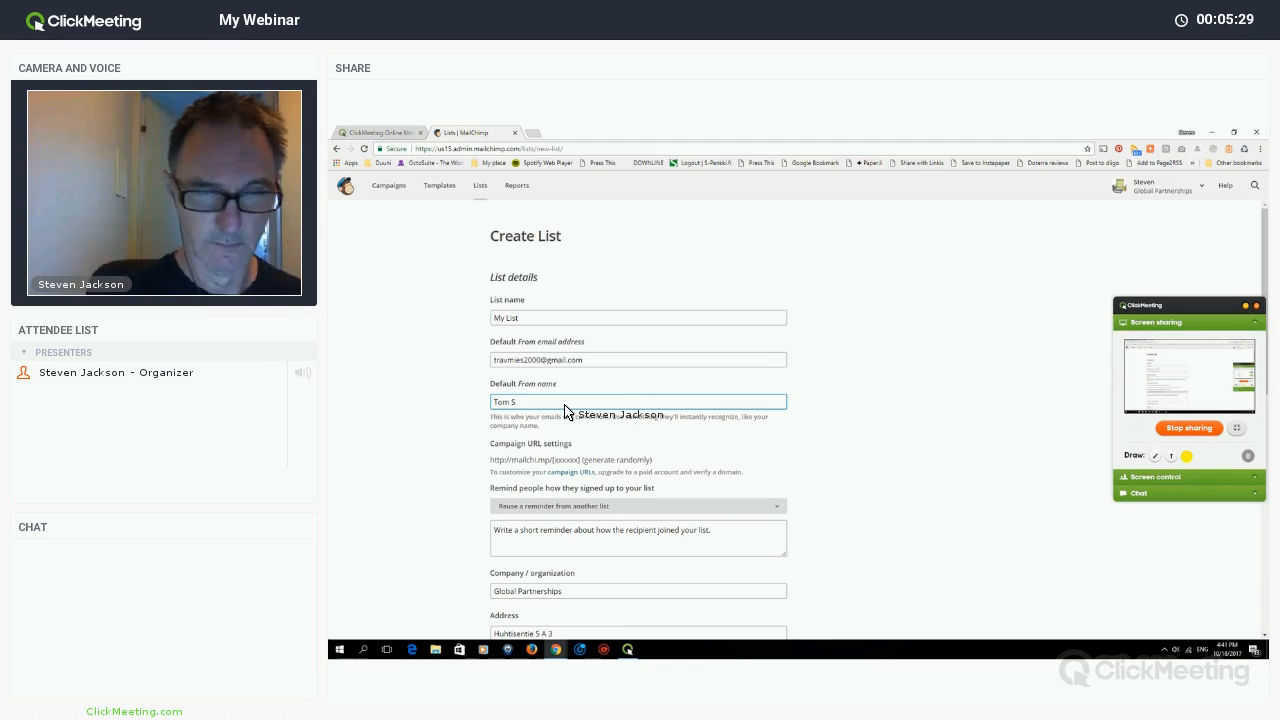
pyautogui.write('h (Doterra well')
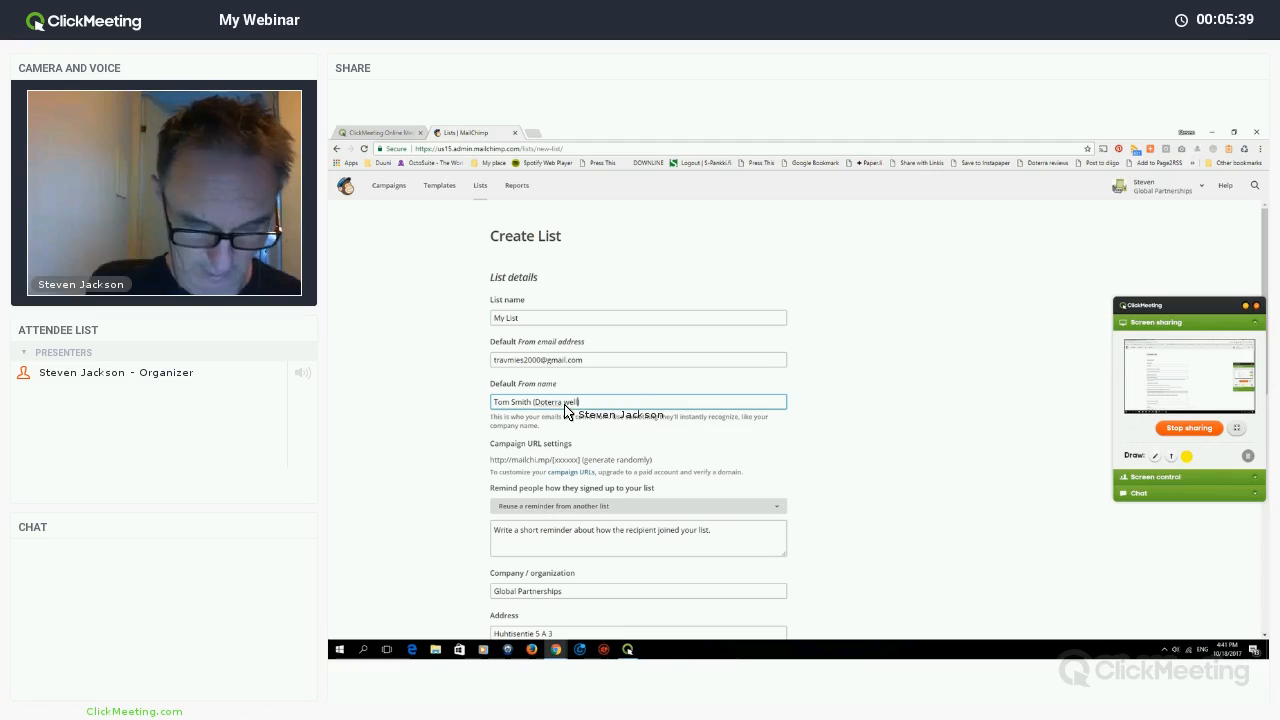
pyautogui.write('ness adv')
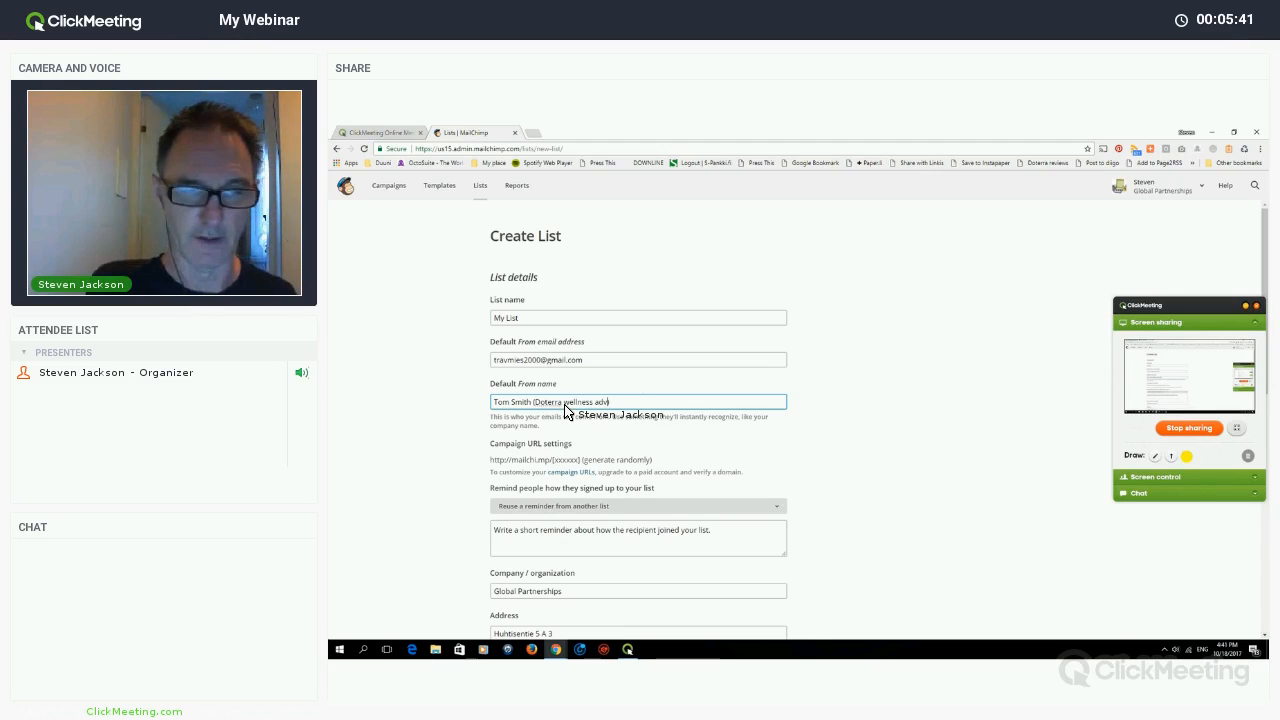
pyautogui.write('ocate)')
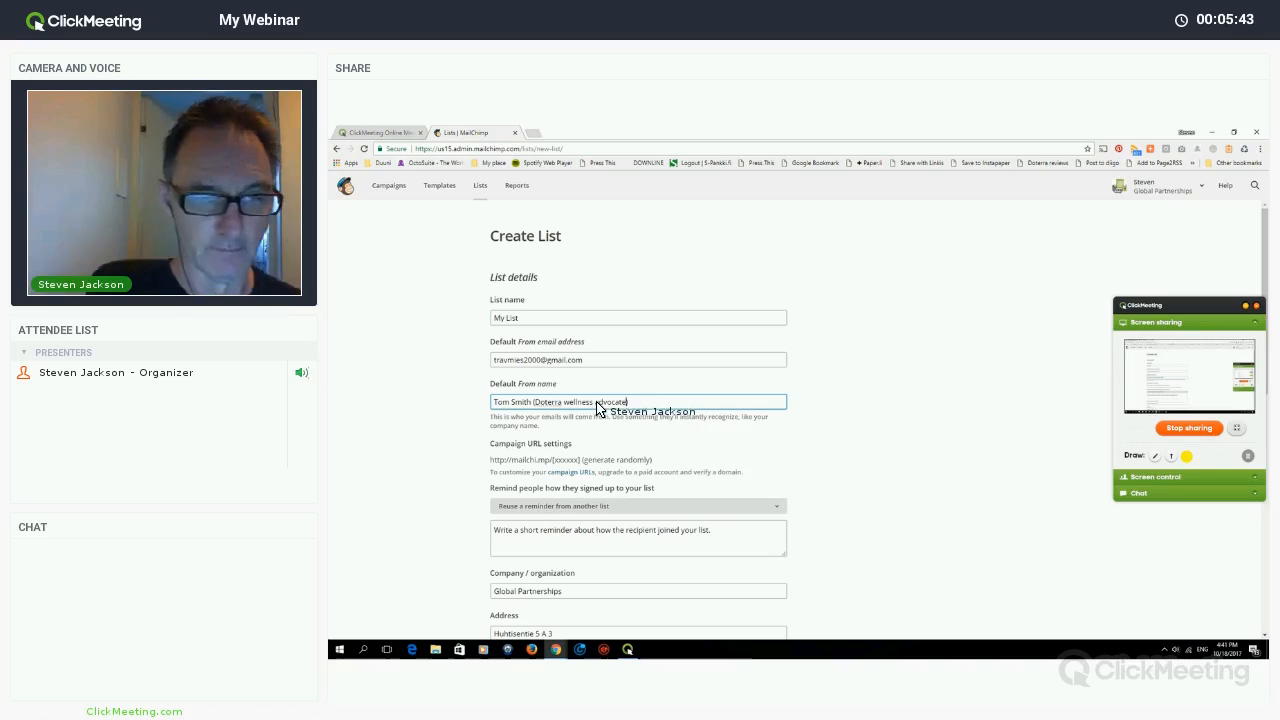
pyautogui.scroll(-3, 586, 386)
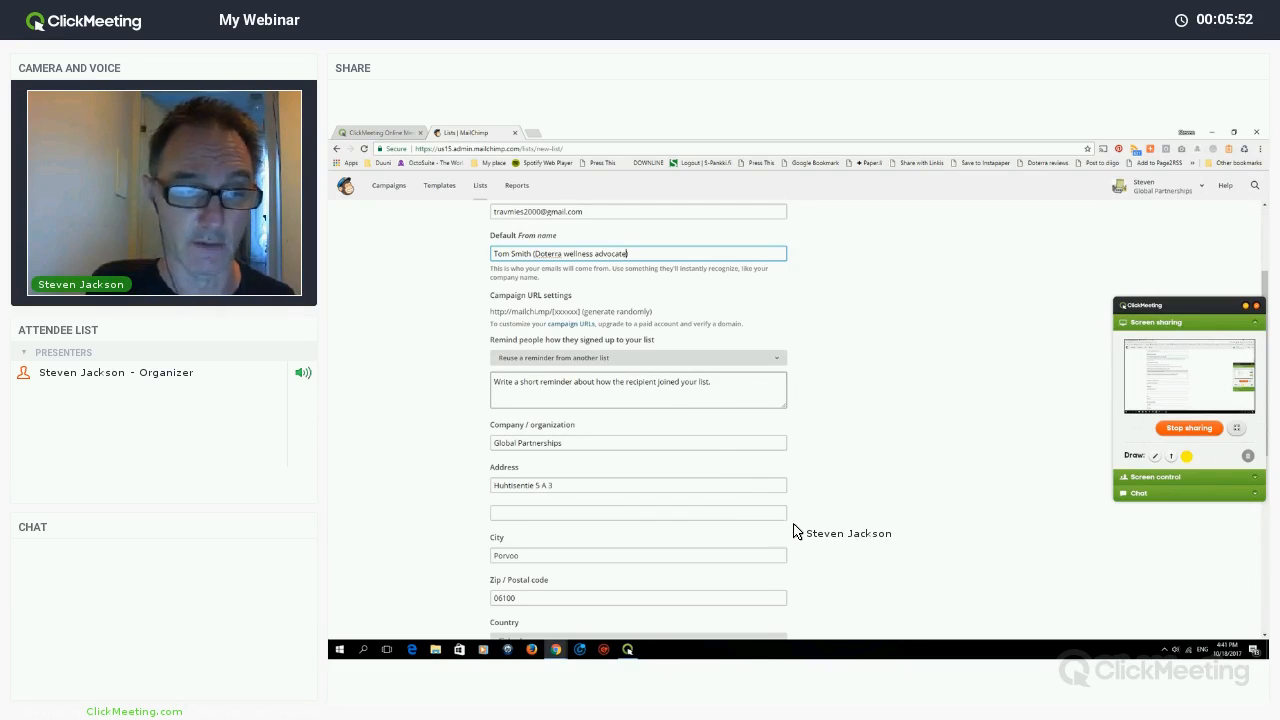
# - Set the signup reminder to 'You were interested in knowing more about Doterra'
pyautogui.click(690, 390)
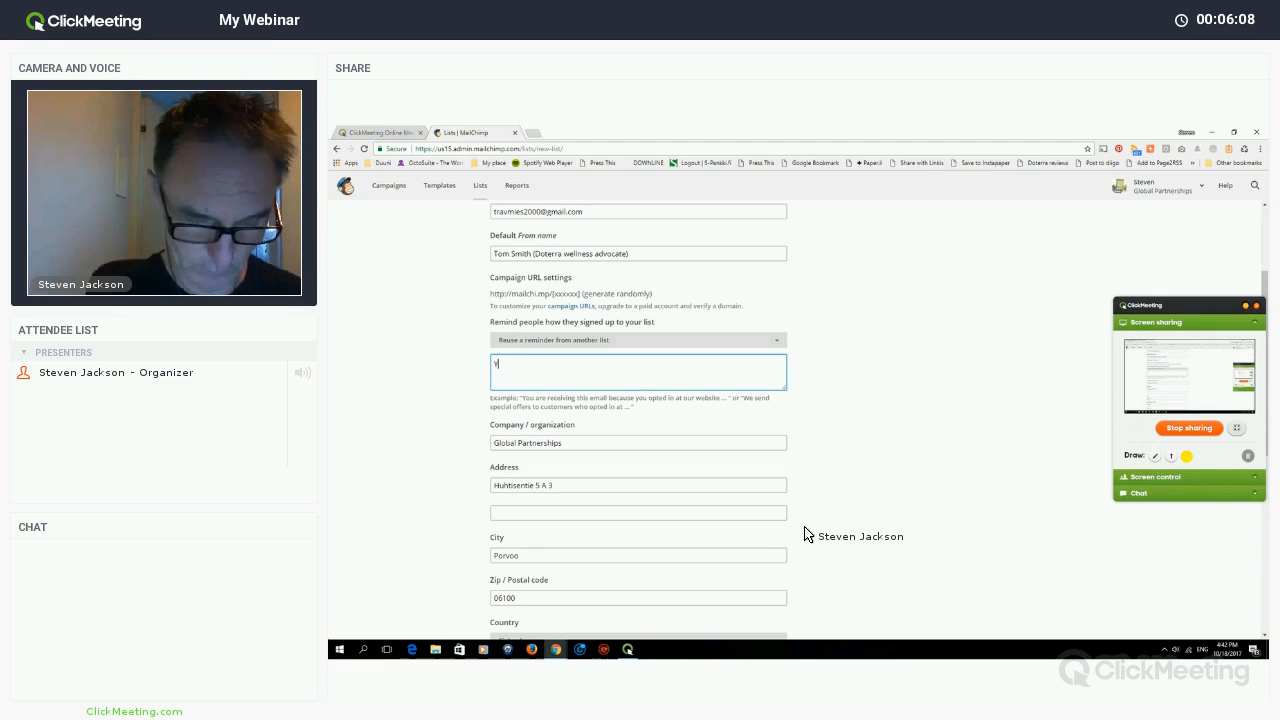
pyautogui.write('ou wer')
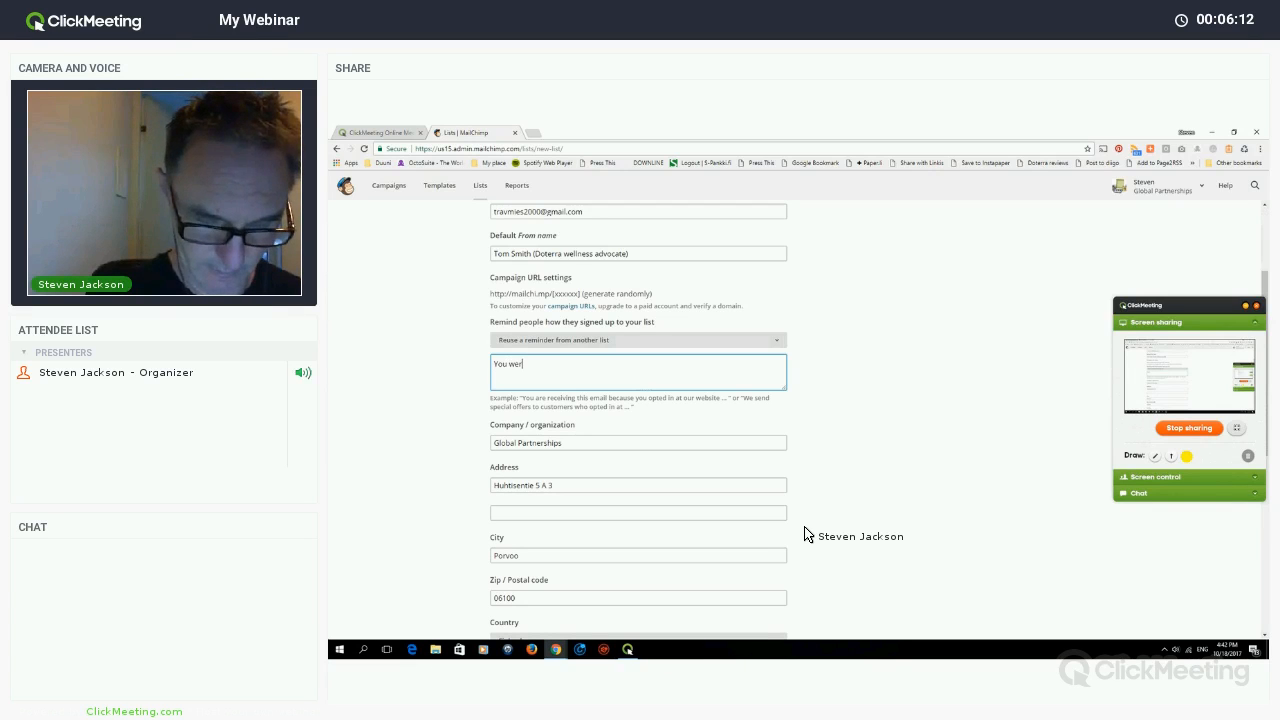
pyautogui.write('e interested in')
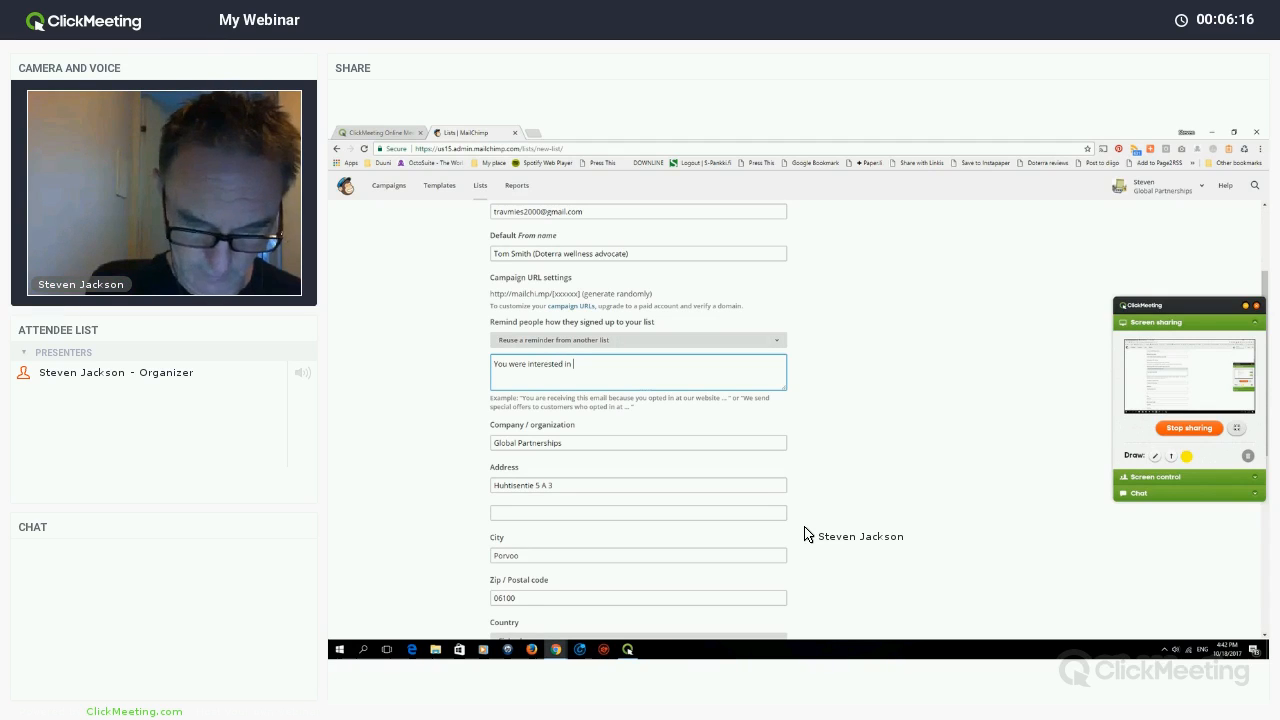
pyautogui.write(' knowi')
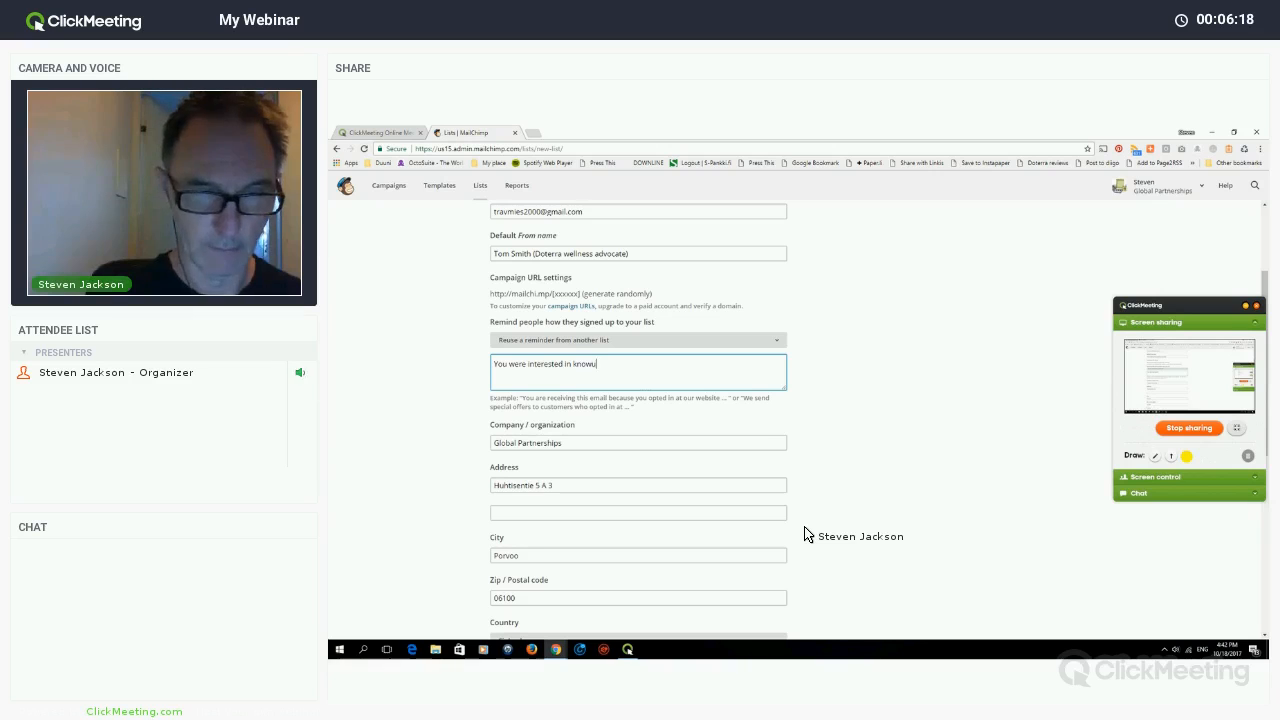
pyautogui.write('ng ')
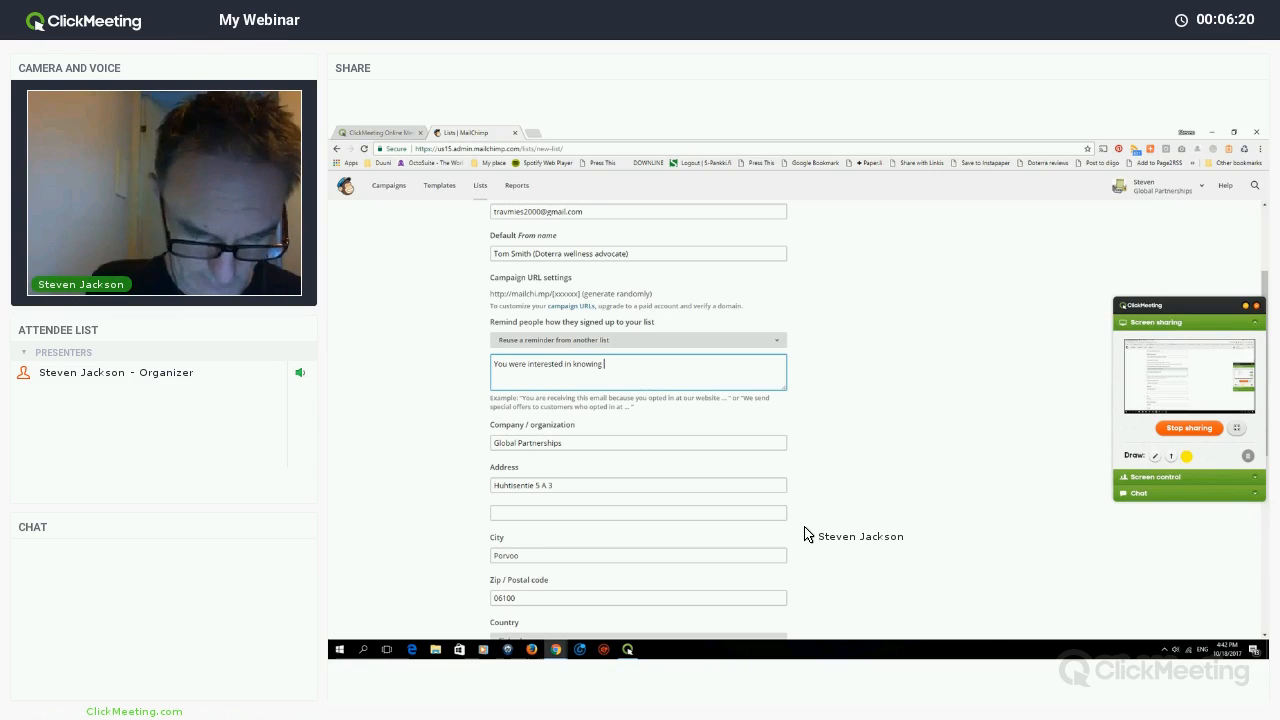
pyautogui.write('more ')
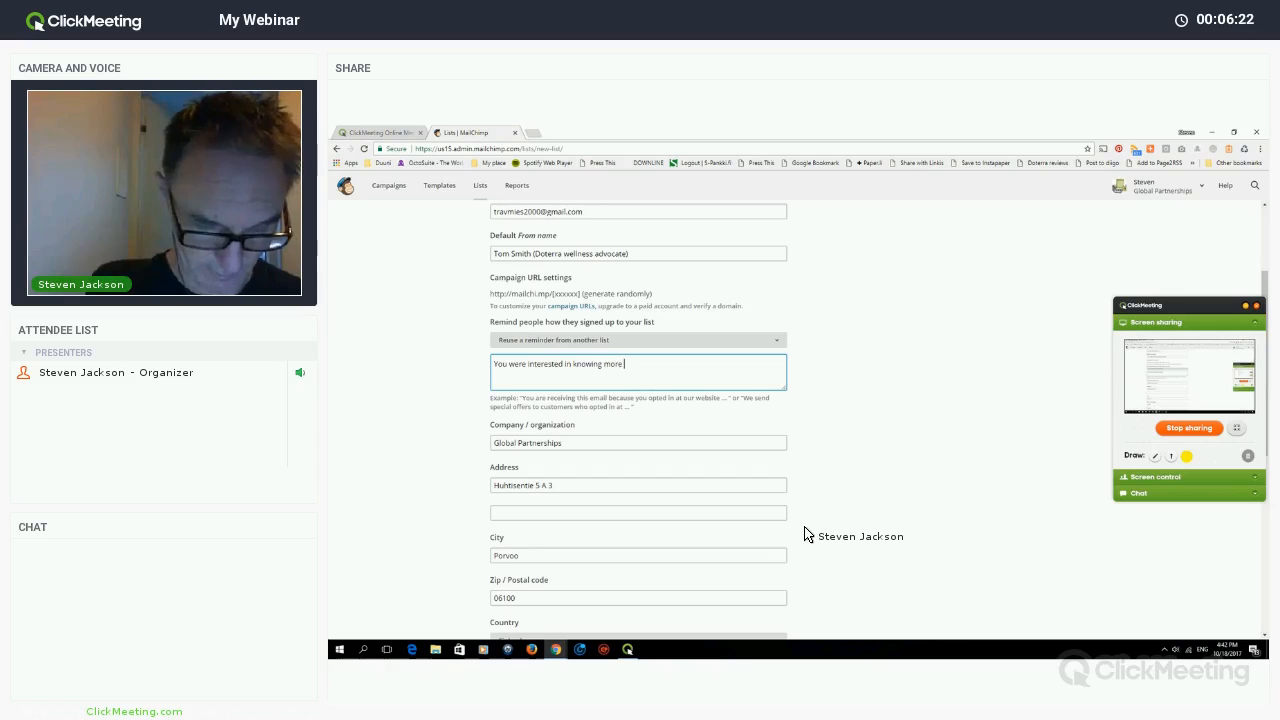
pyautogui.write('about')
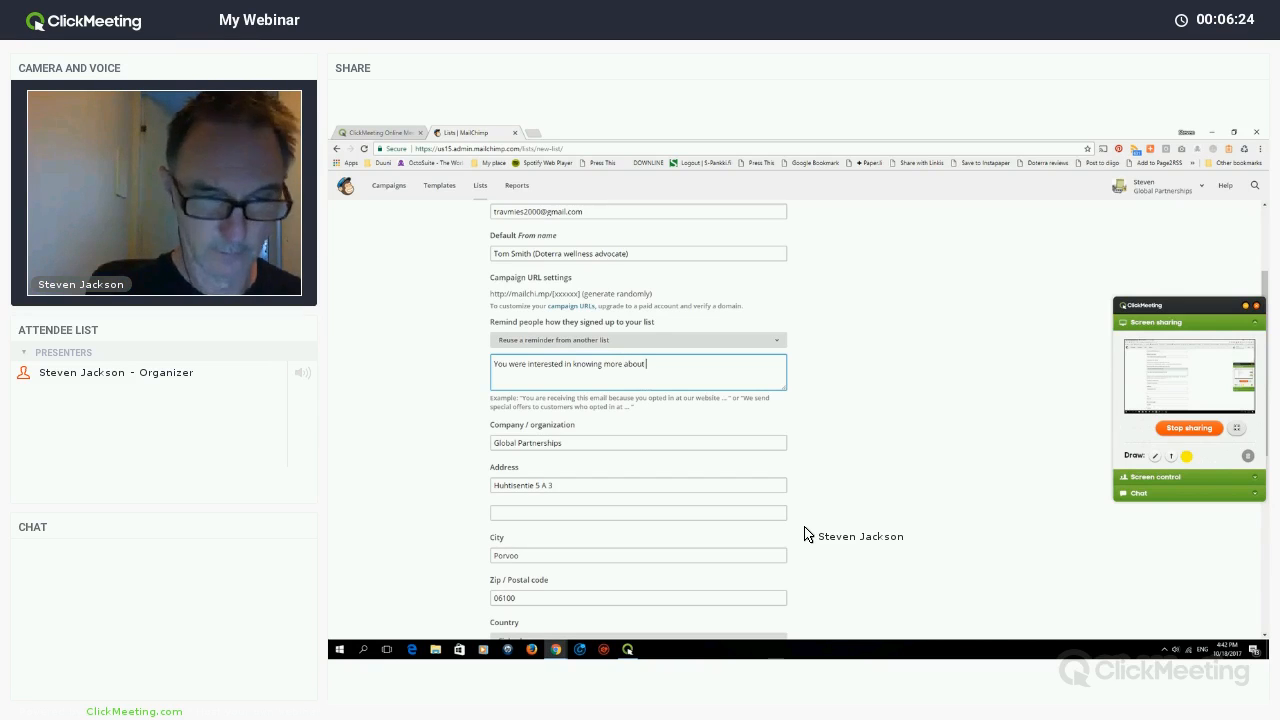
pyautogui.write(' Doterra')
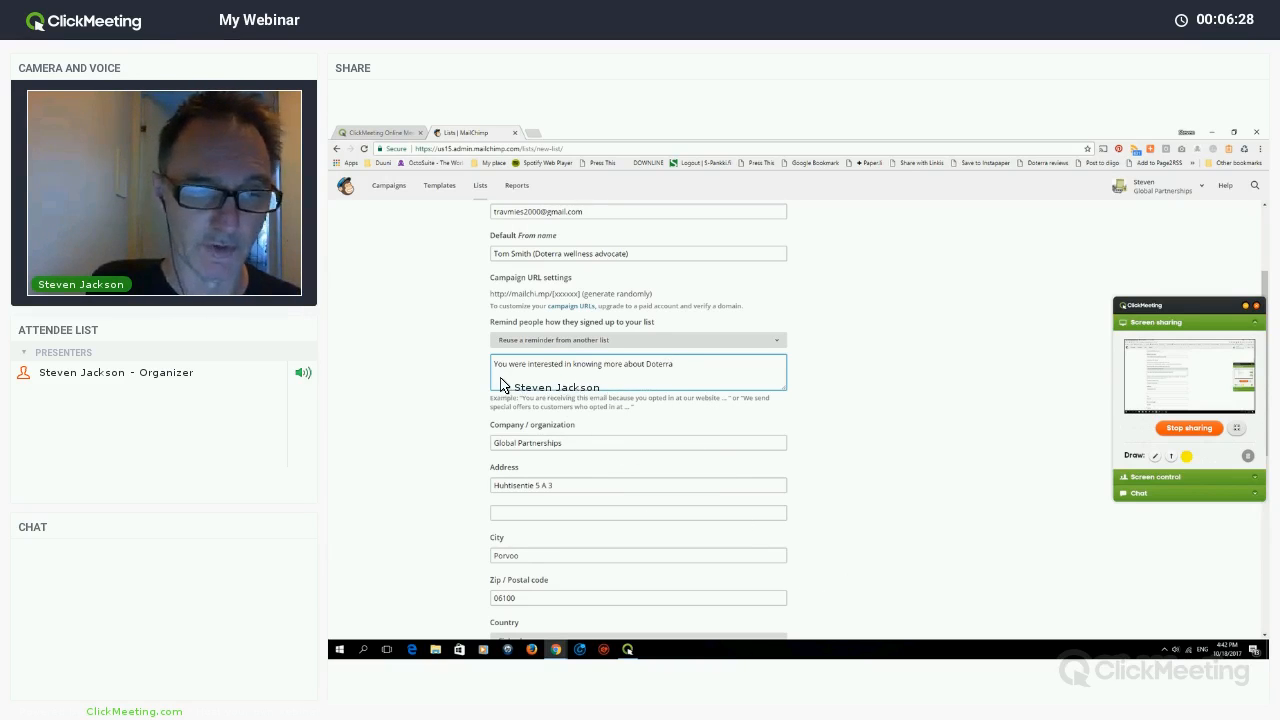
pyautogui.scroll(-2, 474, 383)
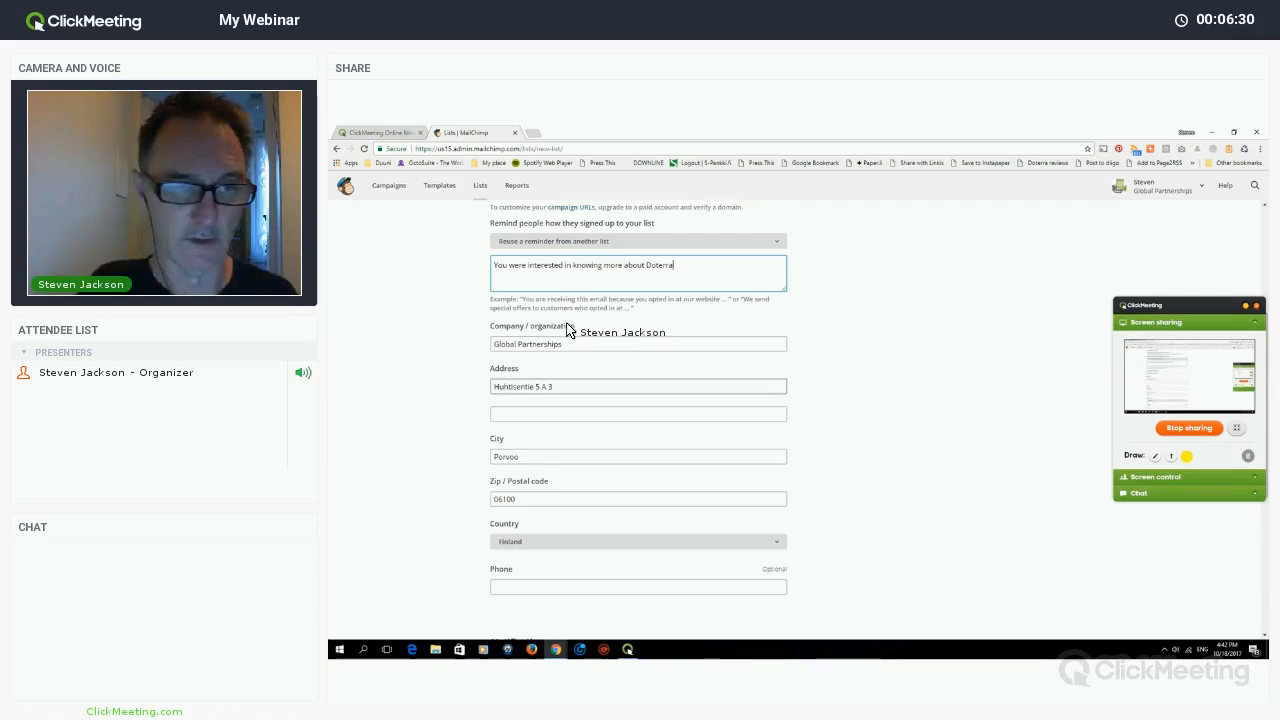
# - Replace the company name, street address, city (New York) and zip code with new contact details
pyautogui.moveTo(566, 386); pyautogui.dragTo(477, 386)
pyautogui.press('BackSpace')
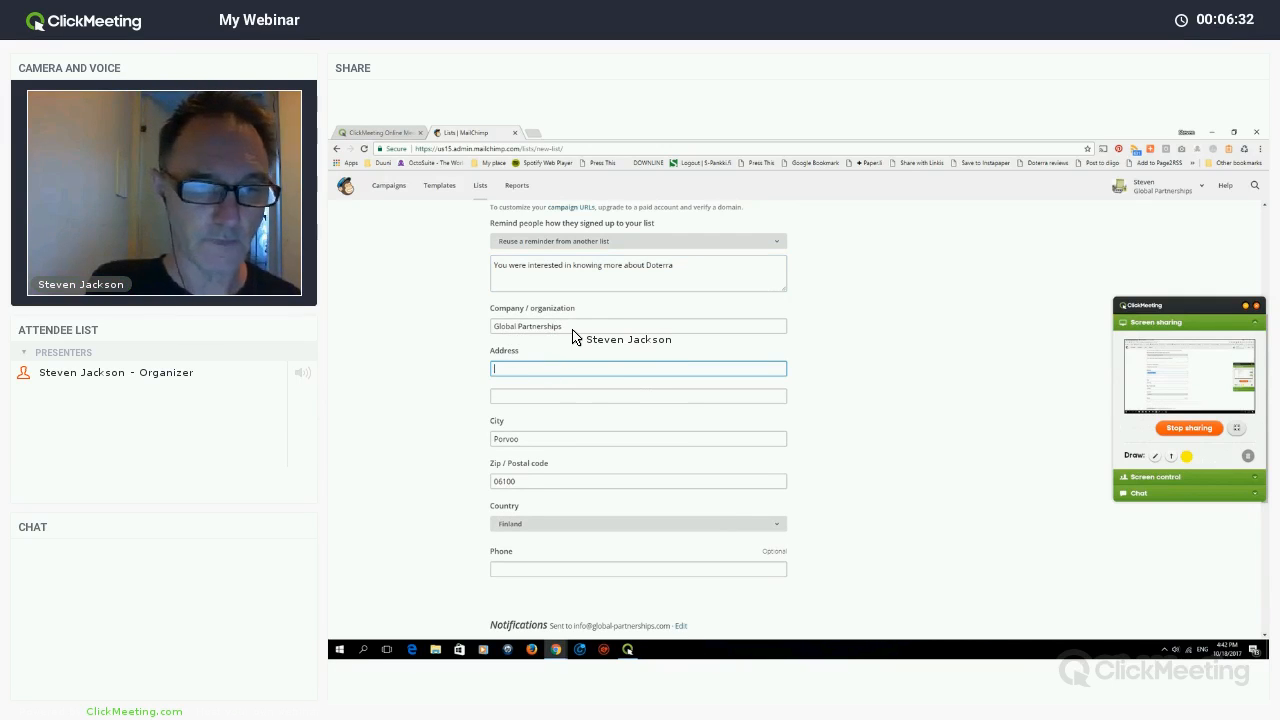
pyautogui.tripleClick(579, 328)
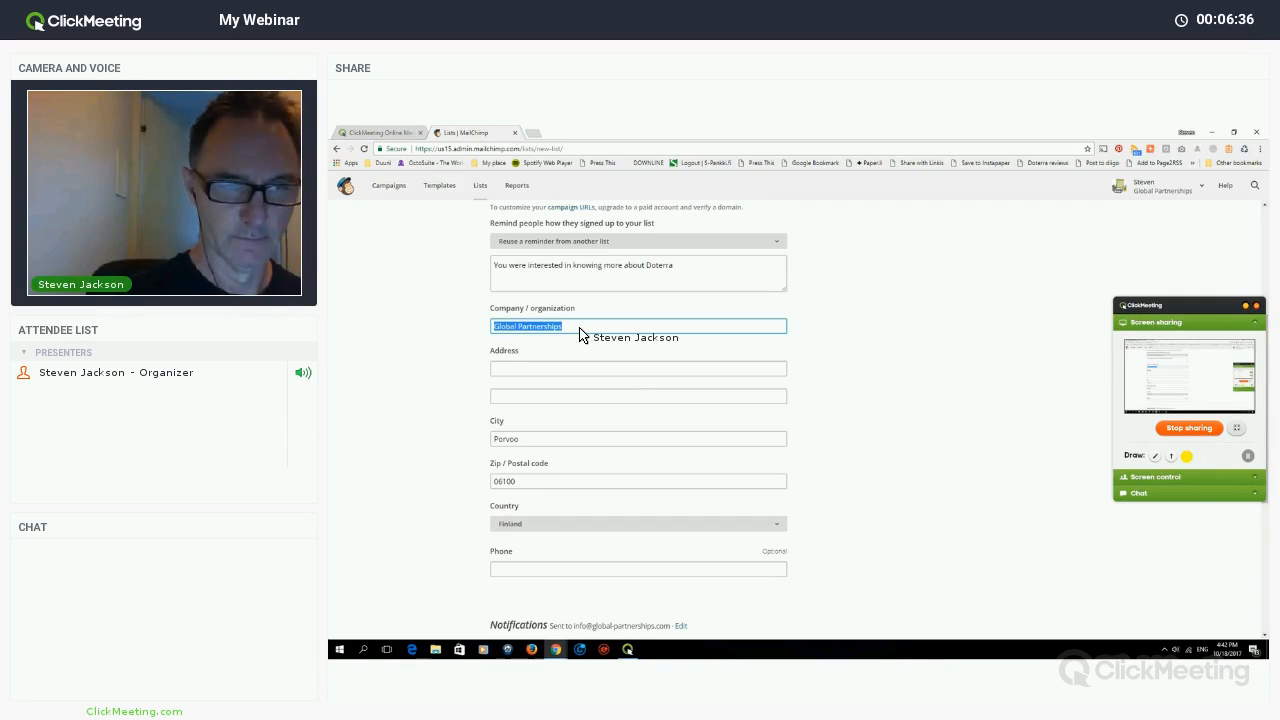
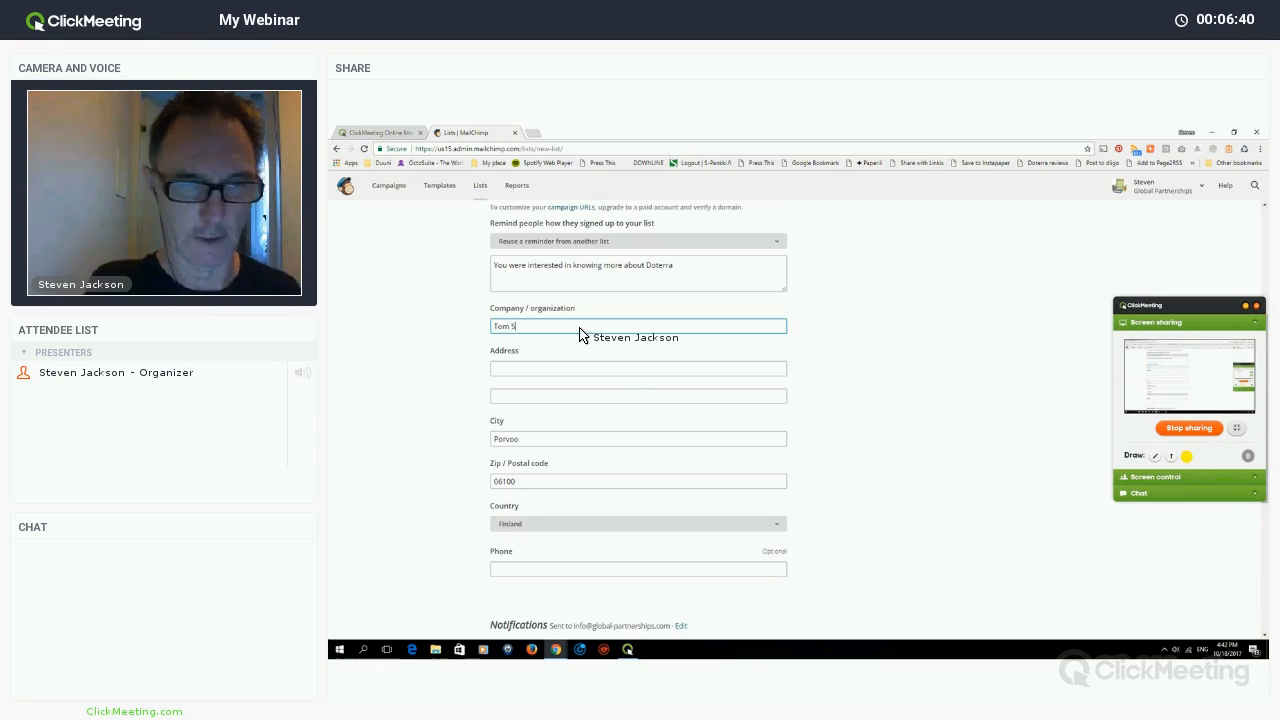
pyautogui.click(548, 369)
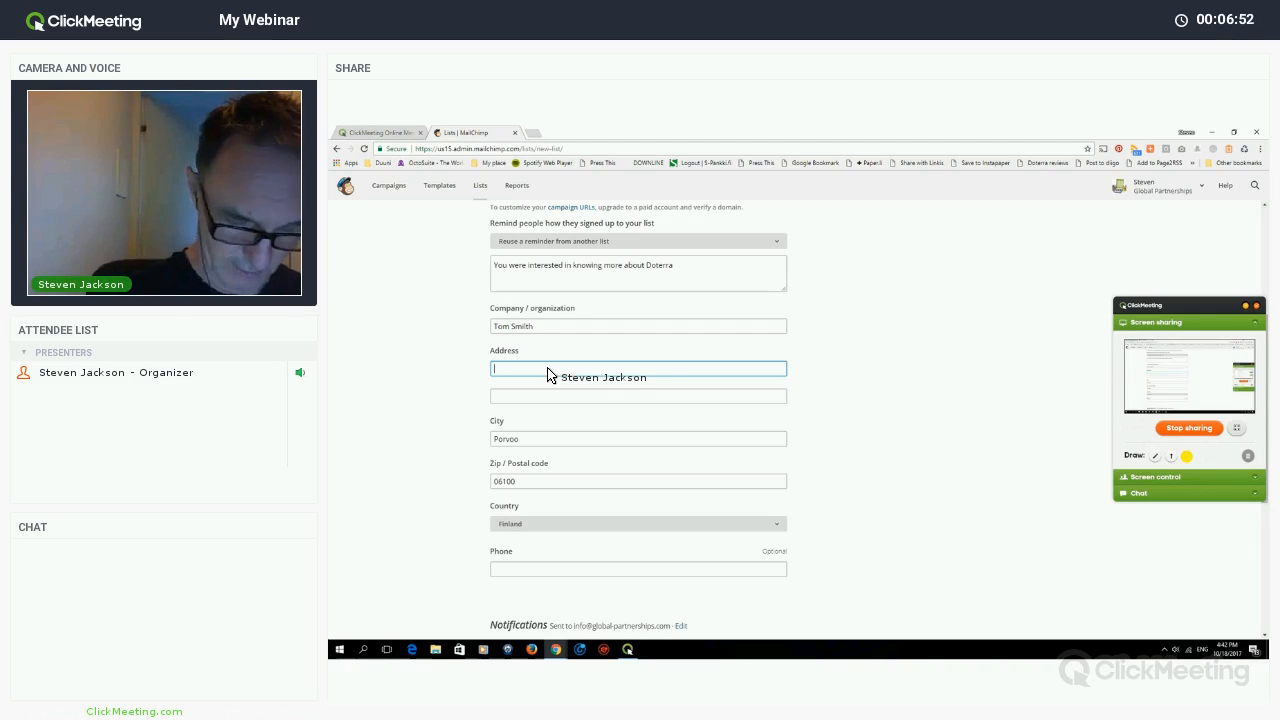
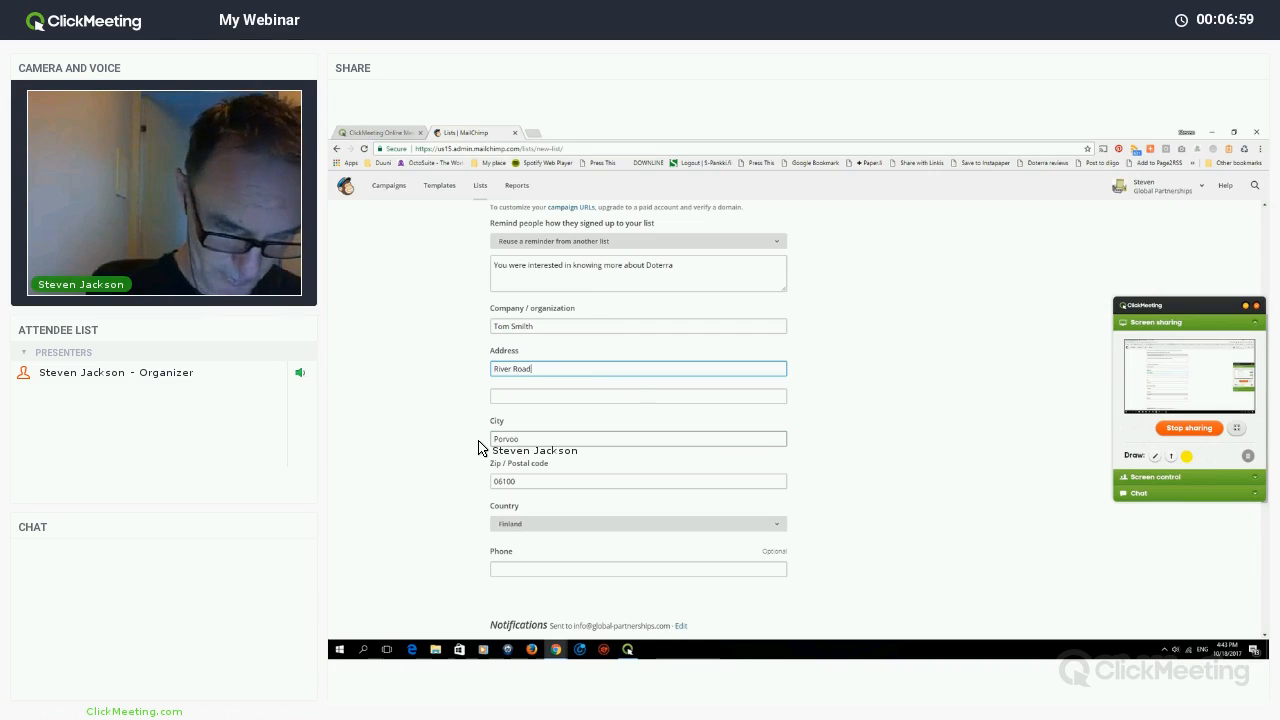
pyautogui.press('Tab')
pyautogui.press('Tab')
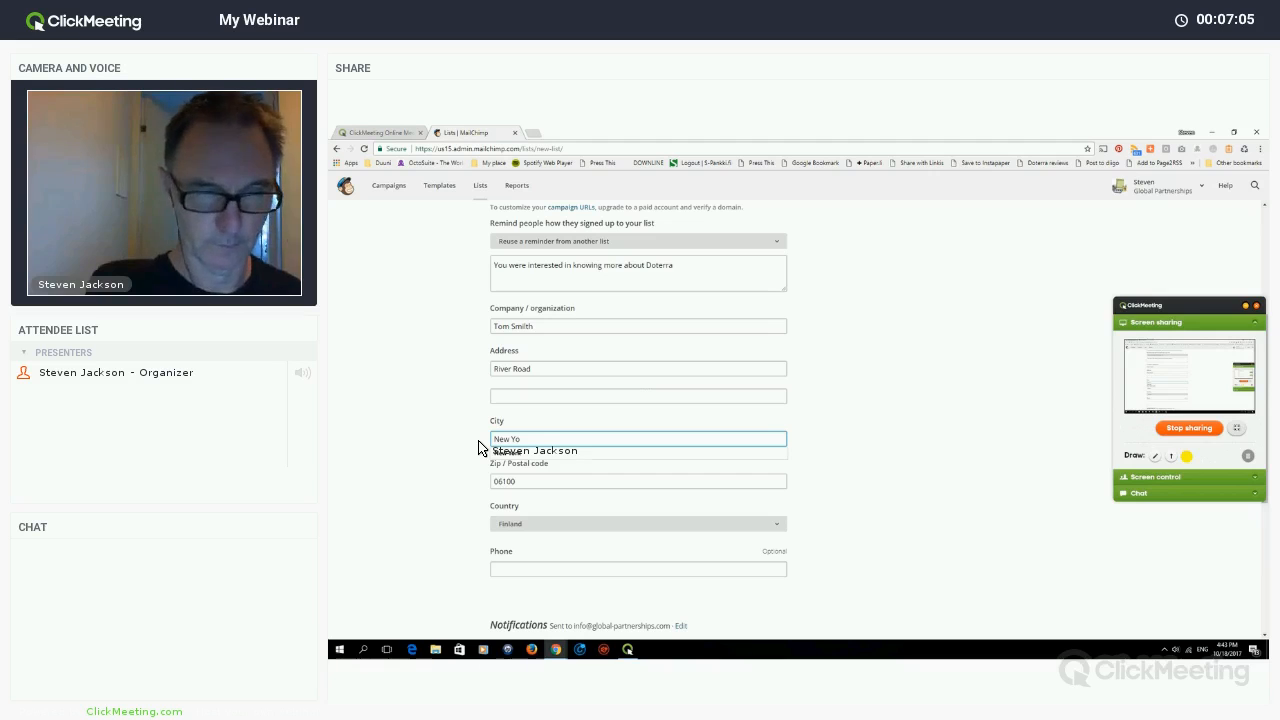
pyautogui.press('BackSpace')
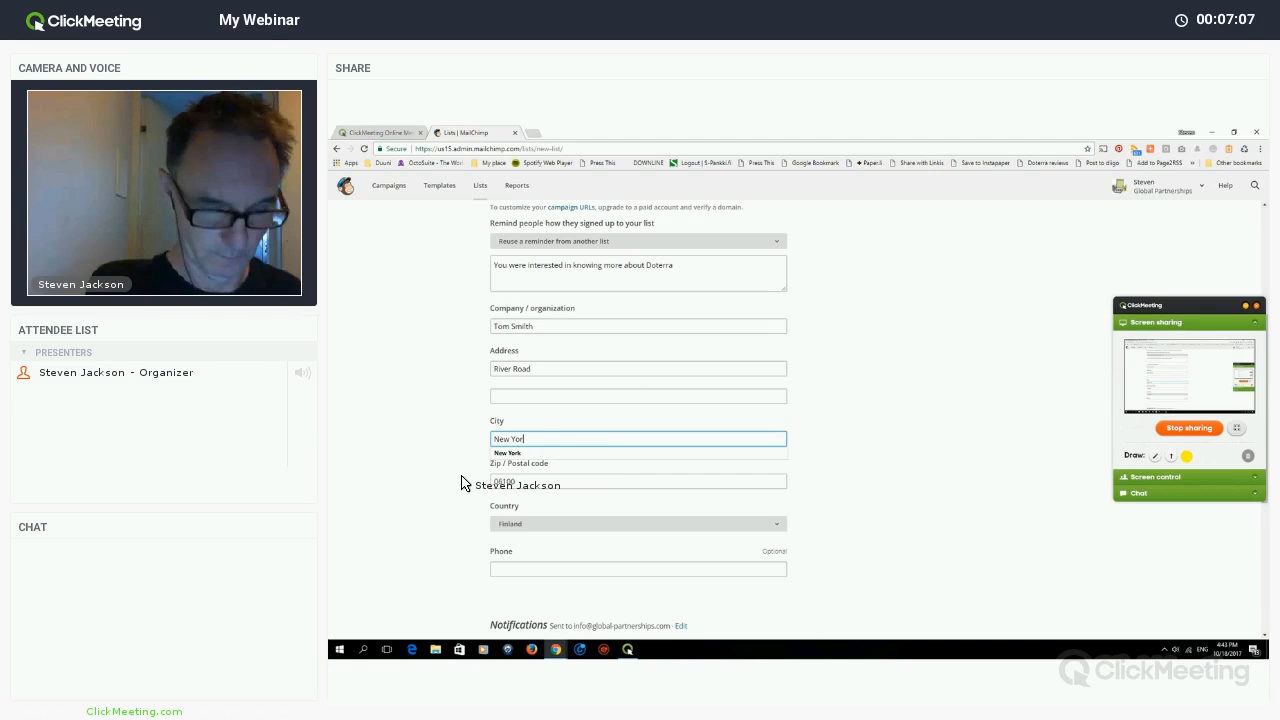
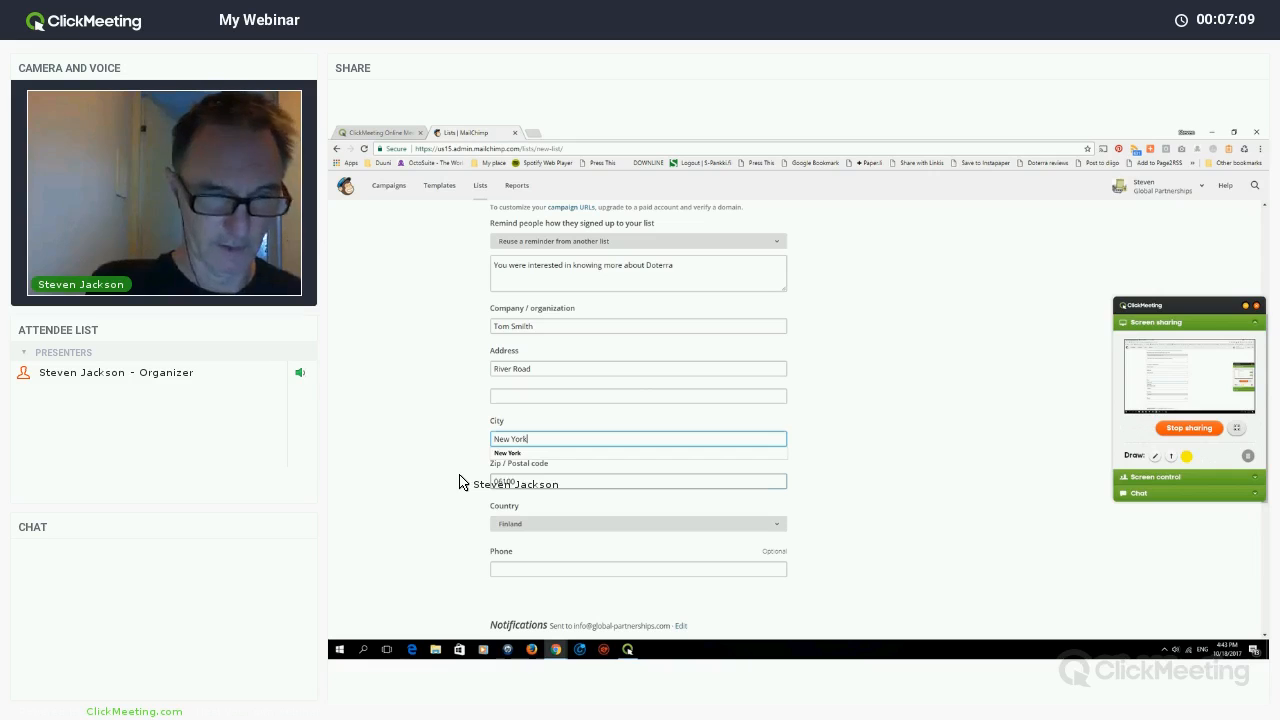
pyautogui.press('Tab')
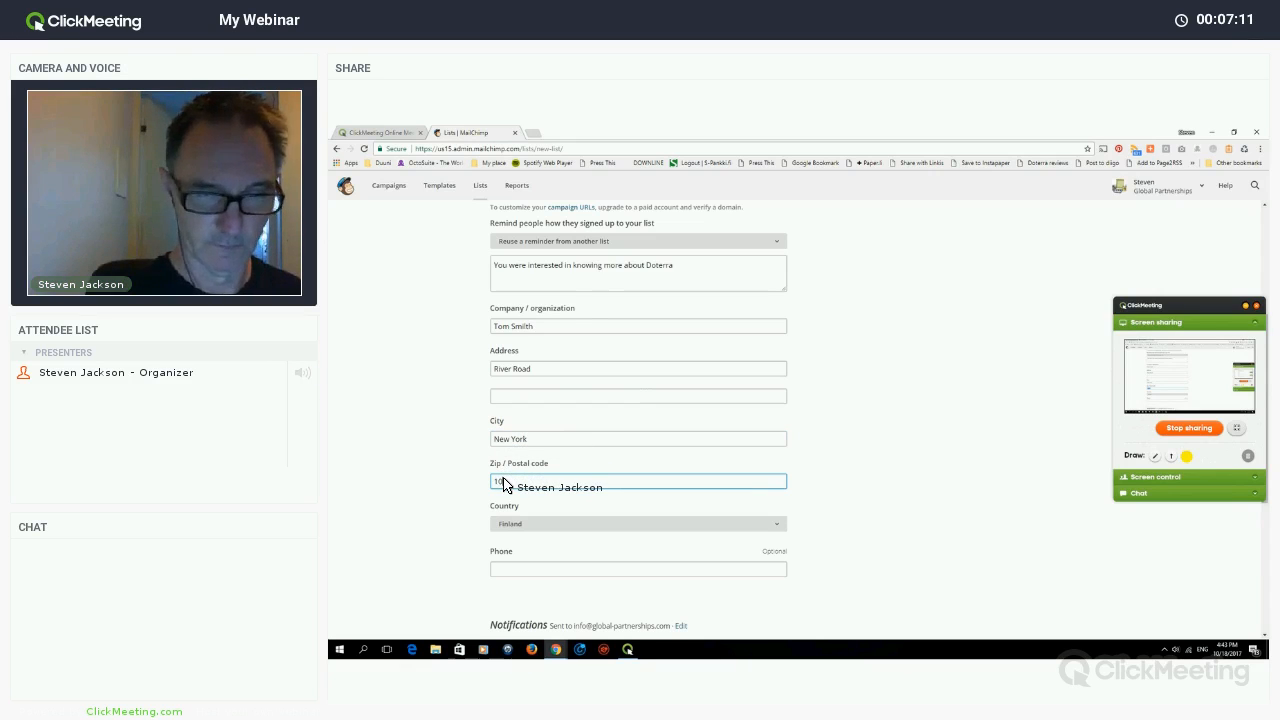
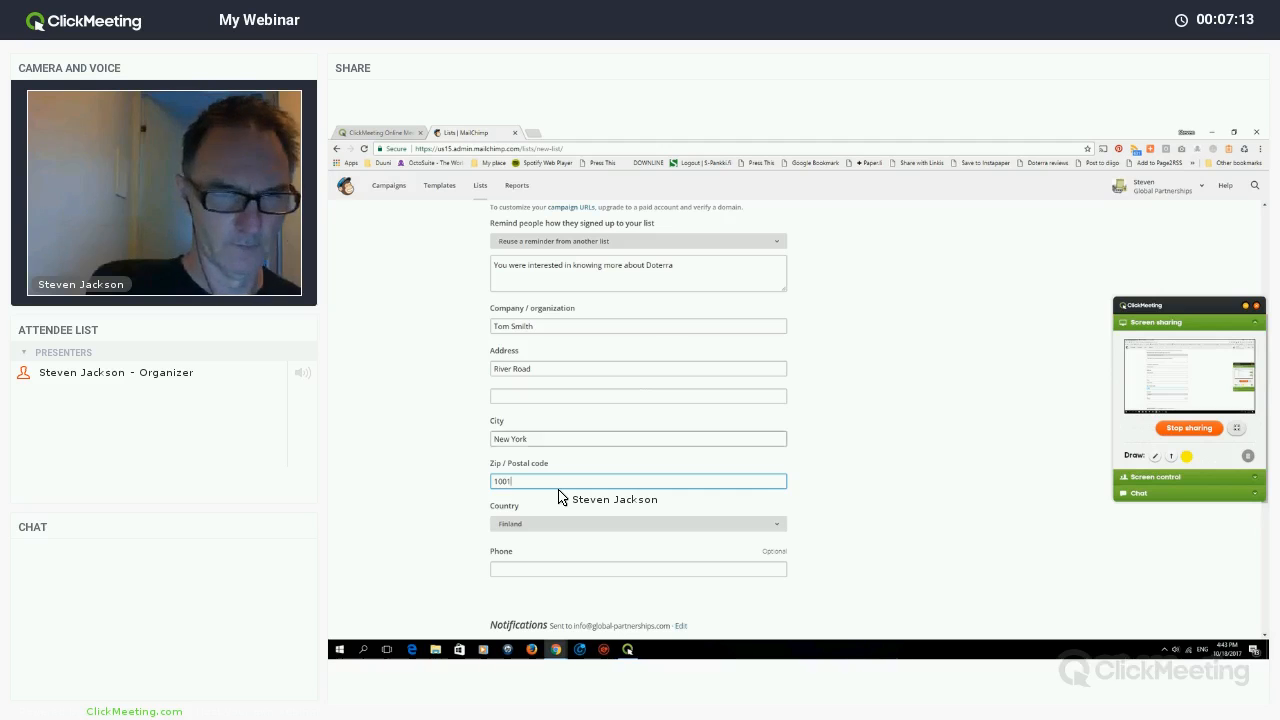
pyautogui.press('Left')
pyautogui.press('Left')
# - Set the country to USA, turn on one-by-one subscribe notifications and submit the form
pyautogui.scroll(-2, 553, 428)
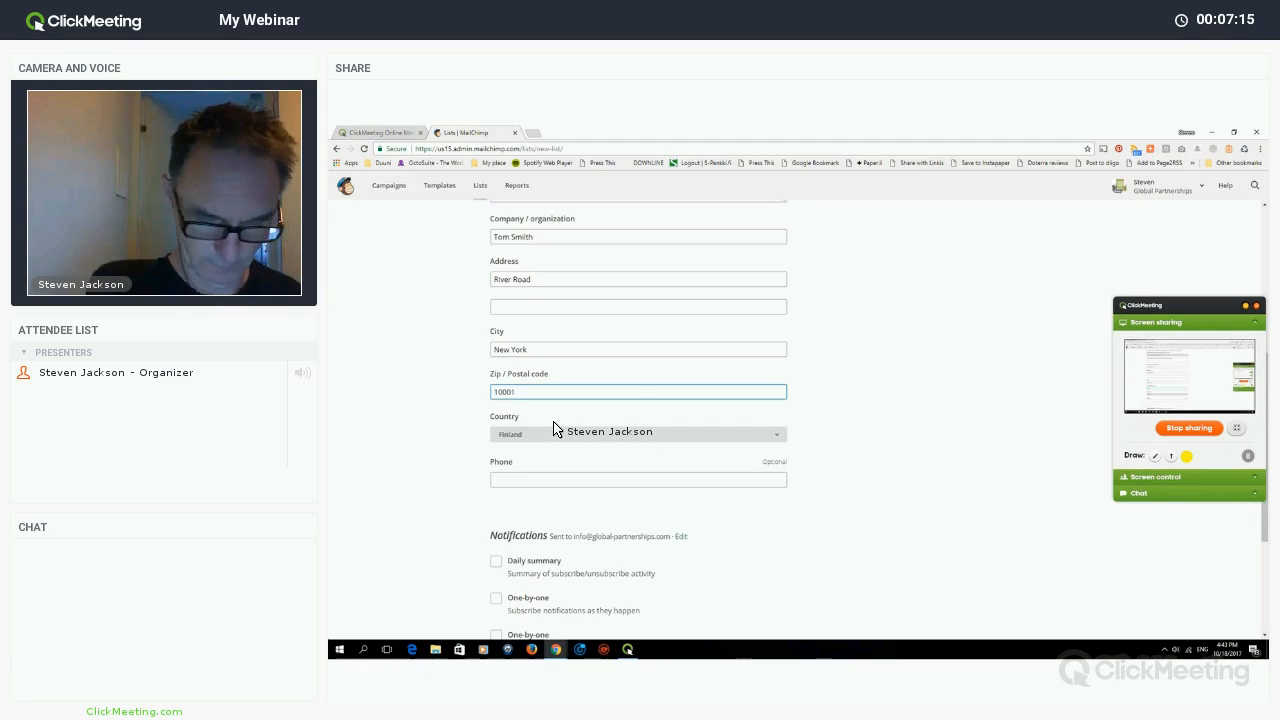
pyautogui.click(558, 425)
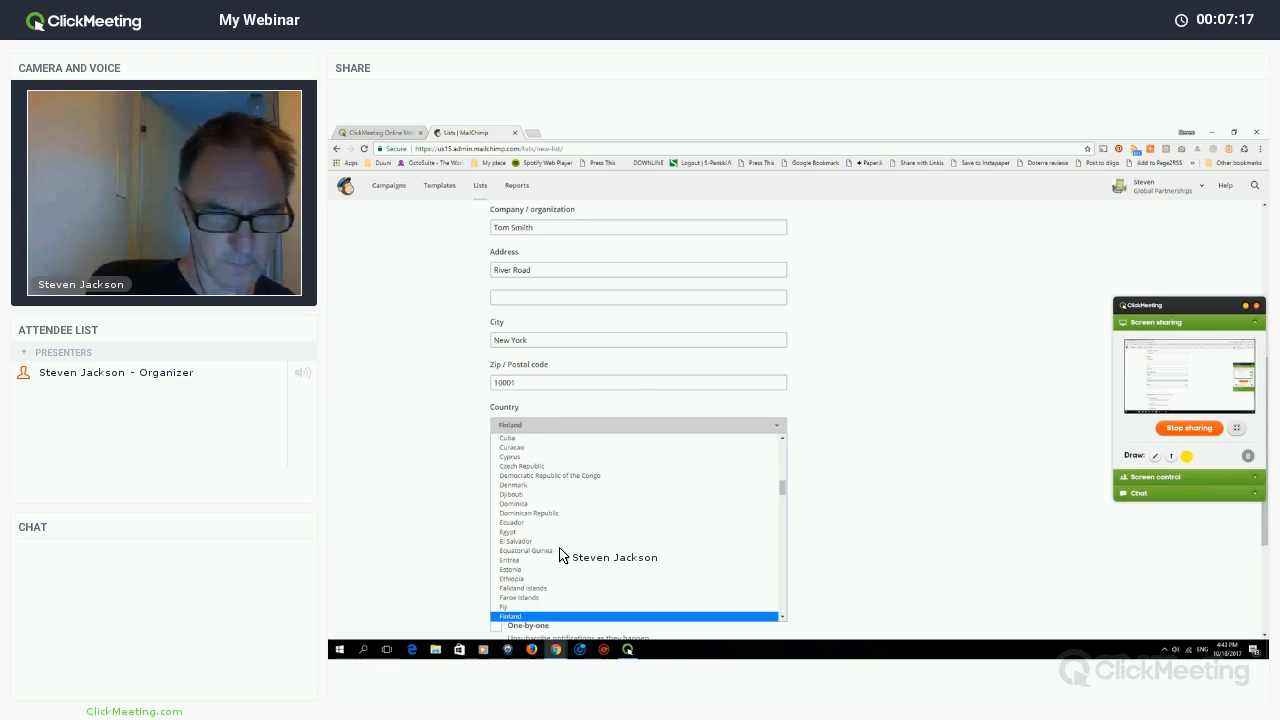
pyautogui.press('u')
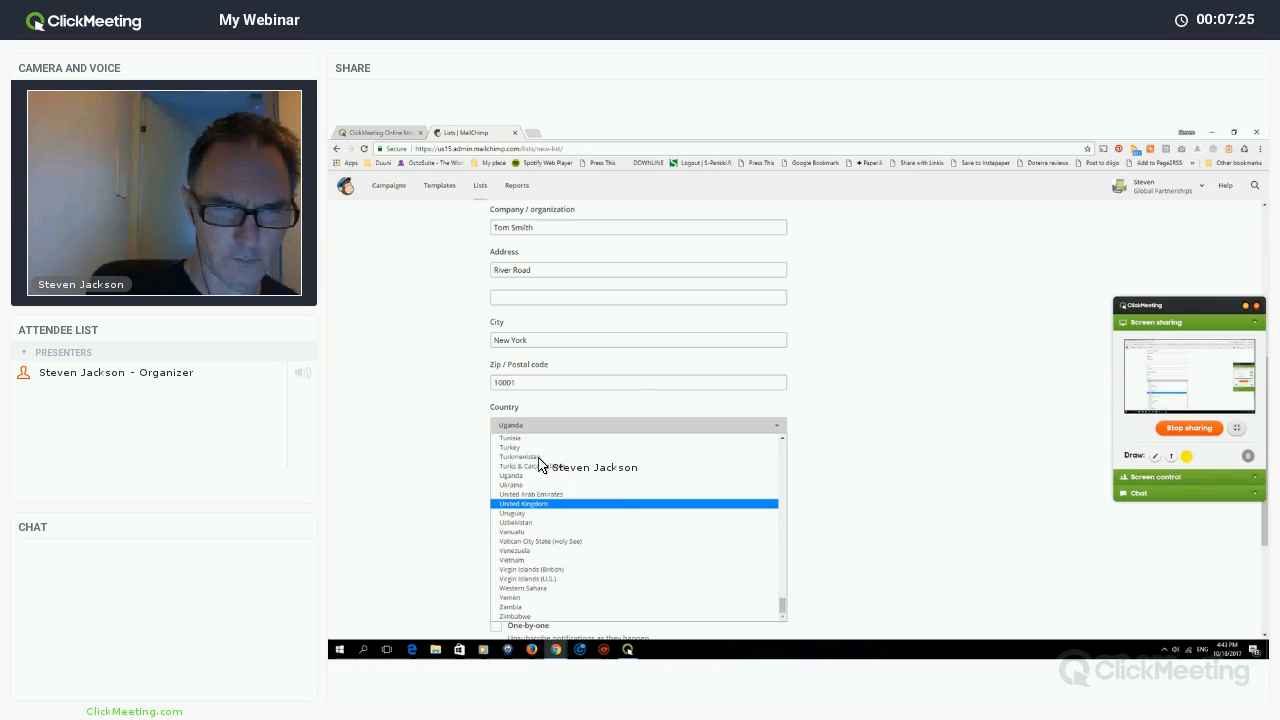
pyautogui.scroll(8, 540, 462)
pyautogui.scroll(20, 540, 462)
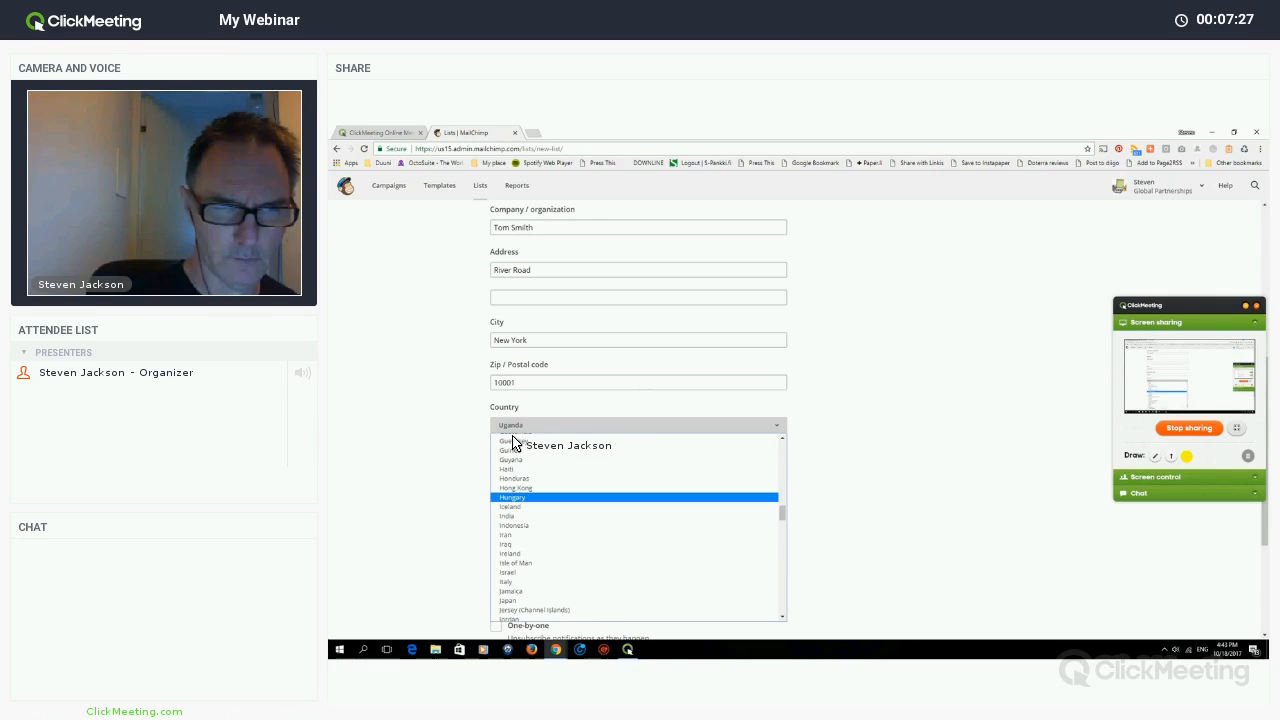
pyautogui.scroll(3, 540, 470)
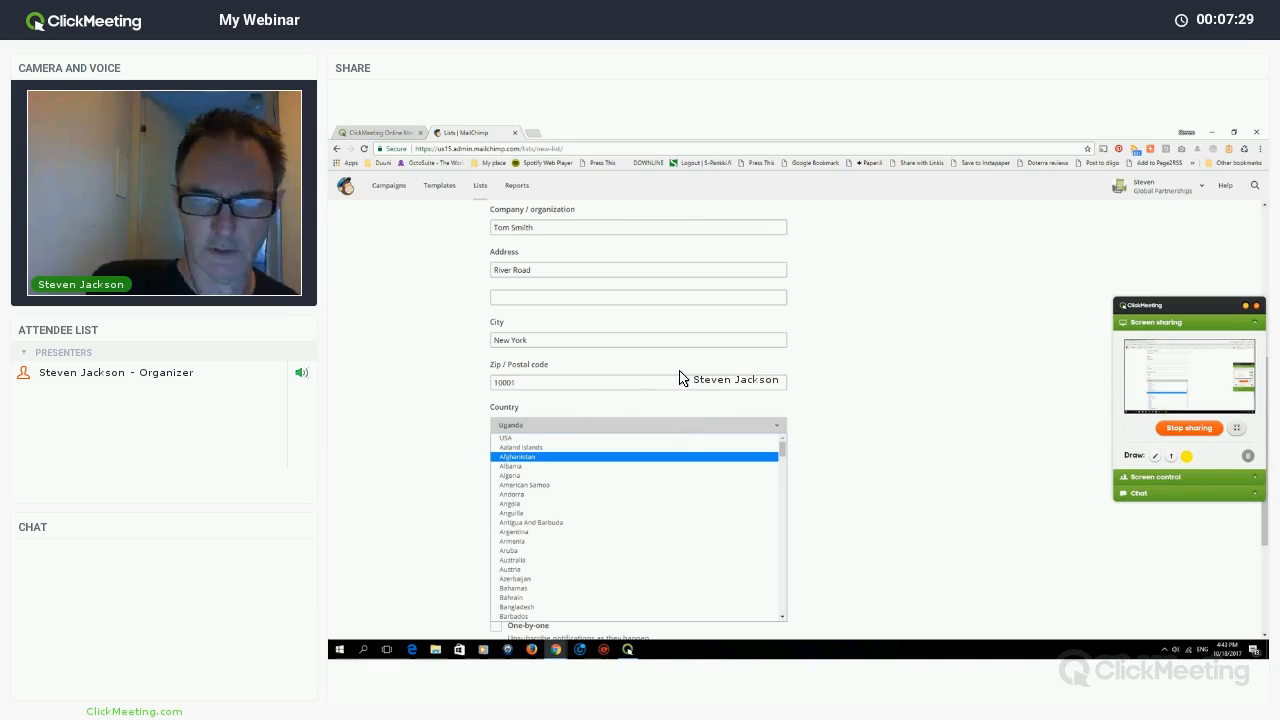
pyautogui.click(716, 436)
pyautogui.scroll(-2, 716, 436)
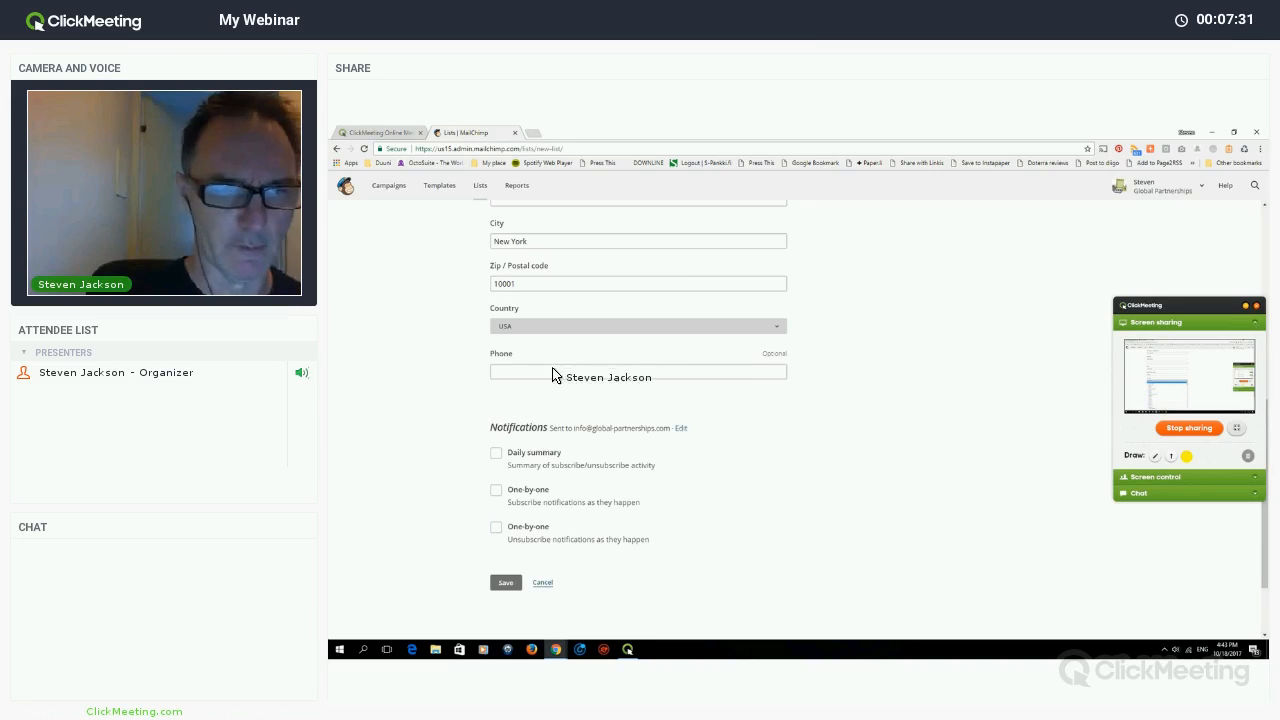
pyautogui.click(497, 358)
pyautogui.scroll(-2, 497, 358)
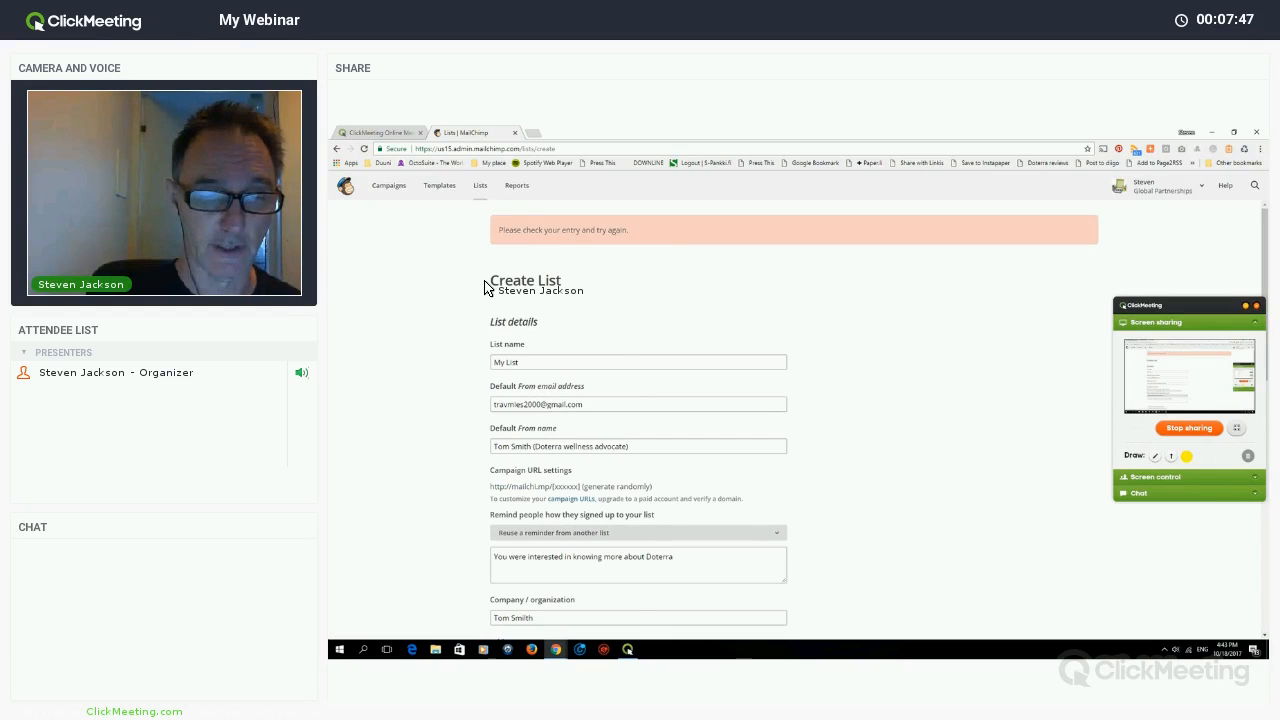
# - Fill in the missing State / Province / Region field and save the list again
pyautogui.scroll(-6, 483, 301)
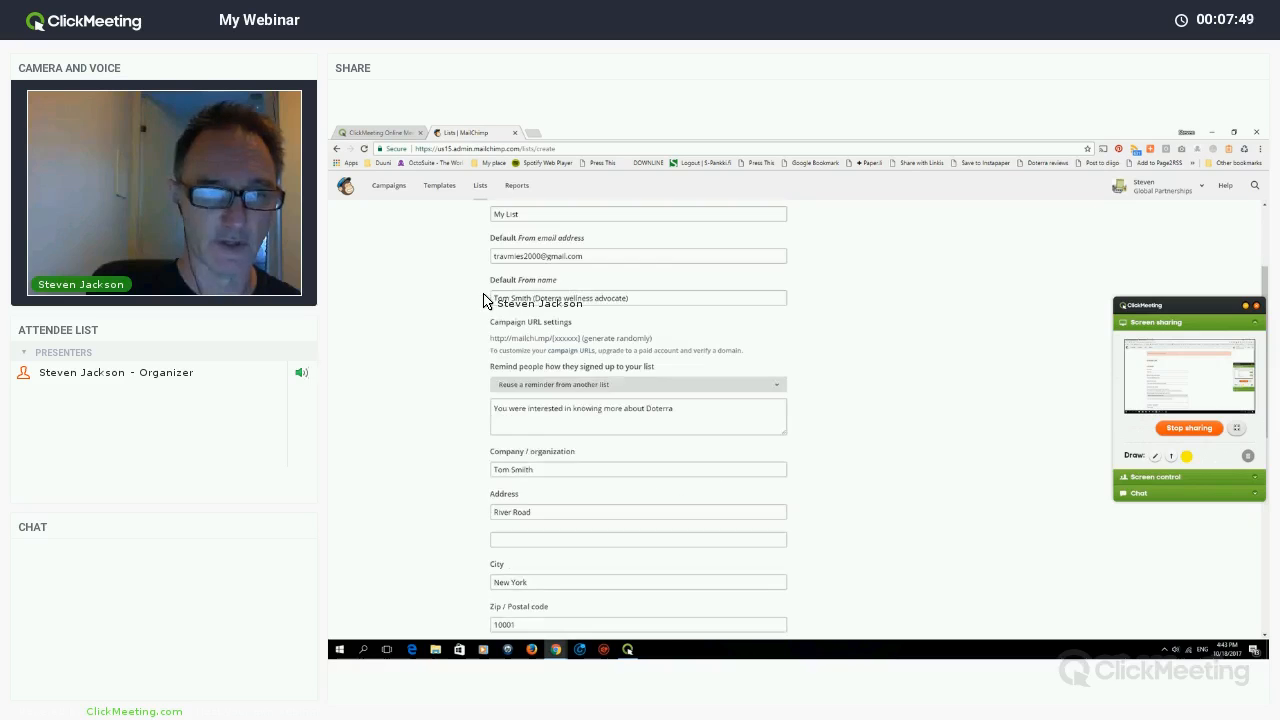
pyautogui.scroll(2, 530, 416)
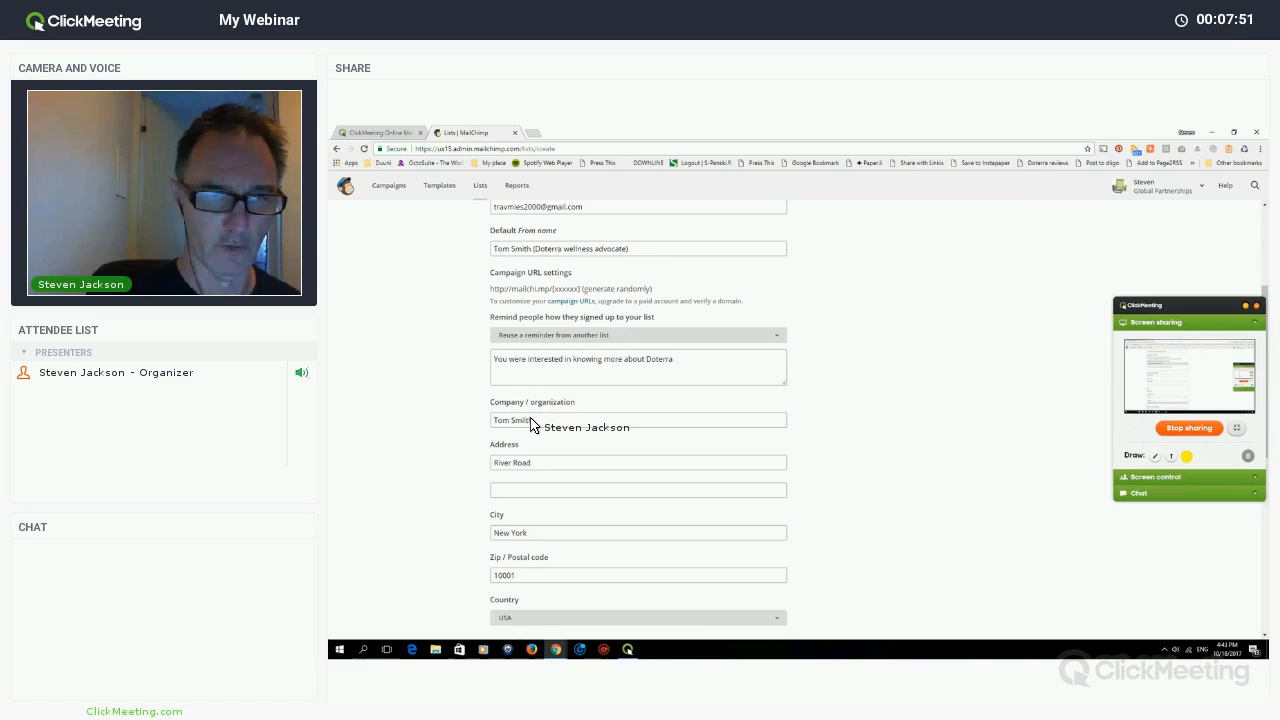
pyautogui.scroll(-4, 535, 422)
pyautogui.scroll(-1, 537, 424)
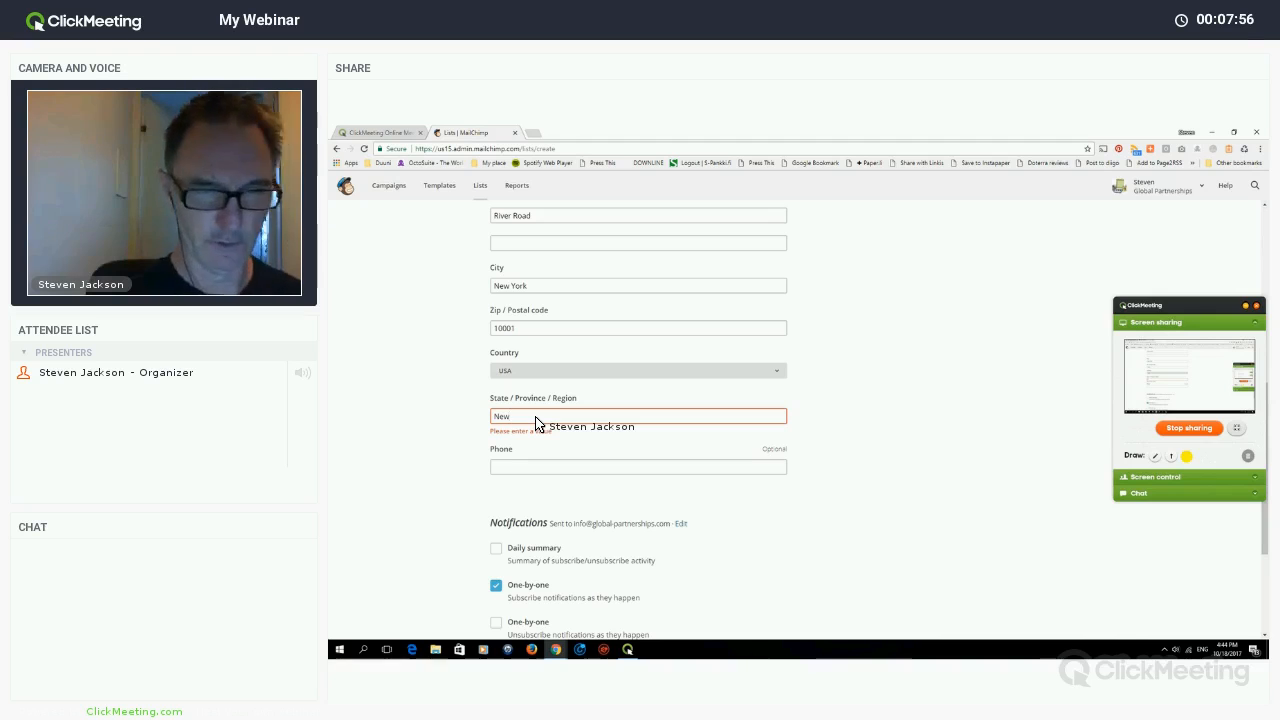
pyautogui.write('York')
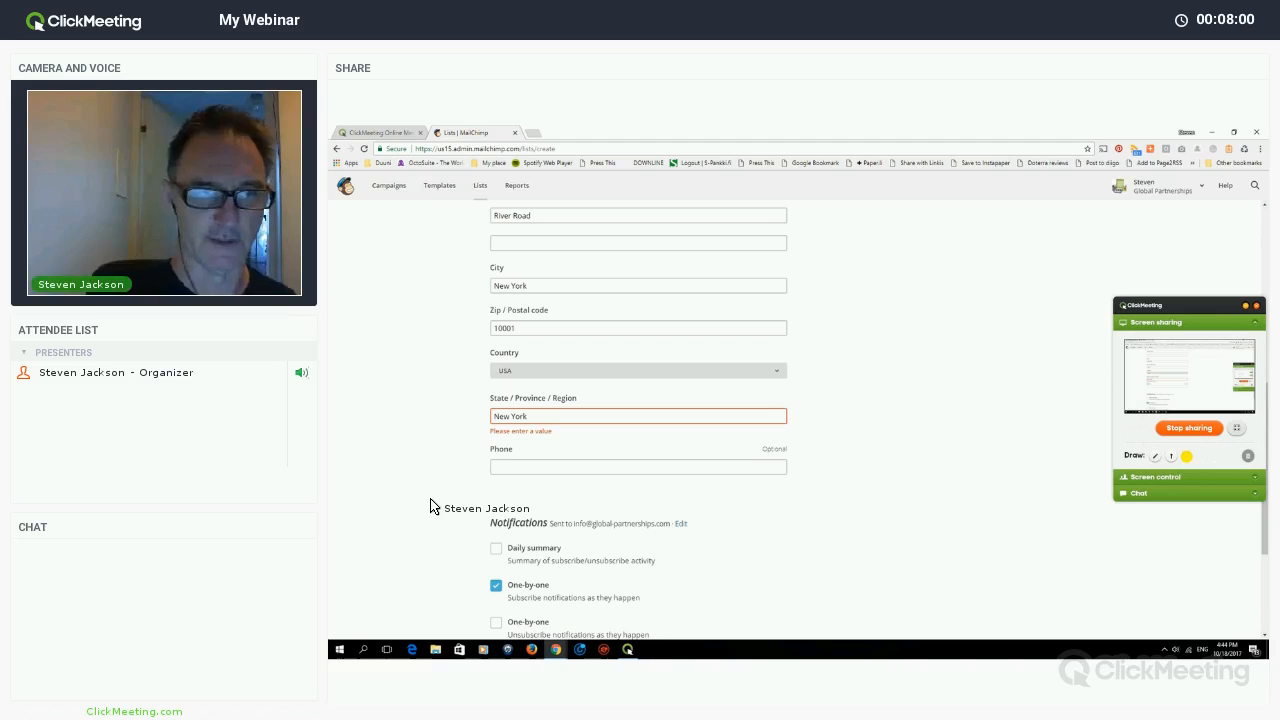
pyautogui.scroll(-4, 430, 500)
pyautogui.click(505, 484)
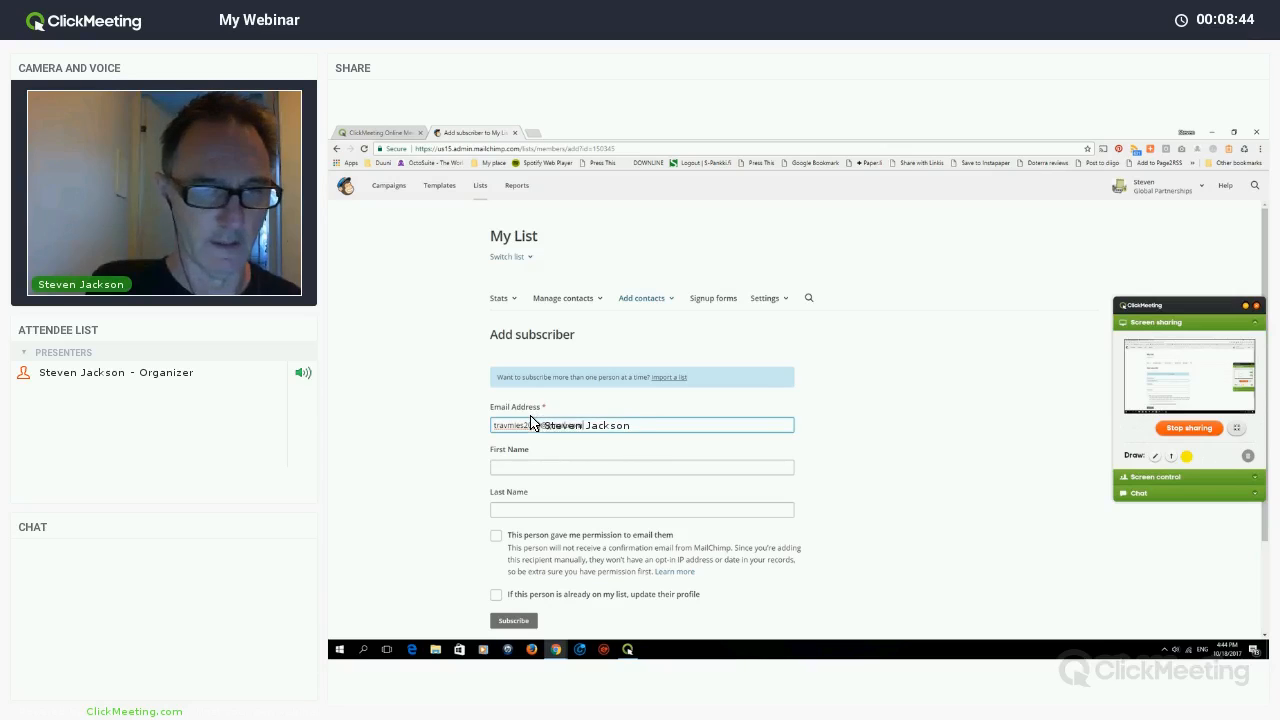
# - Enter the subscriber's first and last name, confirm e-mail permission, and subscribe them
pyautogui.scroll(-1, 560, 425)
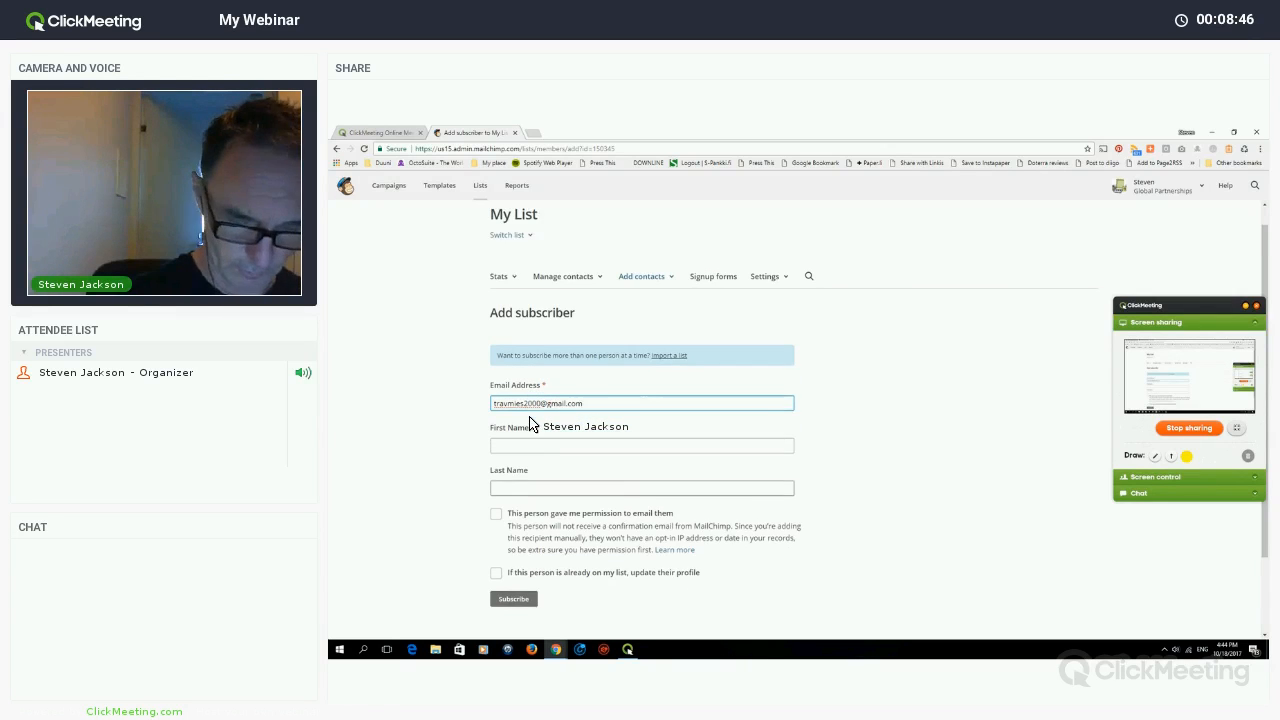
pyautogui.click(496, 420)
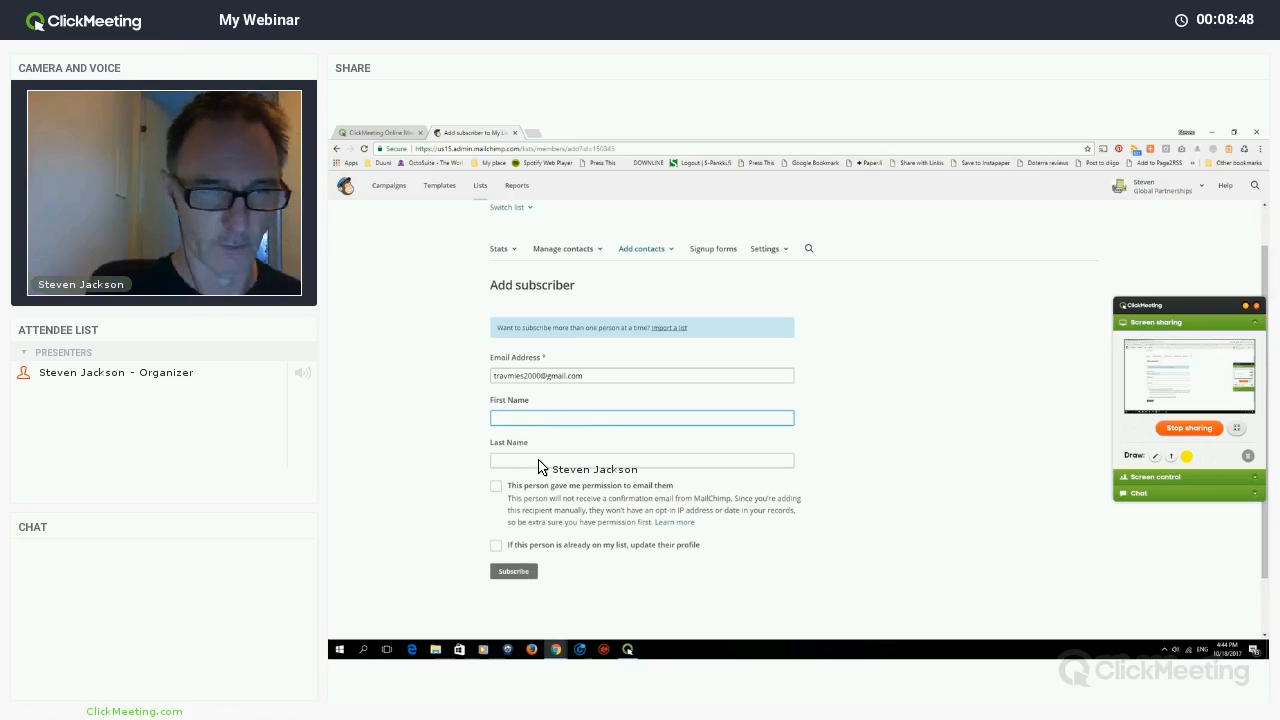
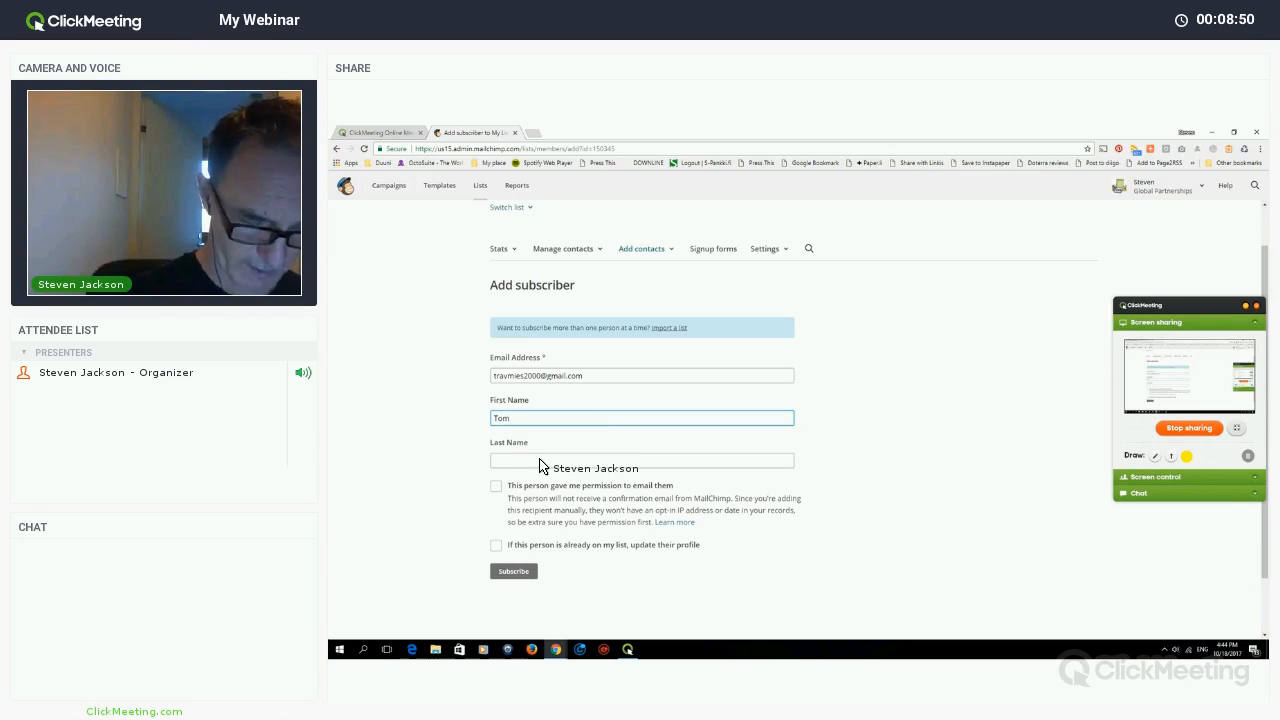
pyautogui.click(539, 462)
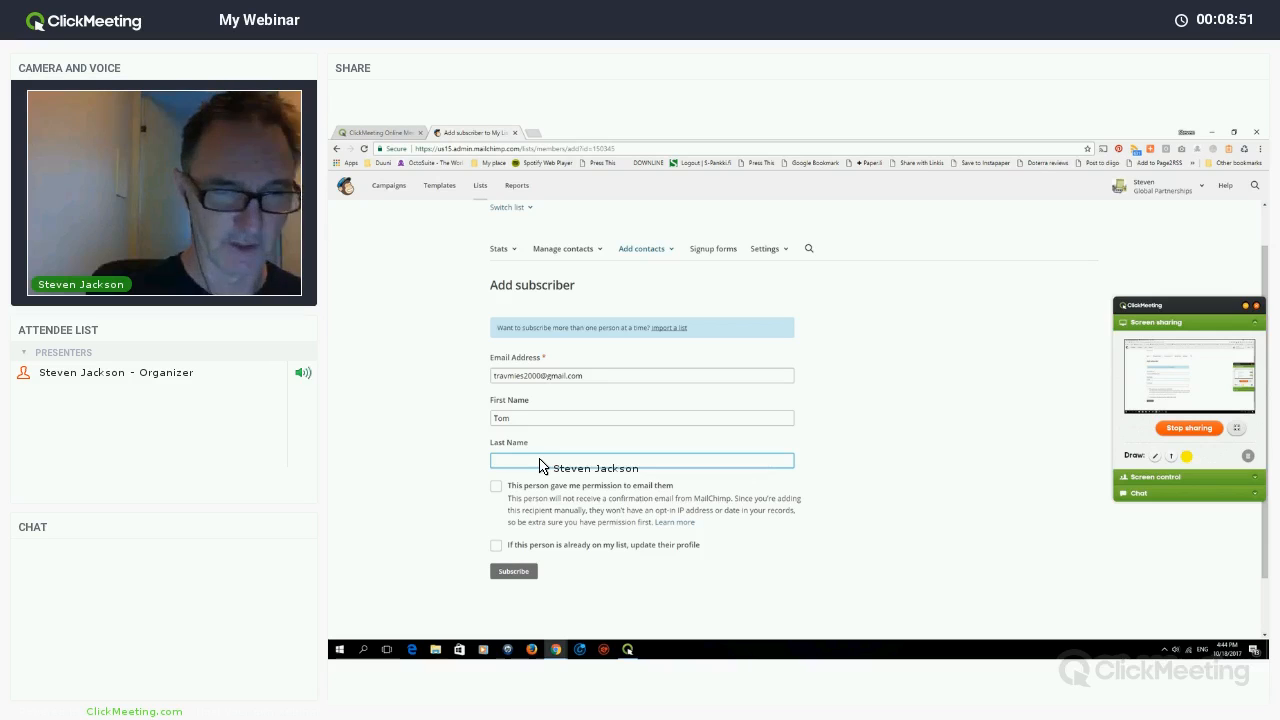
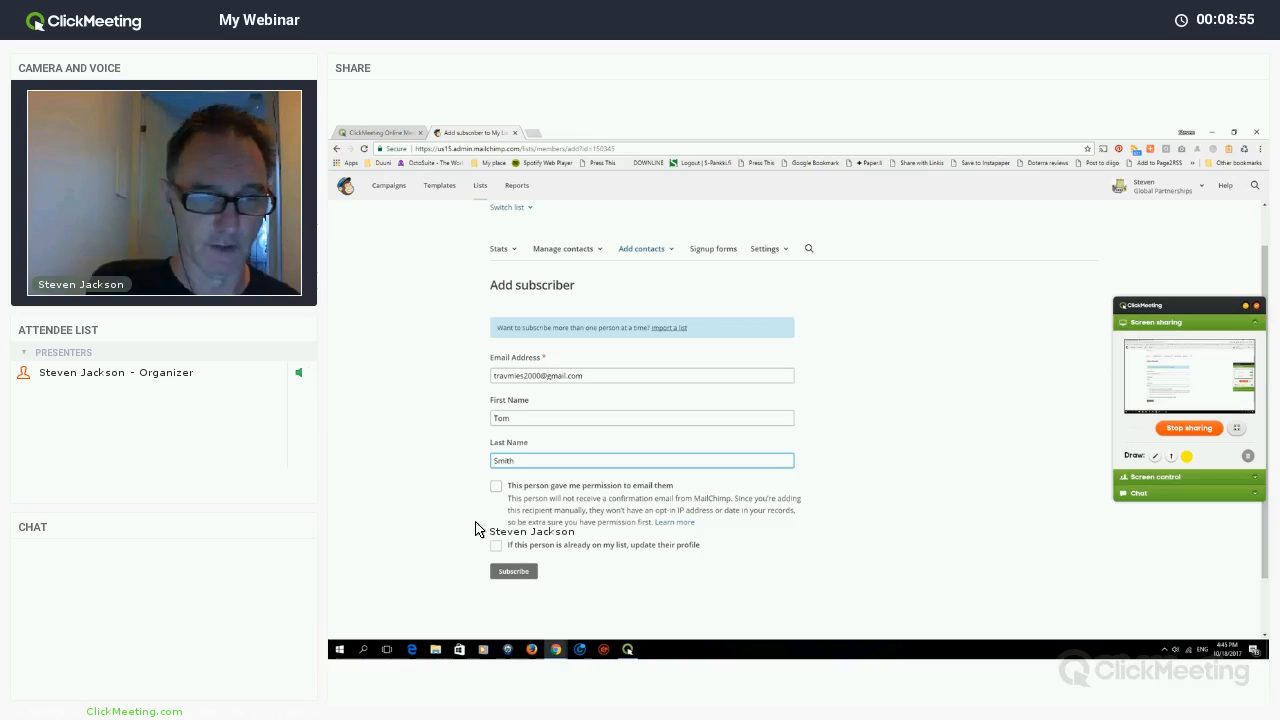
pyautogui.click(523, 508)
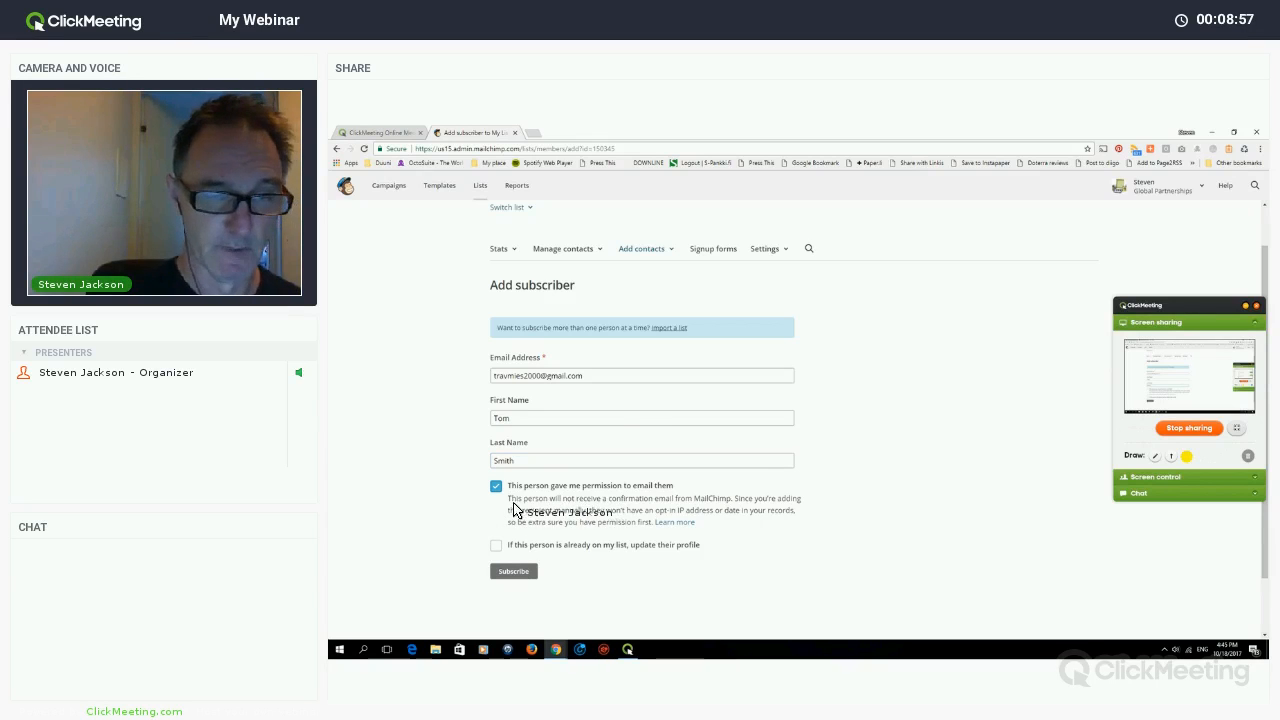
pyautogui.scroll(-1, 470, 515)
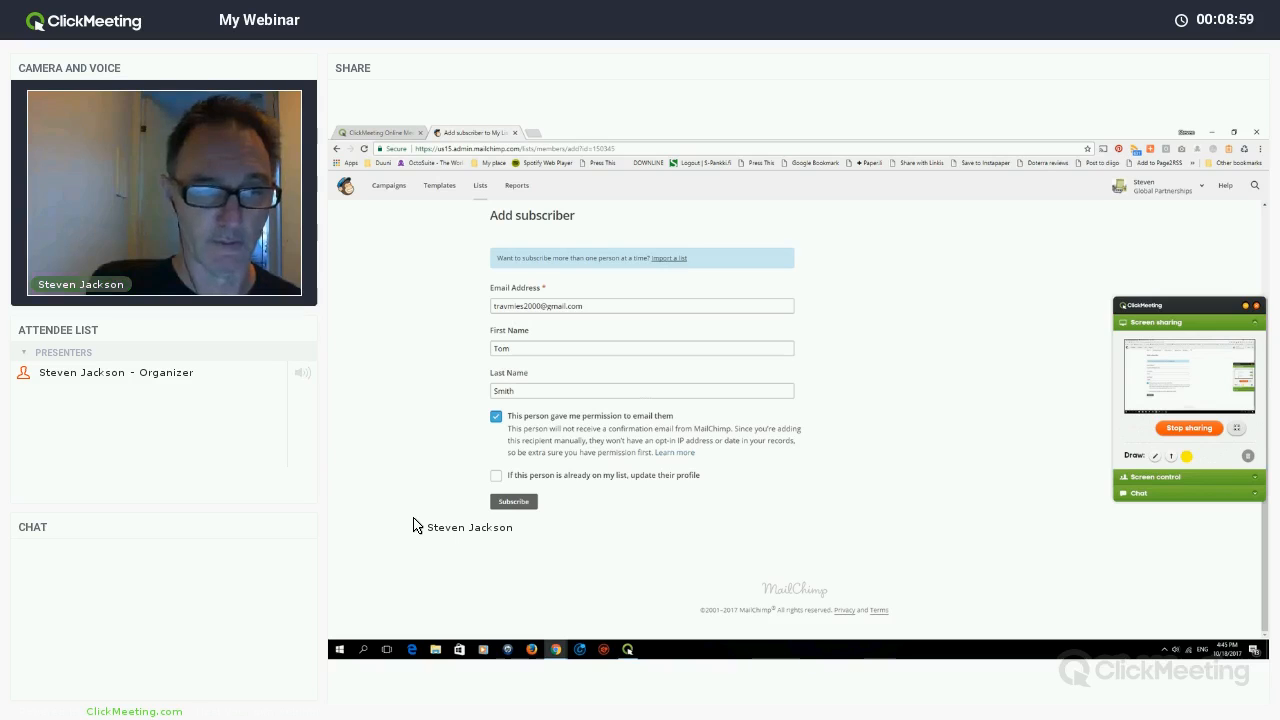
pyautogui.click(513, 501)
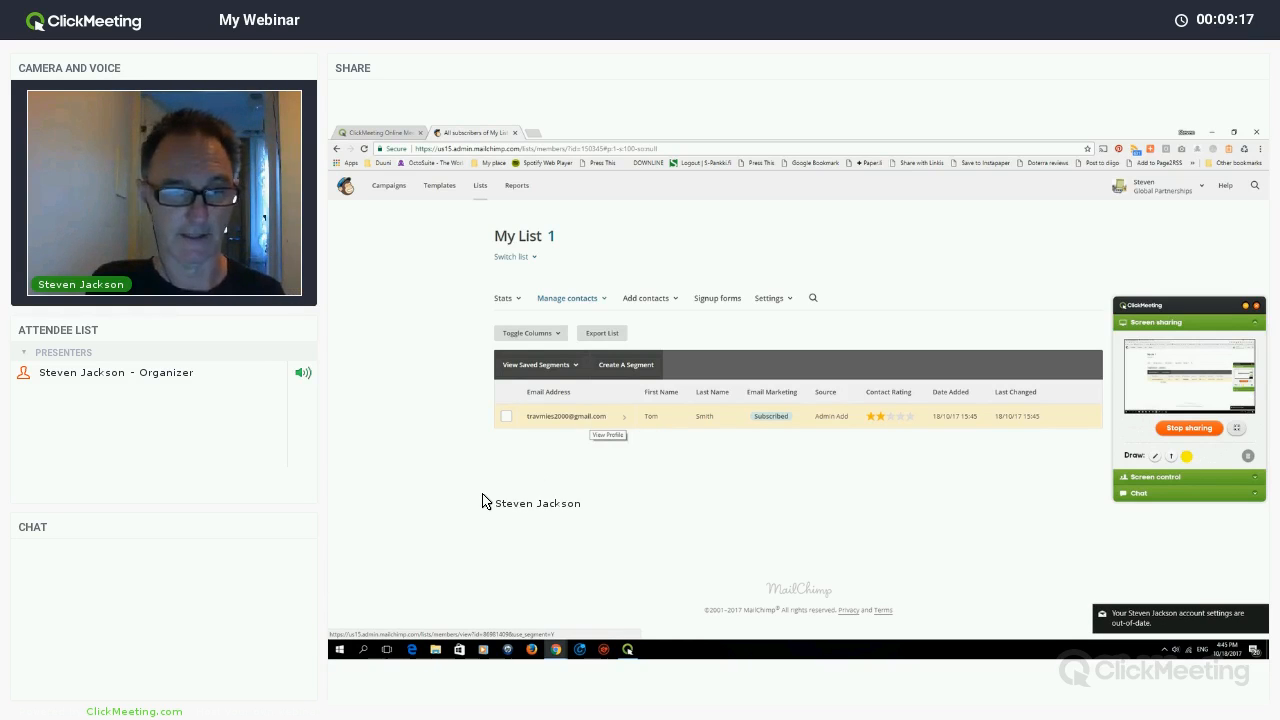
# - Open the subscriber's profile and check its Activity, Social Profiles and Details tabs
pyautogui.click(590, 417)
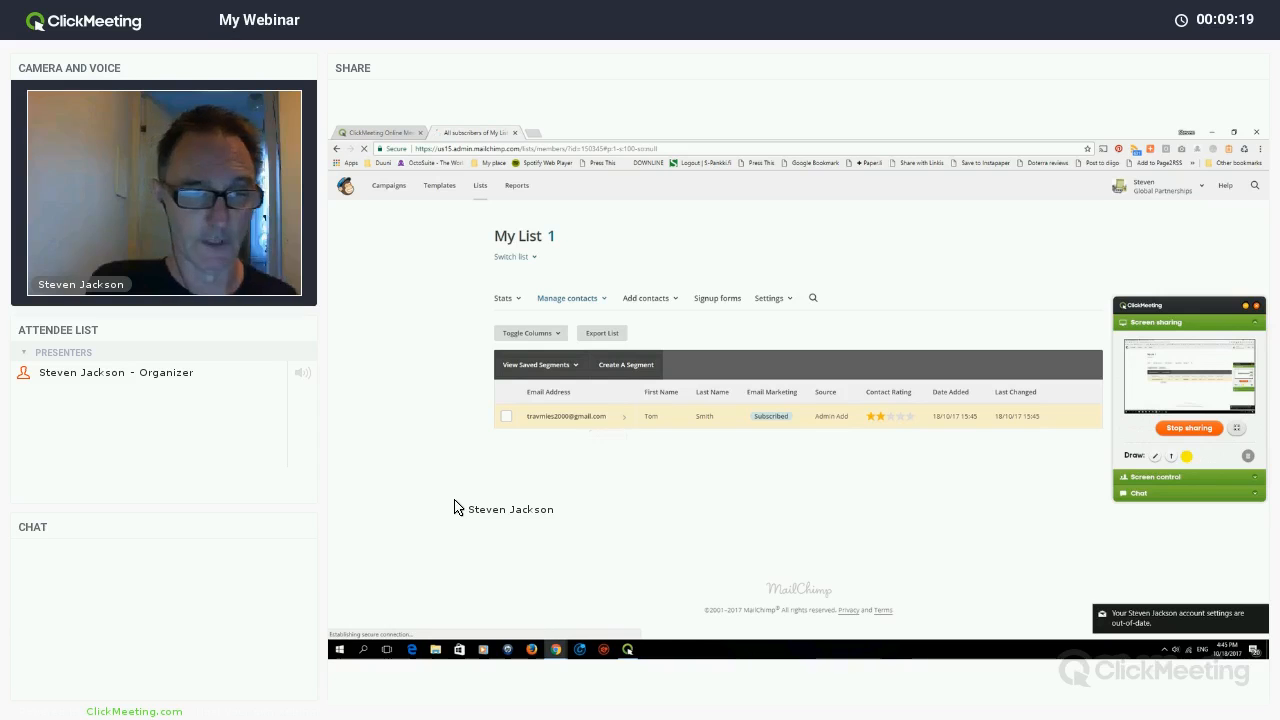
pyautogui.scroll(-2, 536, 405)
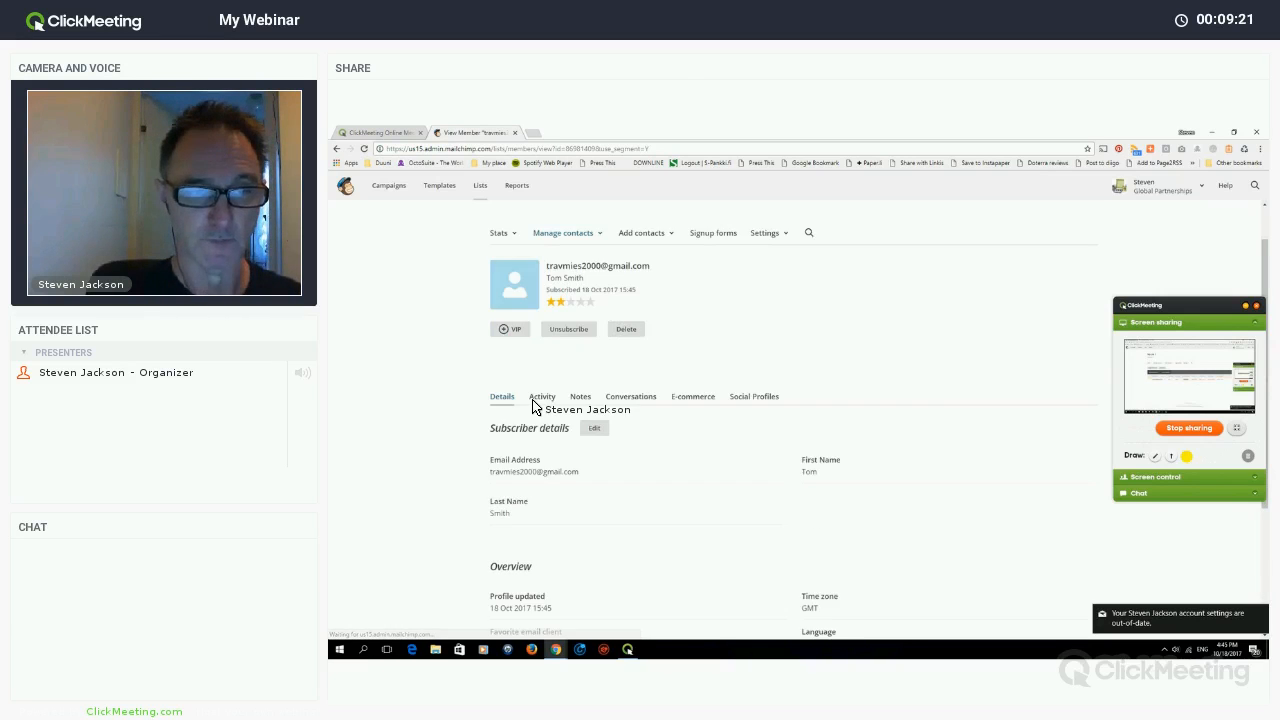
pyautogui.scroll(-2, 538, 400)
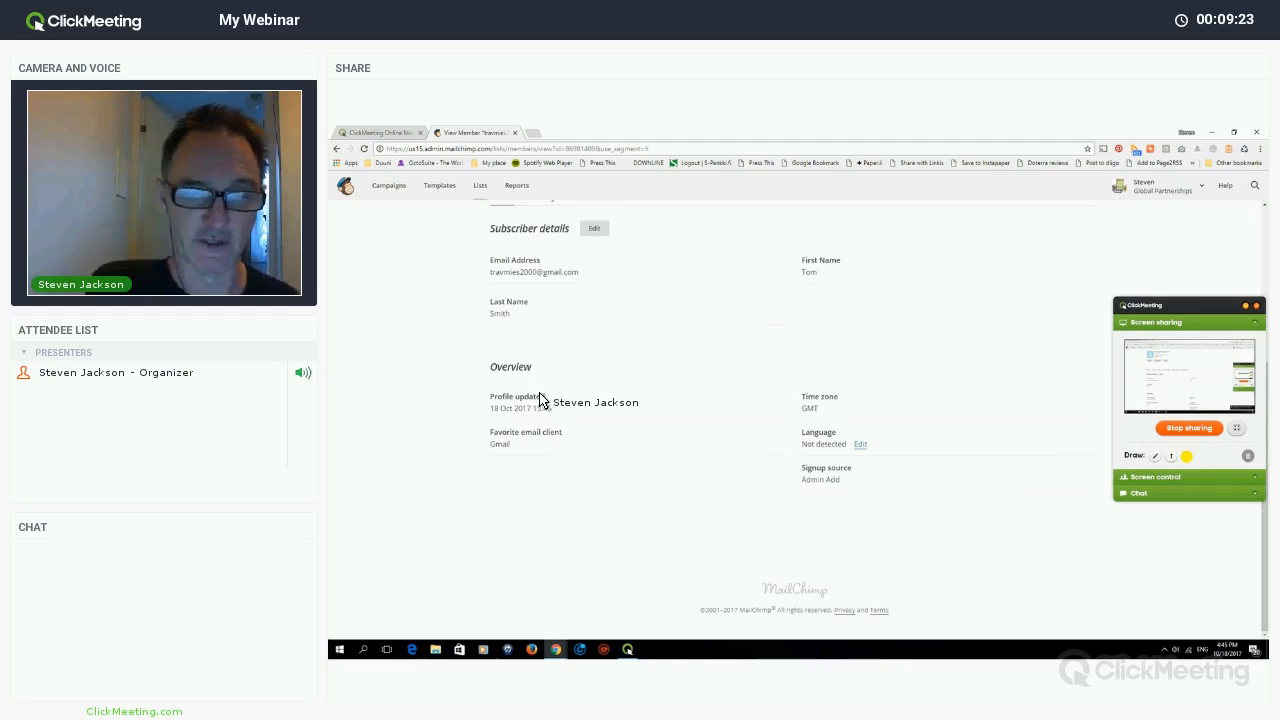
pyautogui.scroll(3, 538, 398)
pyautogui.click(542, 394)
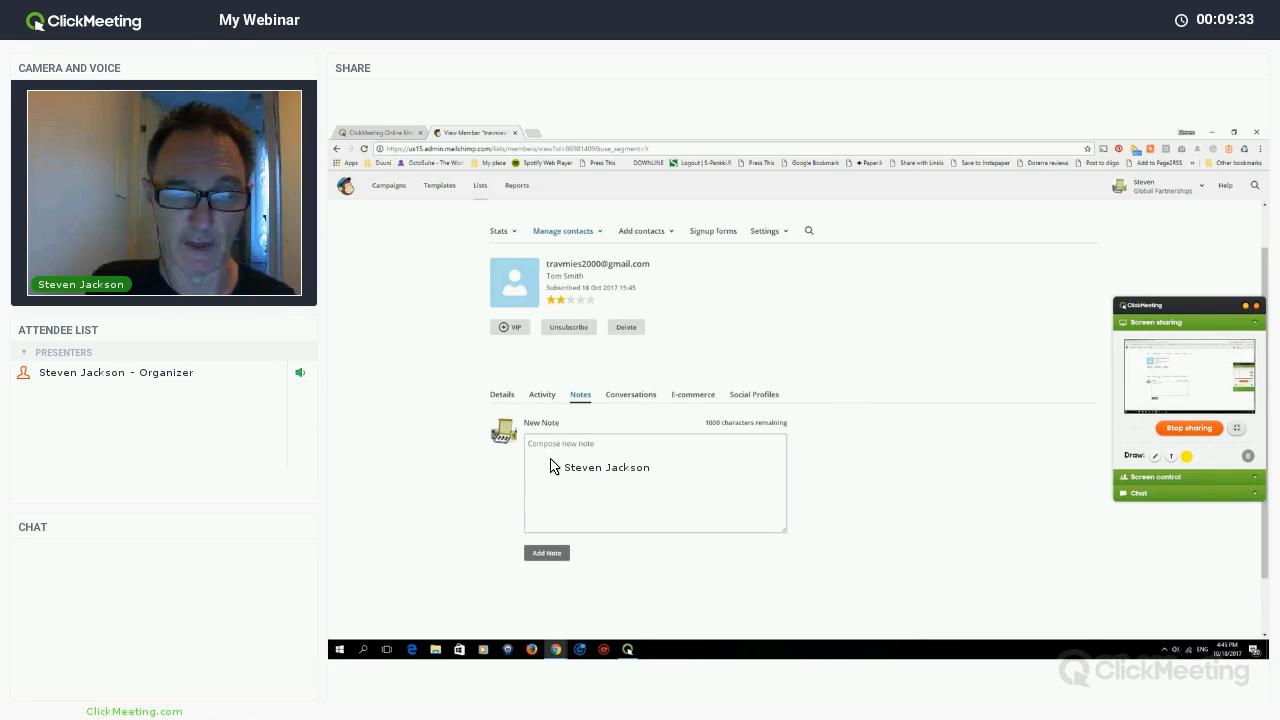
pyautogui.click(754, 394)
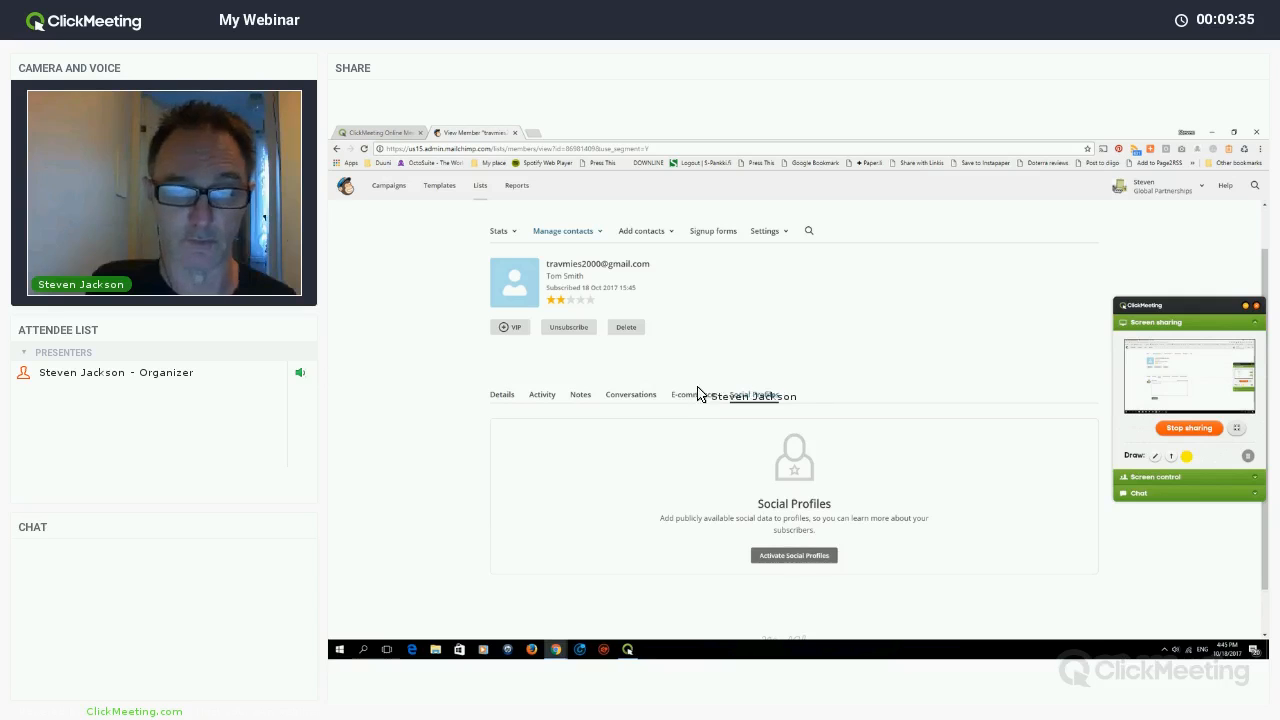
pyautogui.scroll(-2, 506, 396)
pyautogui.scroll(2, 506, 396)
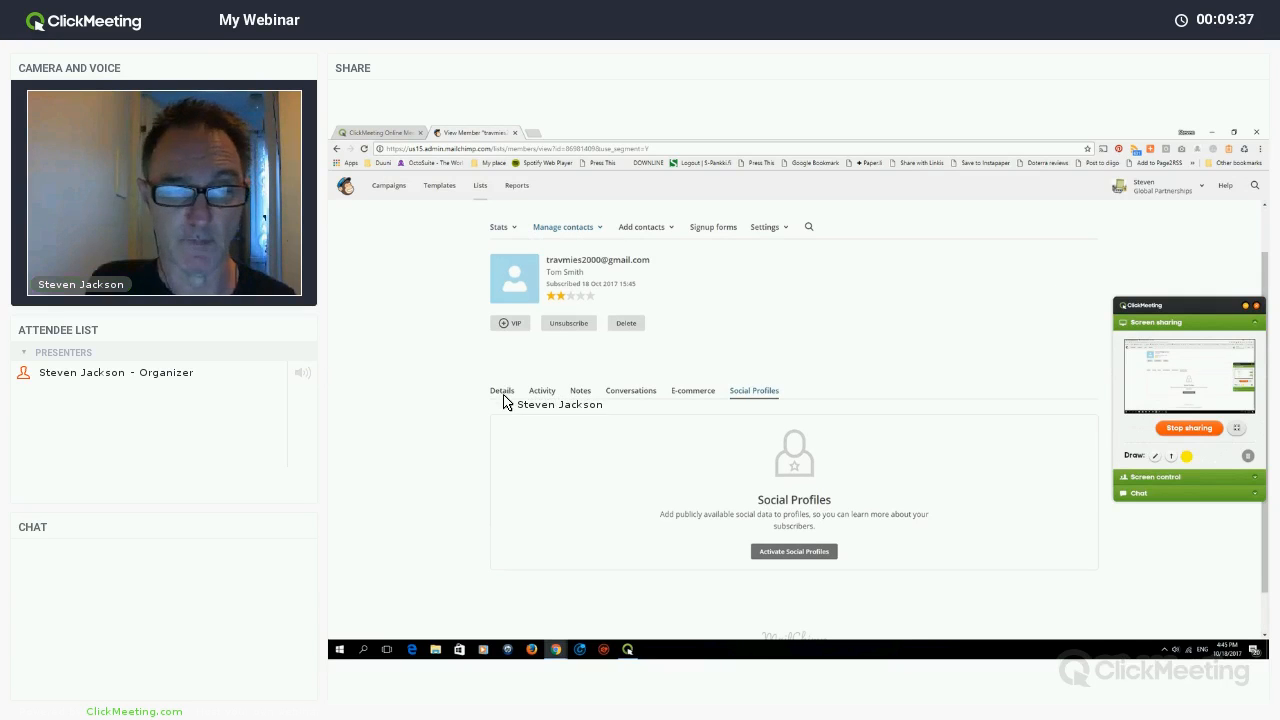
pyautogui.click(502, 391)
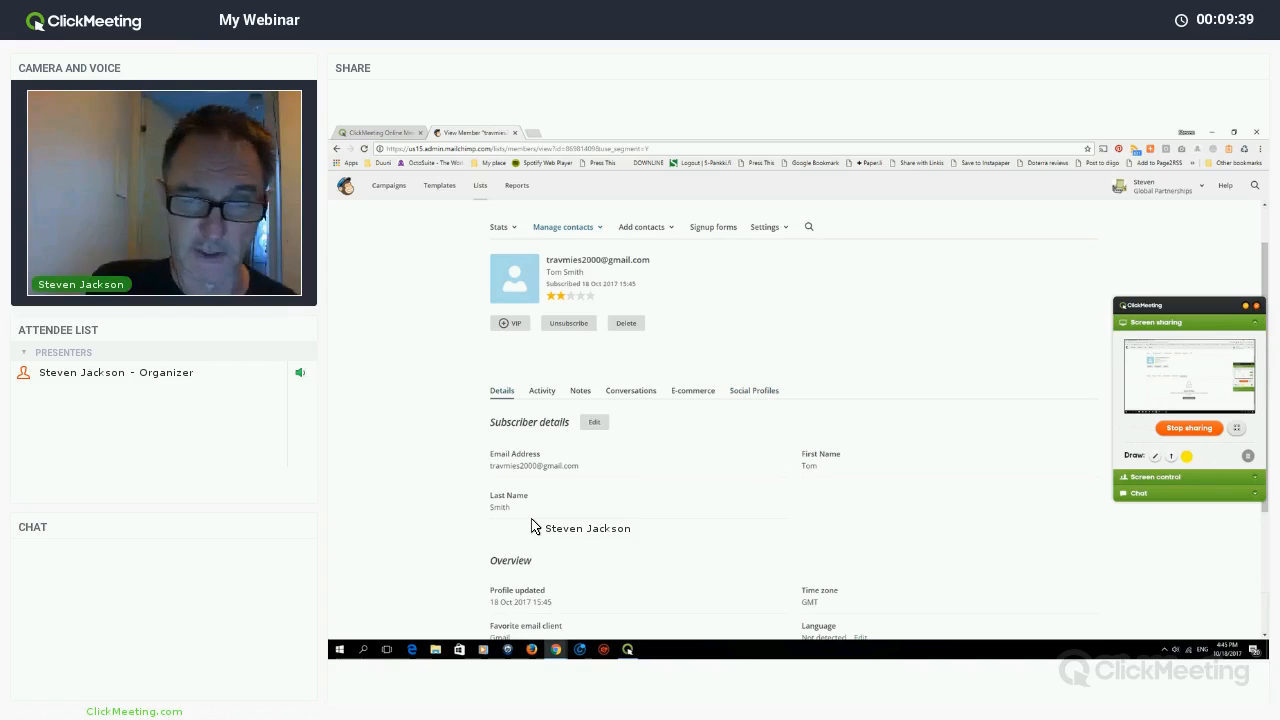
pyautogui.scroll(-5, 571, 457)
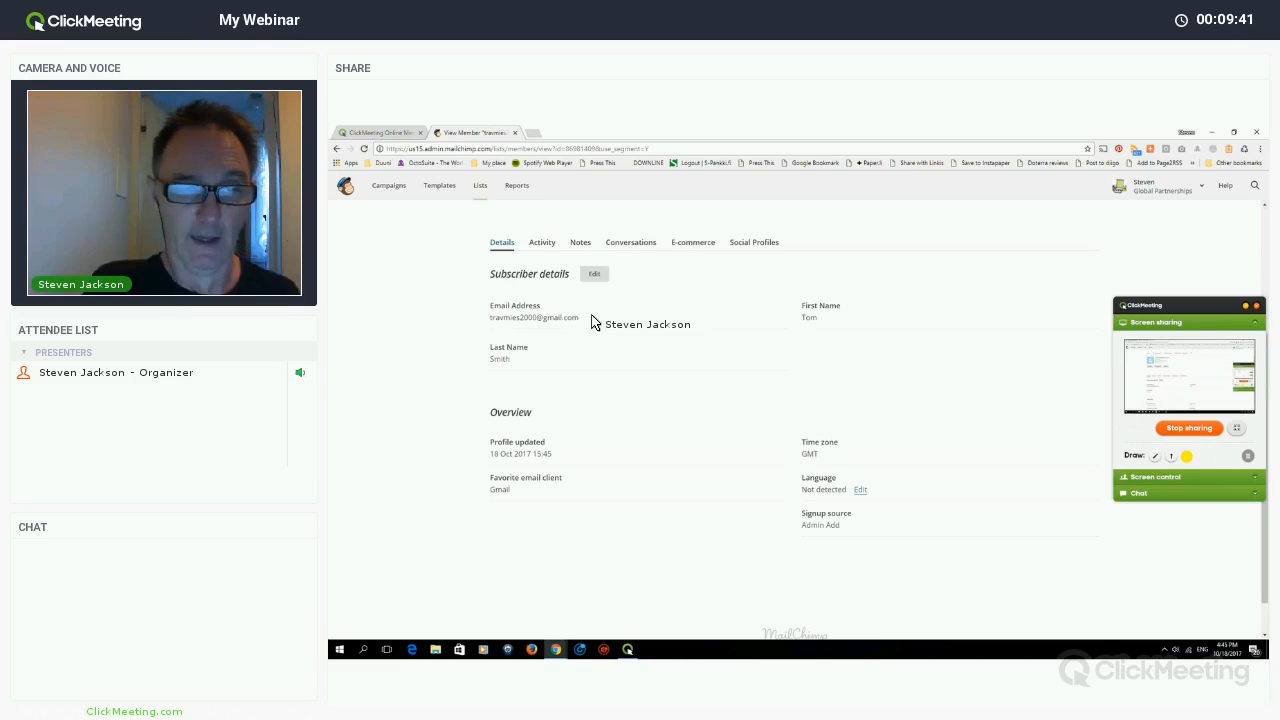
pyautogui.scroll(5, 588, 306)
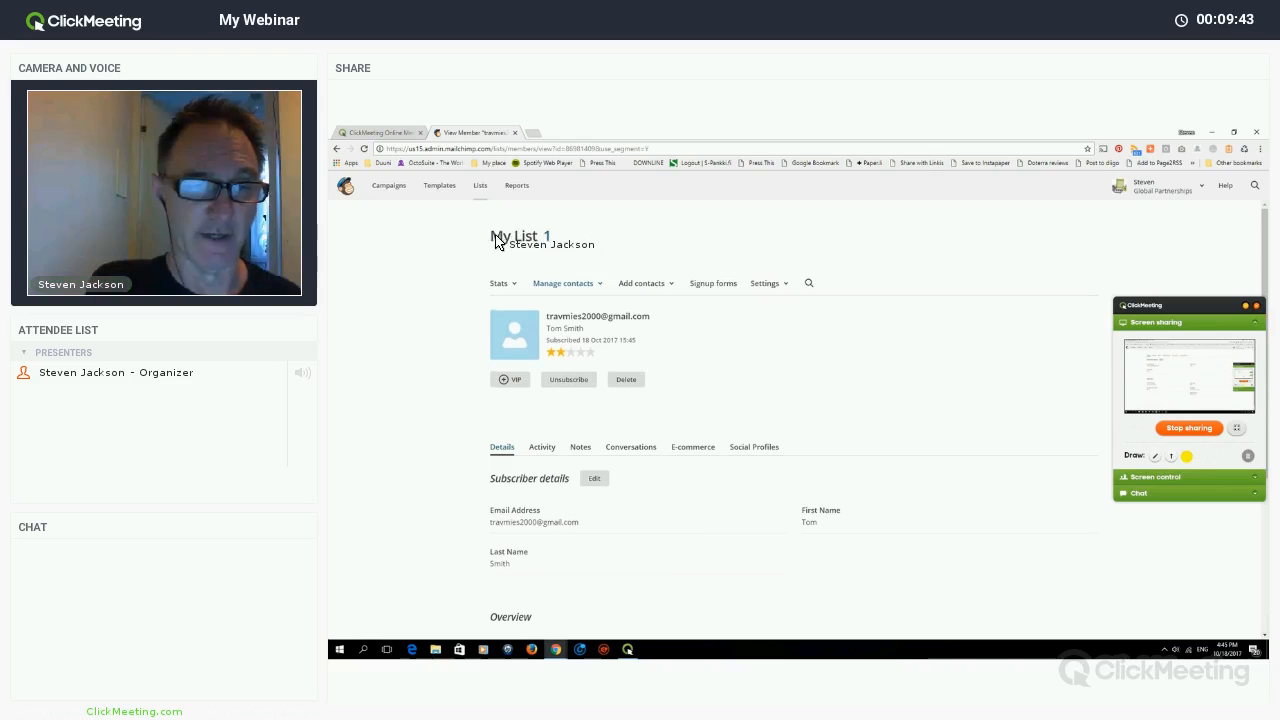
# - Go to the saved Templates list and start a new template with Create Template
pyautogui.click(436, 186)
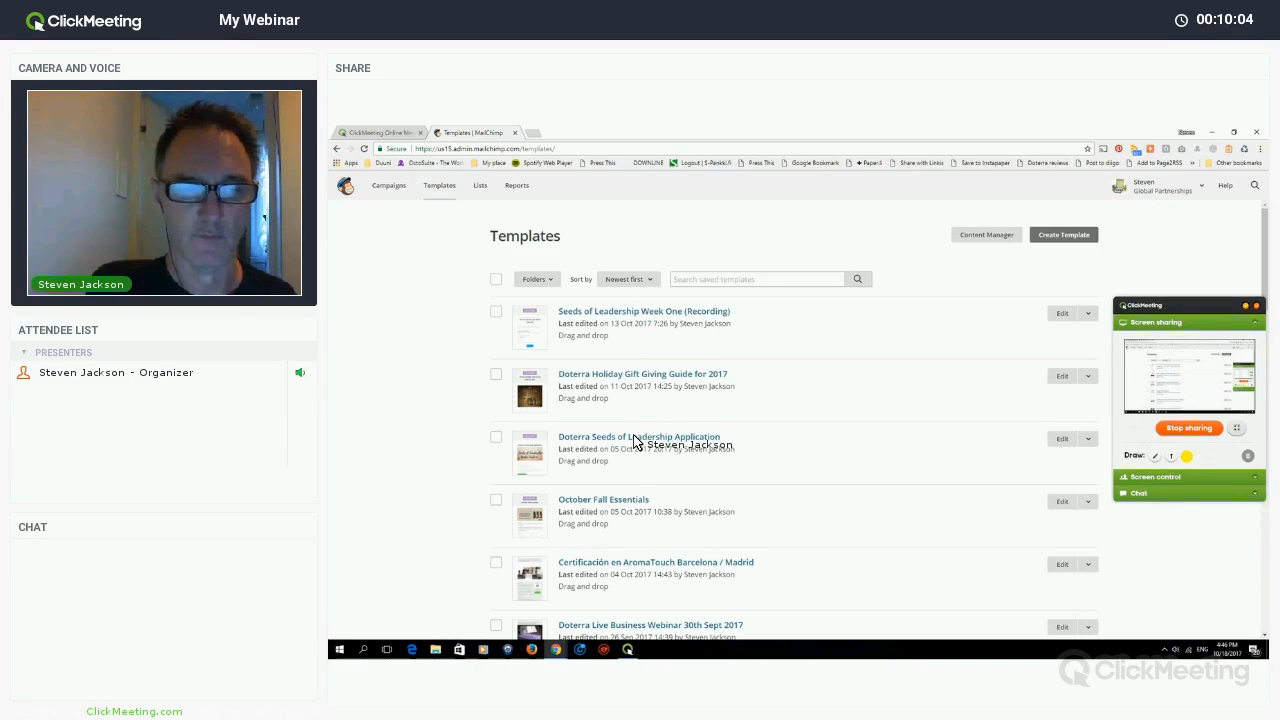
pyautogui.scroll(-10, 655, 449)
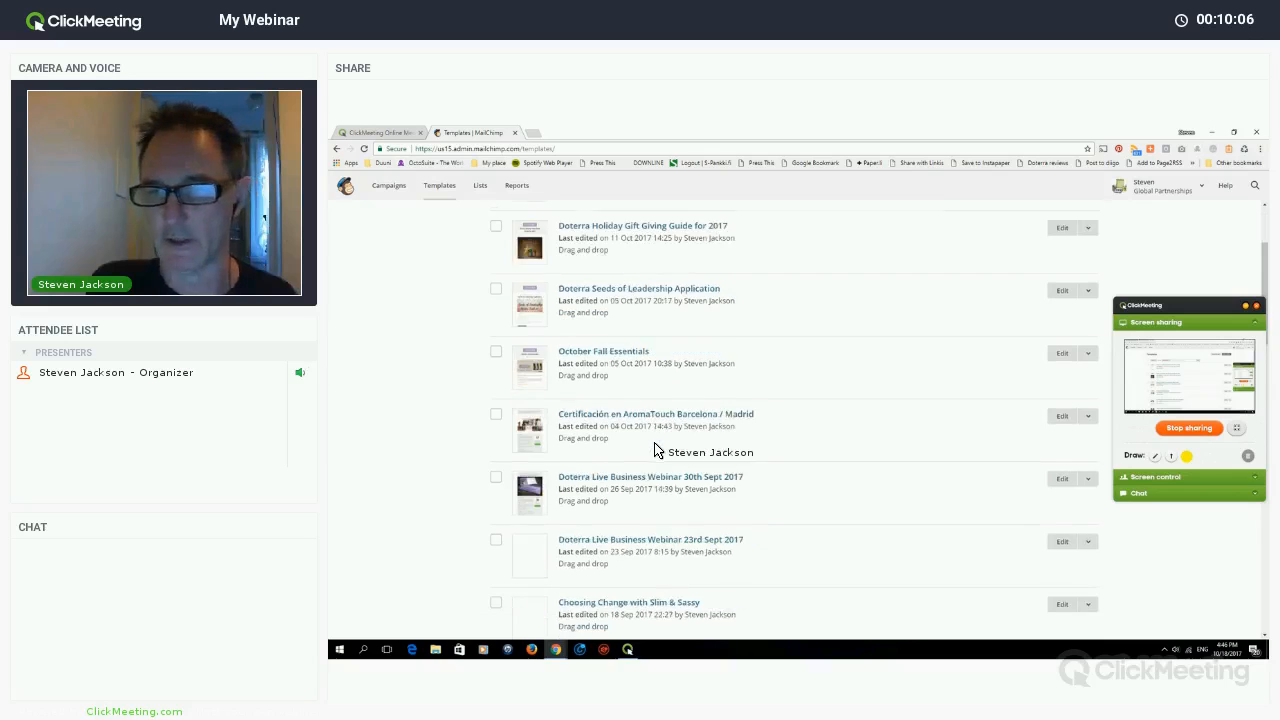
pyautogui.scroll(-3, 1060, 255)
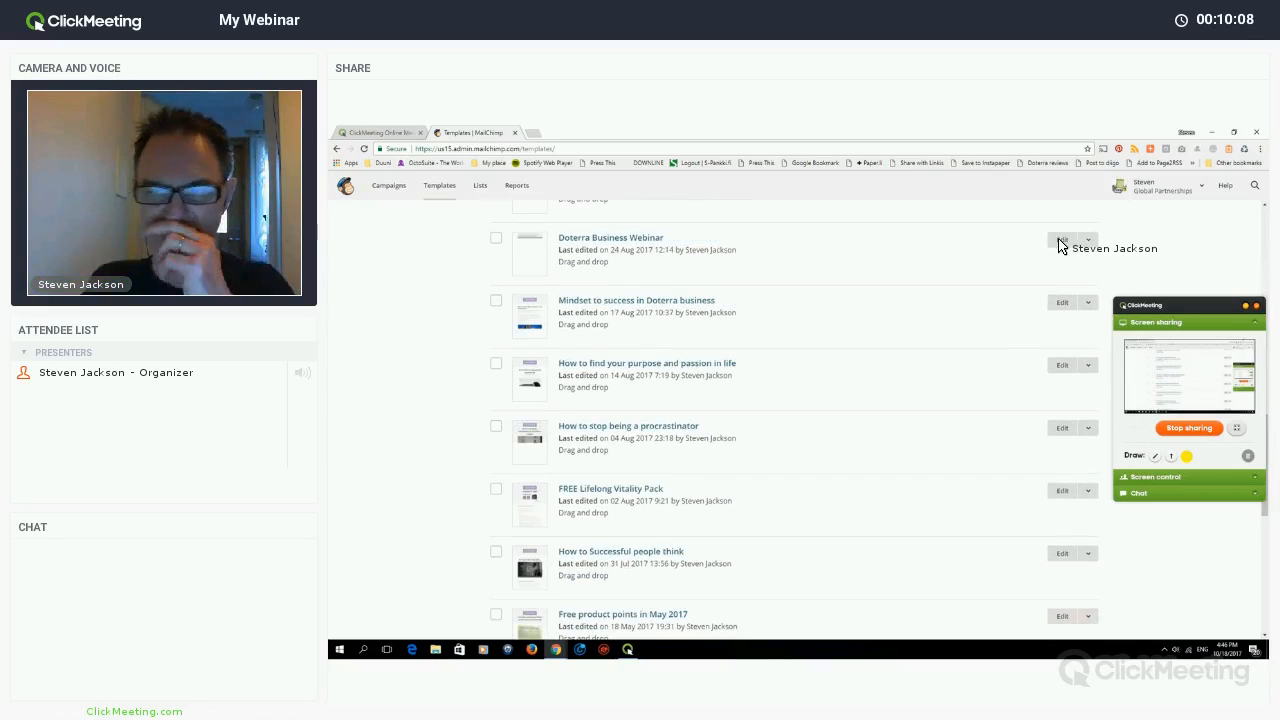
pyautogui.scroll(10, 1058, 242)
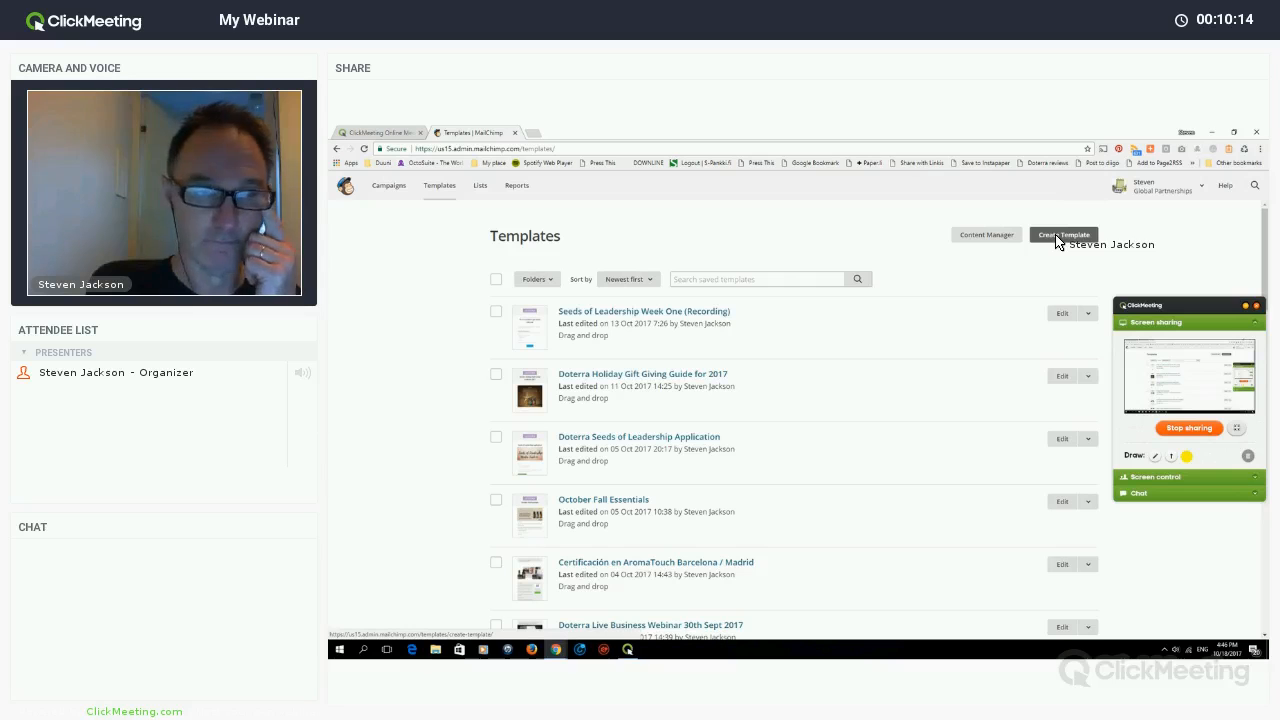
pyautogui.click(1055, 241)
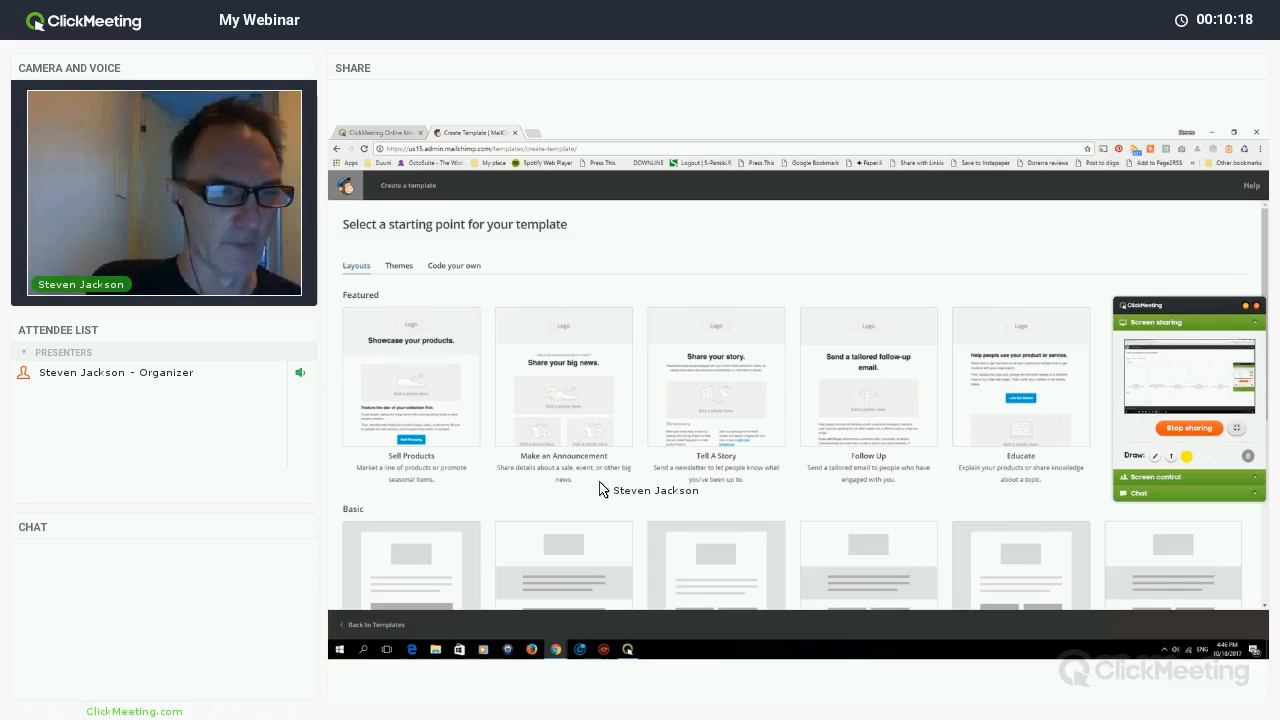
# - Browse the Themes tab, its category filter and Code your own options, then return to Layouts
pyautogui.scroll(-1, 410, 312)
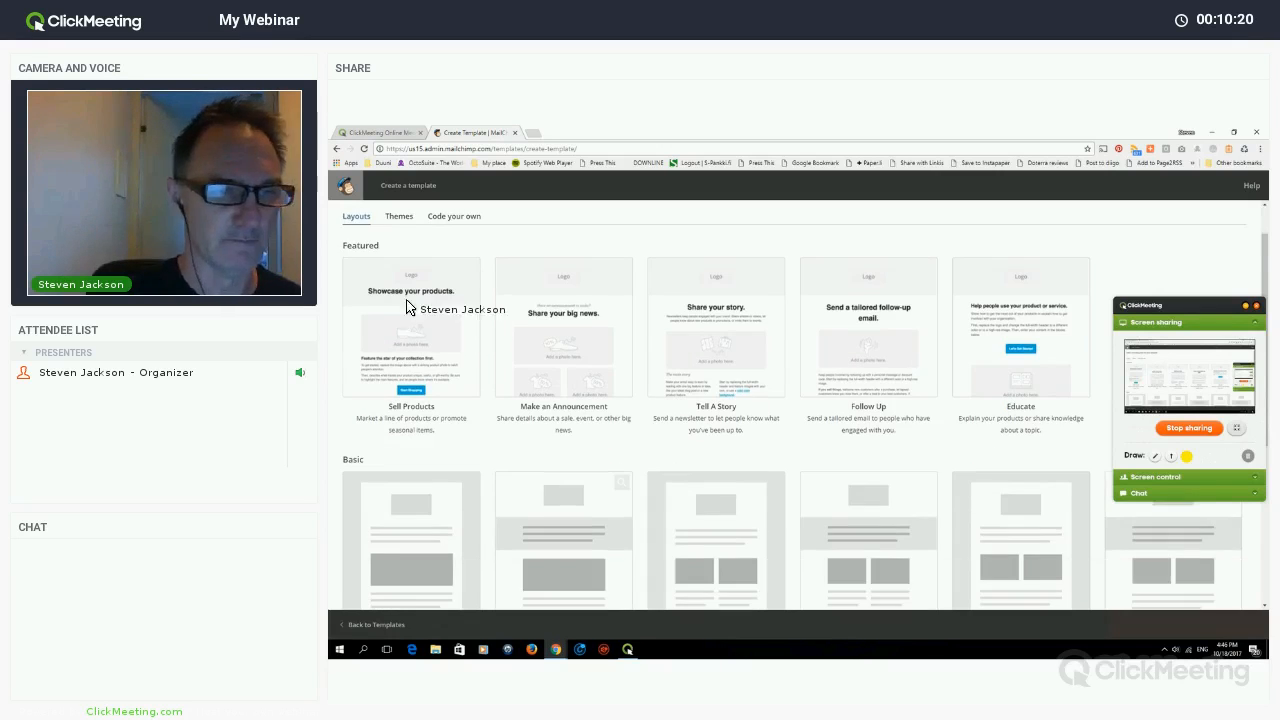
pyautogui.scroll(-1, 406, 307)
pyautogui.scroll(2, 409, 270)
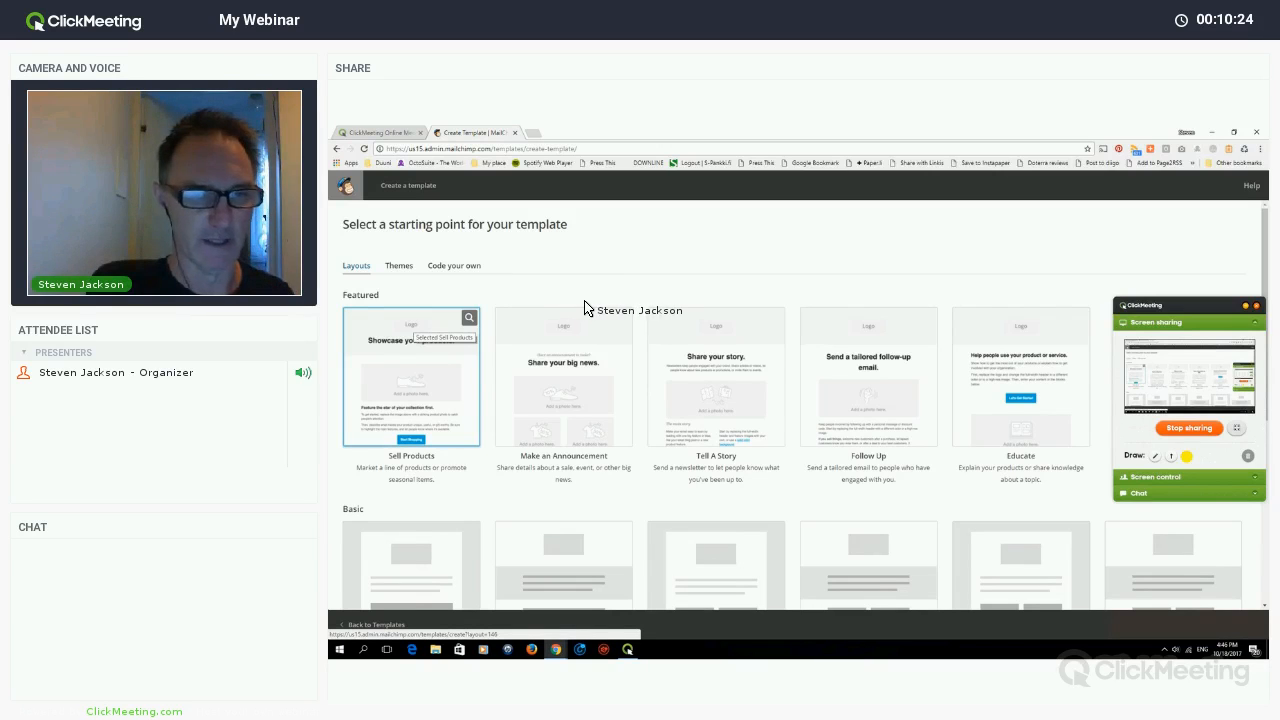
pyautogui.click(399, 266)
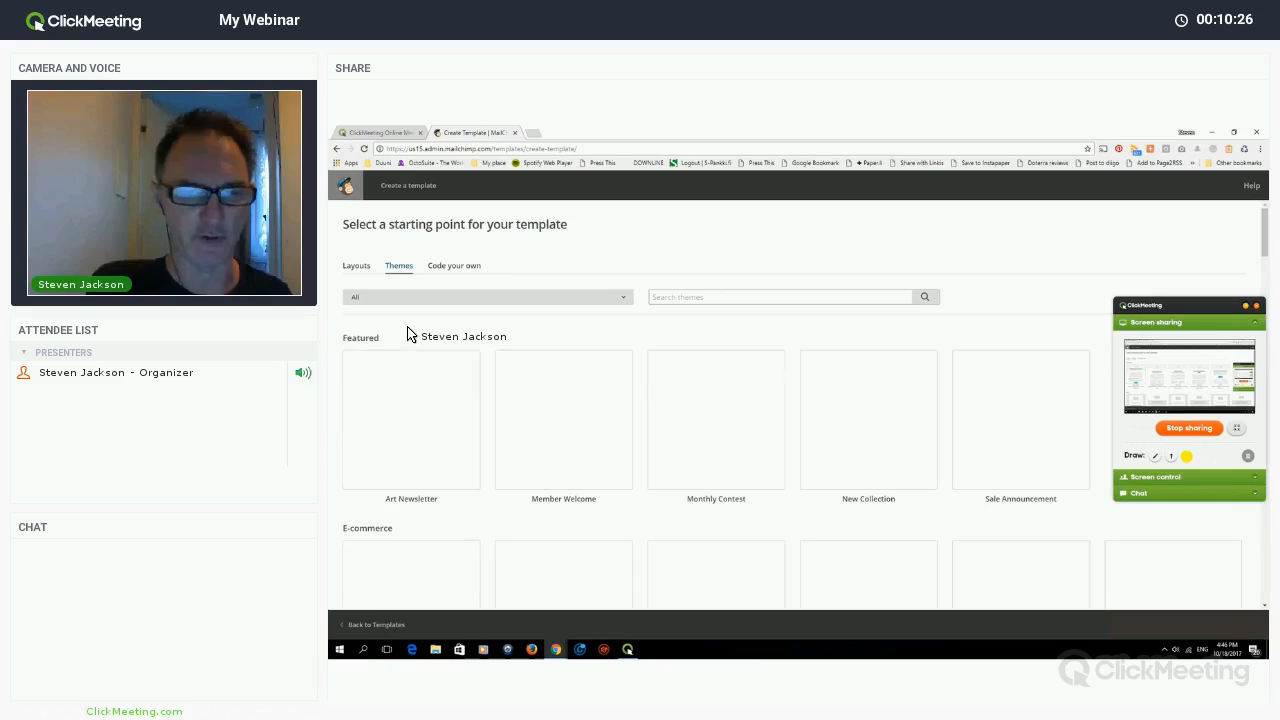
pyautogui.click(447, 297)
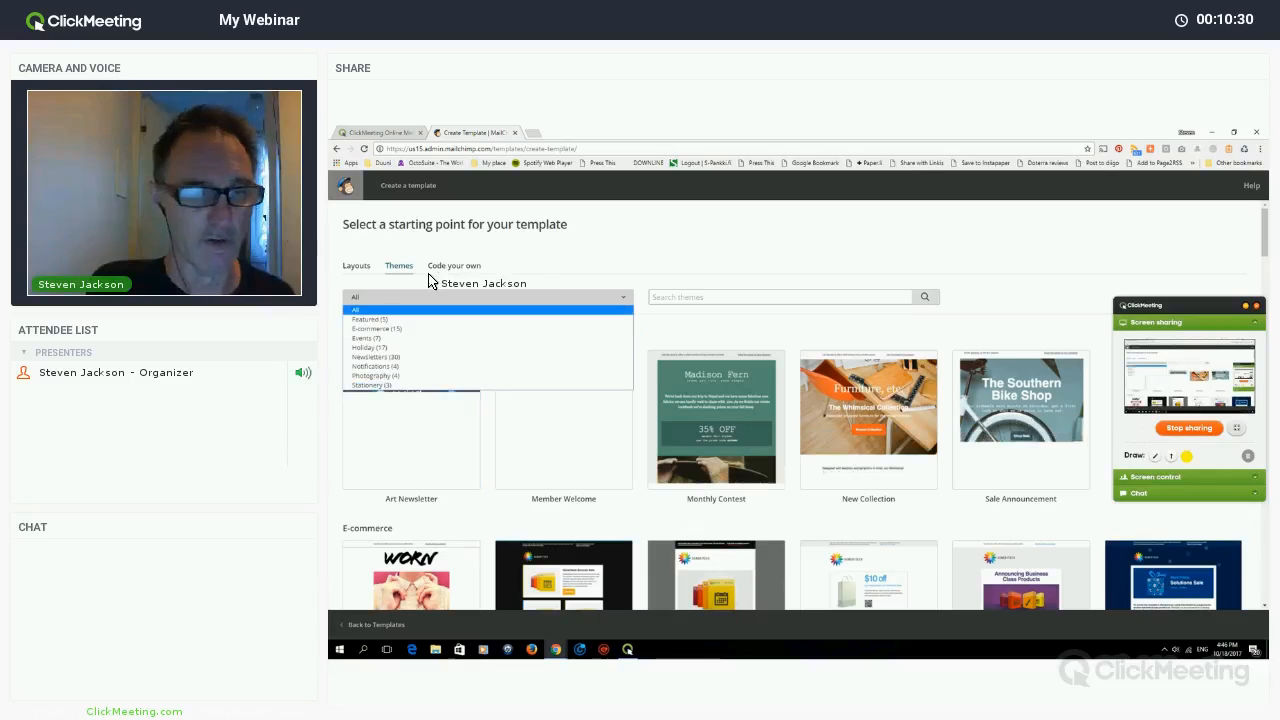
pyautogui.click(454, 266)
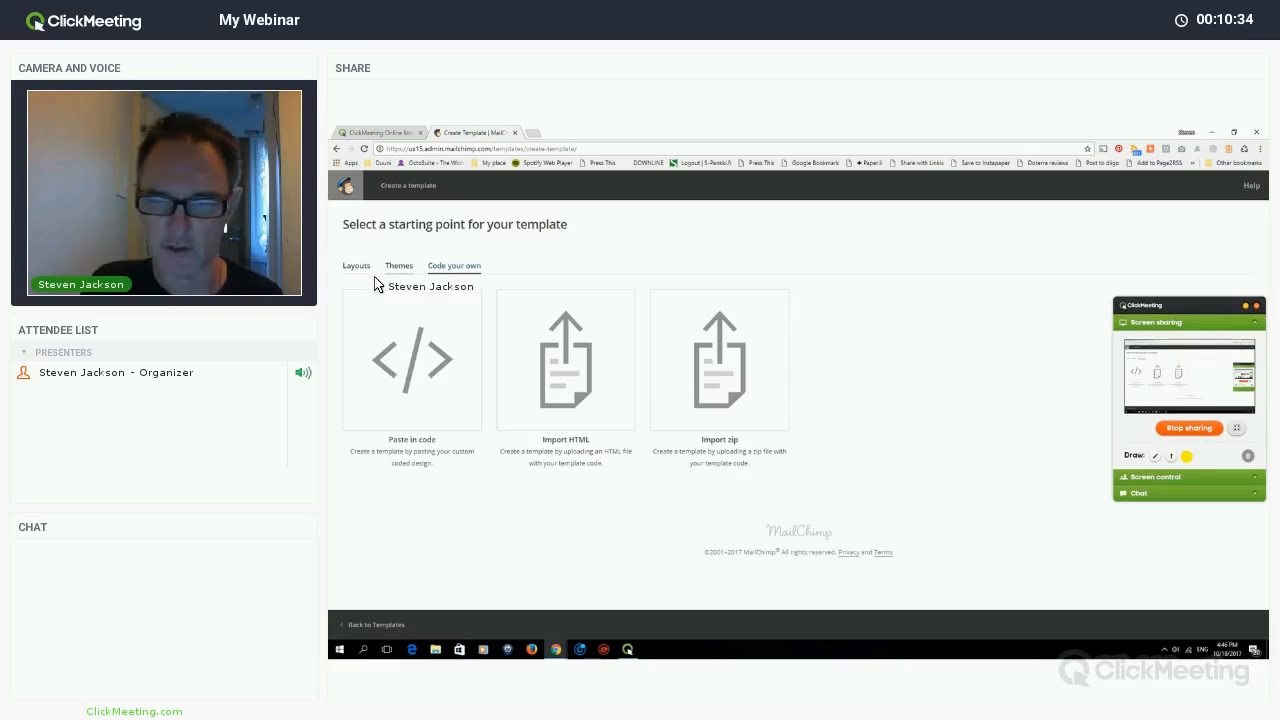
pyautogui.click(399, 266)
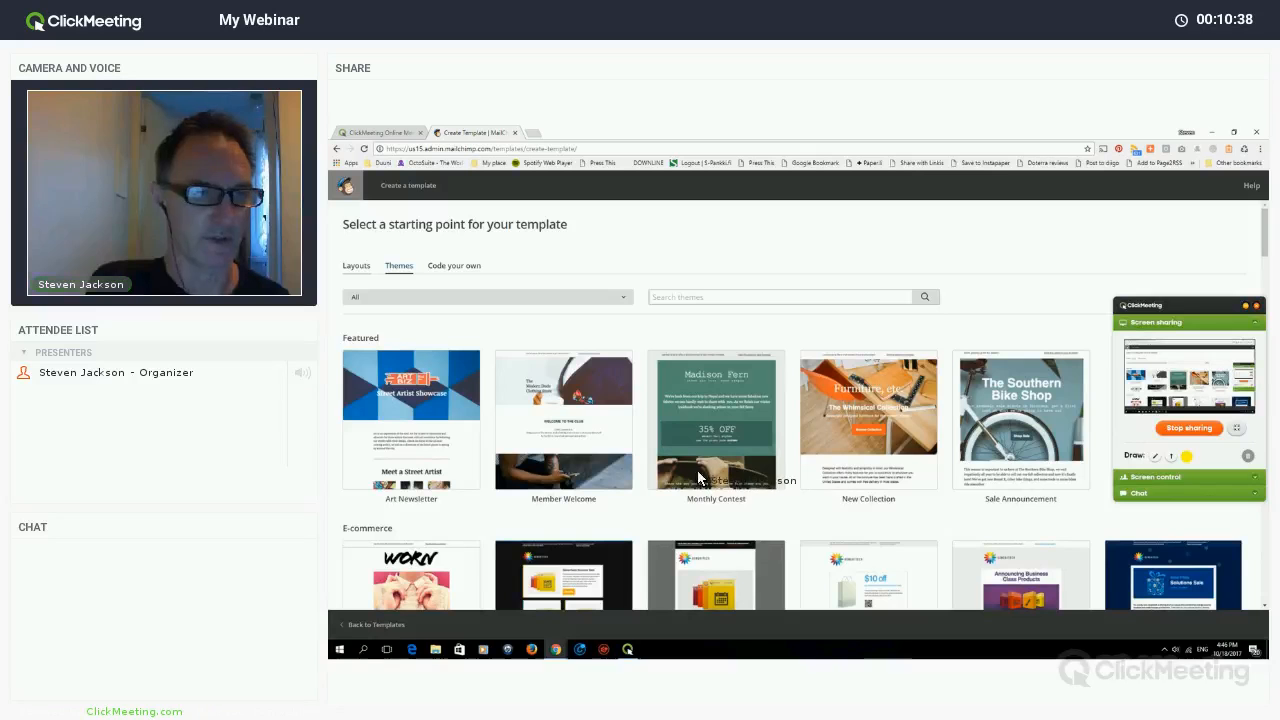
pyautogui.scroll(-5, 643, 297)
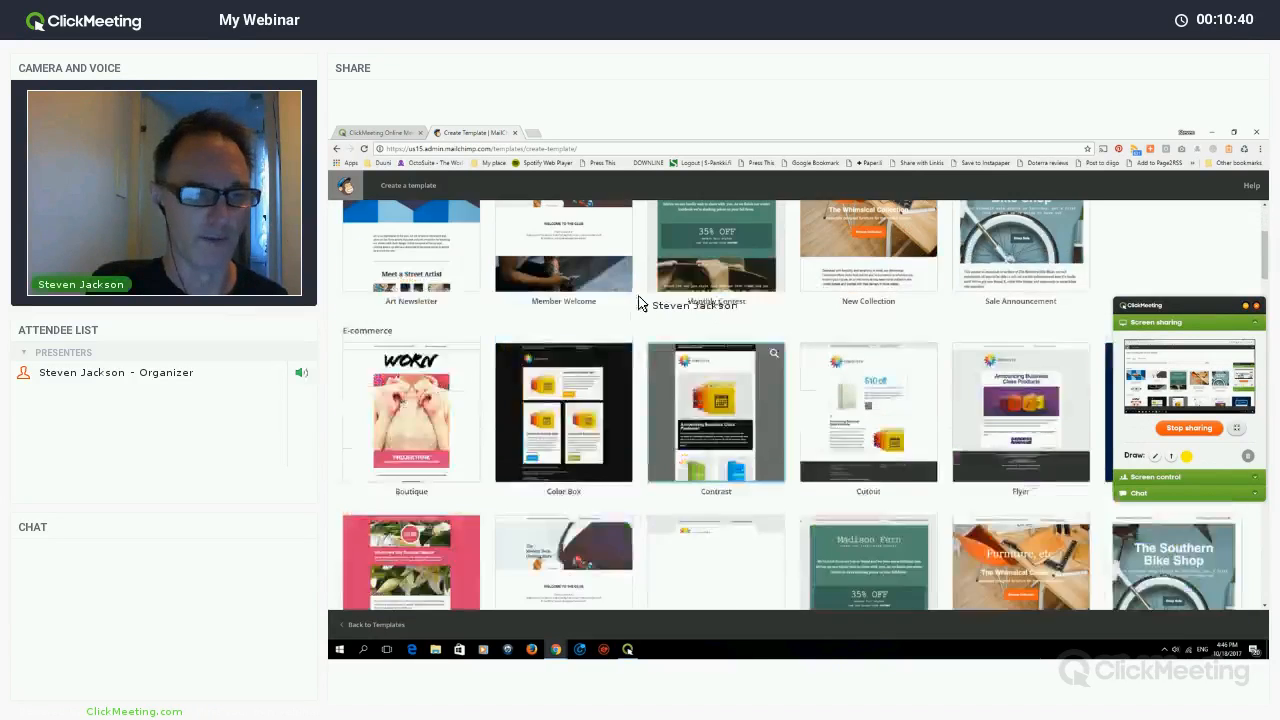
pyautogui.scroll(5, 650, 320)
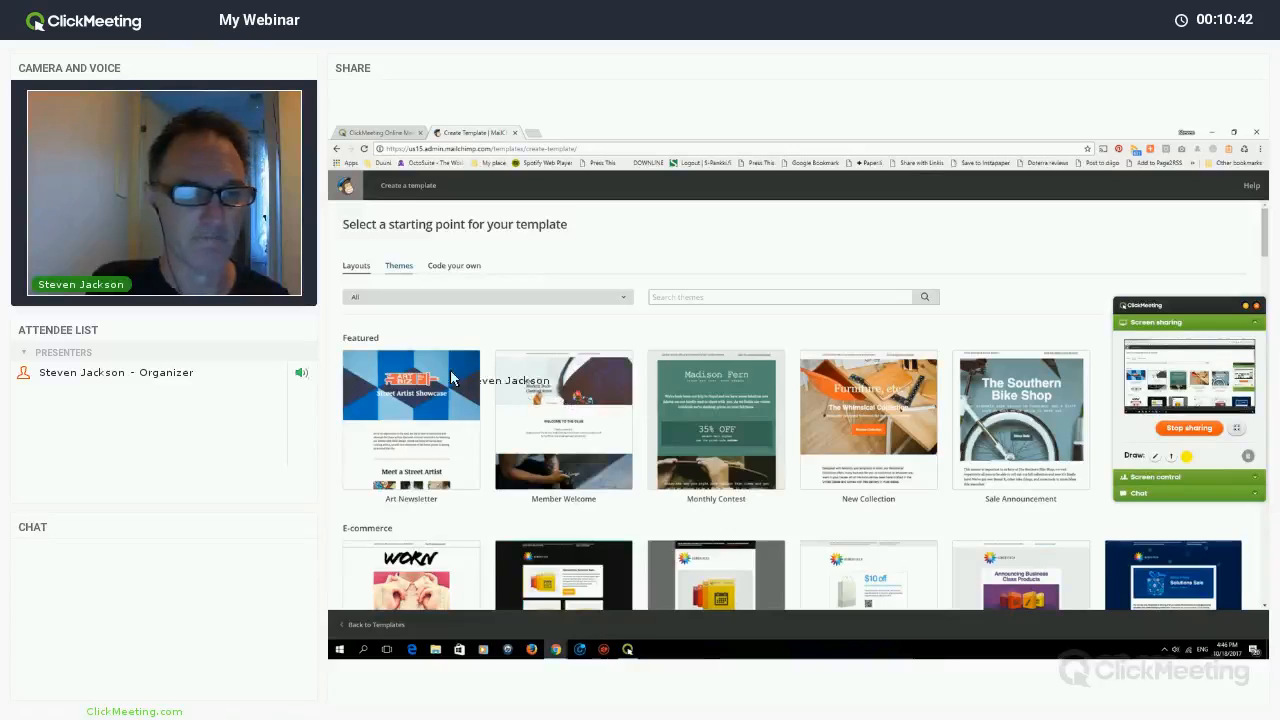
pyautogui.click(357, 266)
# - Base the template on the Sell Products layout and look through it in the editor
pyautogui.scroll(-3, 650, 430)
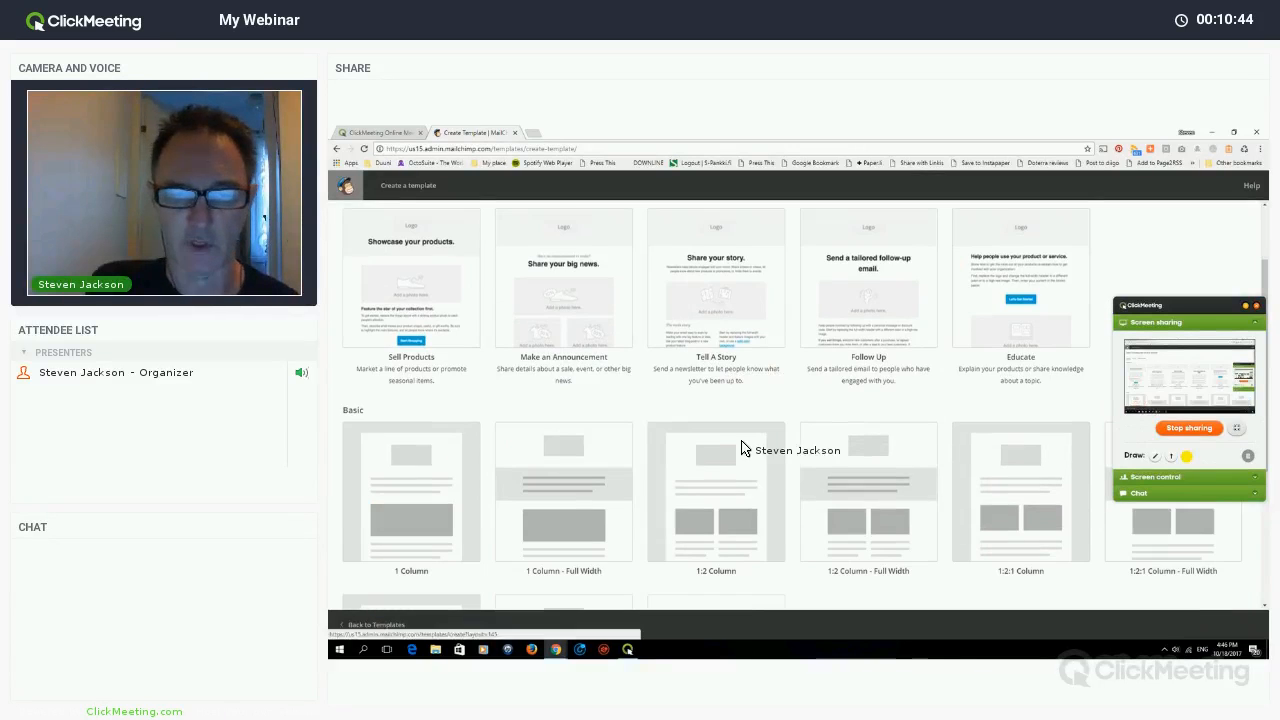
pyautogui.scroll(3, 720, 450)
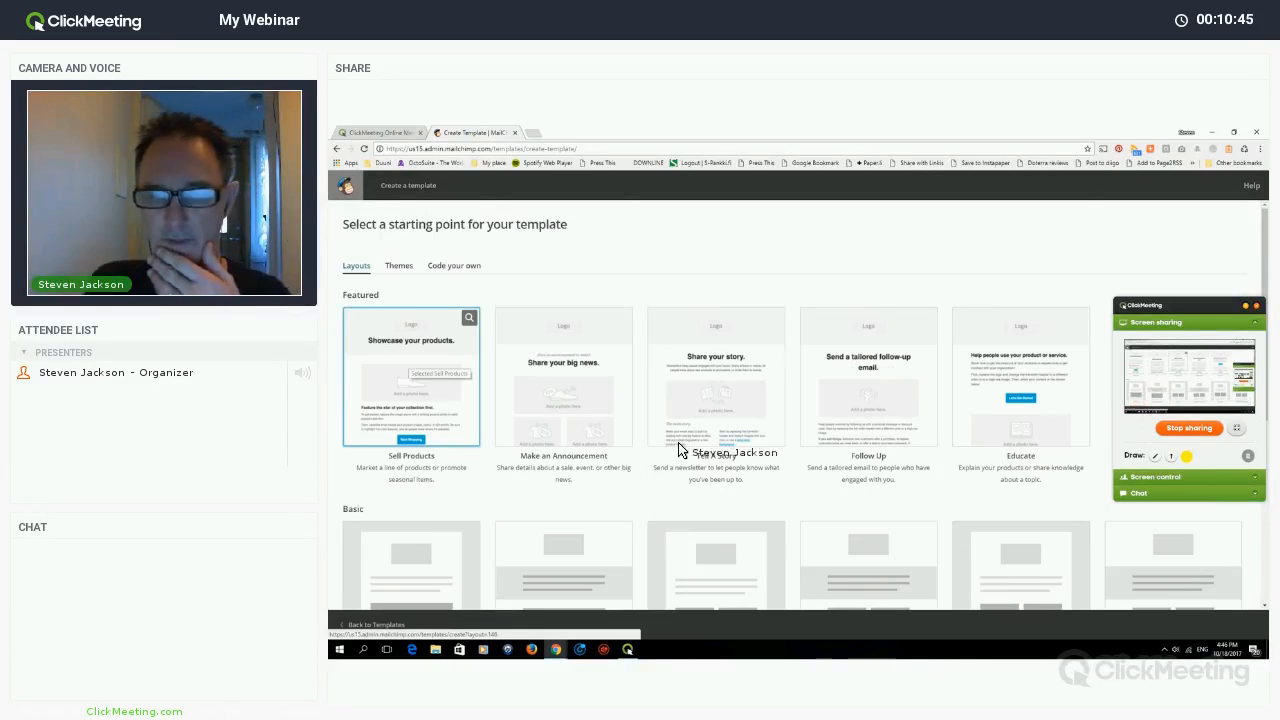
pyautogui.click(423, 378)
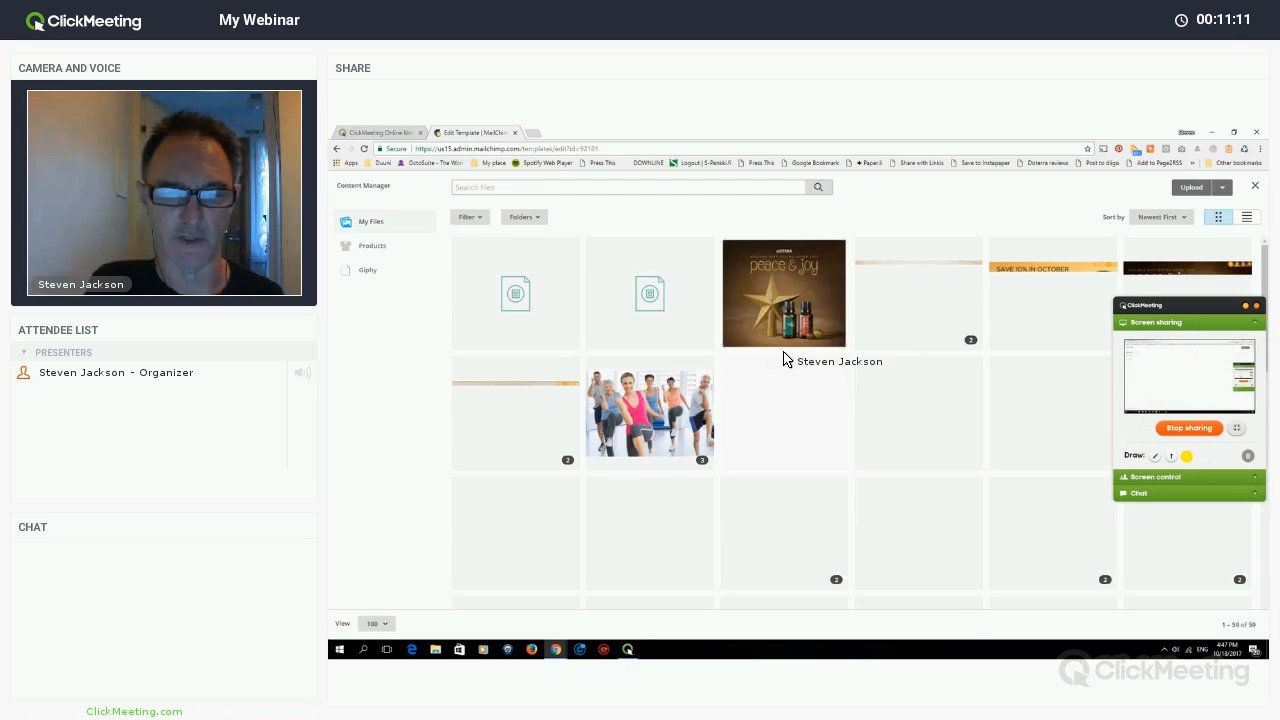
pyautogui.scroll(-3, 784, 360)
pyautogui.scroll(-1, 790, 364)
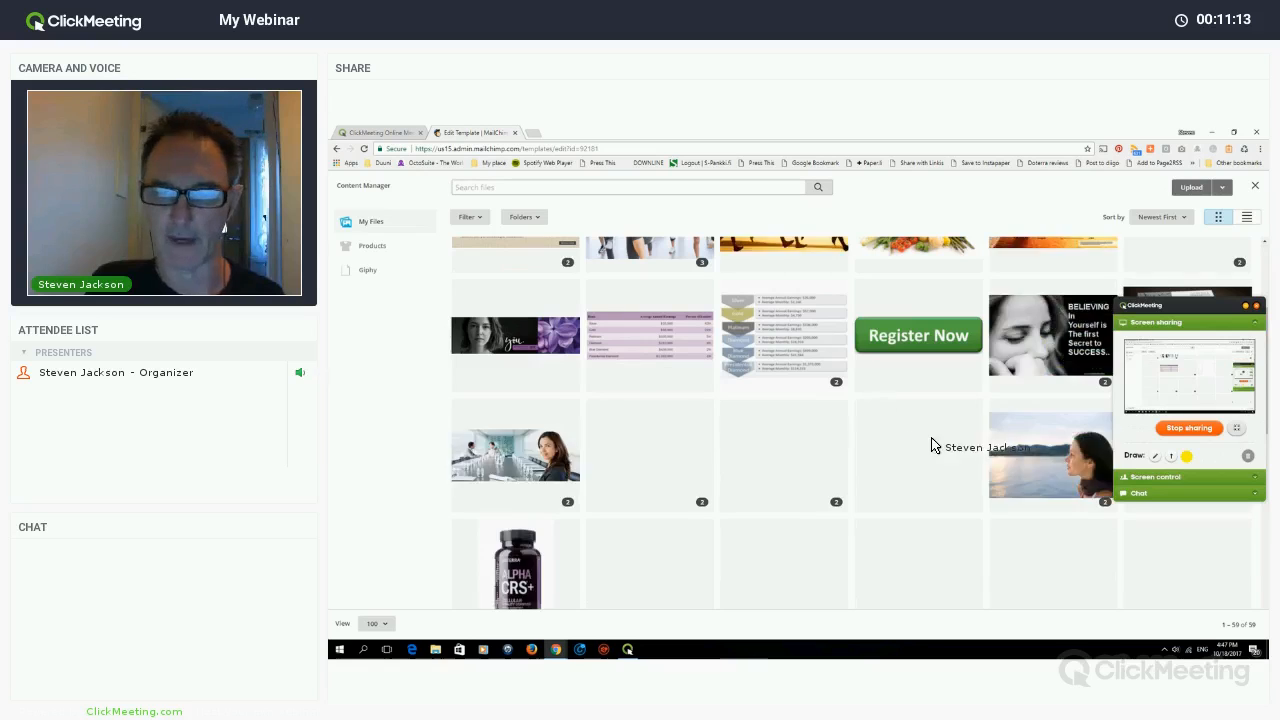
pyautogui.scroll(-5, 958, 474)
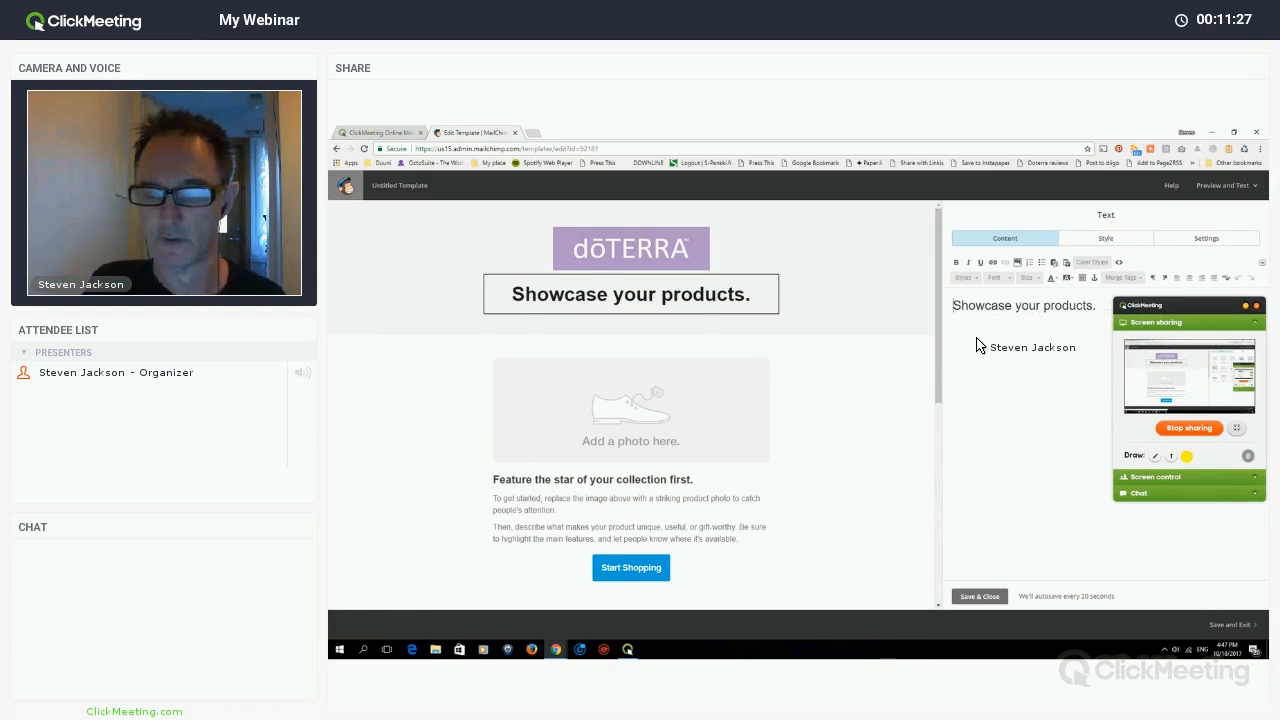
# - Replace the heading text with 'How to join my Doterra business'
pyautogui.hotkey('ctrl', 'a')
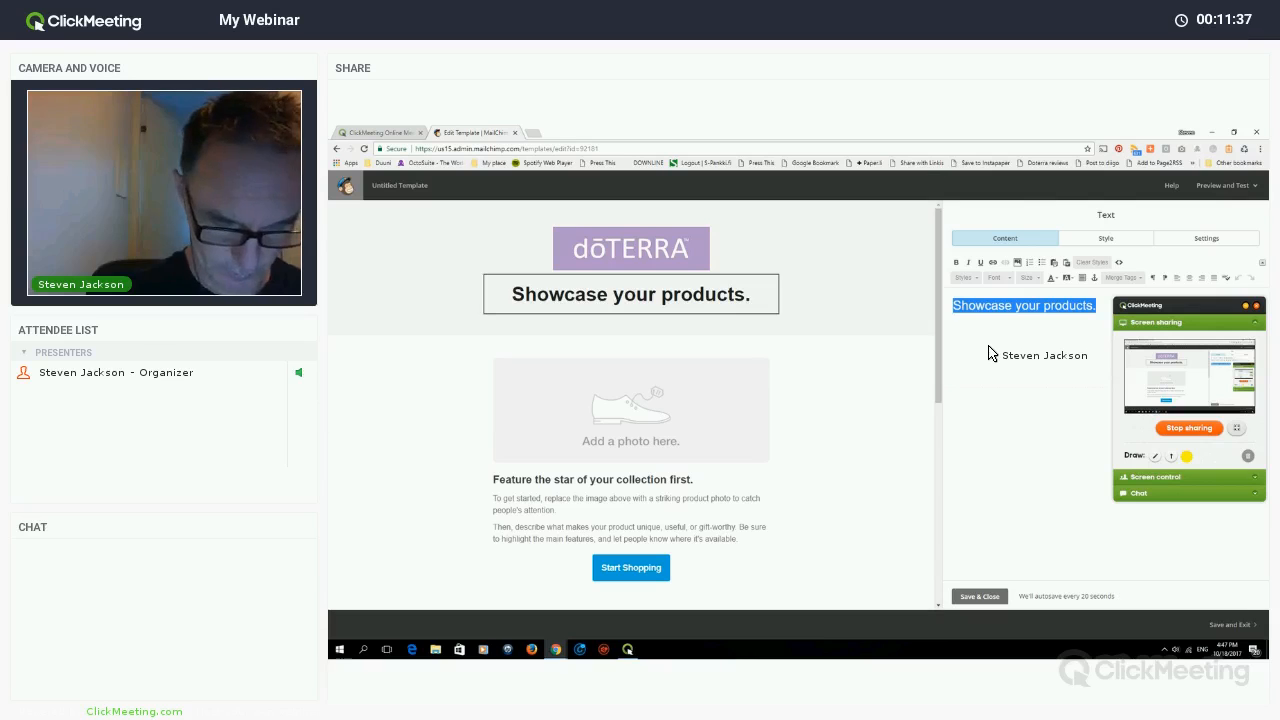
pyautogui.write('How')
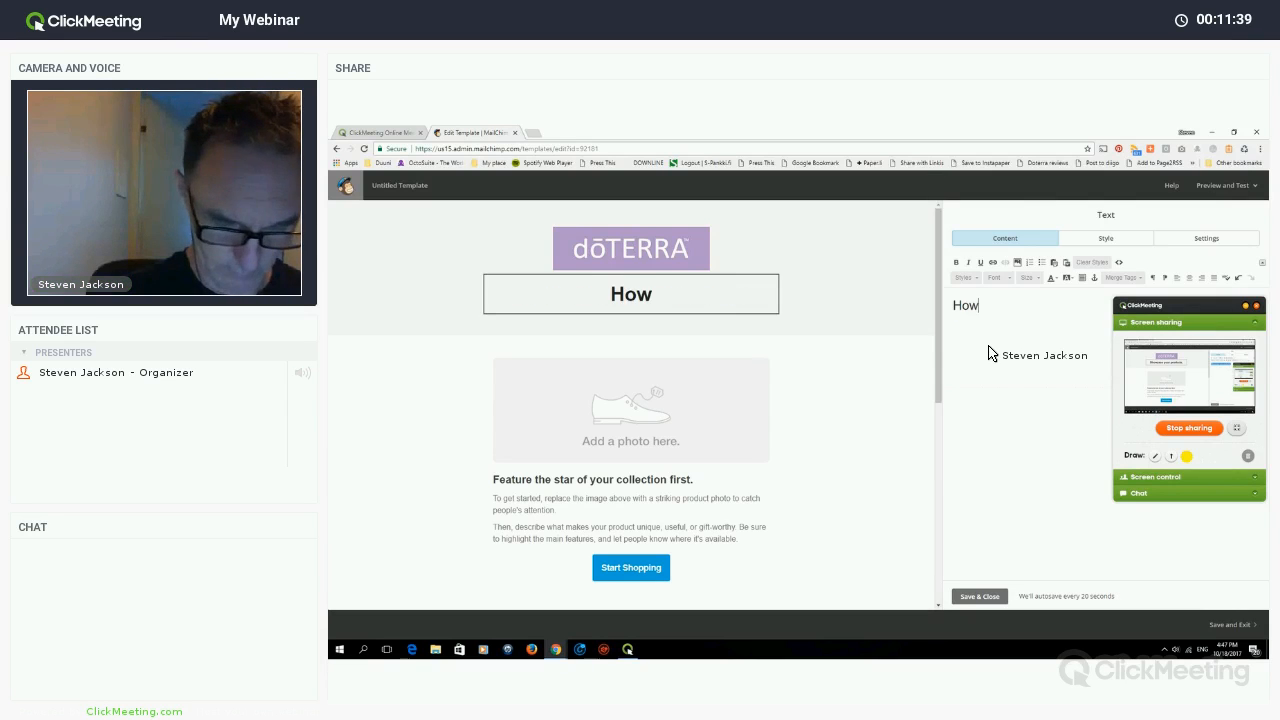
pyautogui.write(' to join')
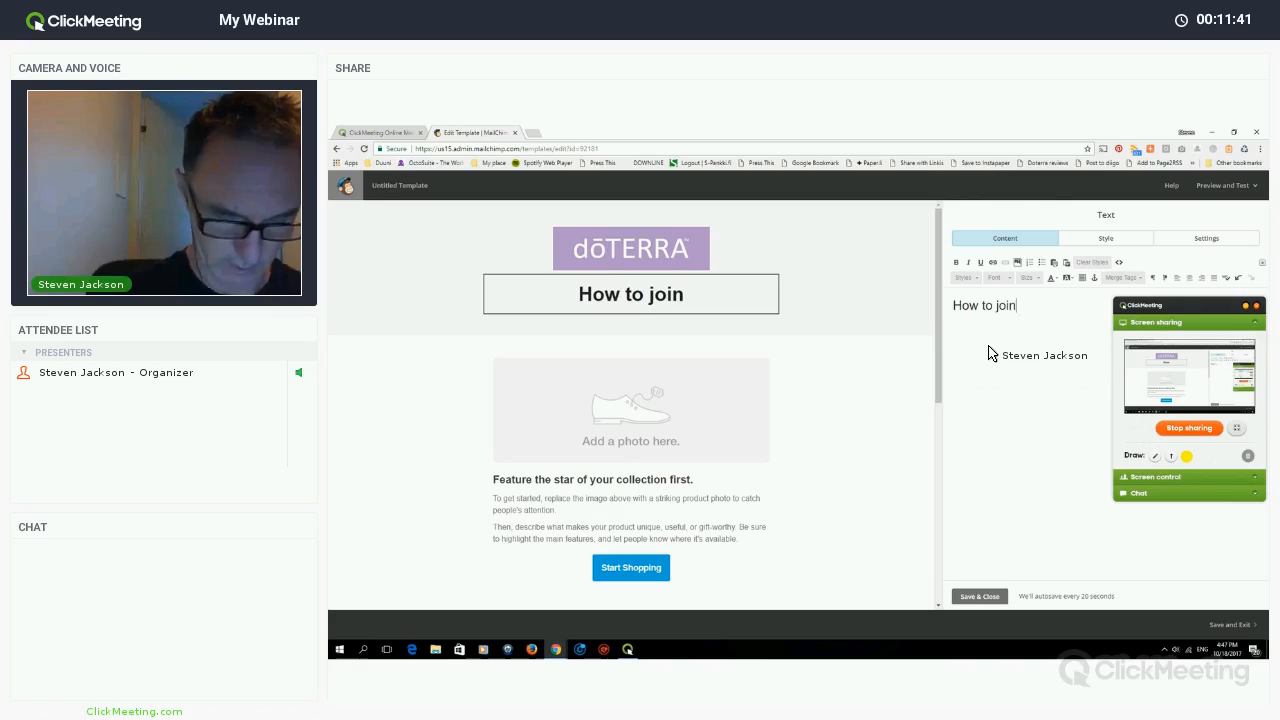
pyautogui.write(' my Do')
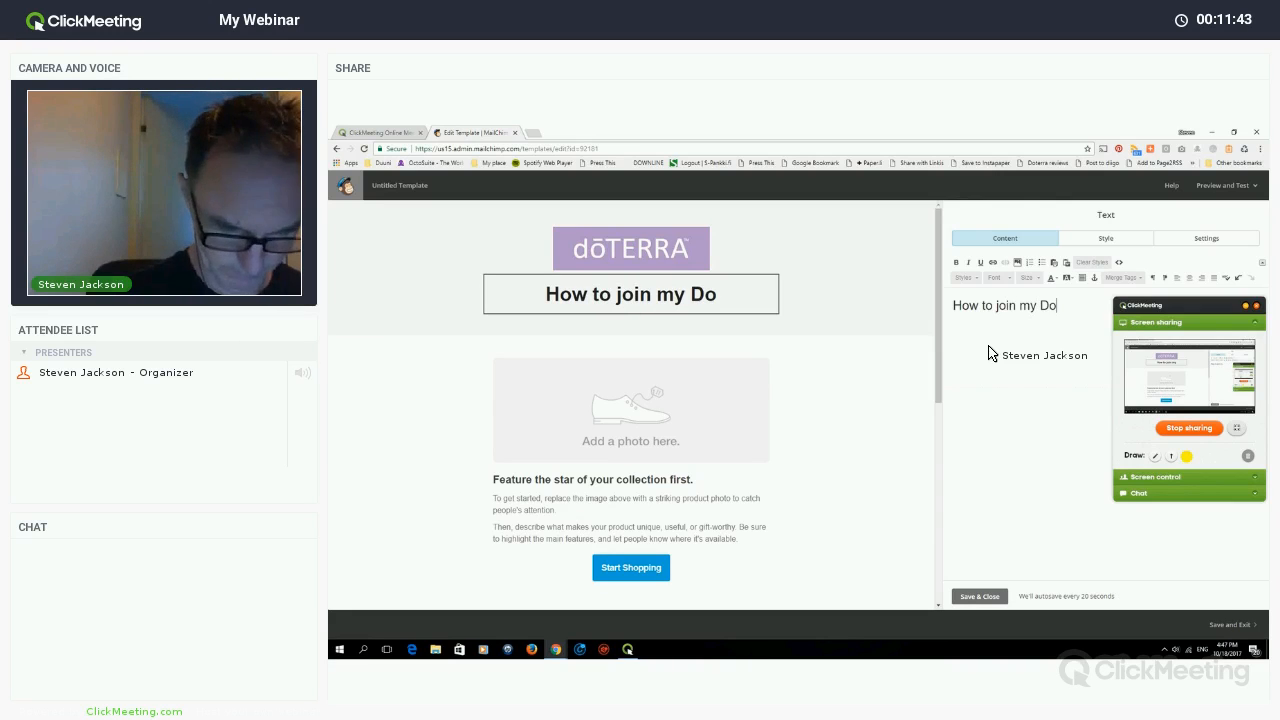
pyautogui.write('terra')
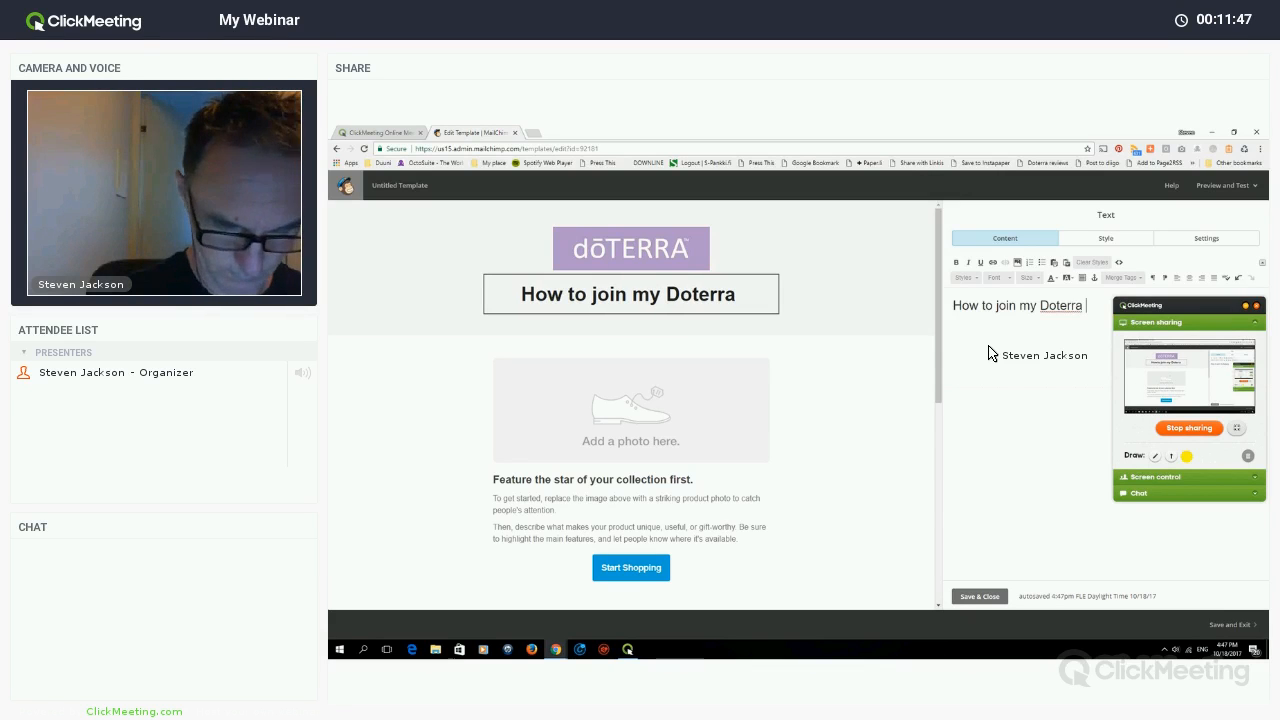
pyautogui.write(' bus')
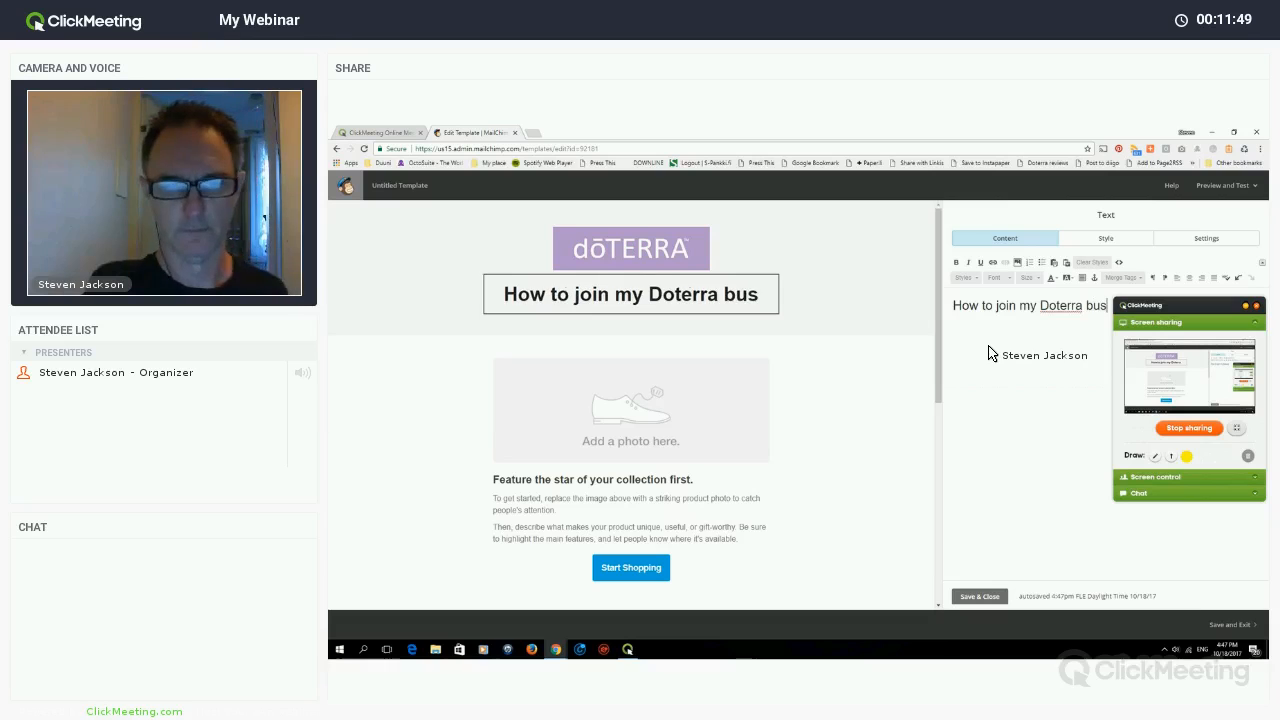
pyautogui.write('iness')
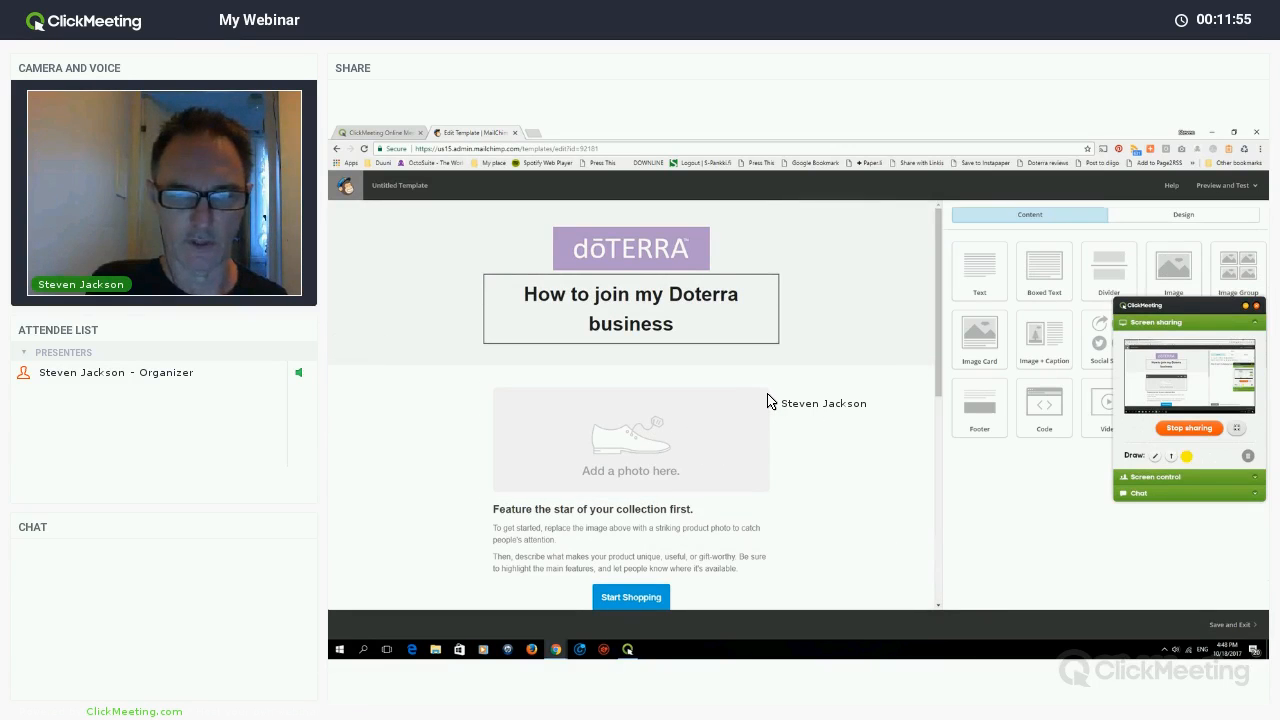
# - Add a Video block under the 'How to join my Doterra business' heading, then open a blank tab
pyautogui.moveTo(768, 398)
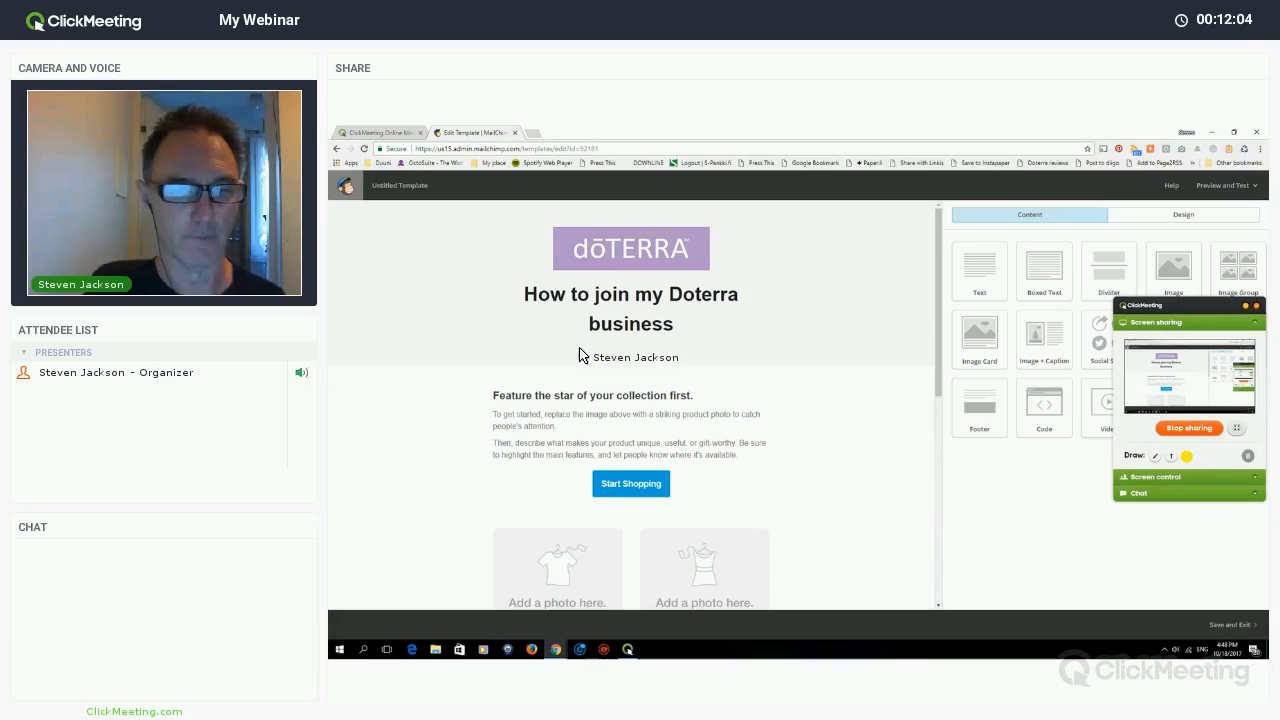
pyautogui.moveTo(597, 360); pyautogui.dragTo(878, 360)
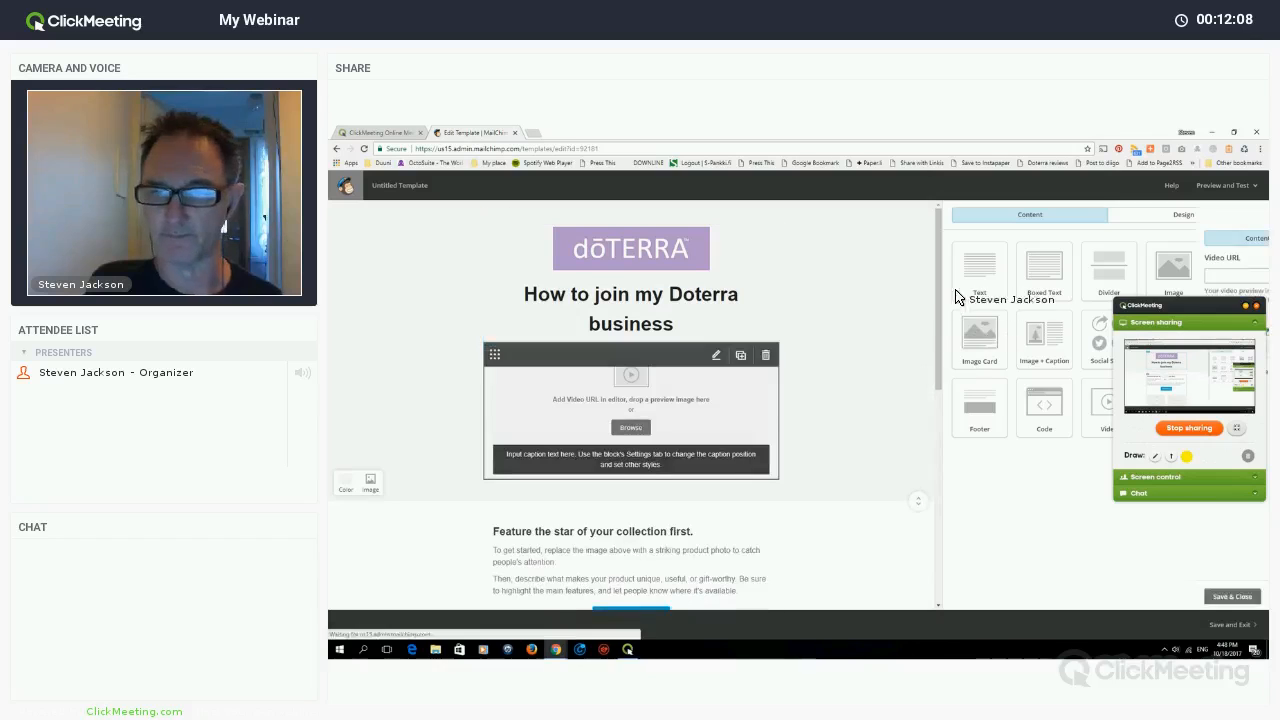
pyautogui.click(960, 272)
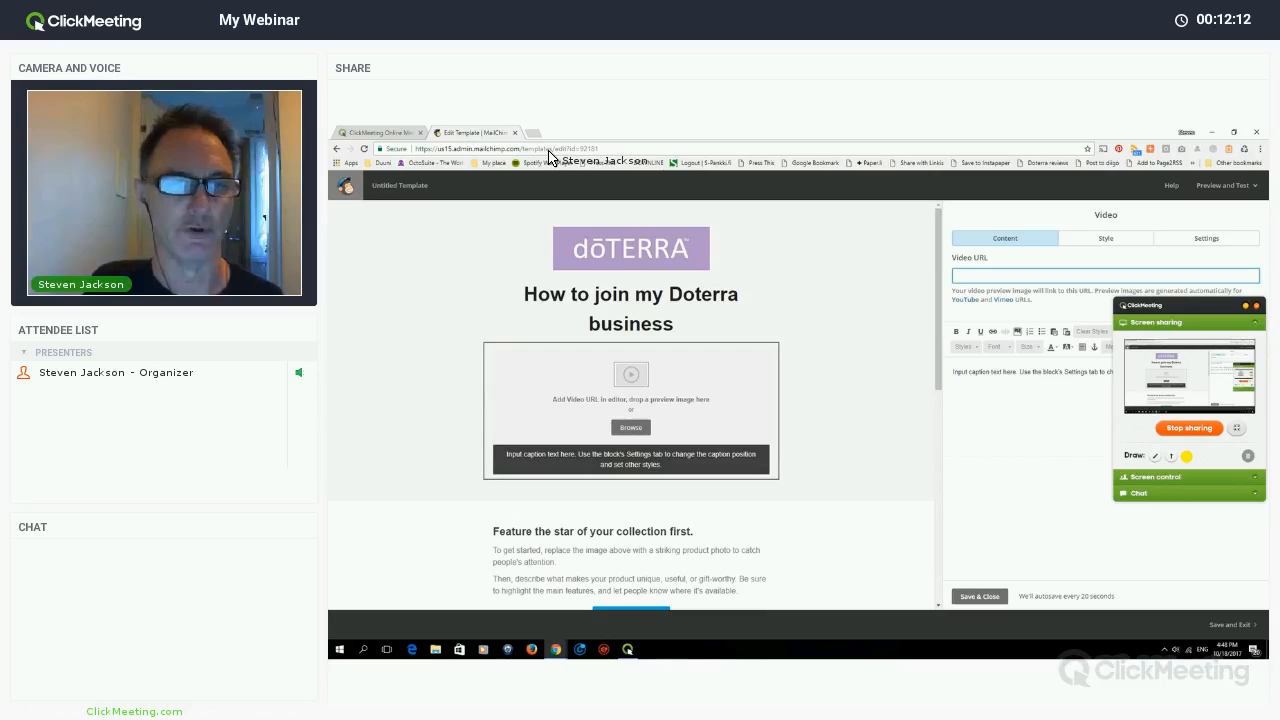
pyautogui.hotkey('ctrl', 't')
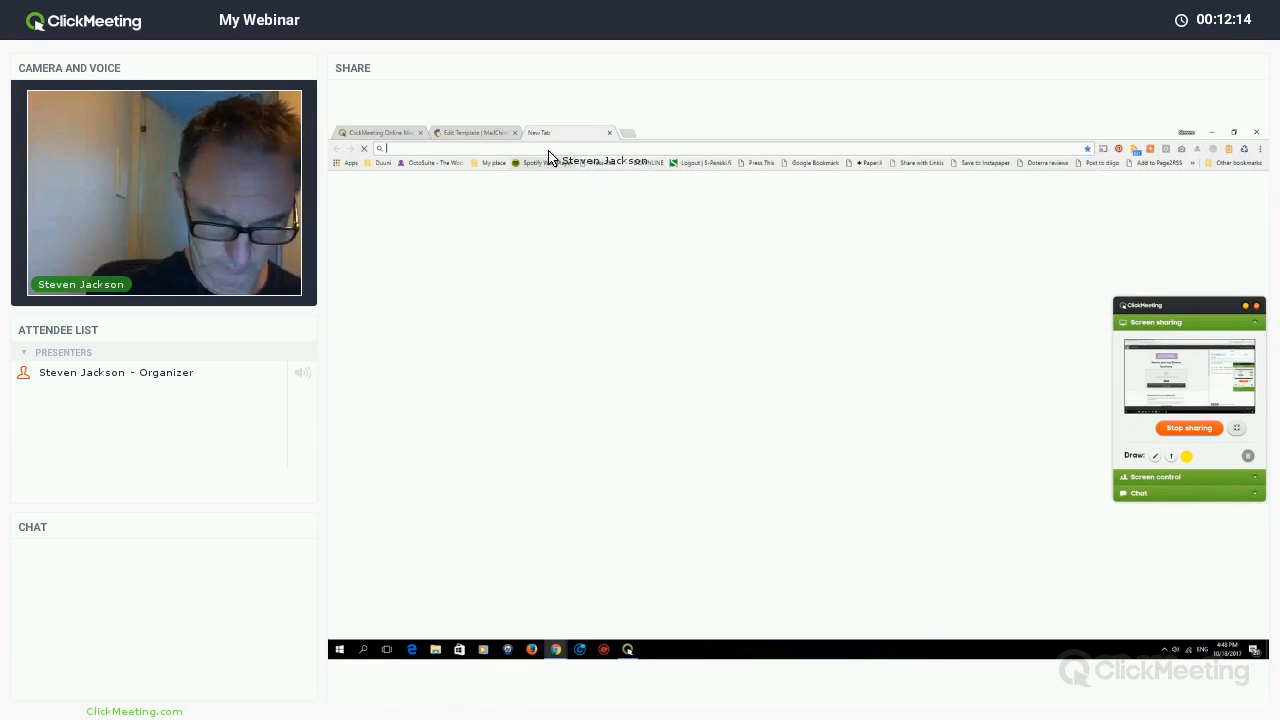
# - Load youtube.com in the new browser tab
pyautogui.write('you')
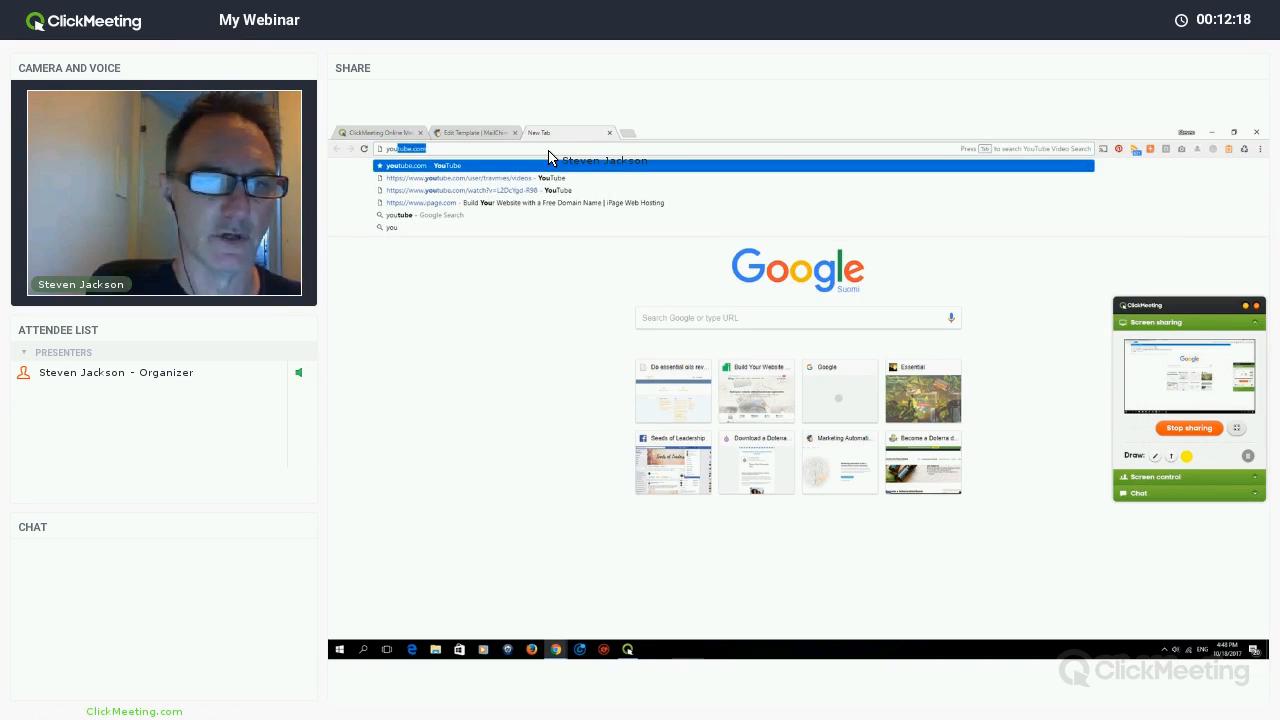
pyautogui.press('Return')
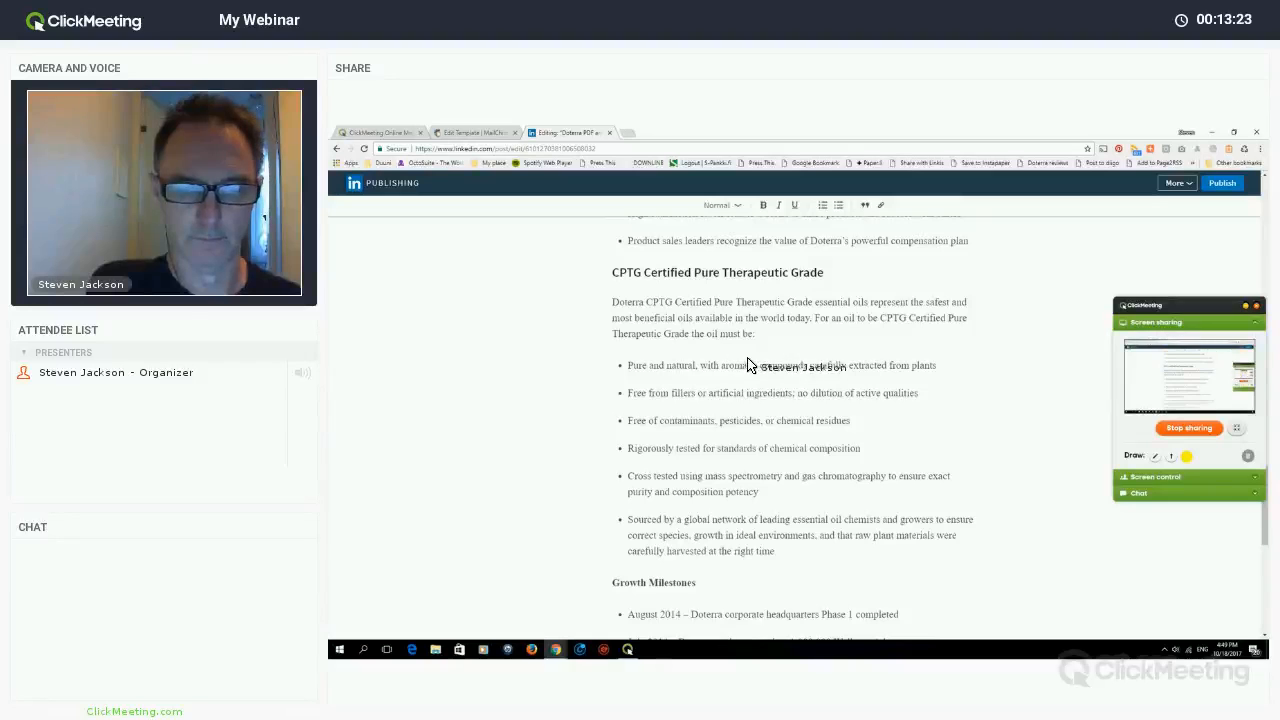
# - Trim the article draft's address back to linkedin.com to load the LinkedIn home page
pyautogui.scroll(-5, 750, 357)
pyautogui.scroll(-6, 711, 337)
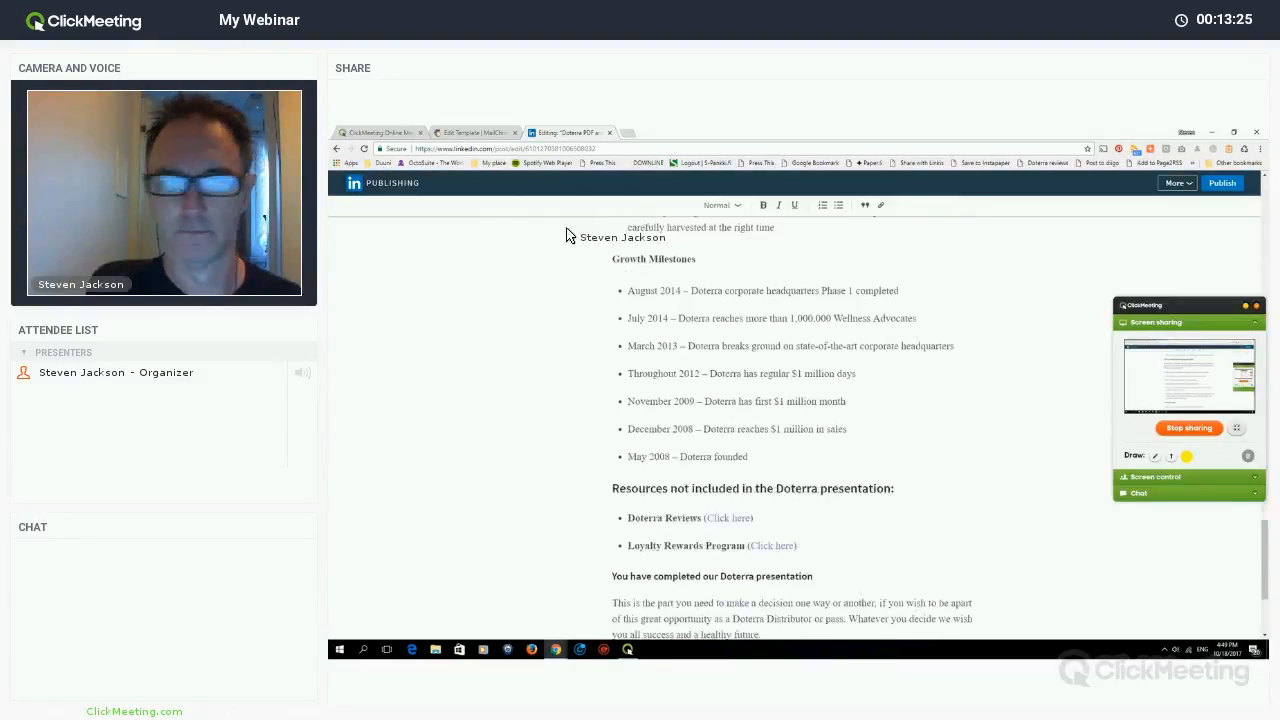
pyautogui.scroll(10, 490, 160)
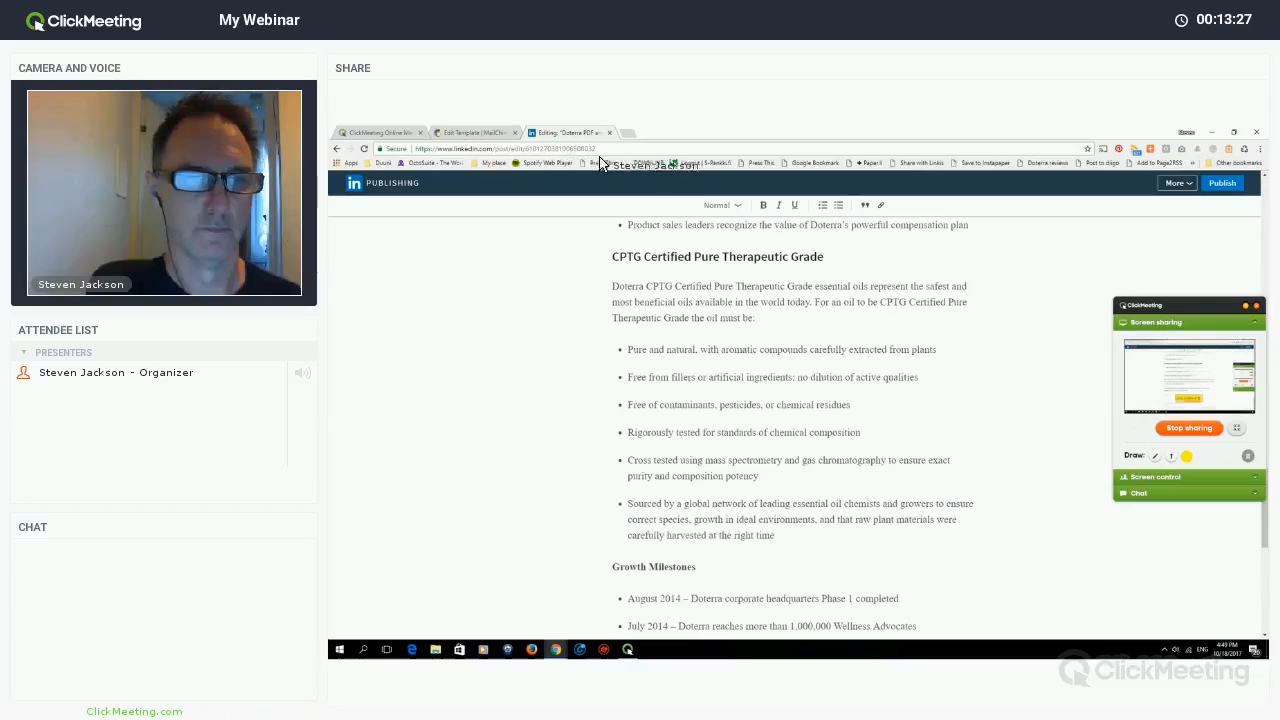
pyautogui.scroll(10, 560, 162)
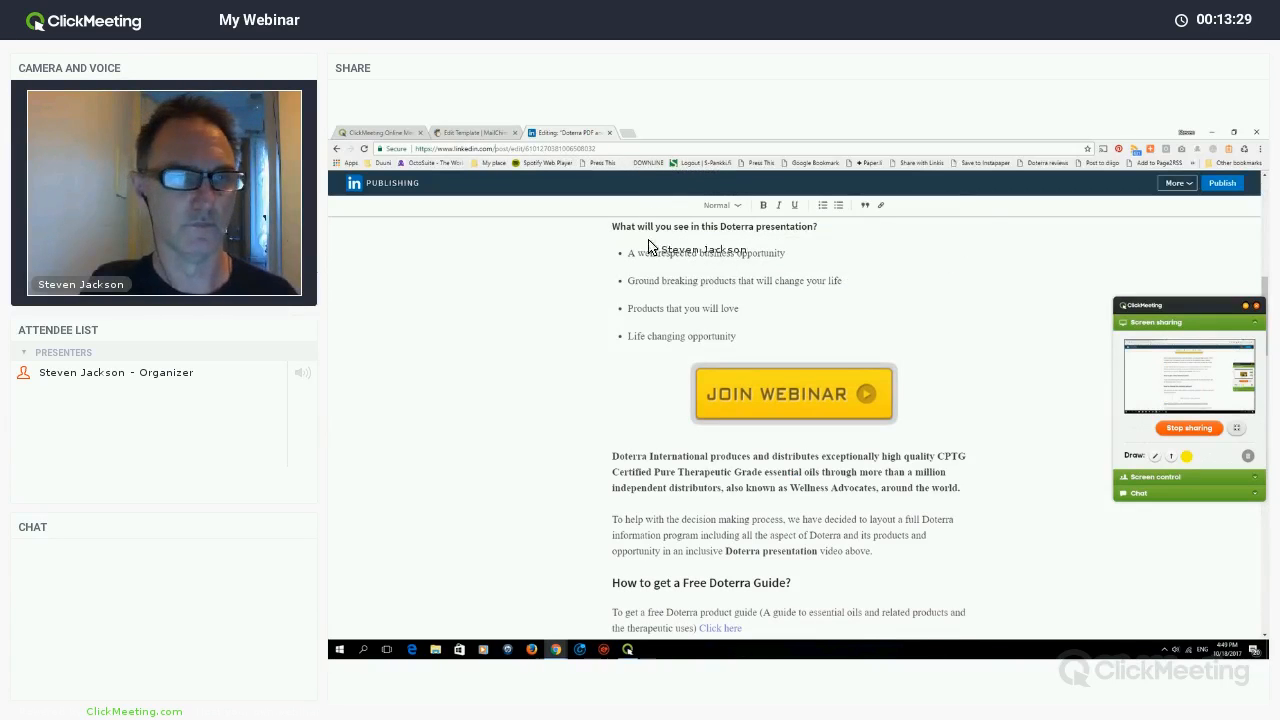
pyautogui.moveTo(495, 149); pyautogui.dragTo(644, 163)
pyautogui.press('BackSpace')
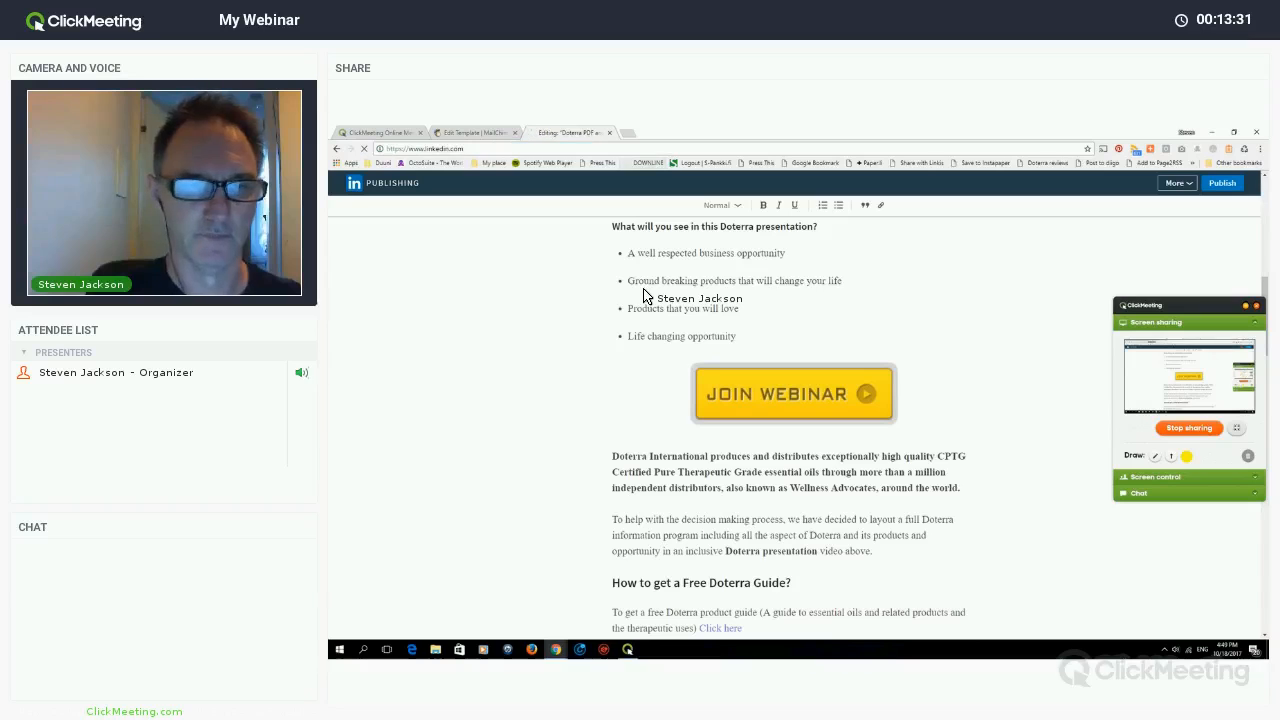
pyautogui.press('Return')
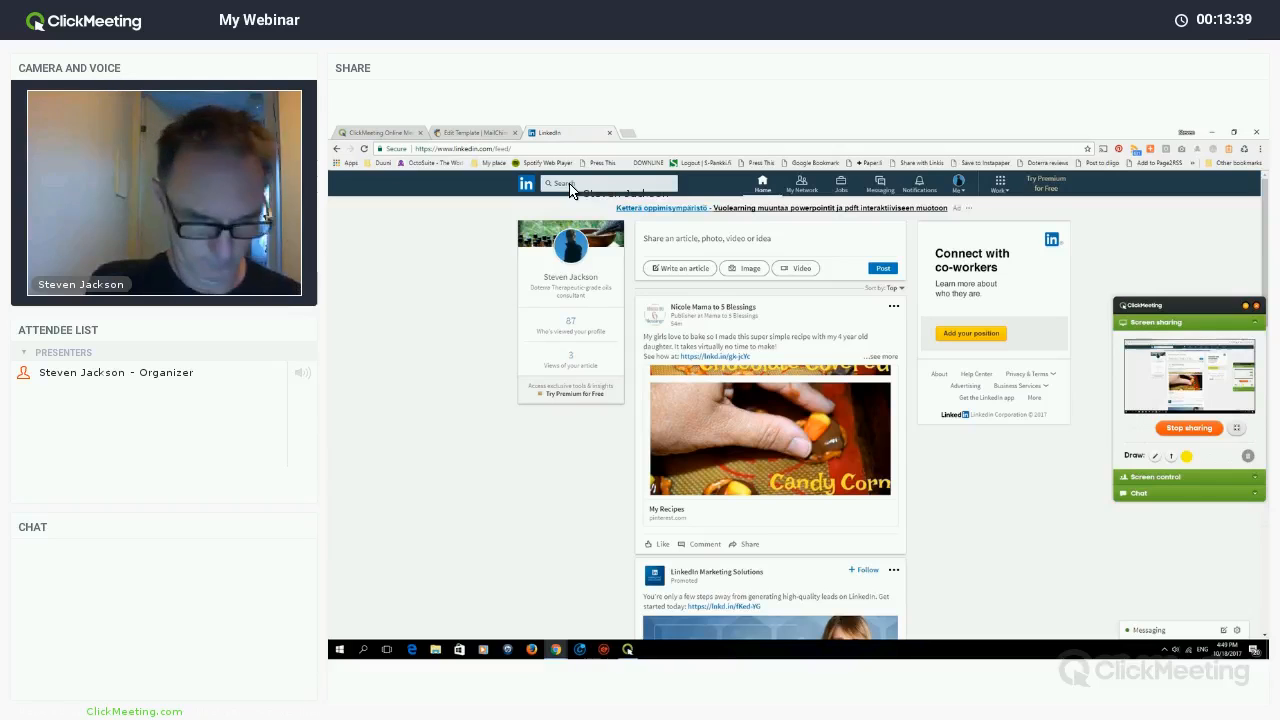
# - Open the article 'How to find out more about Doterra in Australia' from the profile
pyautogui.click(570, 188)
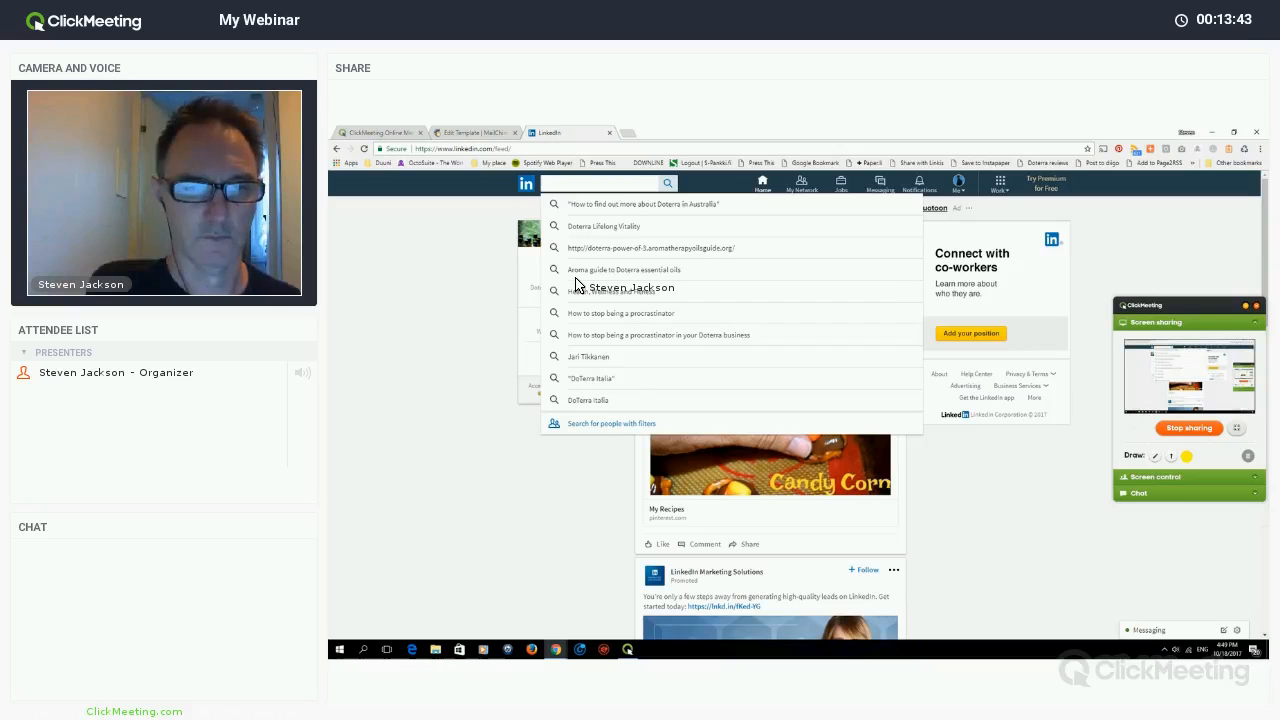
pyautogui.click(575, 280)
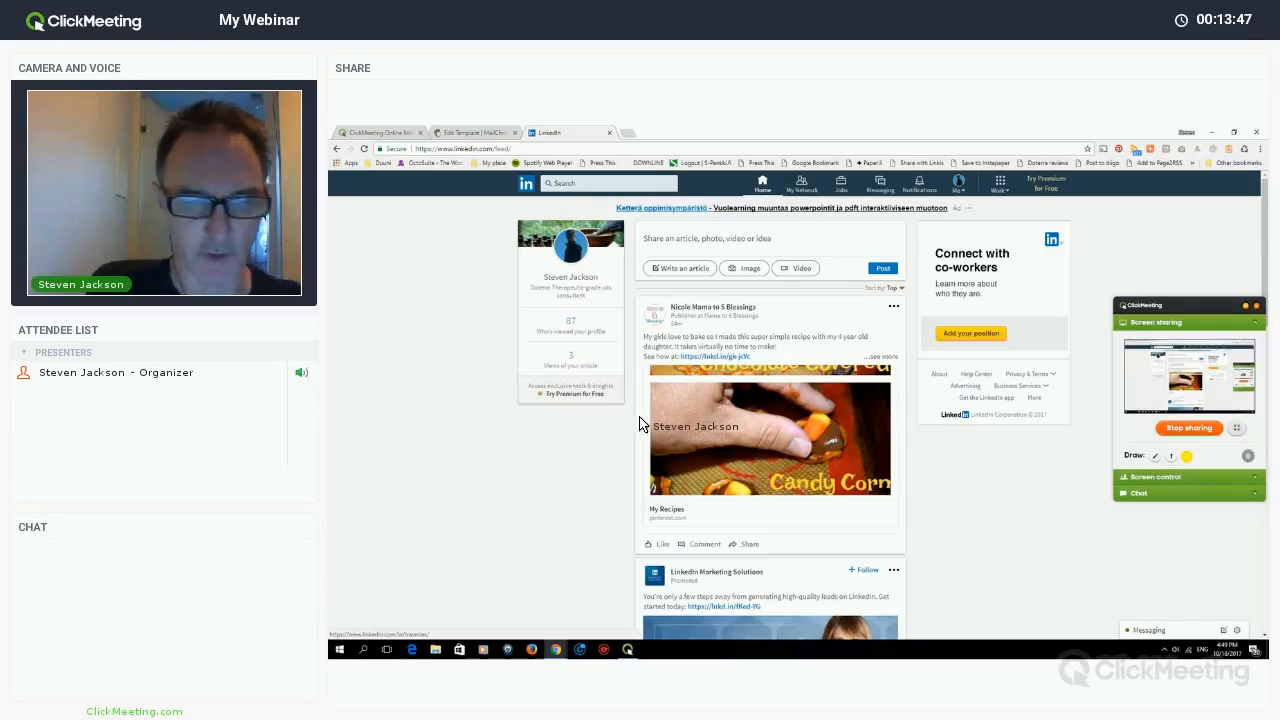
pyautogui.scroll(-5, 634, 446)
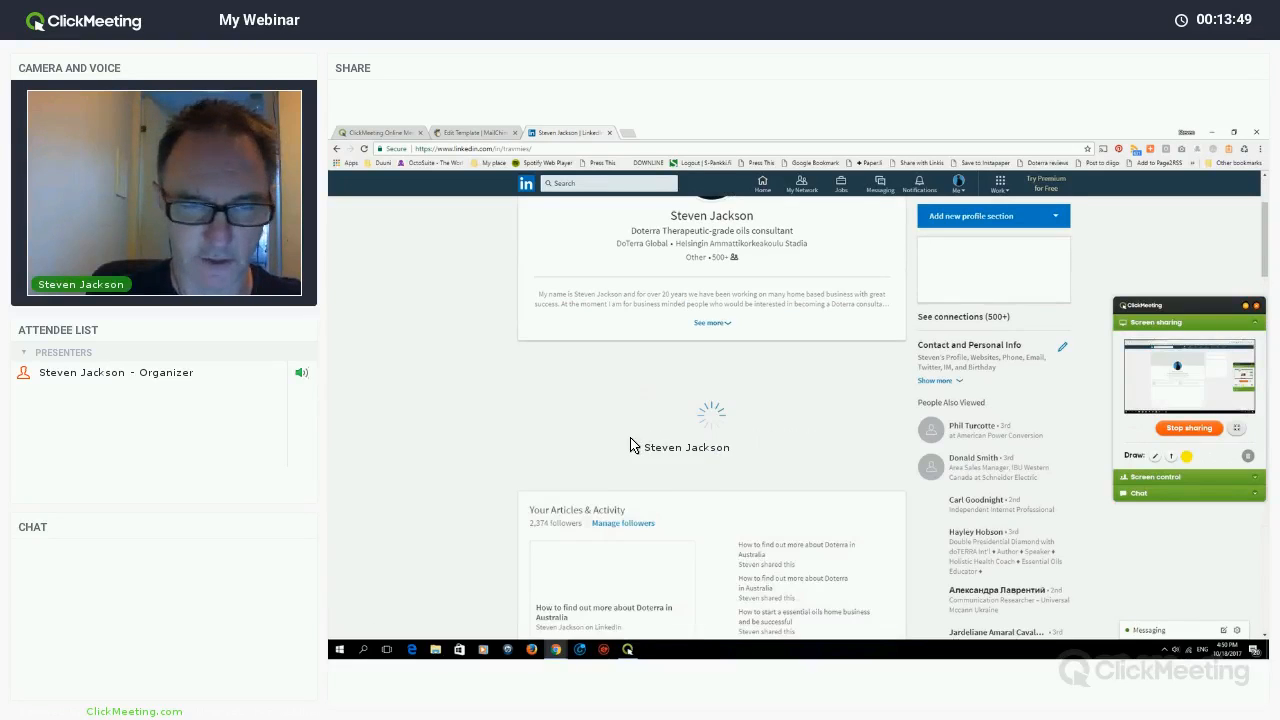
pyautogui.scroll(-1, 608, 446)
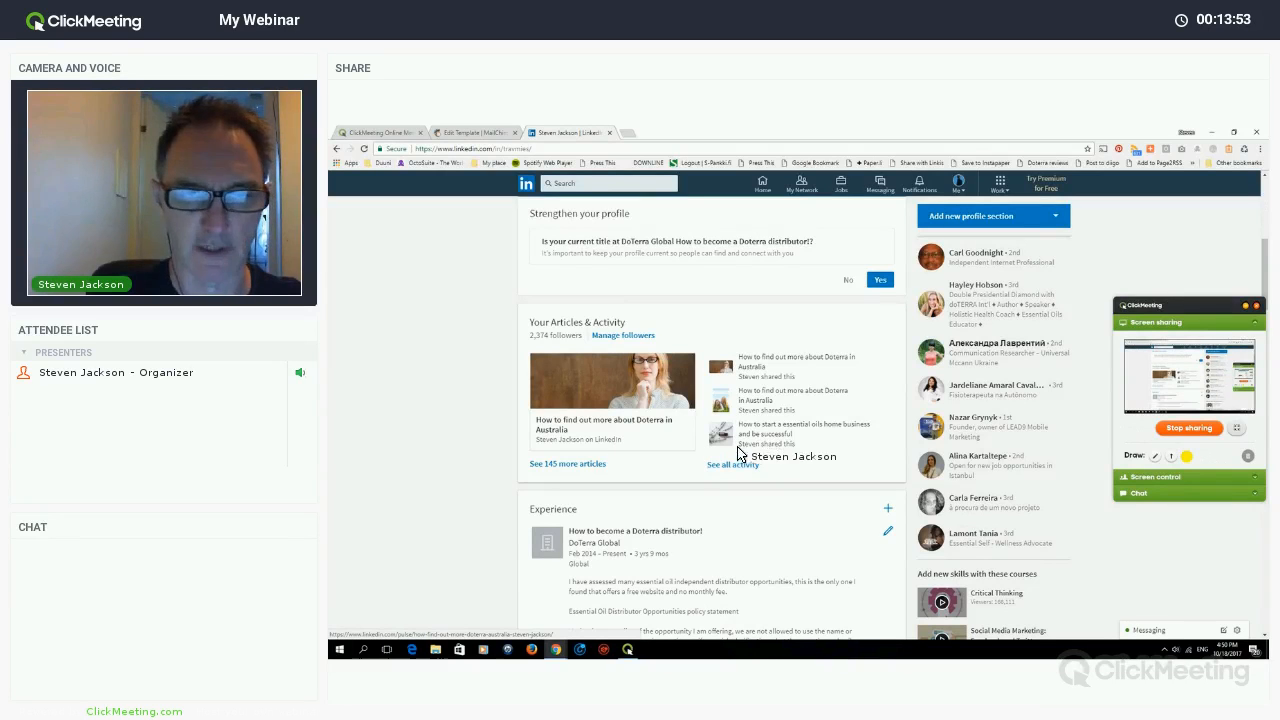
pyautogui.click(789, 443)
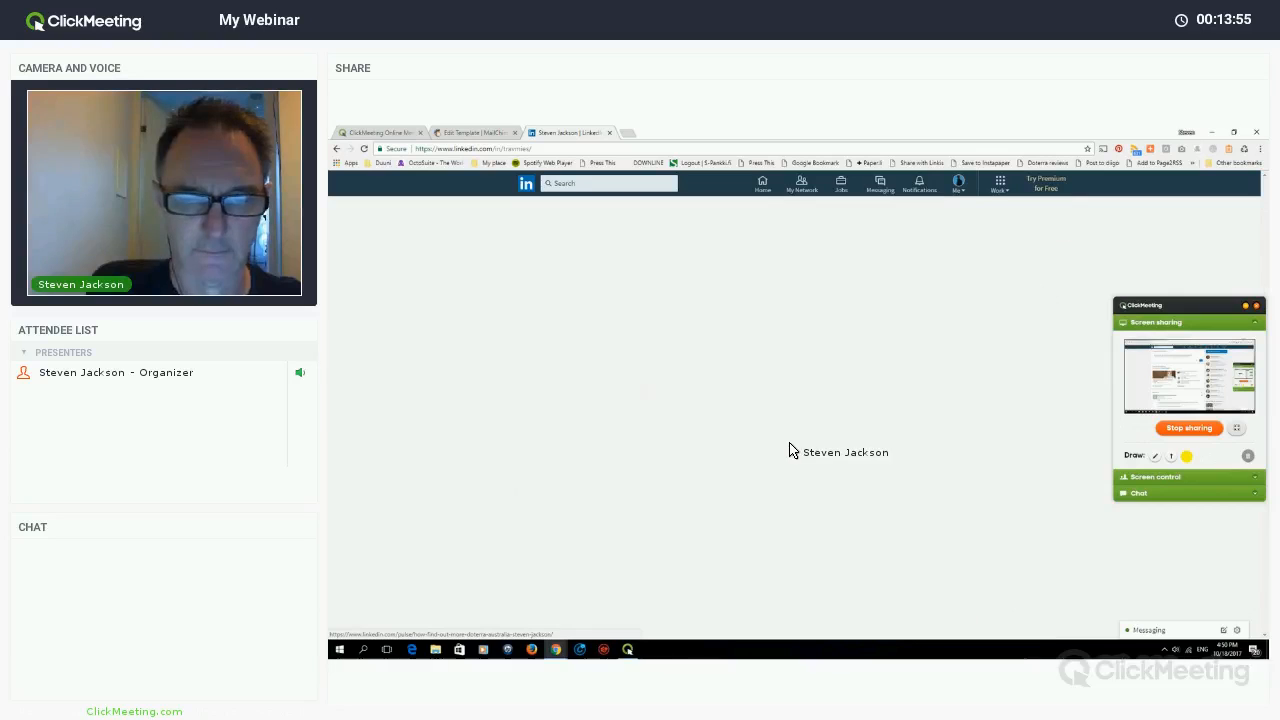
# - Copy the article's 50 AUD package benefits list and return to the MailChimp template editor
pyautogui.scroll(-5, 748, 428)
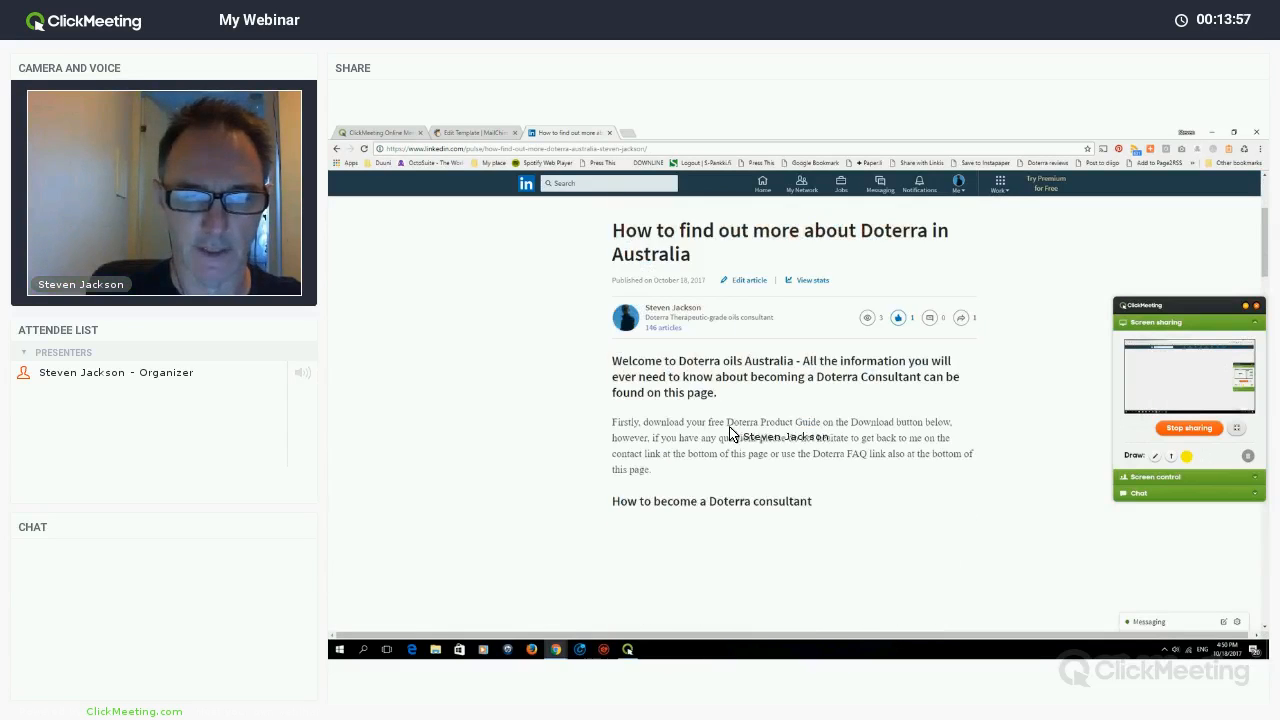
pyautogui.scroll(-8, 744, 420)
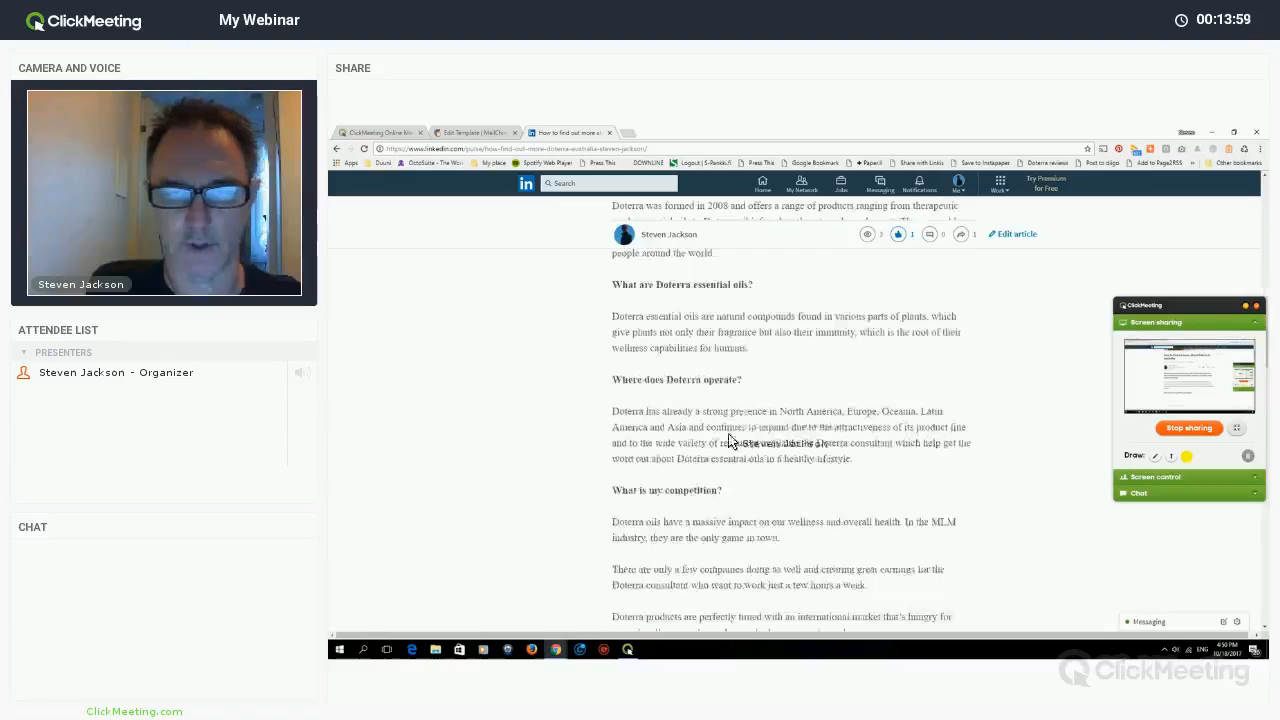
pyautogui.scroll(-2, 678, 471)
pyautogui.scroll(5, 615, 465)
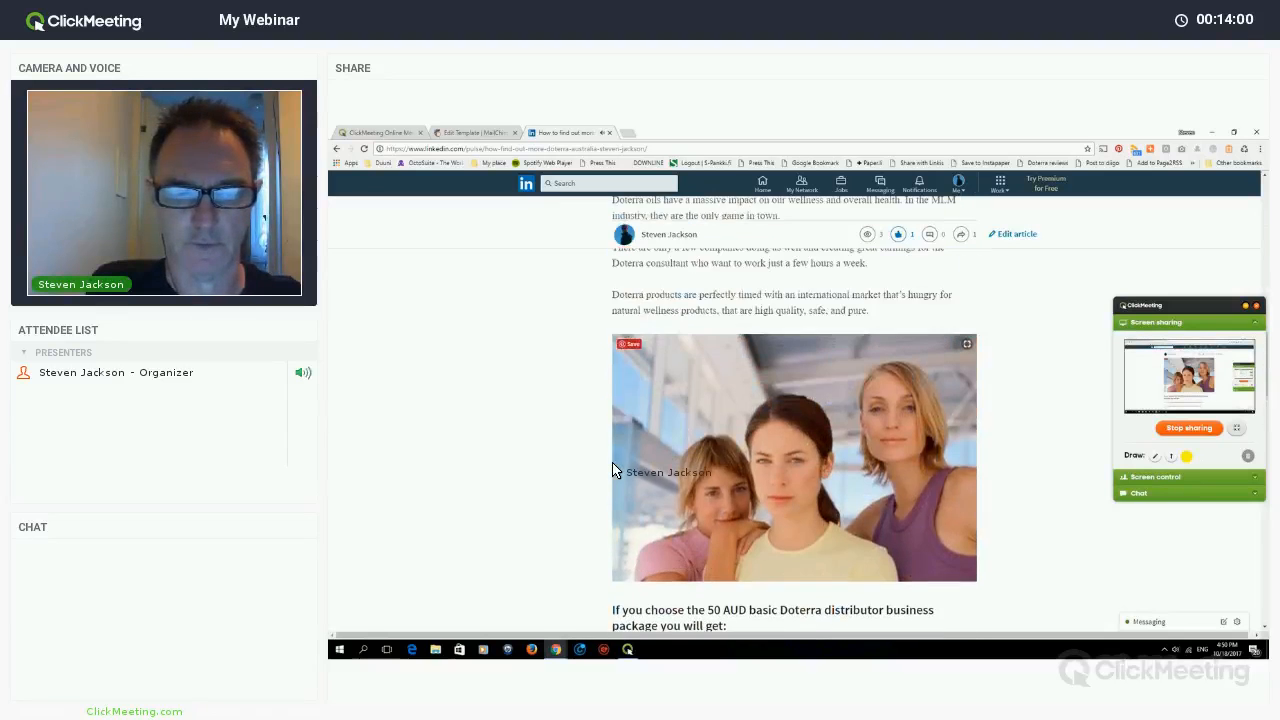
pyautogui.scroll(5, 615, 465)
pyautogui.scroll(-1, 640, 466)
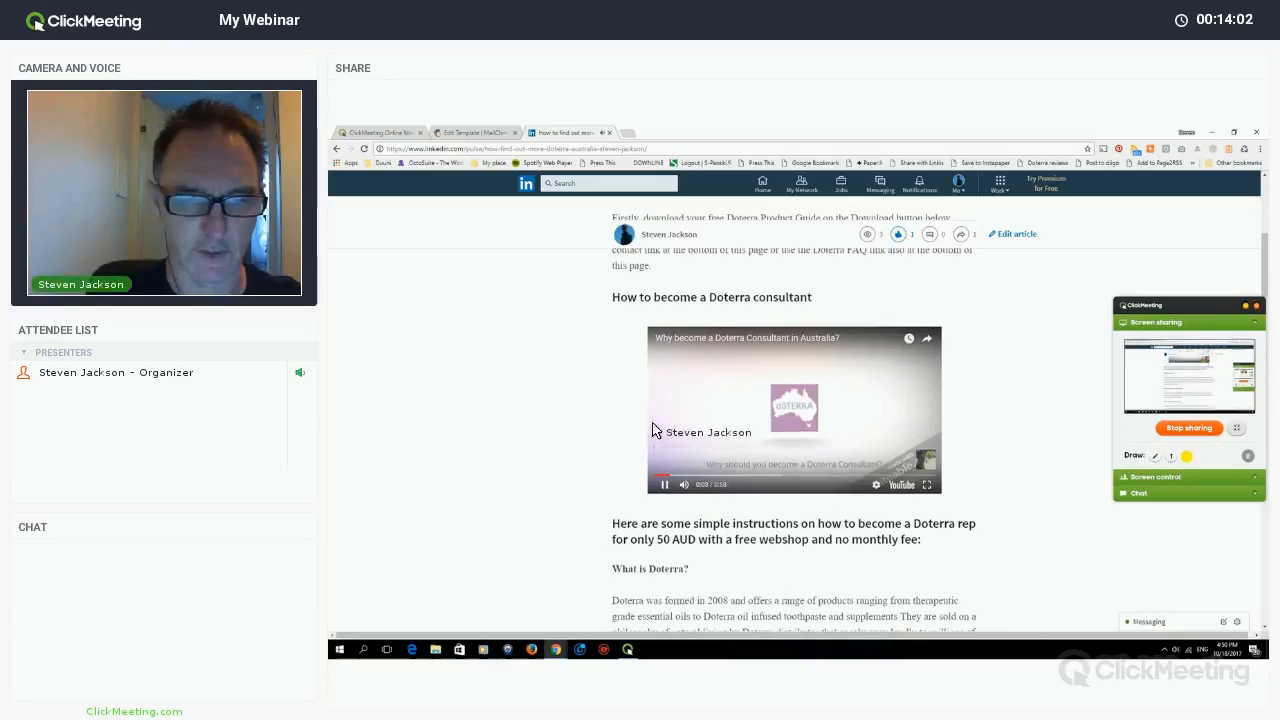
pyautogui.scroll(-8, 643, 380)
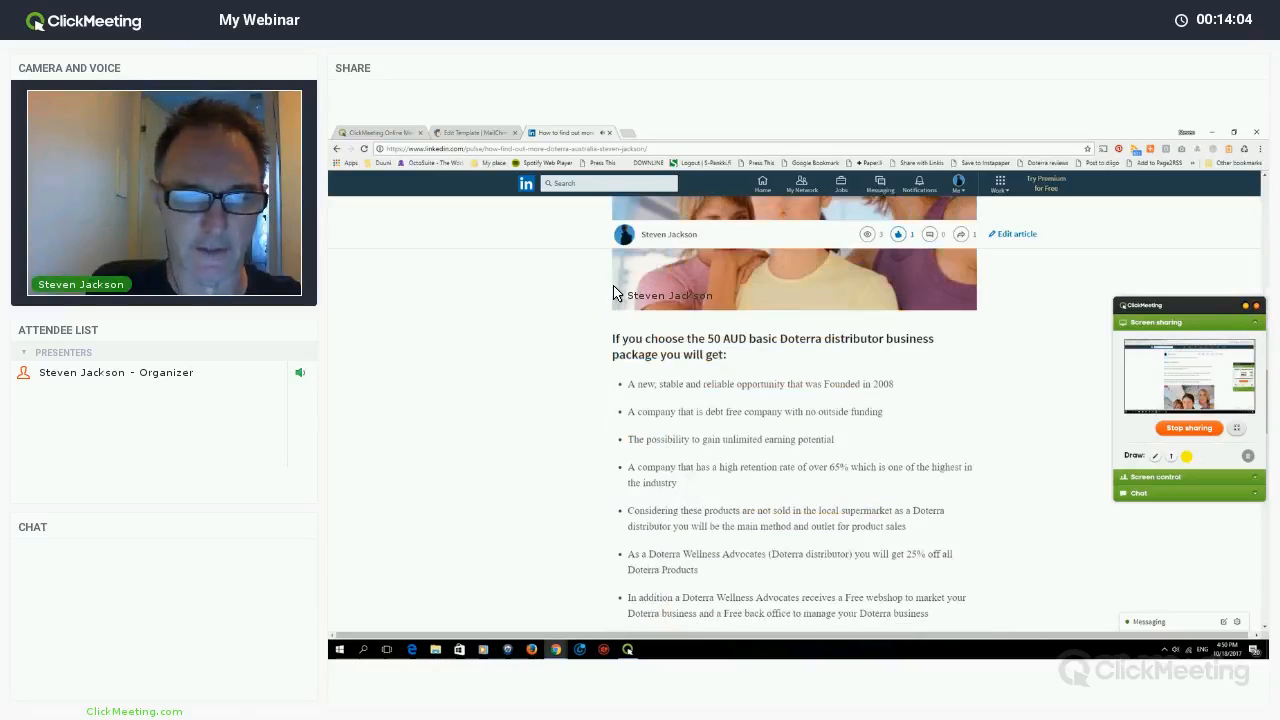
pyautogui.scroll(-1, 646, 314)
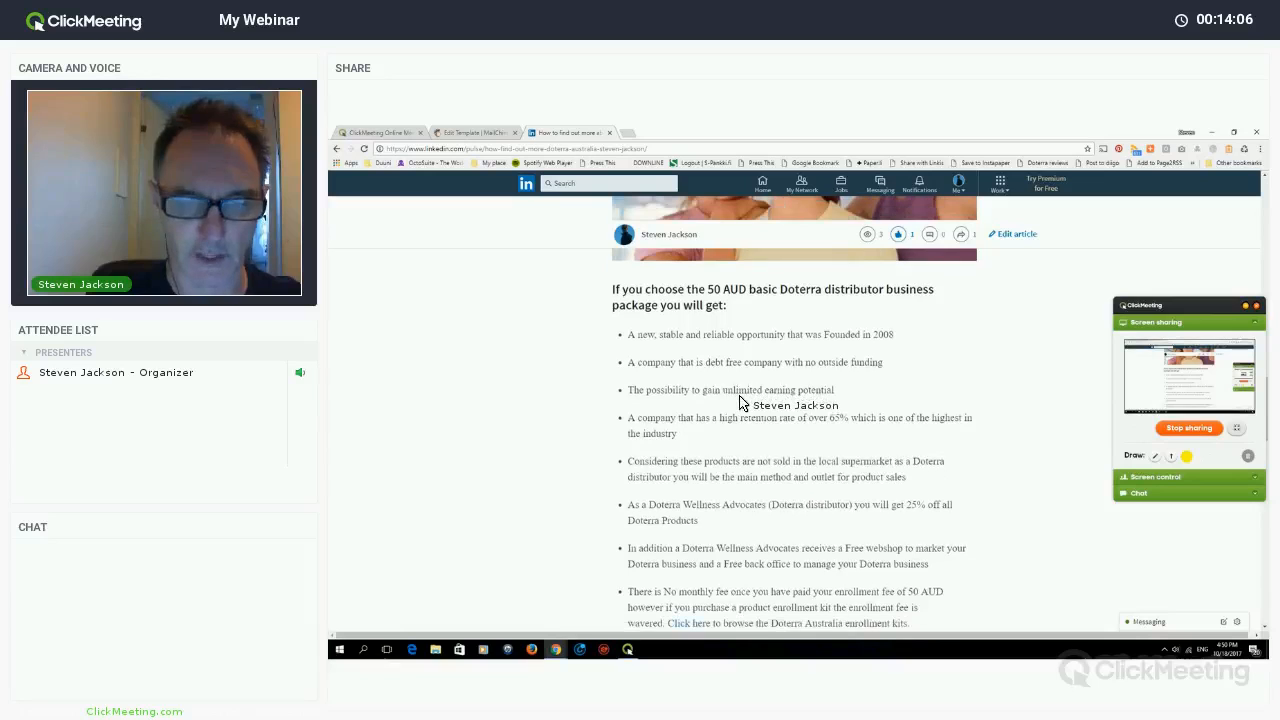
pyautogui.moveTo(612, 289); pyautogui.dragTo(715, 390)
pyautogui.moveTo(896, 530); pyautogui.dragTo(765, 413)
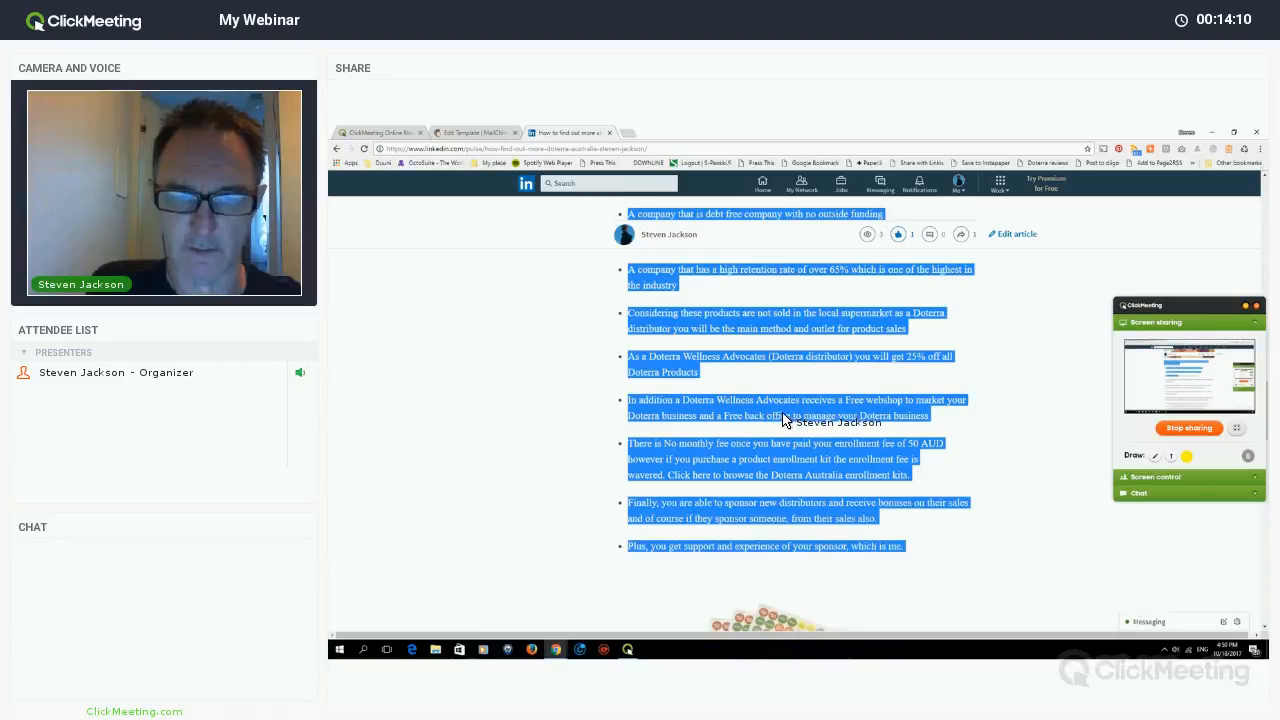
pyautogui.rightClick(757, 408)
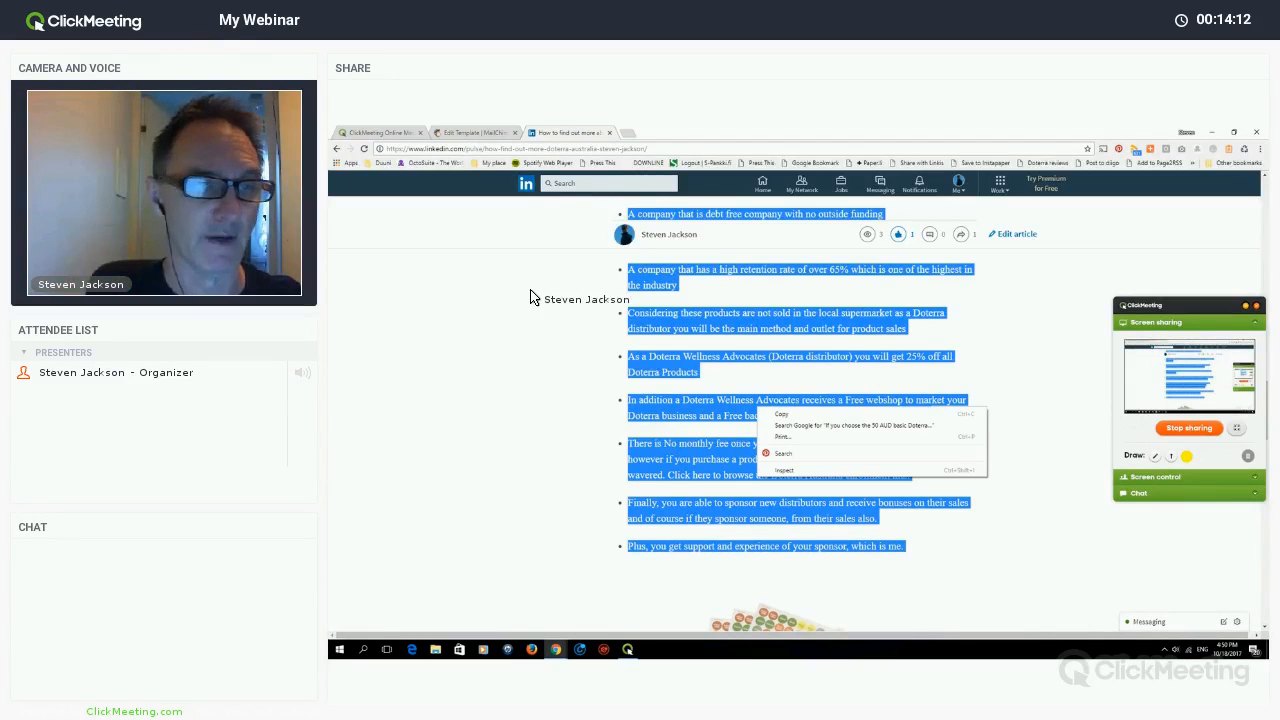
pyautogui.click(782, 414)
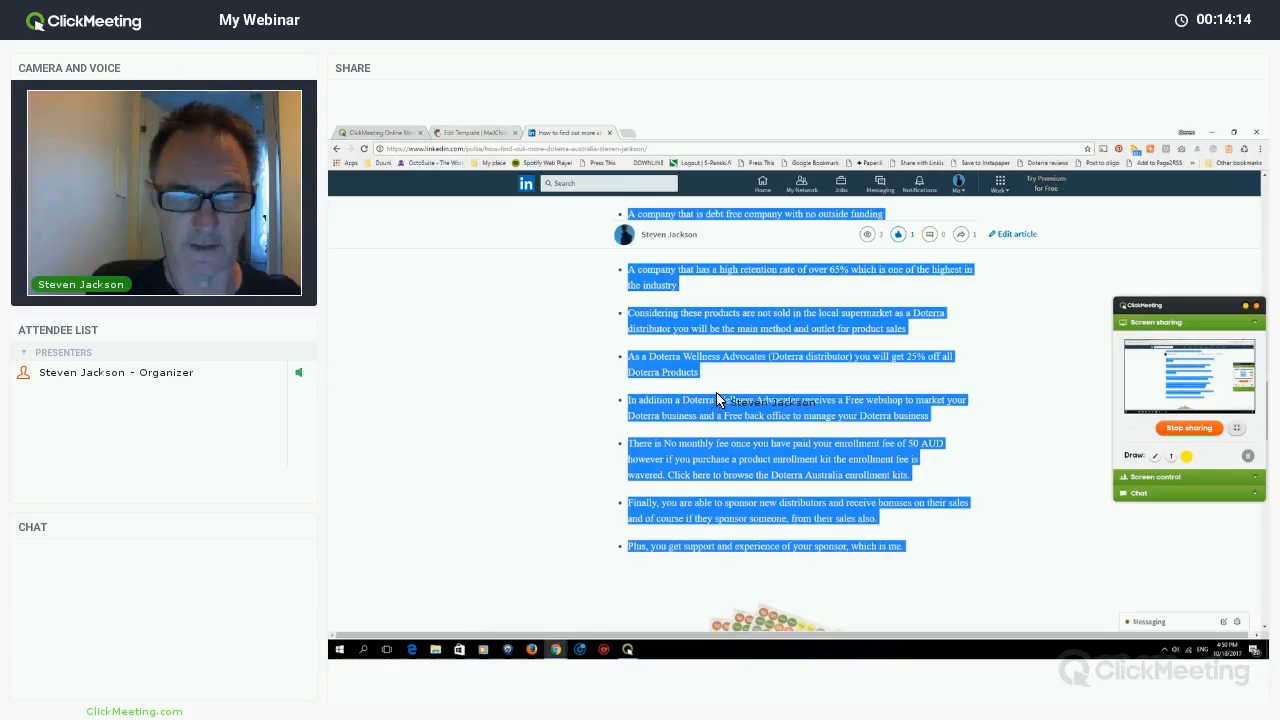
pyautogui.click(475, 132)
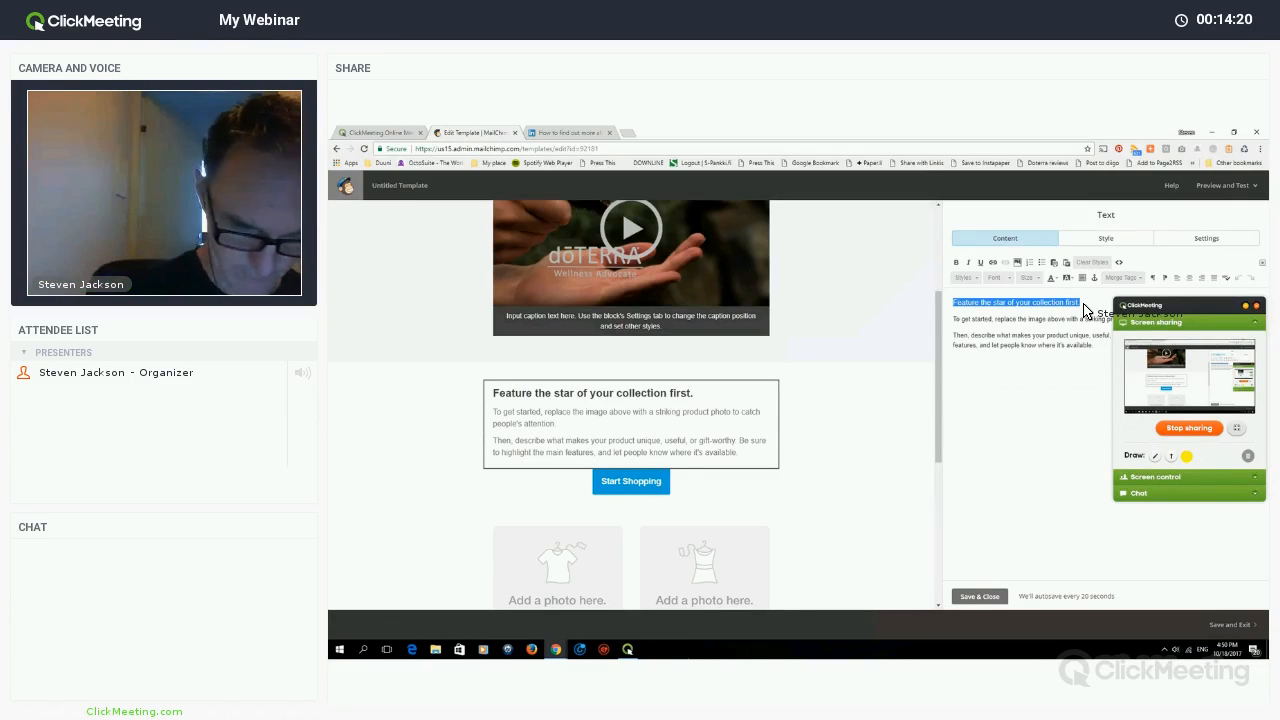
# - Title the block 'Reasons for joining Doterra essential oils' and paste the copied reasons over the placeholder paragraphs
pyautogui.write('Reaso')
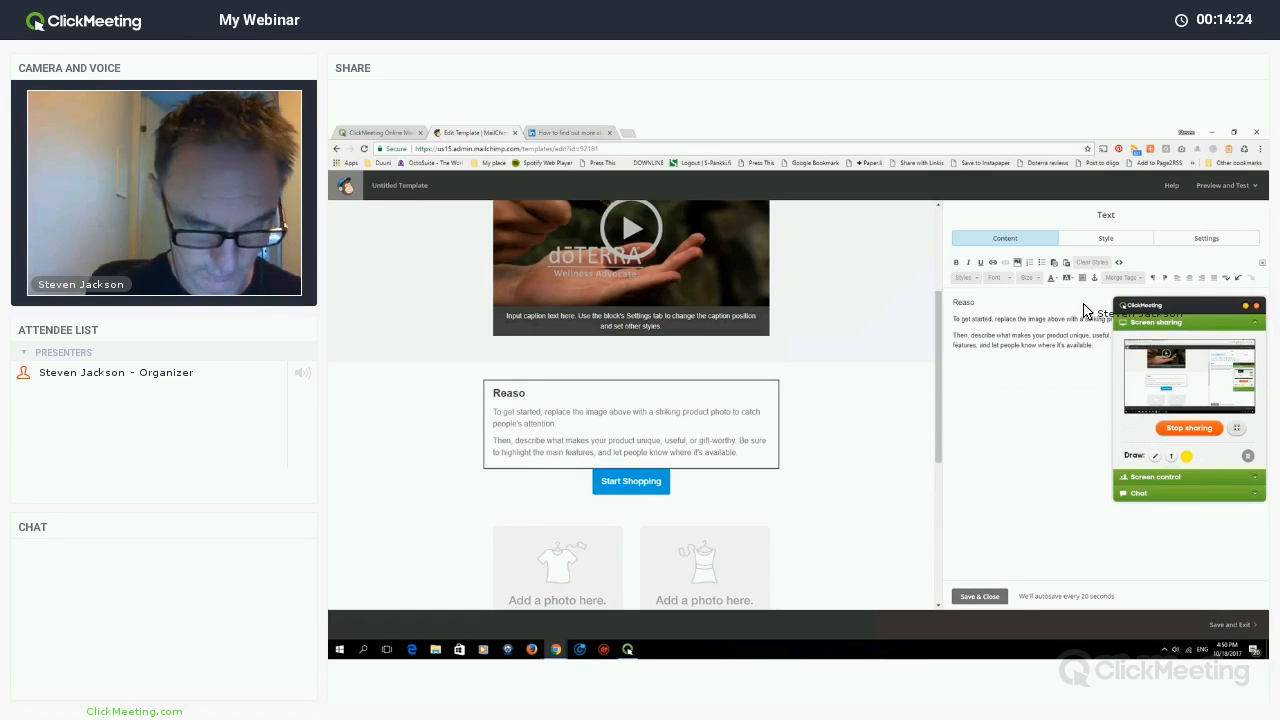
pyautogui.write('ns for joining Doterra es')
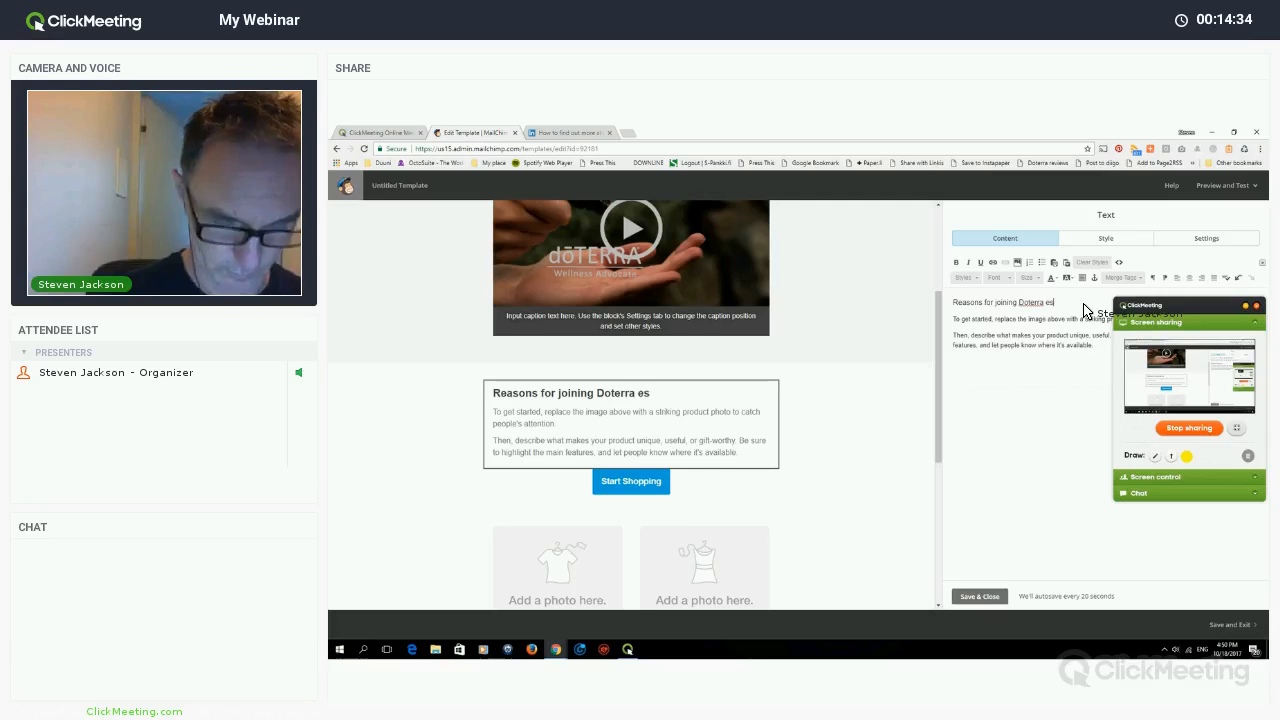
pyautogui.write('sential')
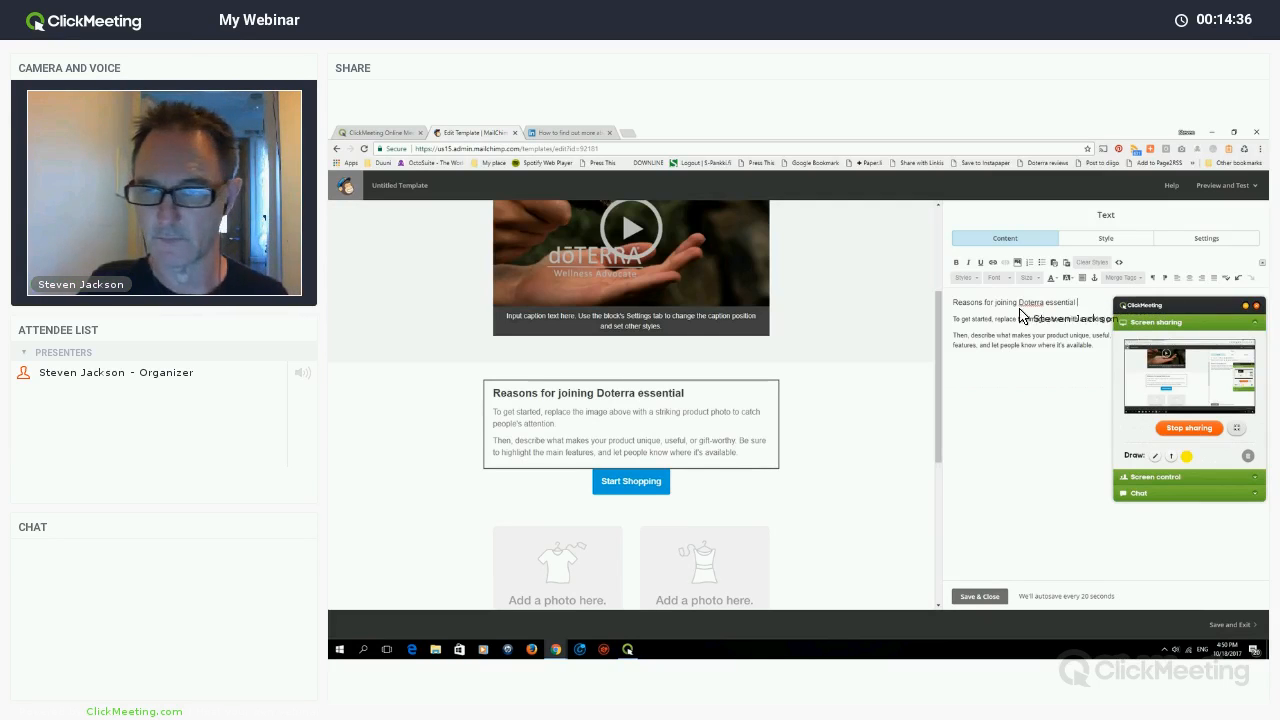
pyautogui.write(' oils')
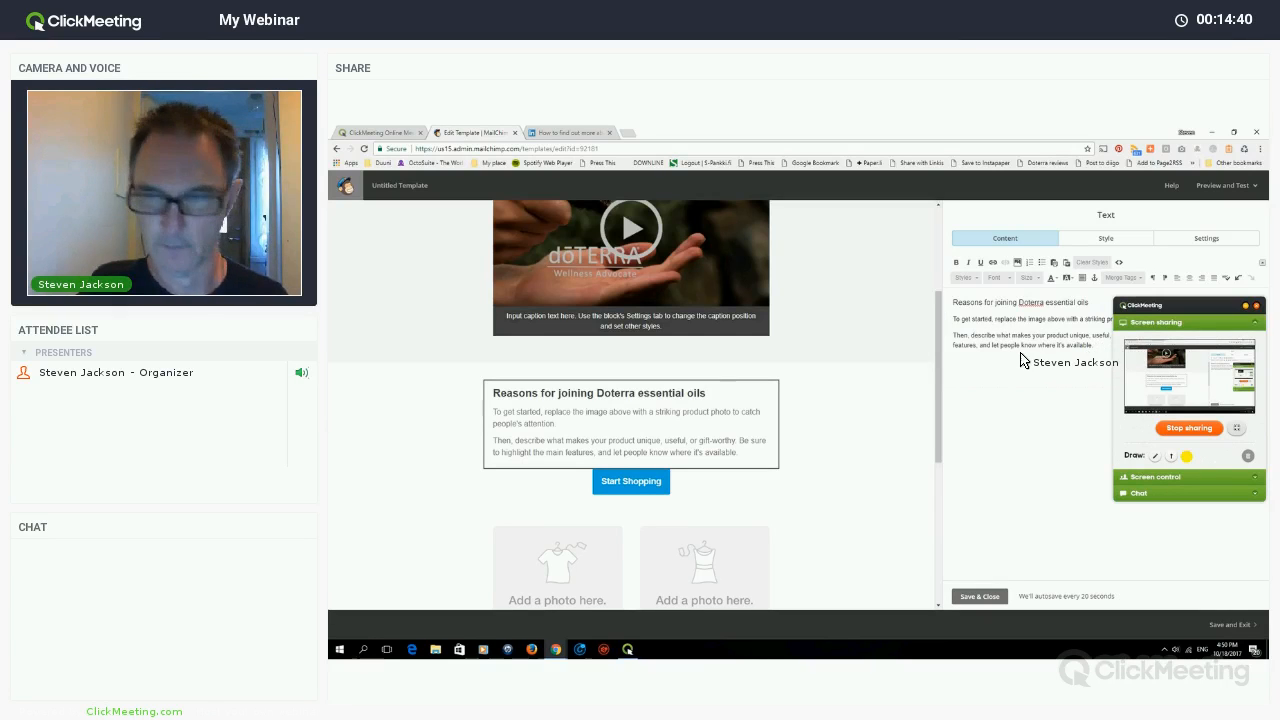
pyautogui.moveTo(1020, 316); pyautogui.dragTo(1050, 383)
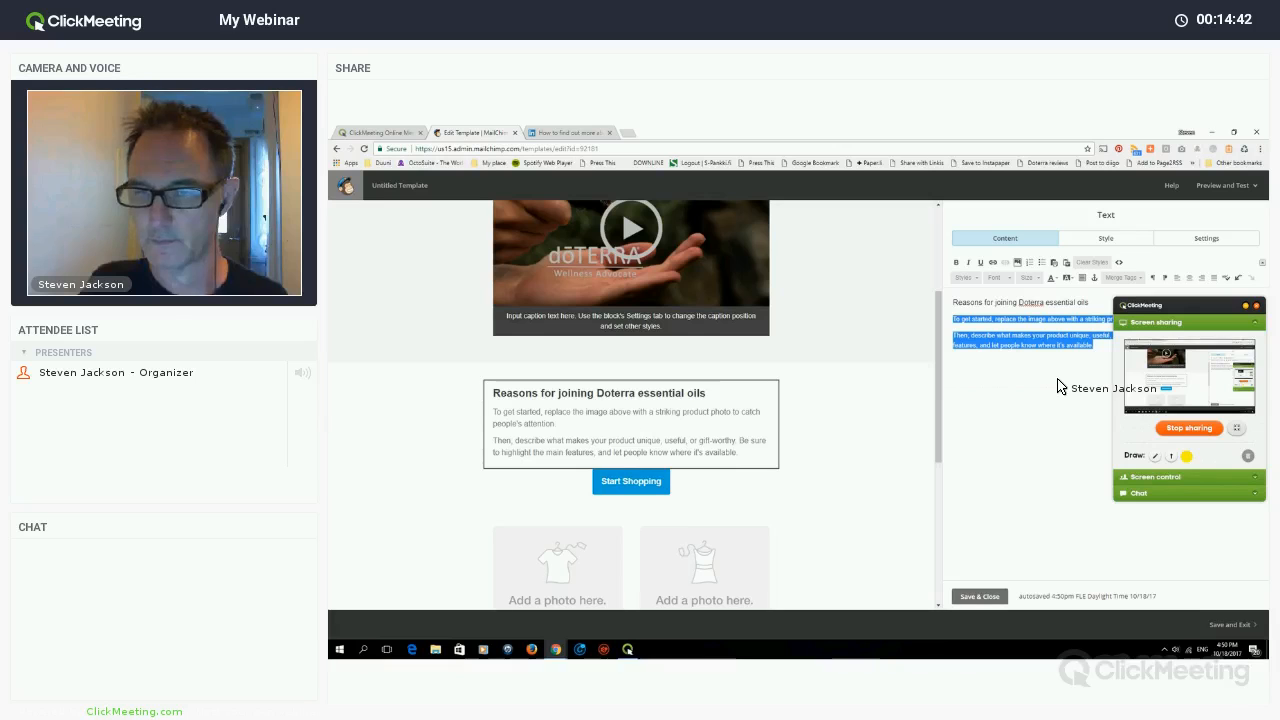
pyautogui.rightClick(1016, 339)
pyautogui.click(1034, 371)
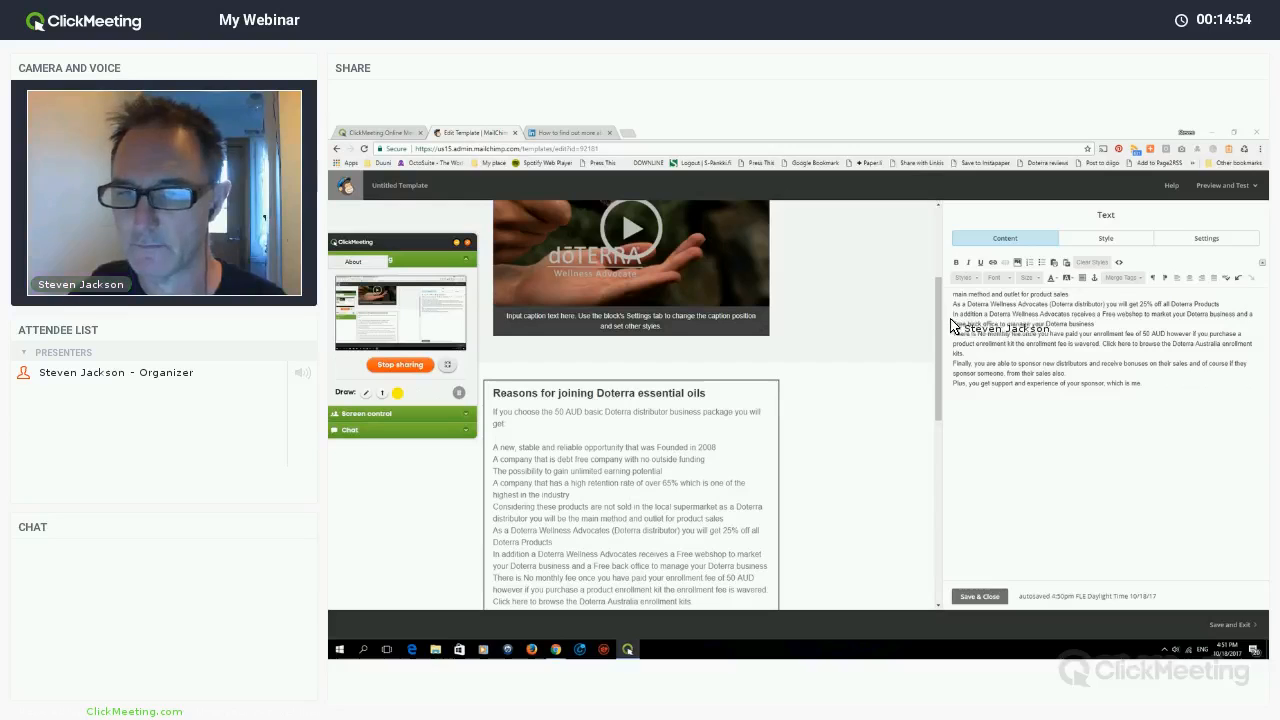
# - Change the intro's 50 AUD package price to 35$ and bold the intro sentence
pyautogui.scroll(2, 1010, 325)
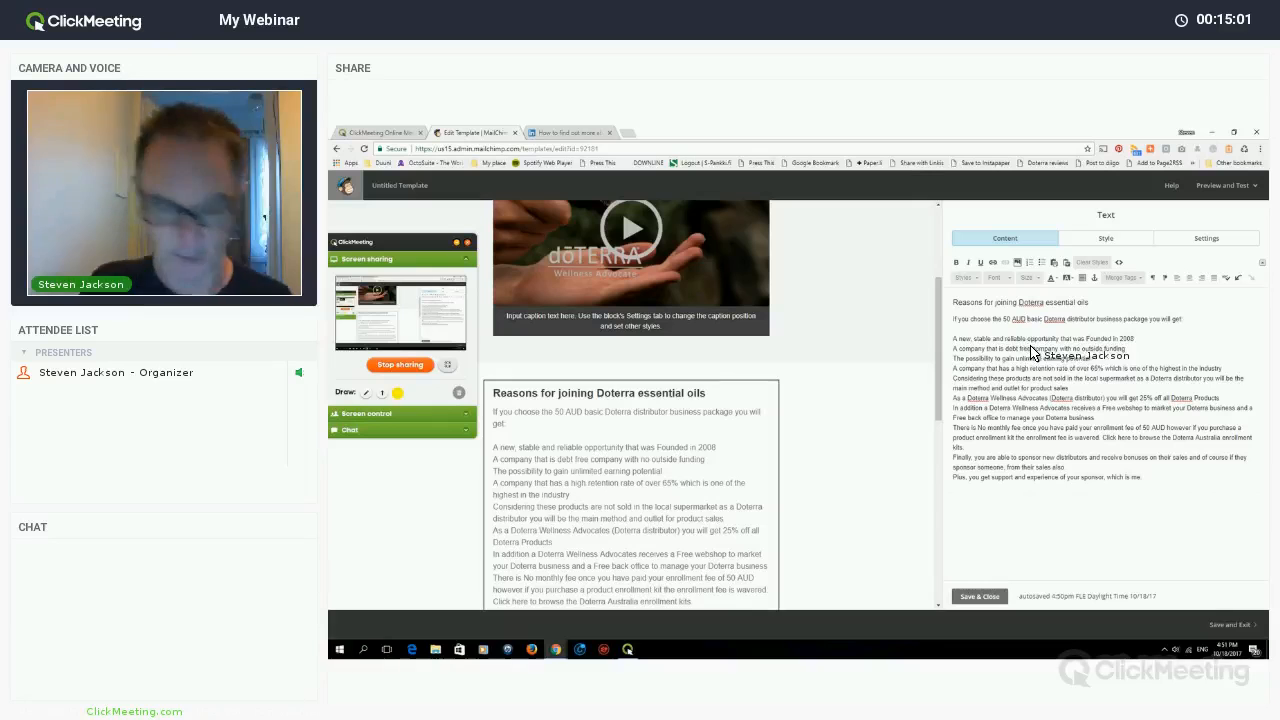
pyautogui.hotkey('shift', 'Left')
pyautogui.hotkey('shift', 'Left')
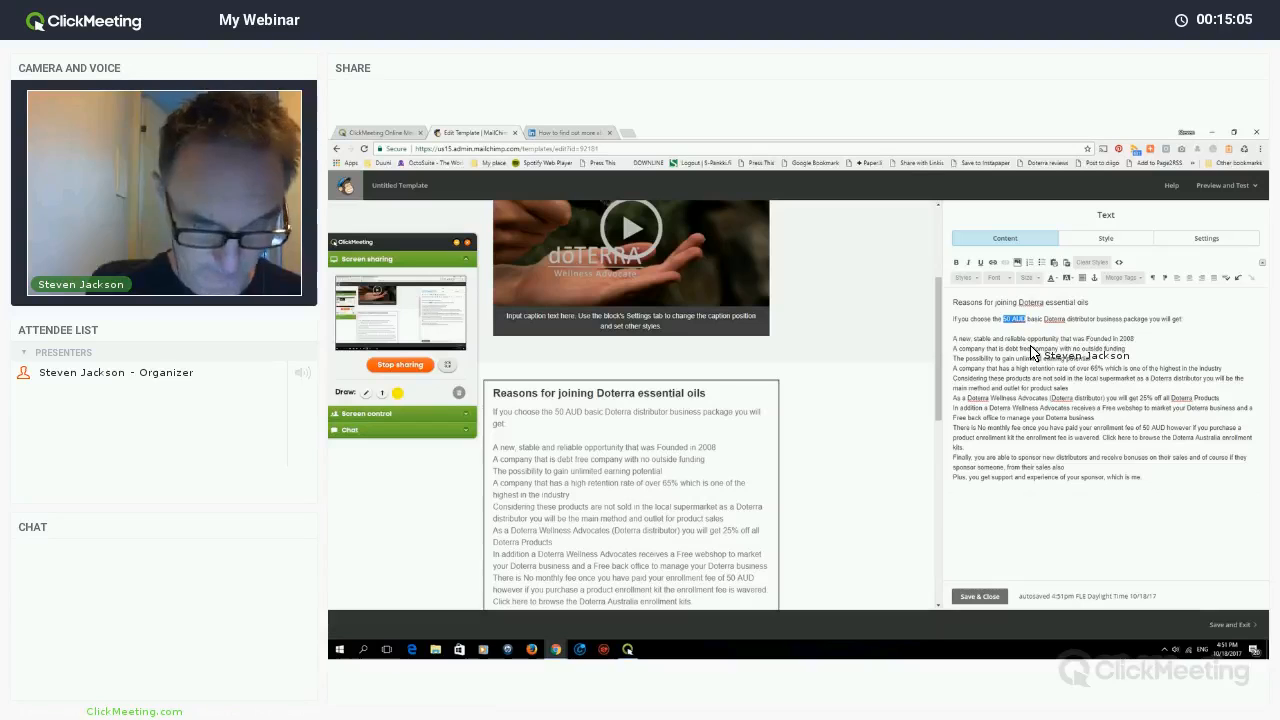
pyautogui.write('3')
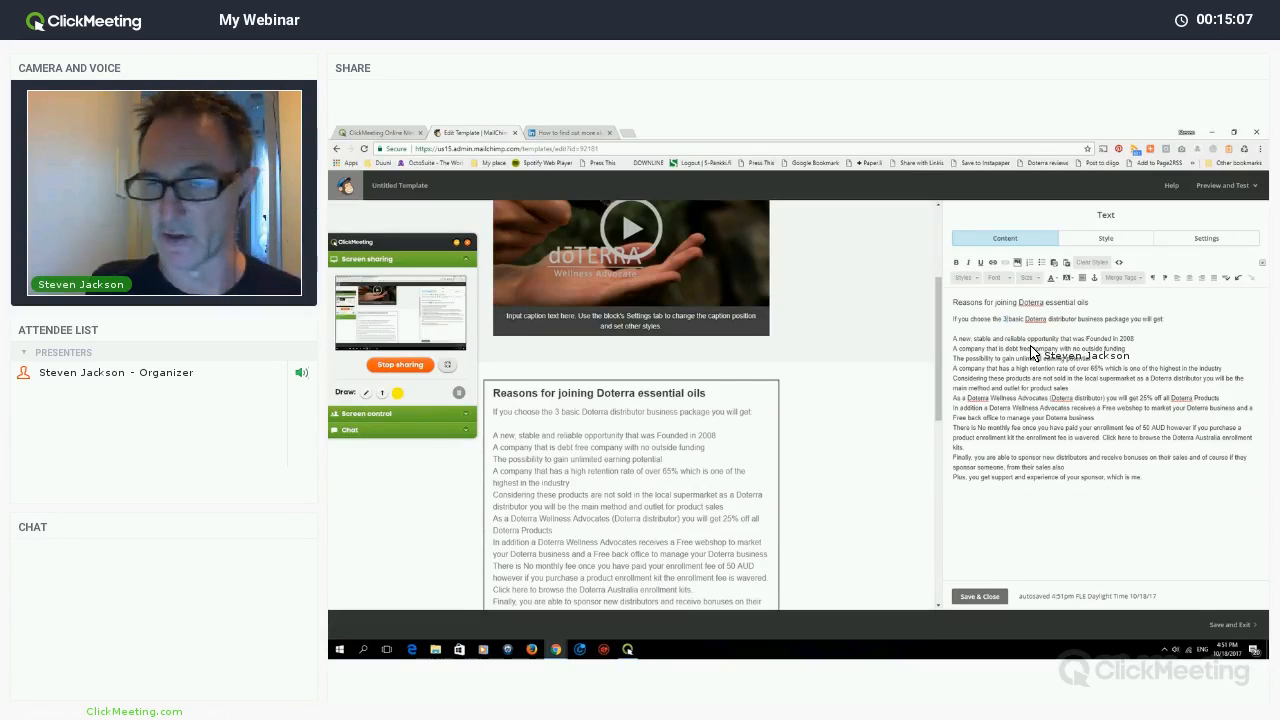
pyautogui.write('5$')
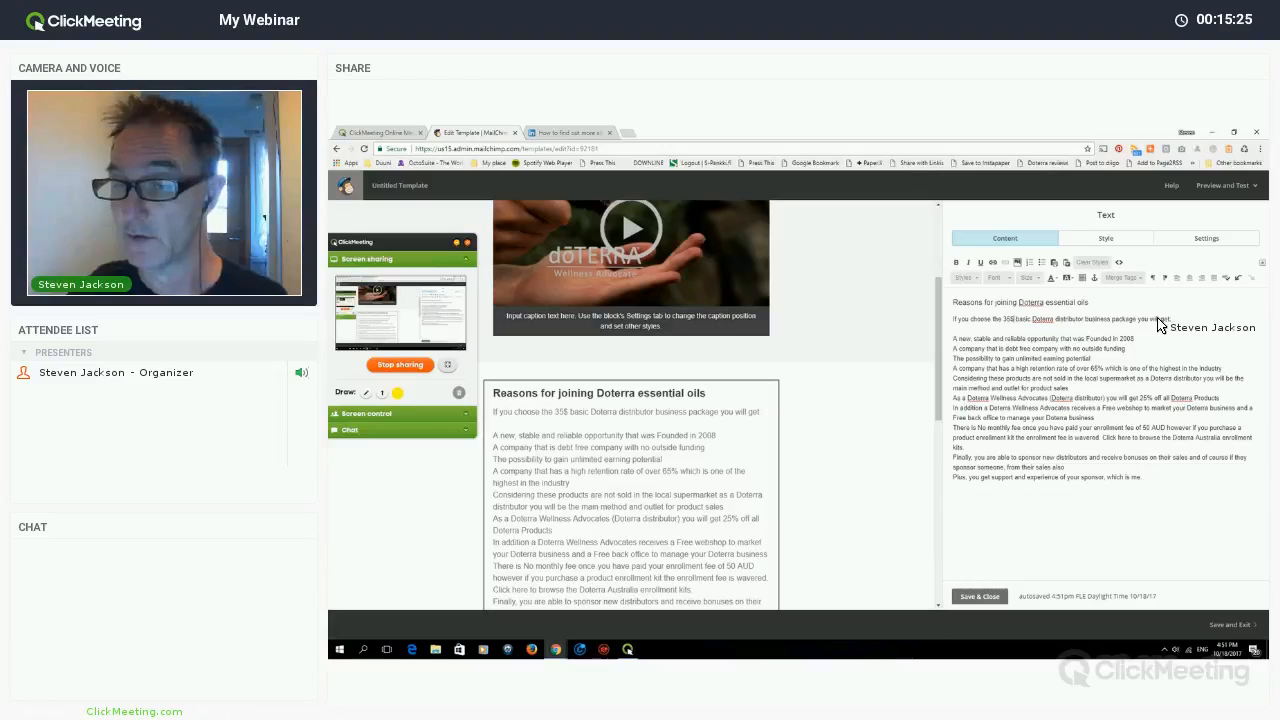
pyautogui.moveTo(1144, 319); pyautogui.dragTo(949, 297)
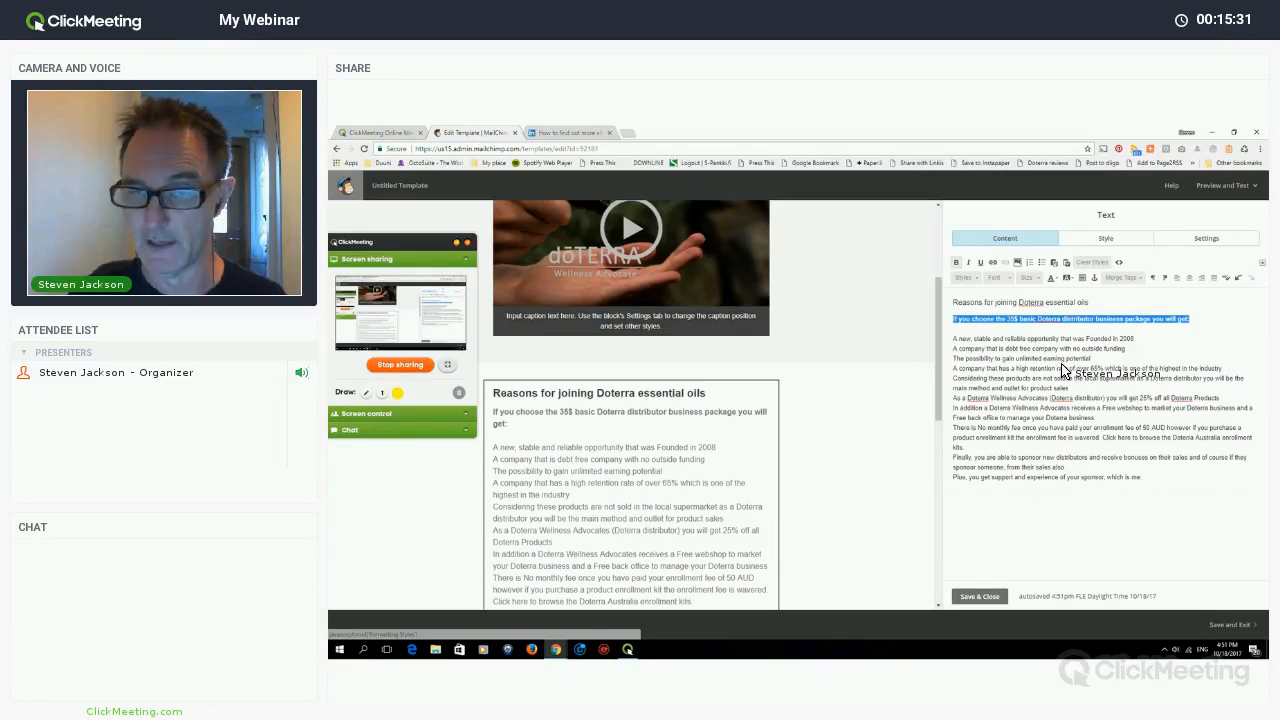
pyautogui.click(960, 350)
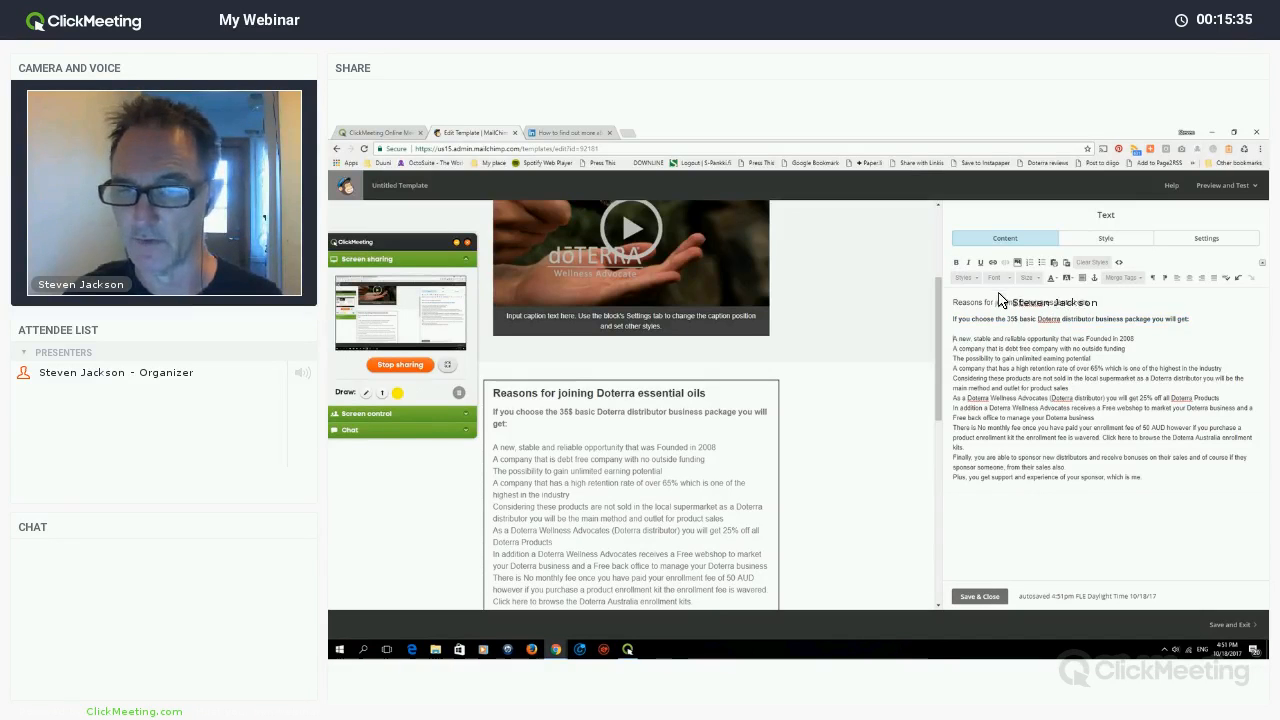
# - Turn the first four reasons (first reason, debt-free, earning potential, retention rate) into bullet points
pyautogui.press('Return')
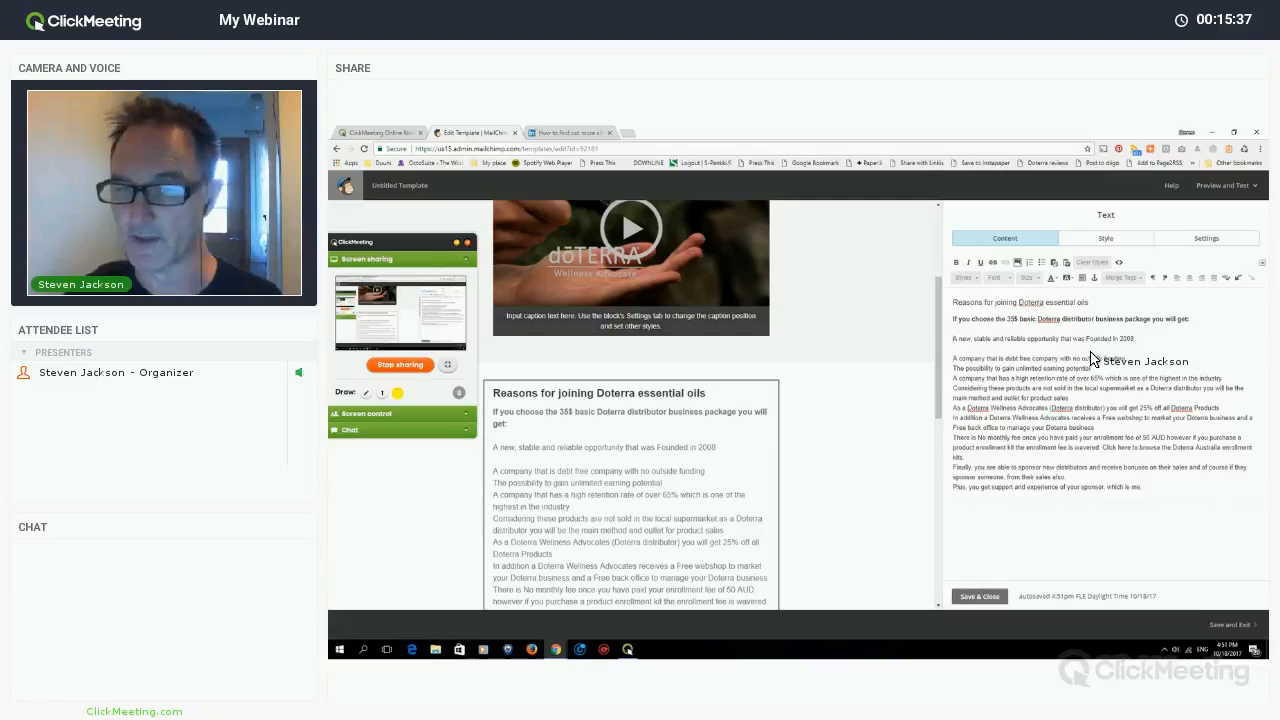
pyautogui.click(1042, 262)
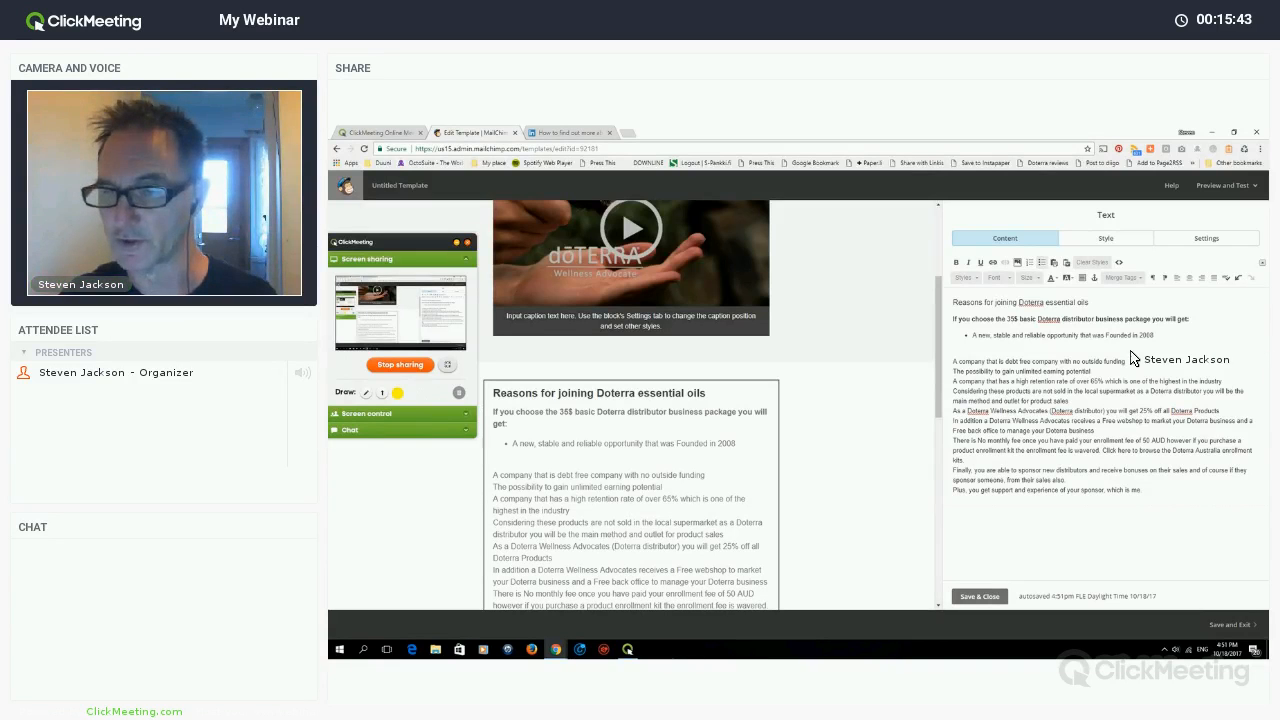
pyautogui.press('Delete')
pyautogui.press('Delete')
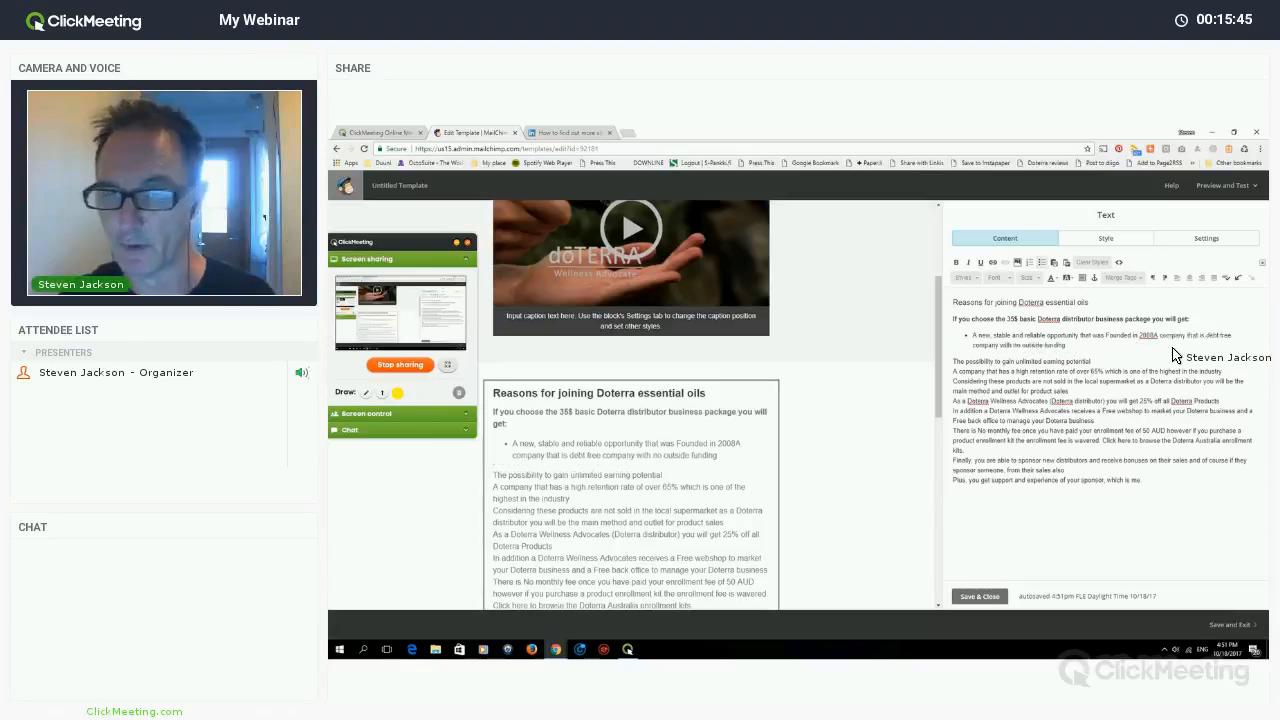
pyautogui.press('Return')
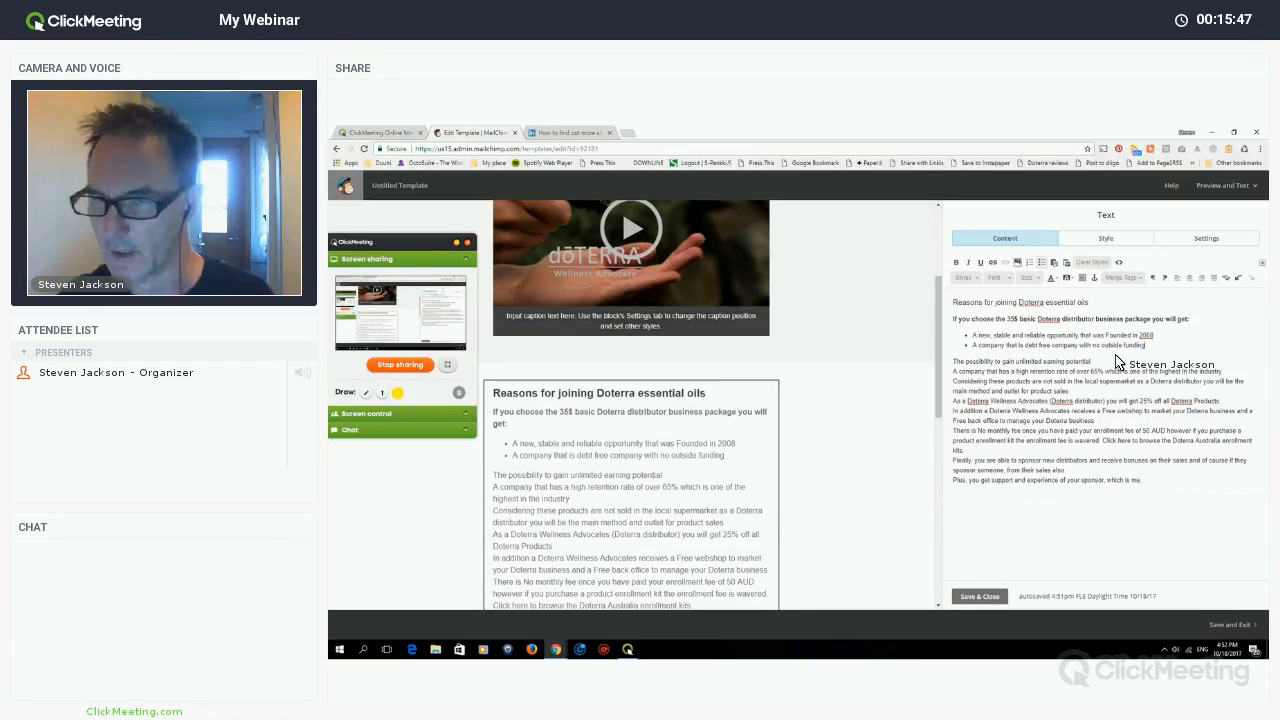
pyautogui.press('Delete')
pyautogui.press('Return')
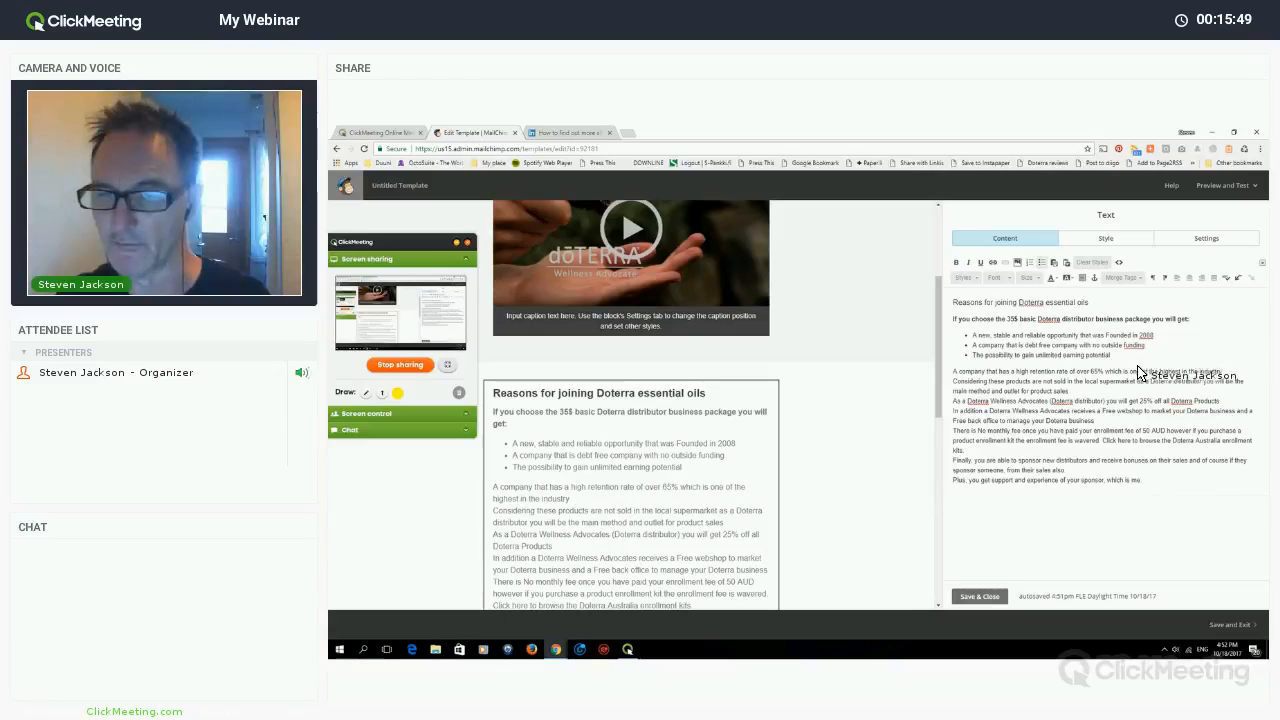
pyautogui.press('Delete')
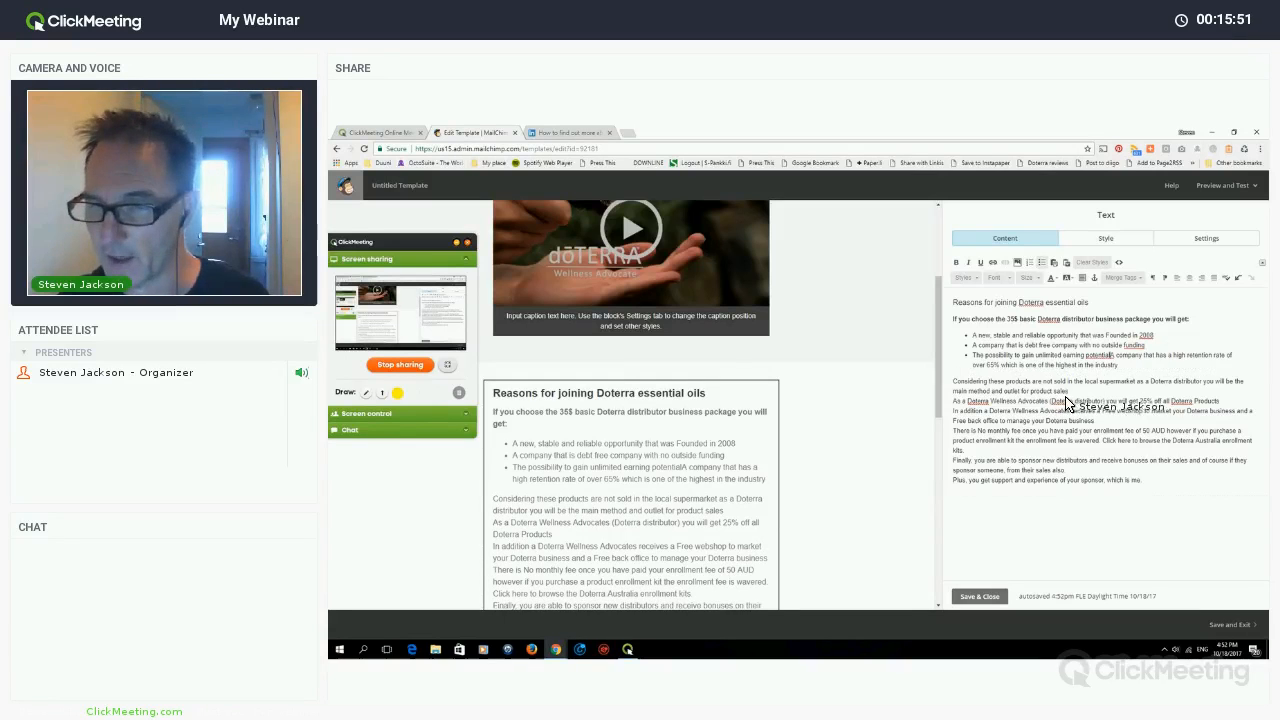
pyautogui.press('Return')
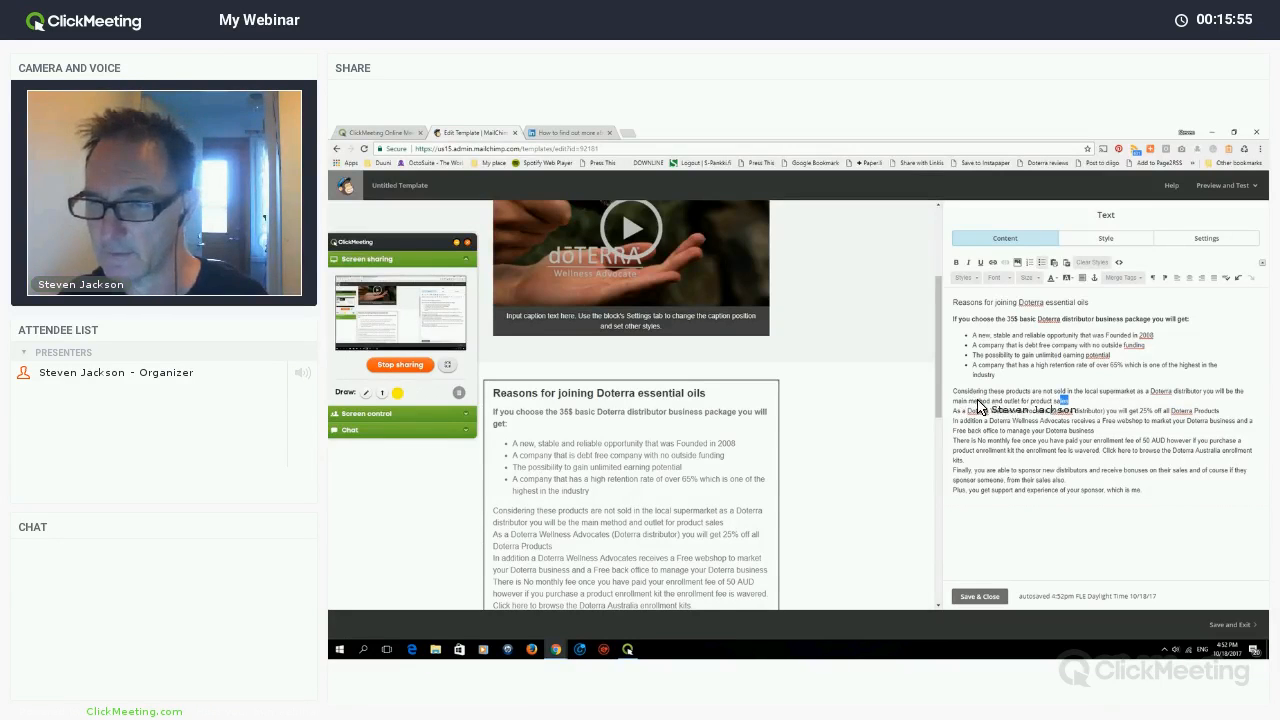
# - Delete the supermarket paragraph and make the webshop and no-monthly-fee reasons bullets
pyautogui.tripleClick(1060, 404)
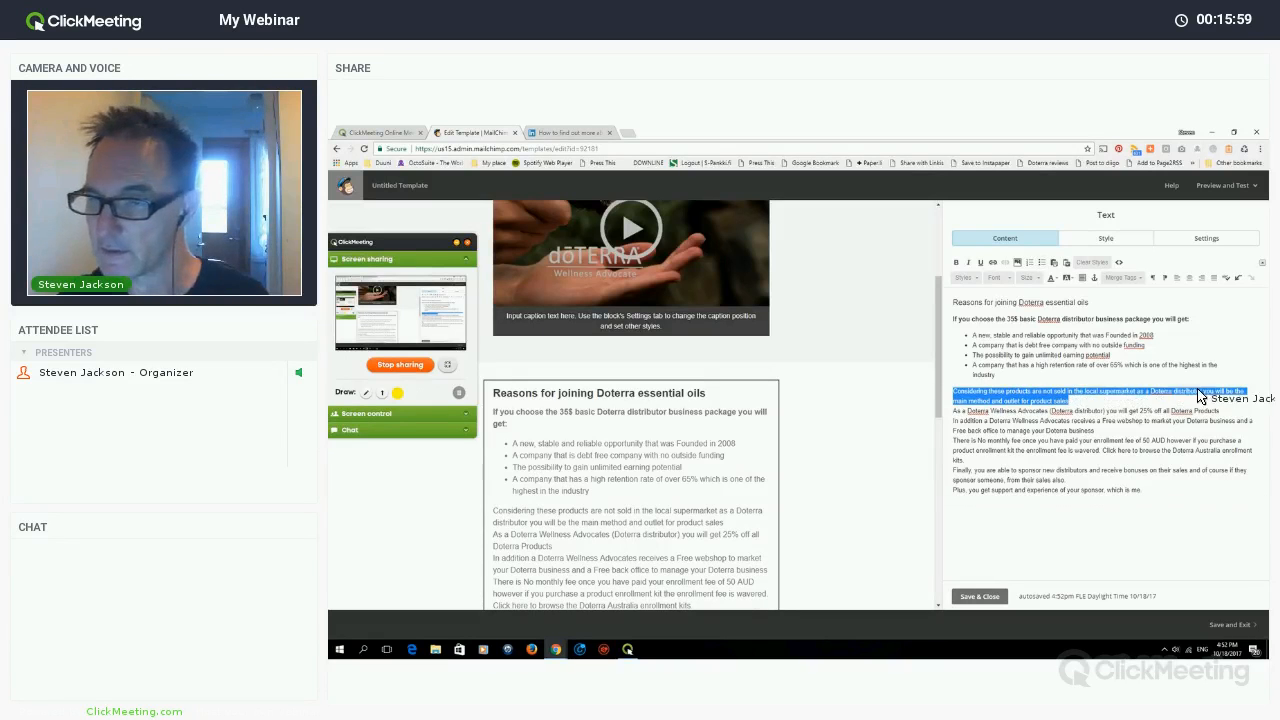
pyautogui.press('BackSpace')
pyautogui.press('BackSpace')
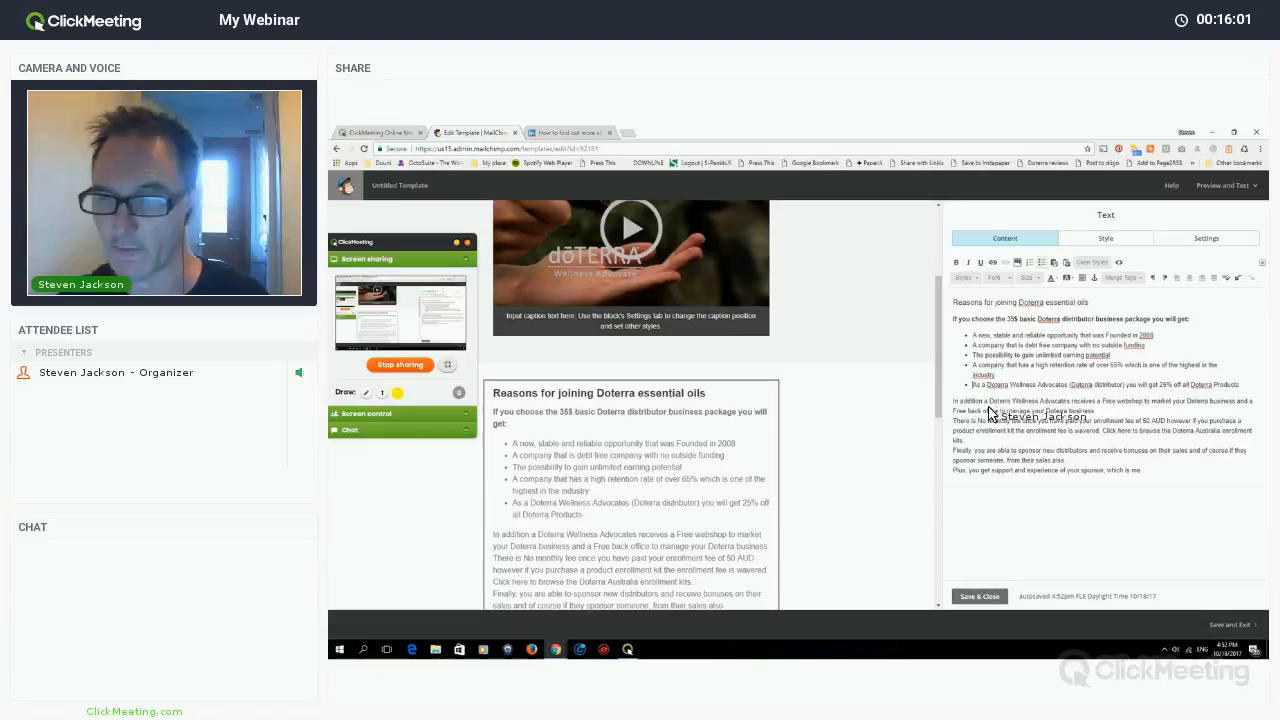
pyautogui.click(1248, 390)
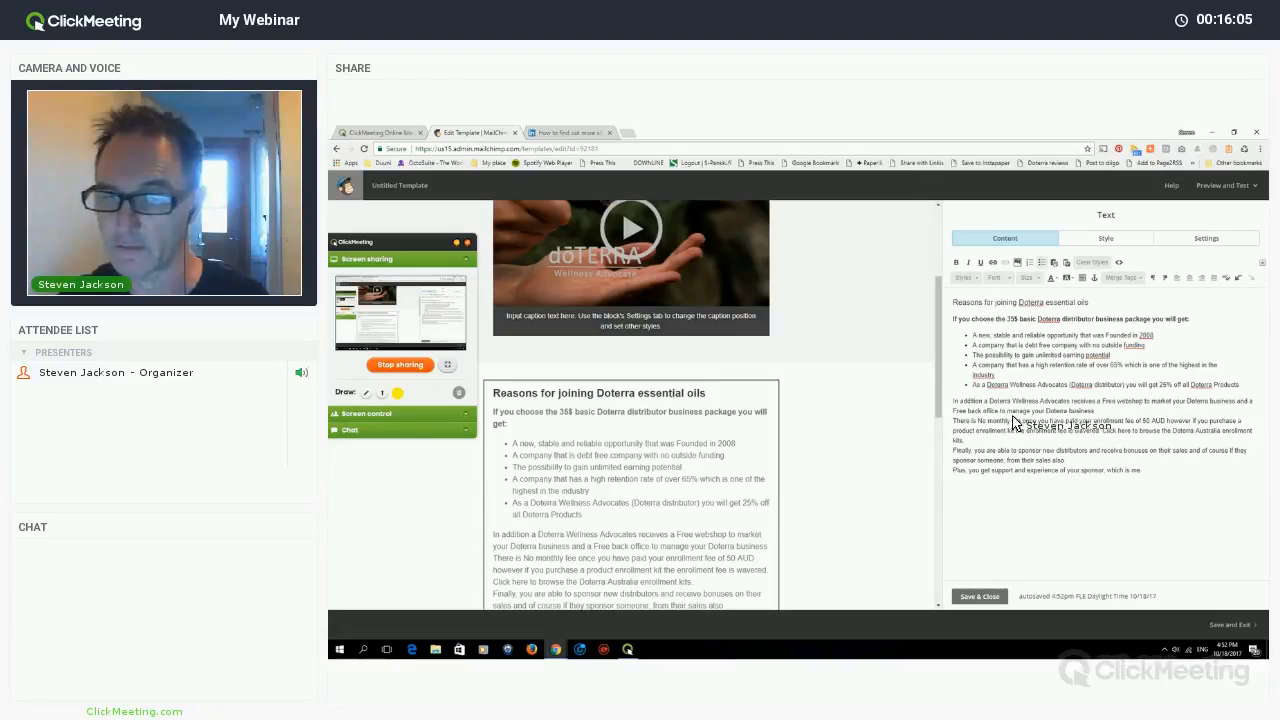
pyautogui.press('Delete')
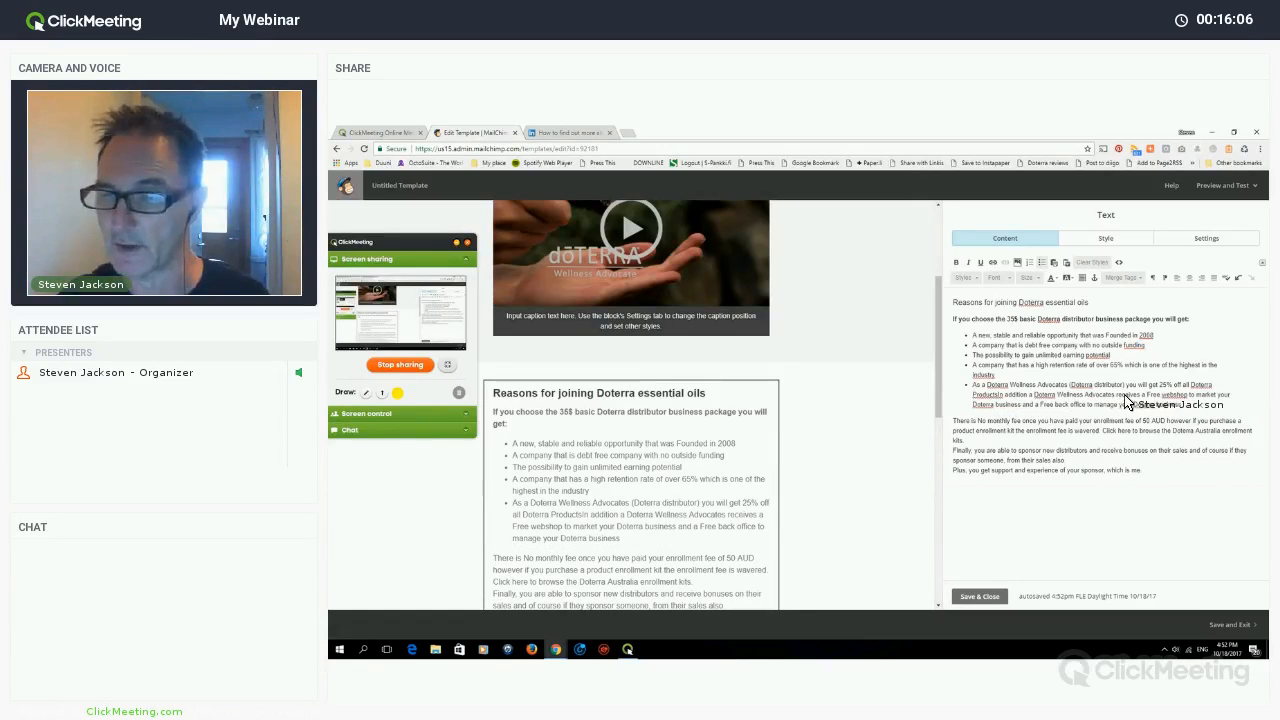
pyautogui.press('Return')
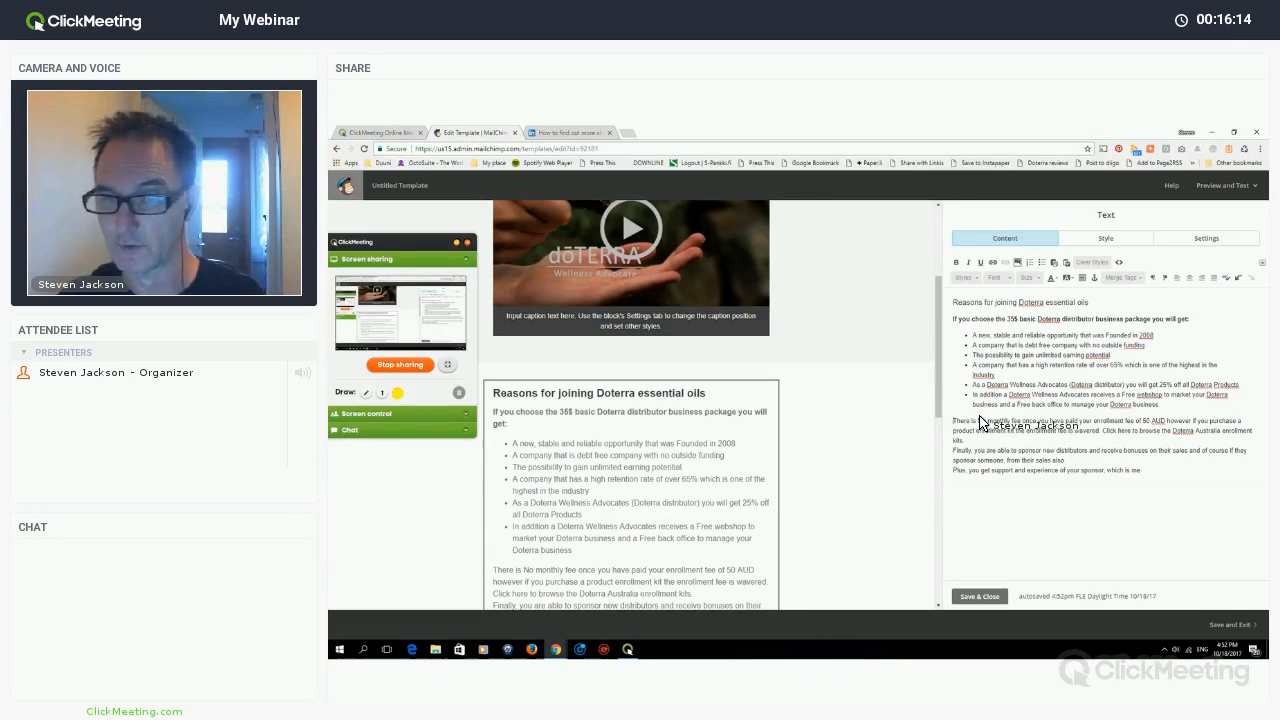
pyautogui.press('BackSpace')
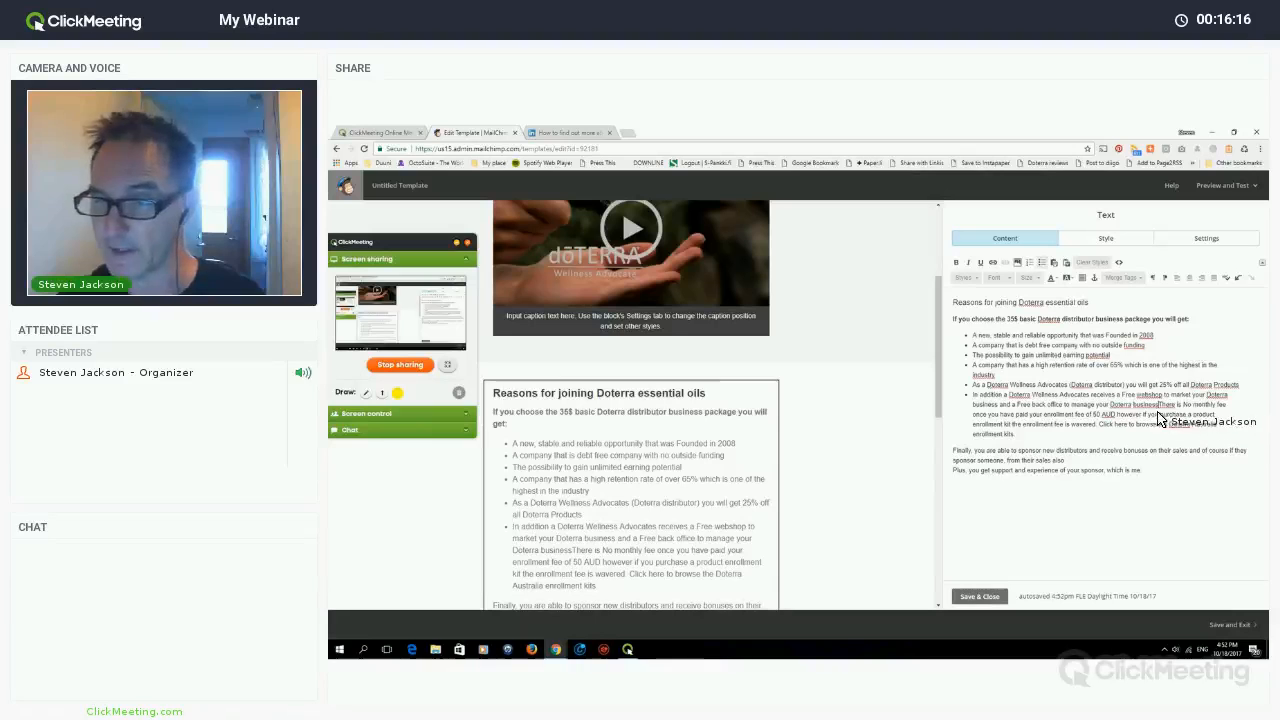
pyautogui.press('Return')
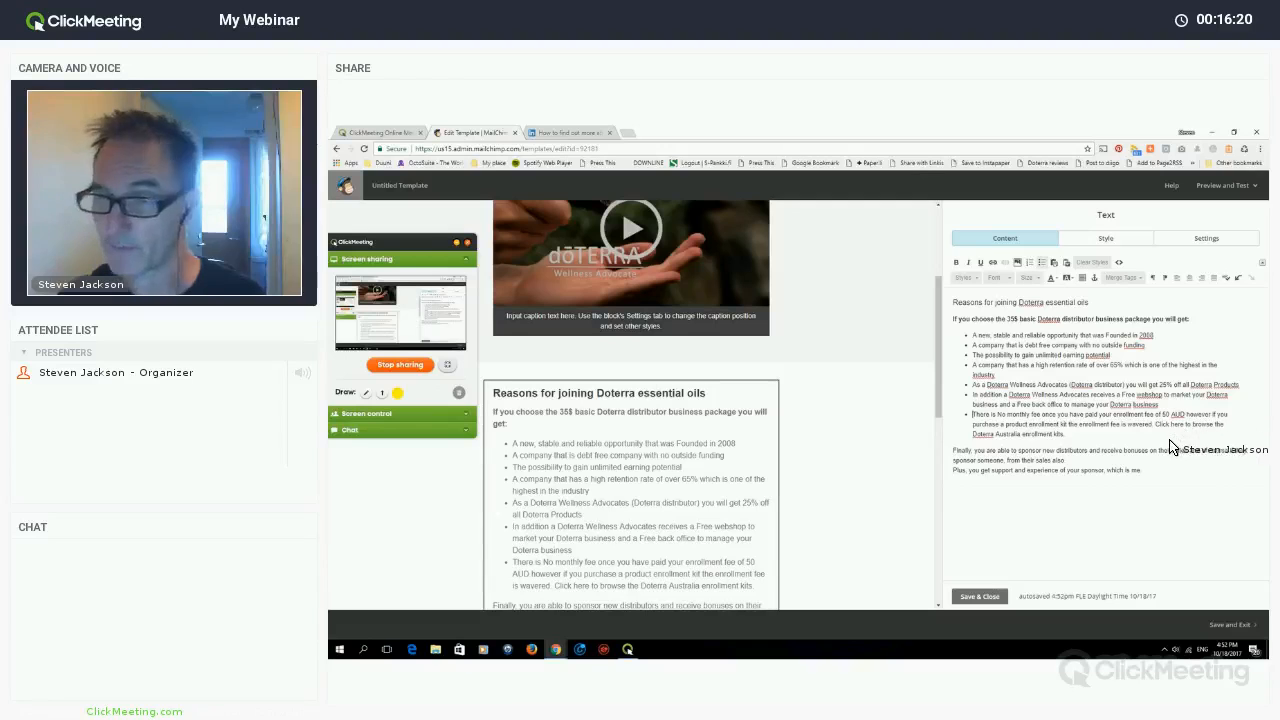
# - Change the enrolment fee to 35$, drop the enrollment-kit sentences, and bullet the sponsoring paragraph
pyautogui.moveTo(1162, 414); pyautogui.dragTo(1185, 414)
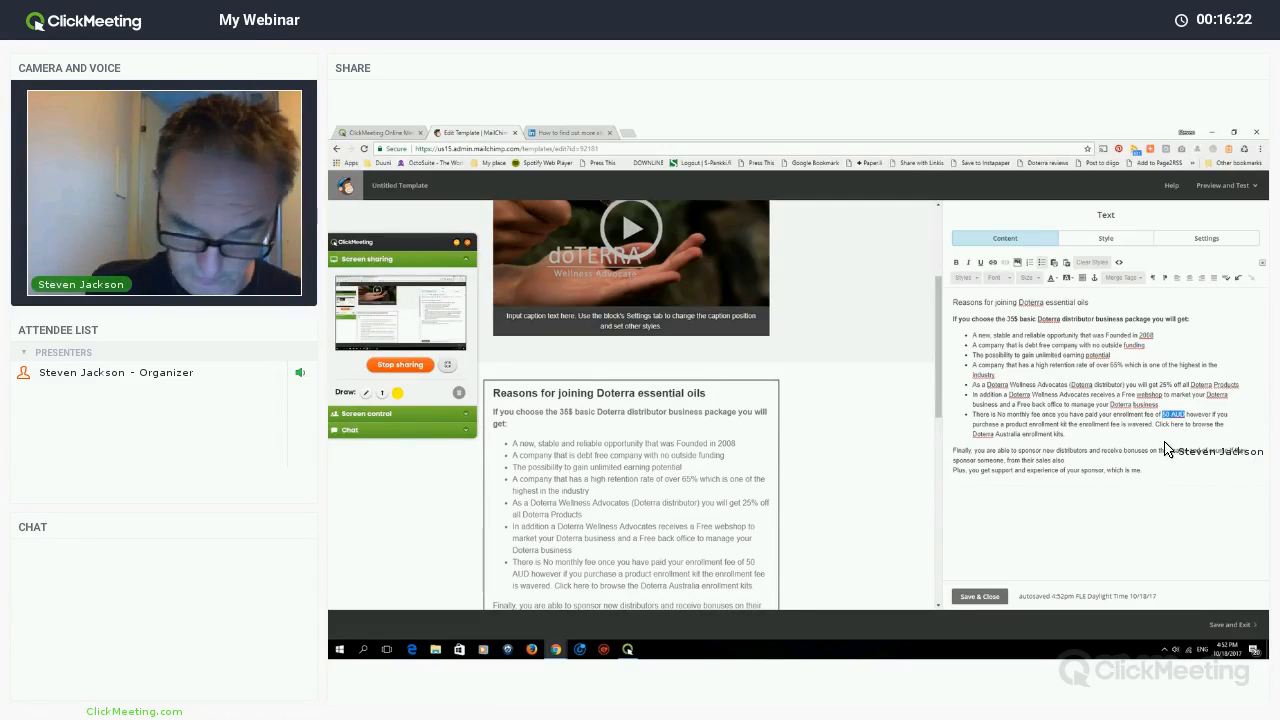
pyautogui.write('35')
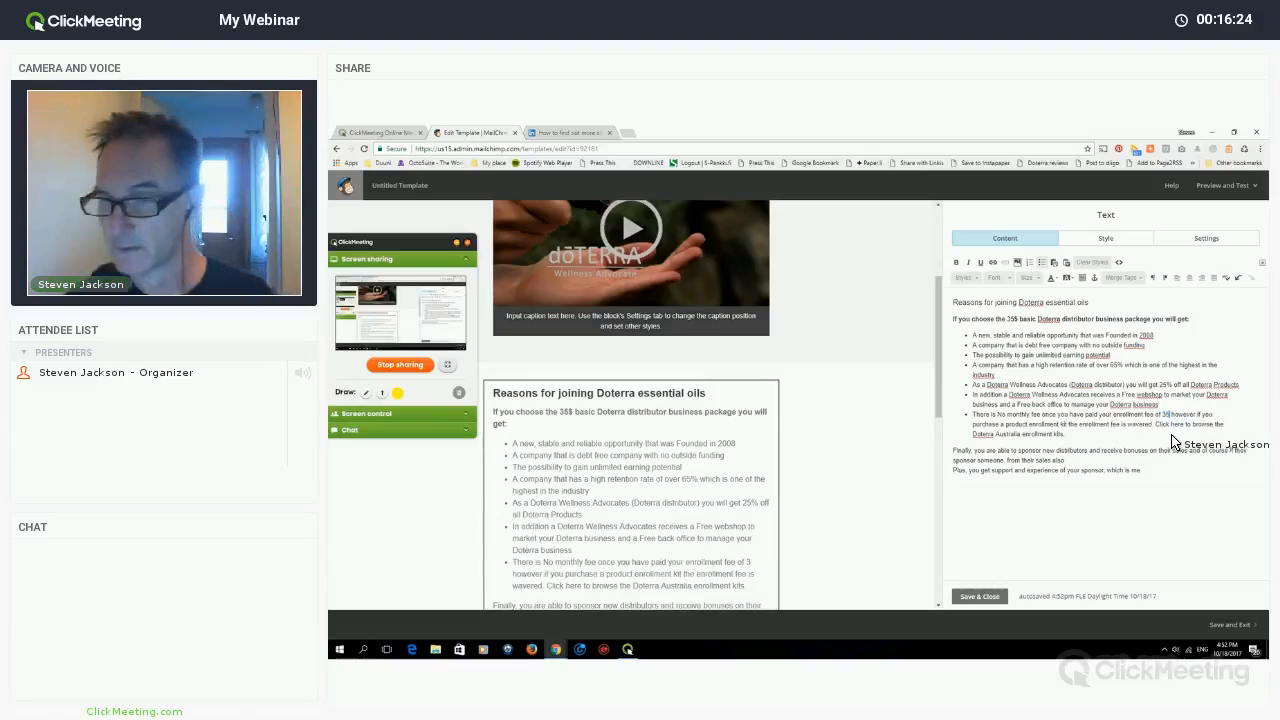
pyautogui.write('$')
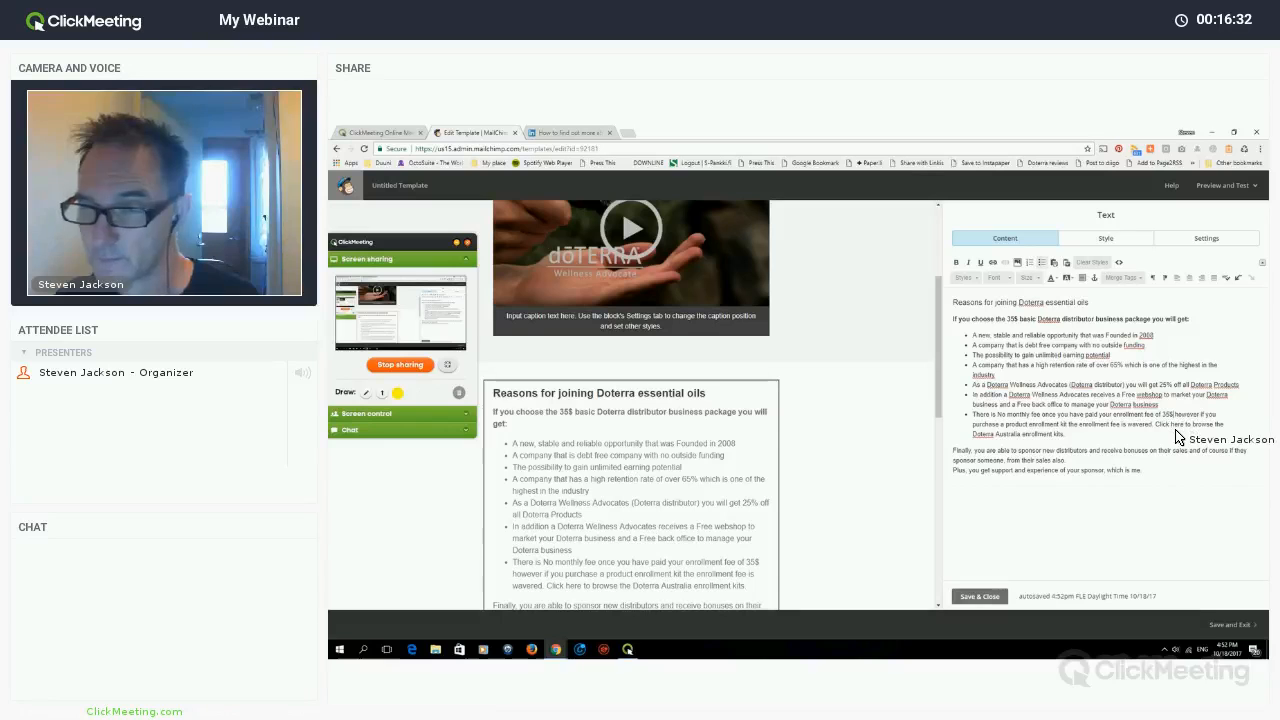
pyautogui.moveTo(1178, 414); pyautogui.dragTo(1000, 438)
pyautogui.press('BackSpace')
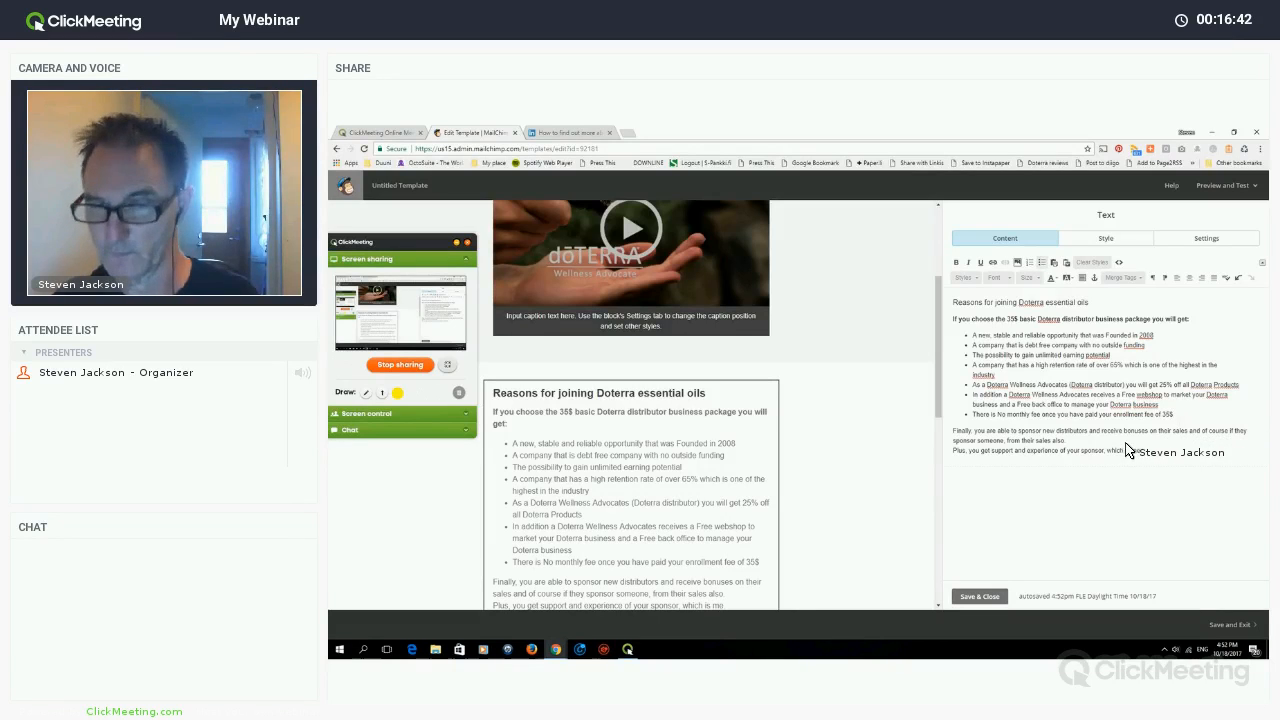
pyautogui.press('BackSpace')
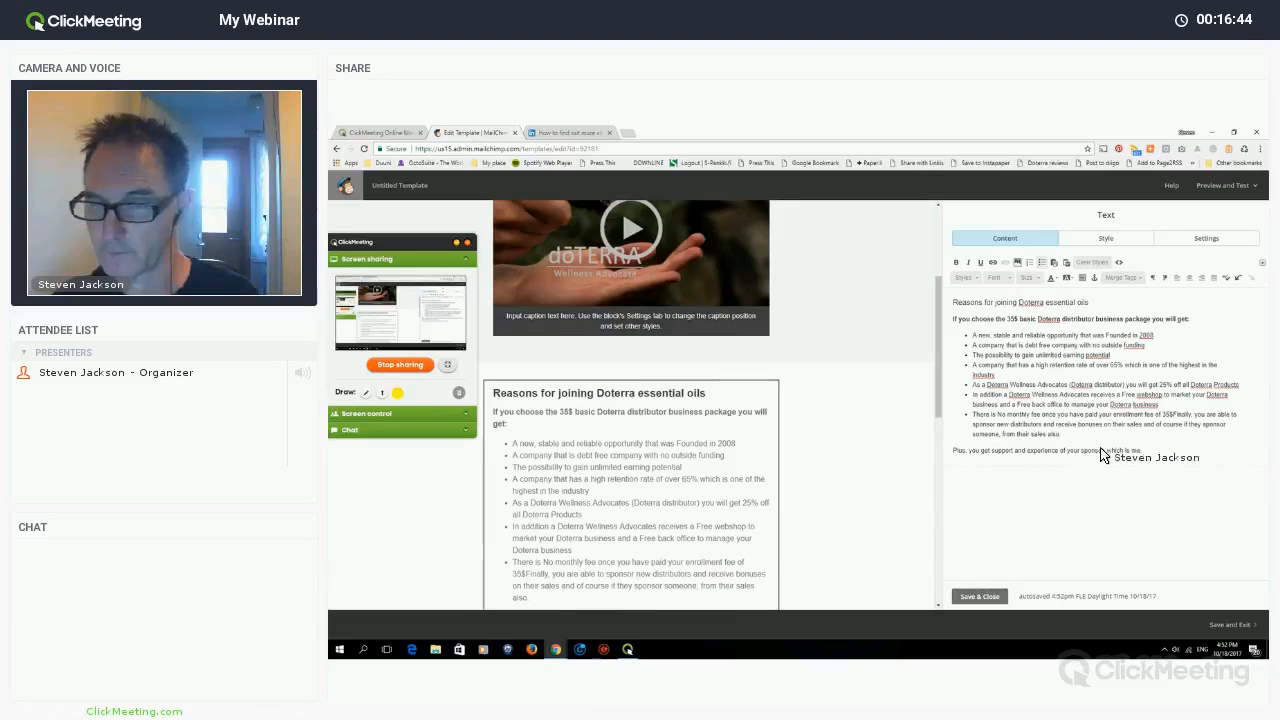
pyautogui.press('Return')
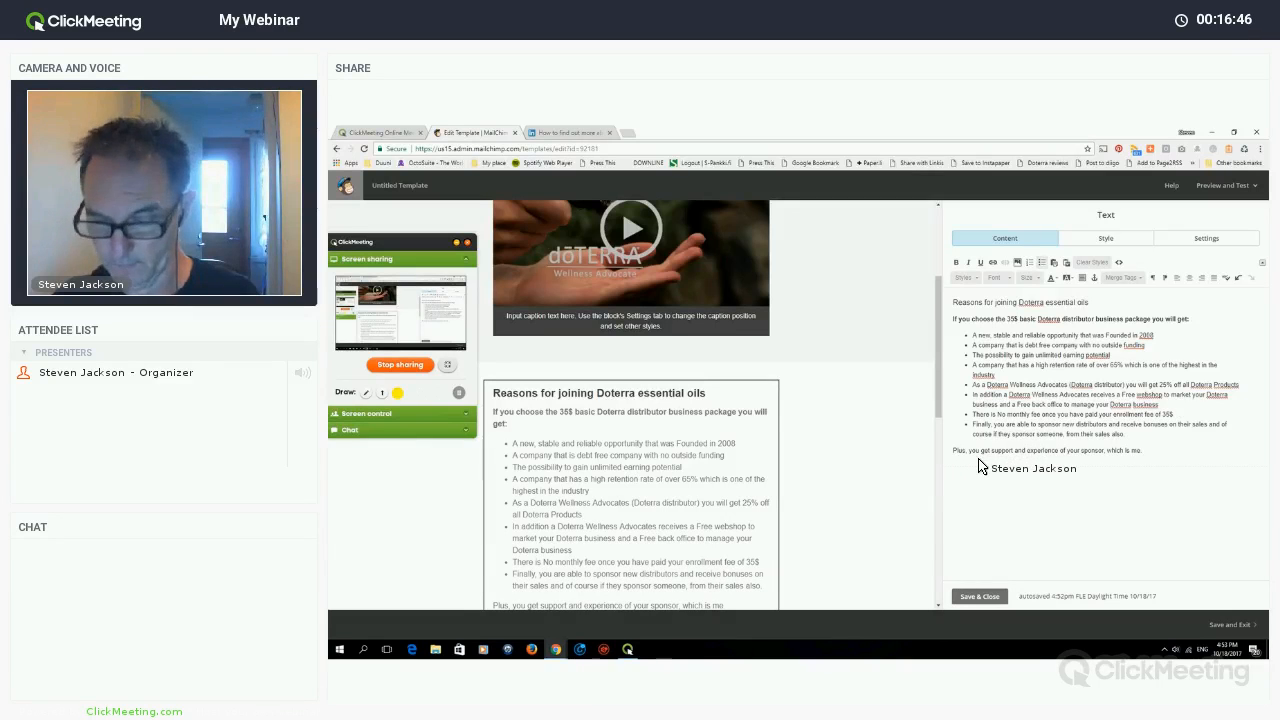
pyautogui.tripleClick(1000, 464)
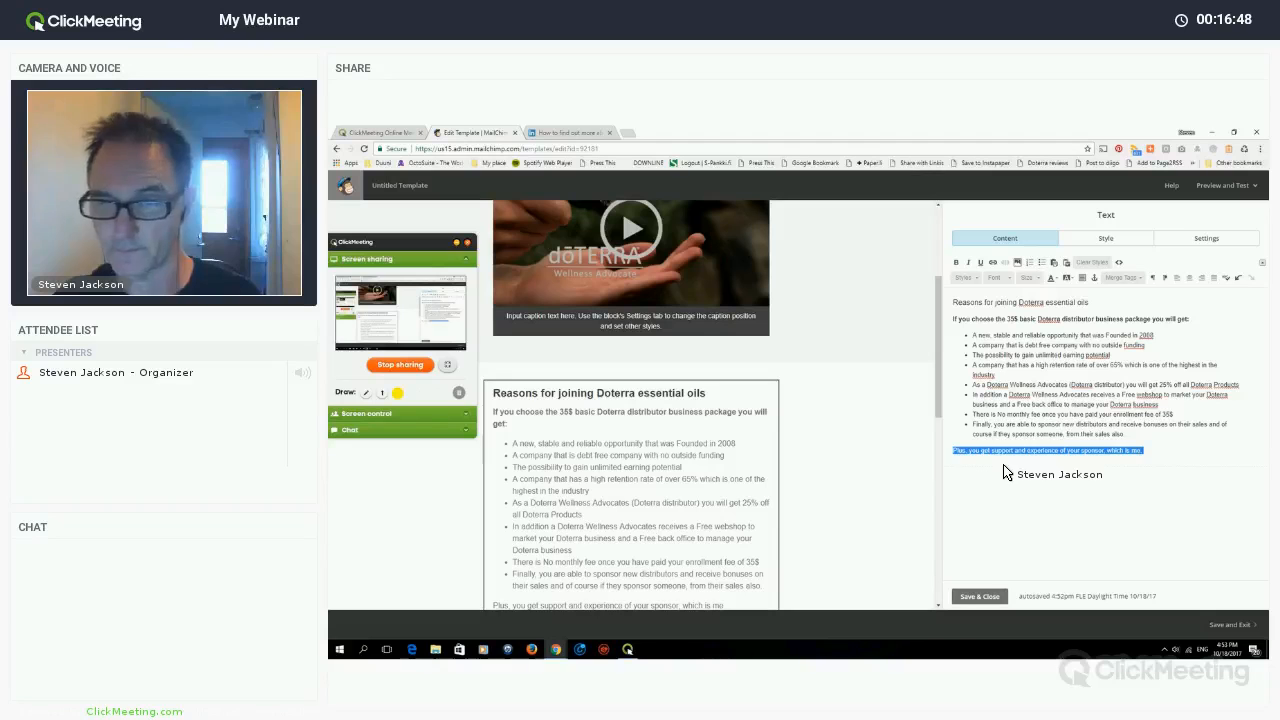
# - Swap the sponsor-support line for a bold paragraph 'To join Doterra click on the enrollment button below'
pyautogui.press('BackSpace')
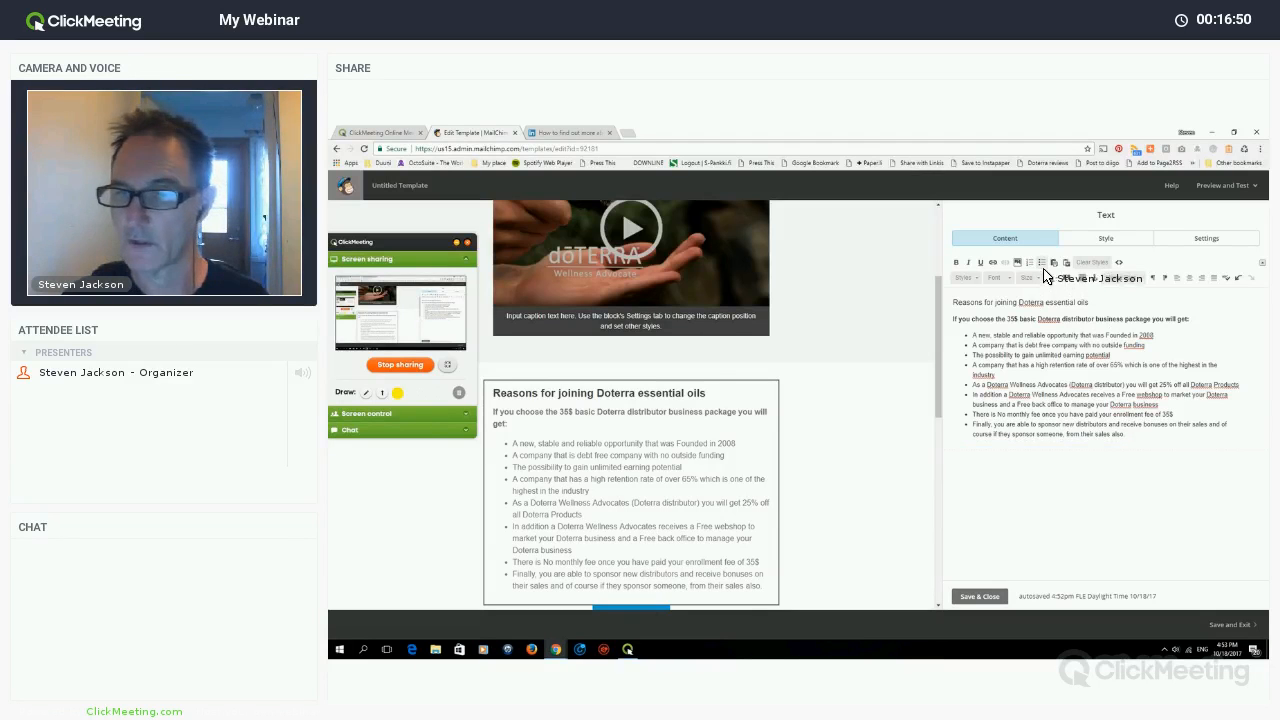
pyautogui.press('Return')
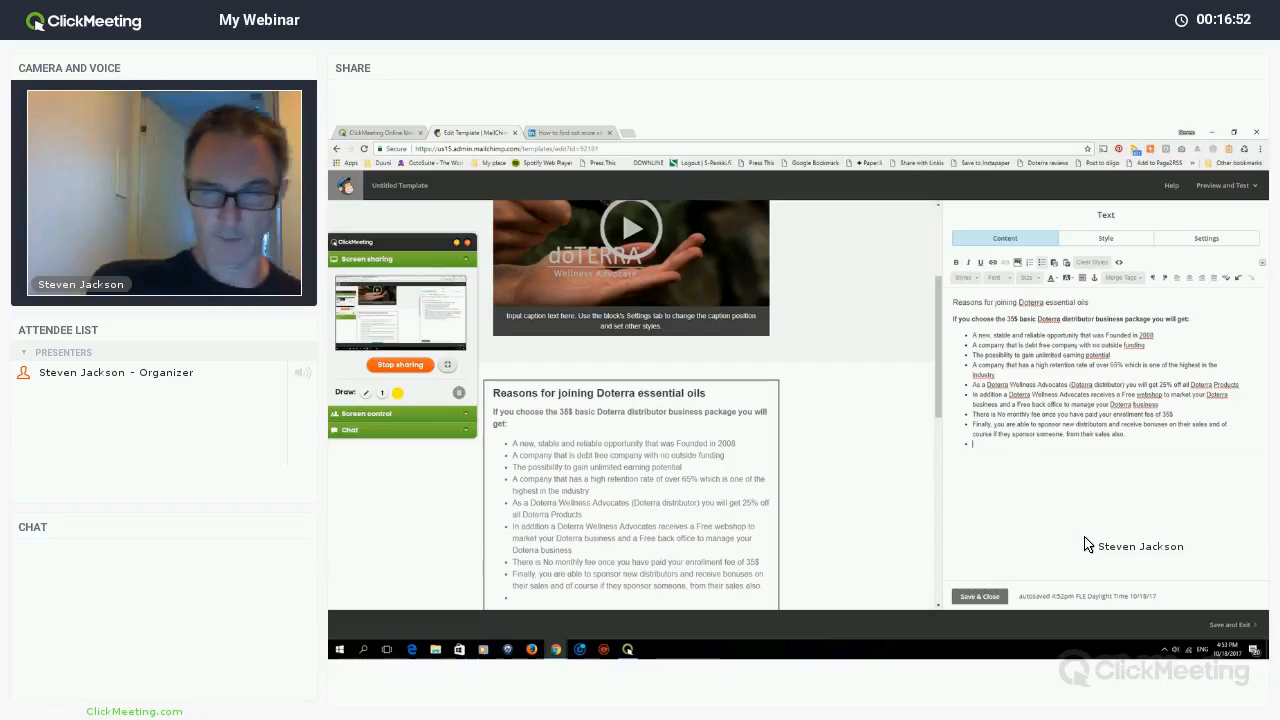
pyautogui.press('Return')
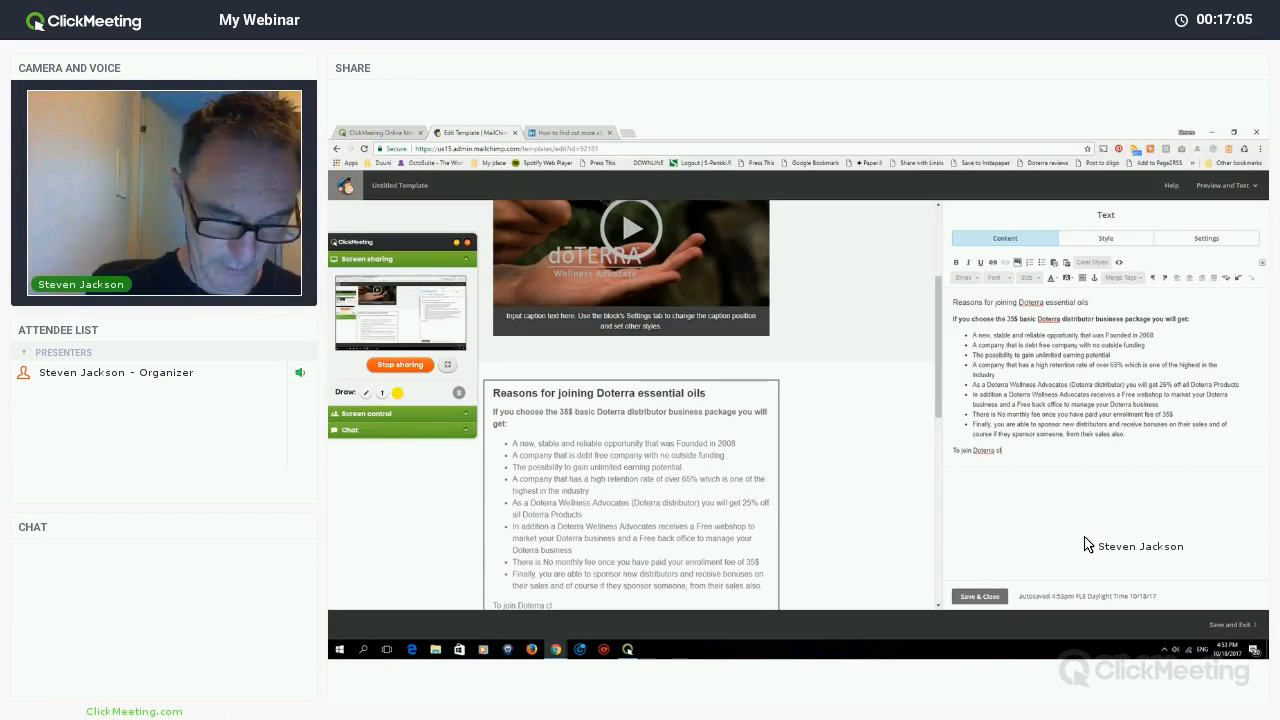
pyautogui.write('n the butto')
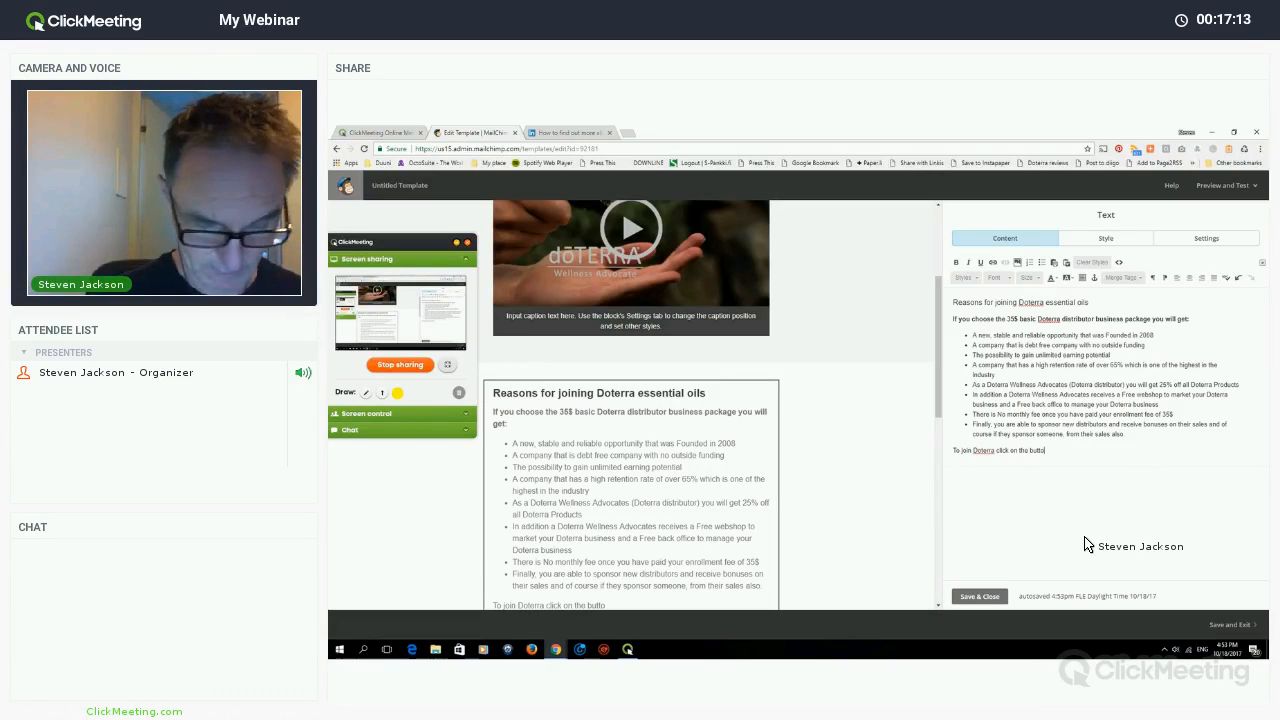
pyautogui.press('BackSpace')
pyautogui.press('BackSpace')
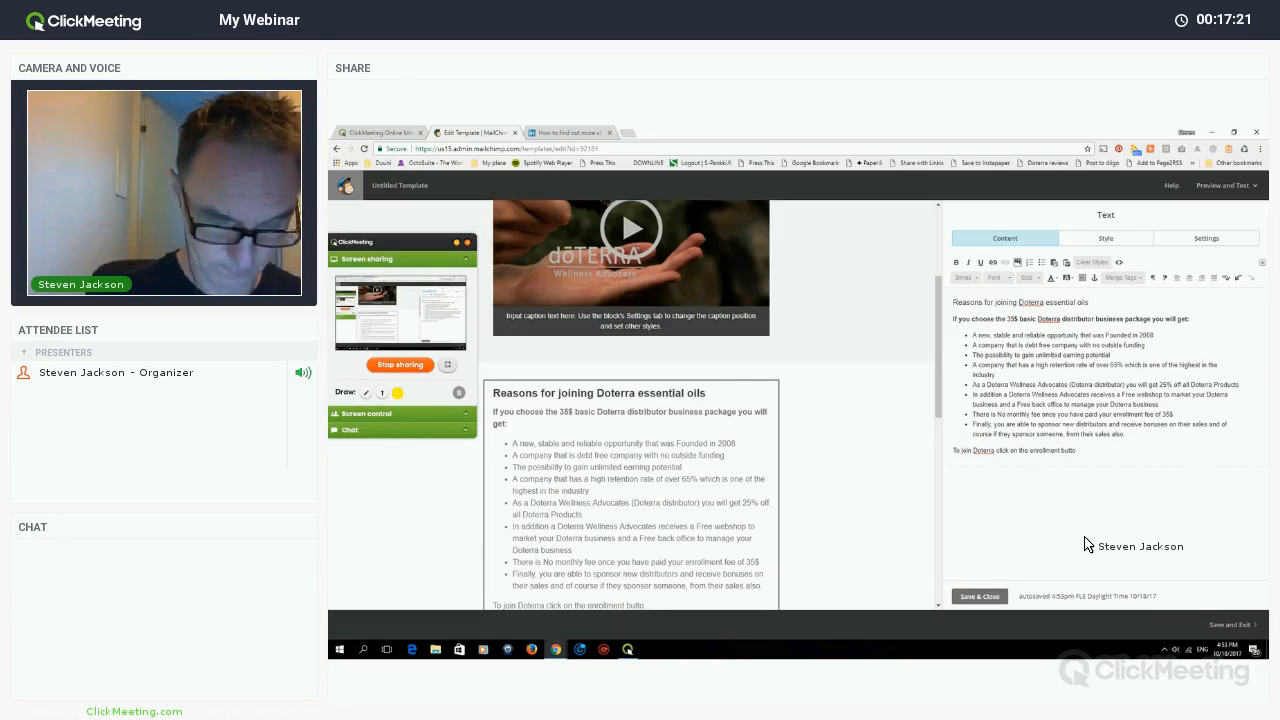
pyautogui.write('bel')
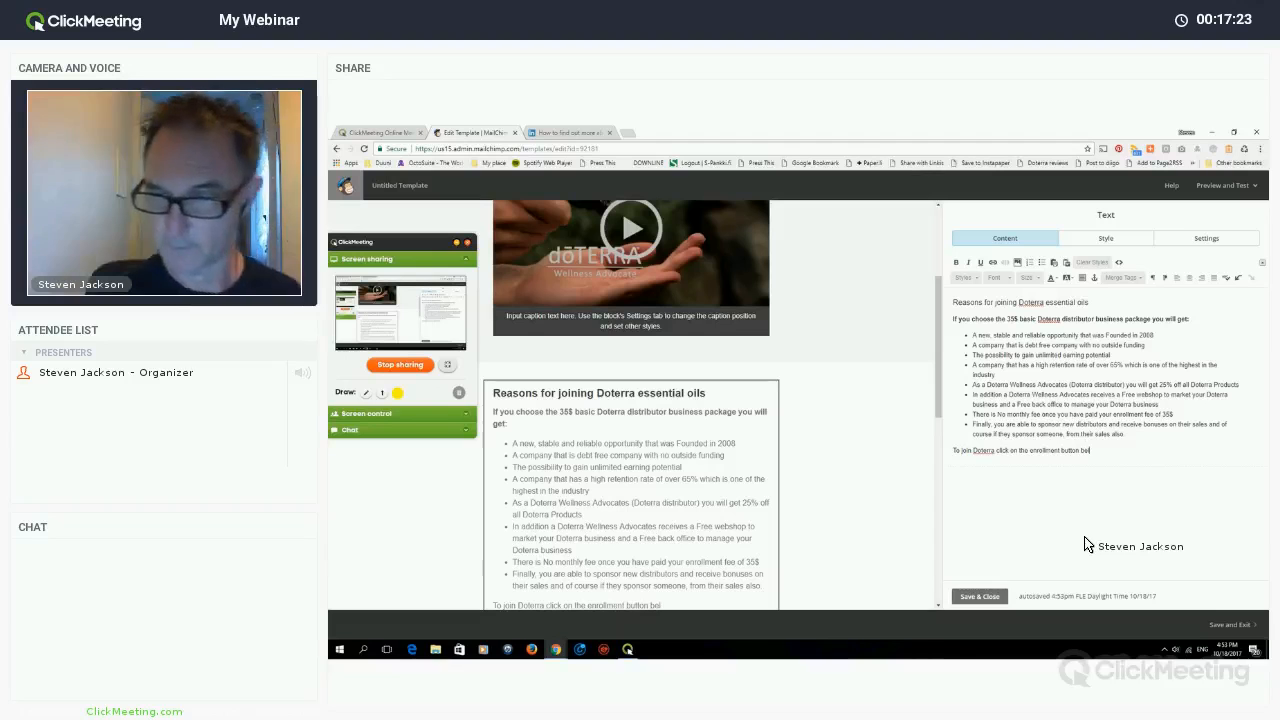
pyautogui.write('ow')
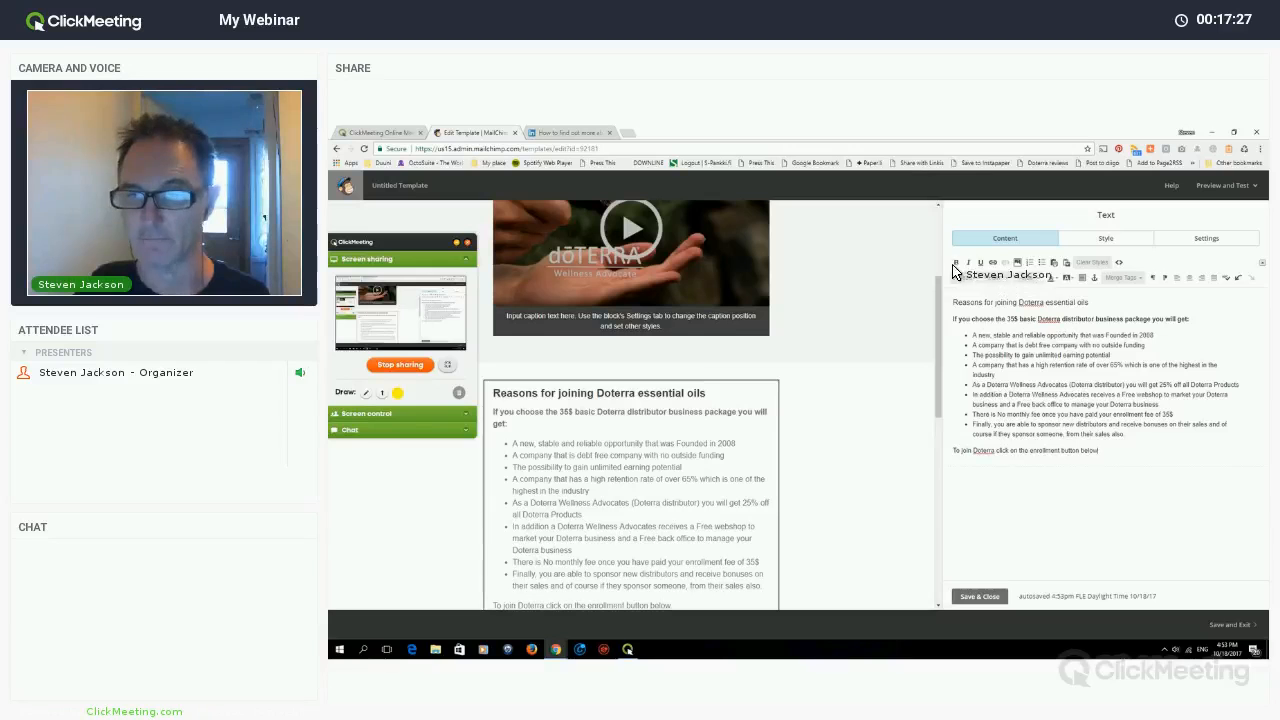
pyautogui.moveTo(1098, 451); pyautogui.dragTo(953, 451)
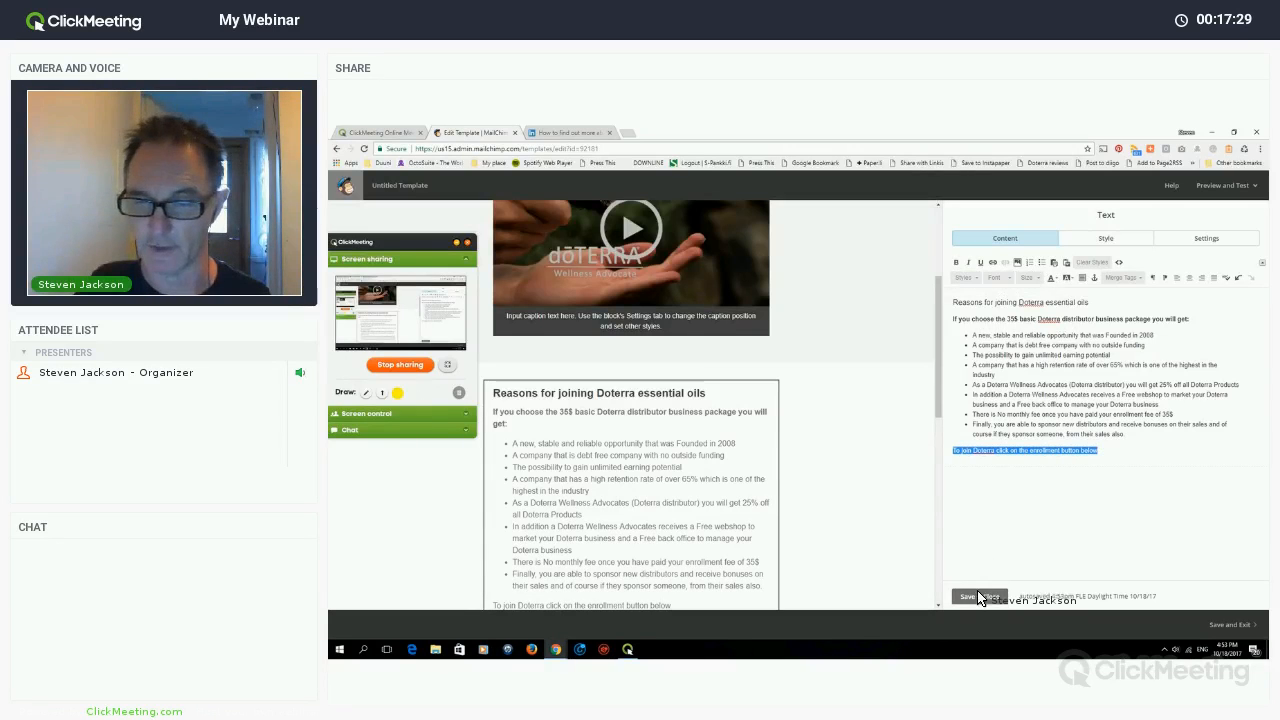
pyautogui.hotkey('ctrl', 'b')
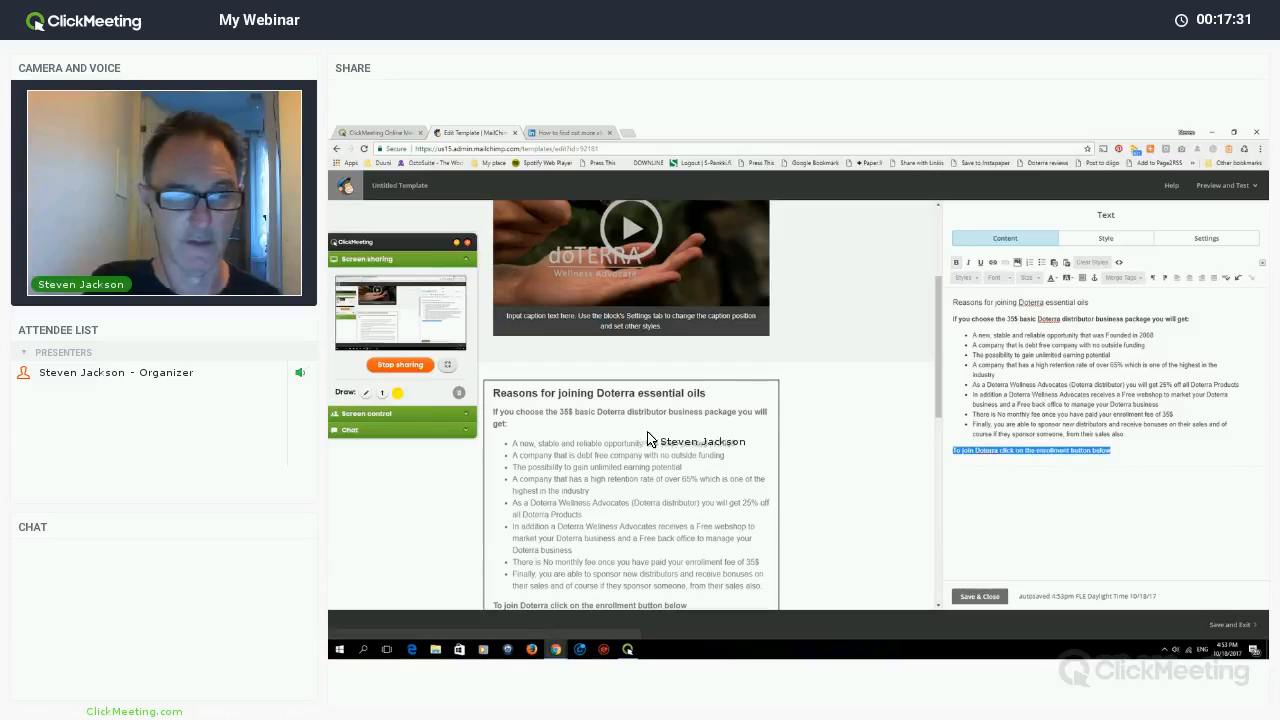
pyautogui.scroll(-4, 638, 438)
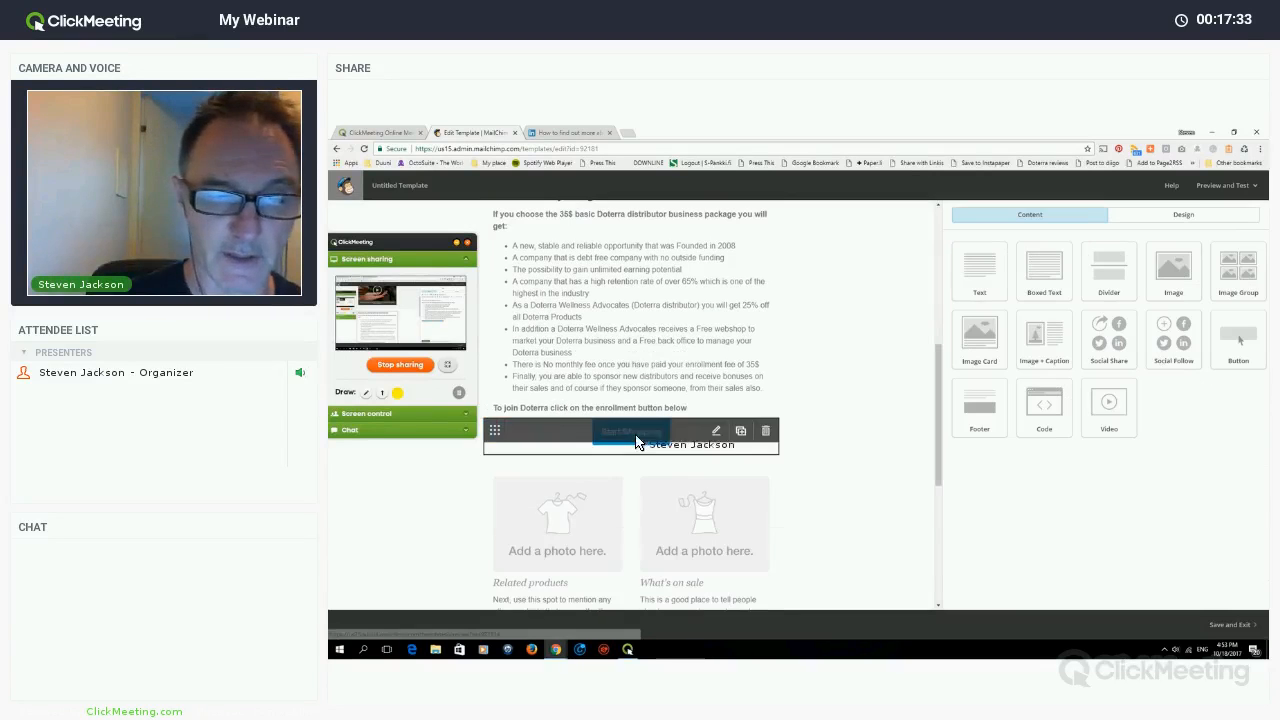
# - Change the Start Shopping button's label to 'Enroll Now!'
pyautogui.click(638, 433)
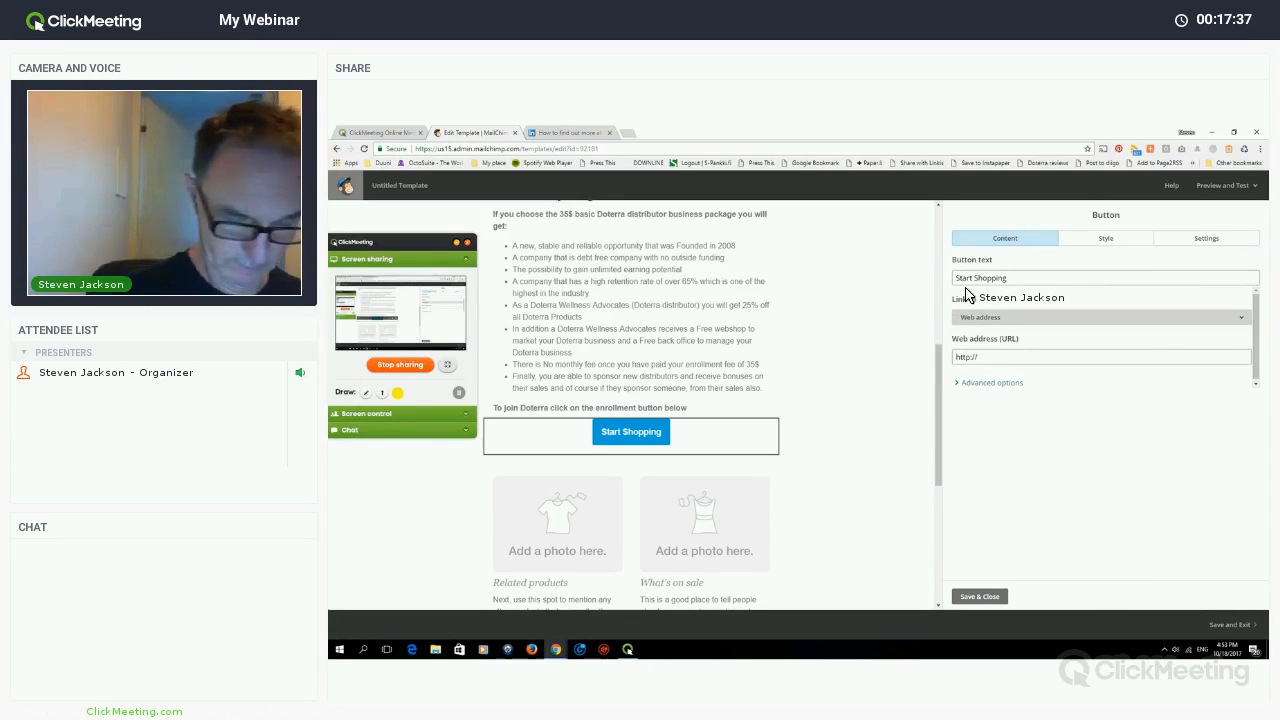
pyautogui.moveTo(1007, 279); pyautogui.dragTo(966, 290)
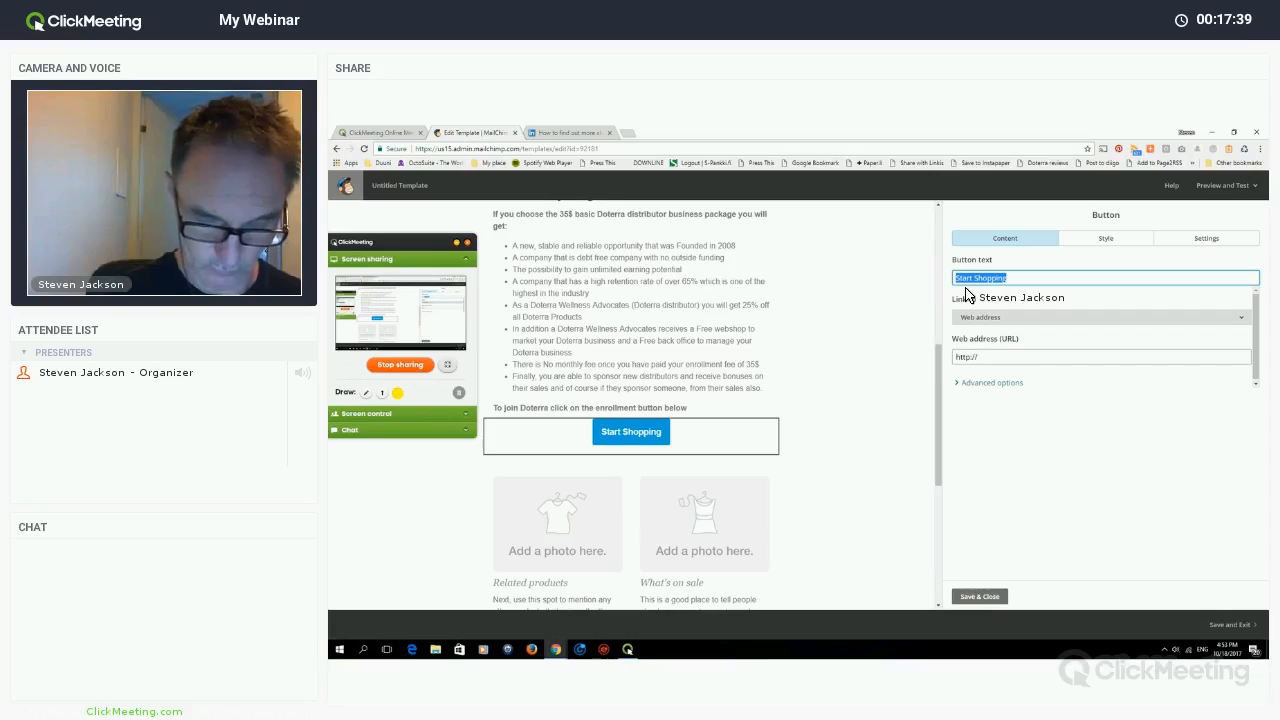
pyautogui.write('Enro')
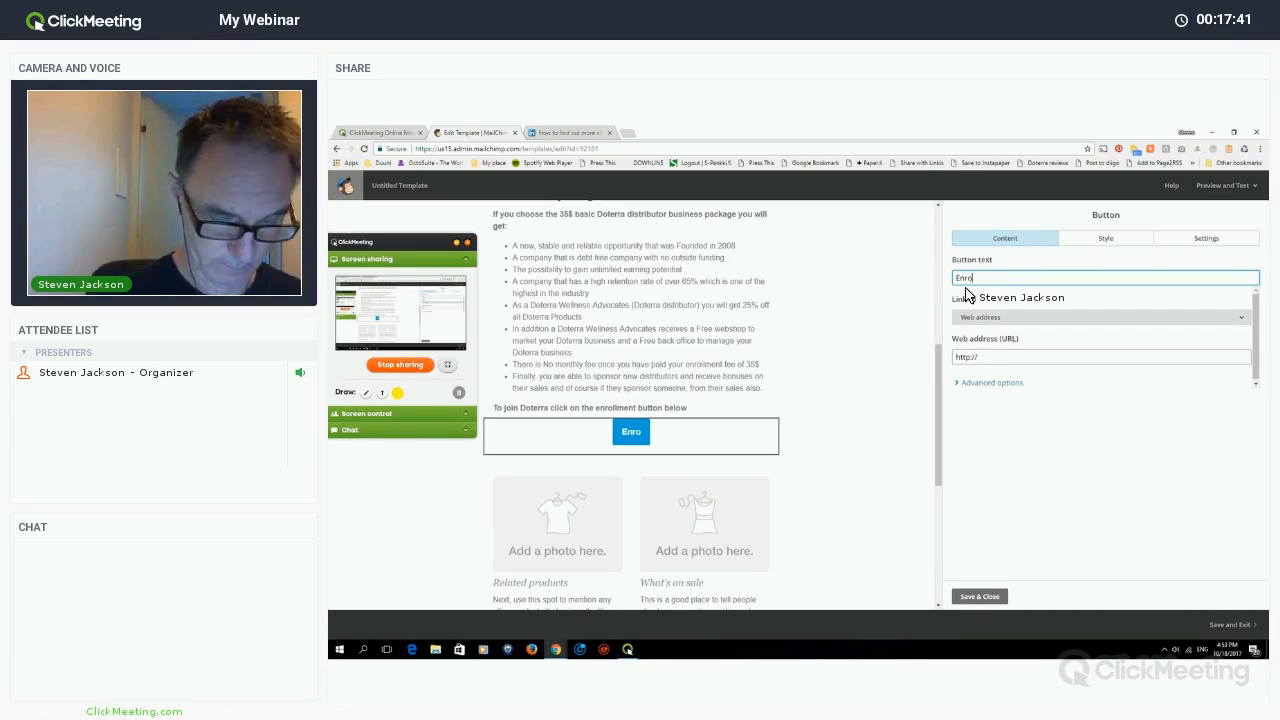
pyautogui.write('ll No')
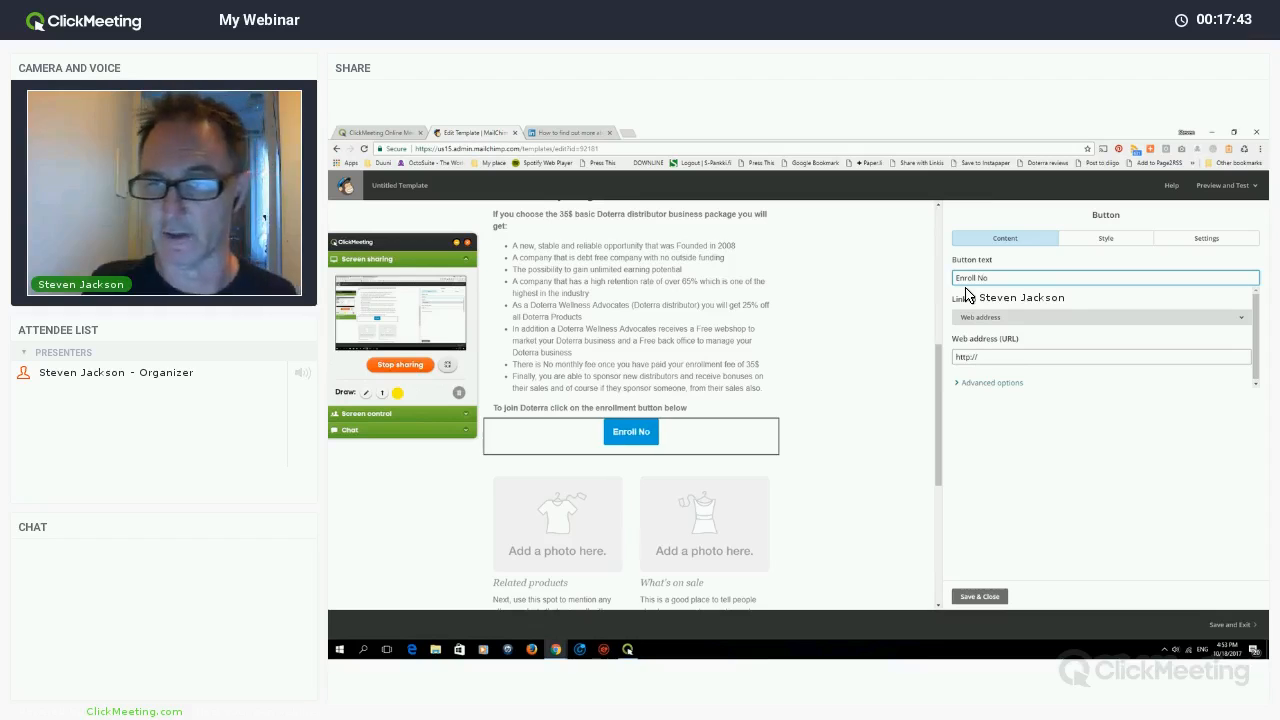
pyautogui.write('w!')
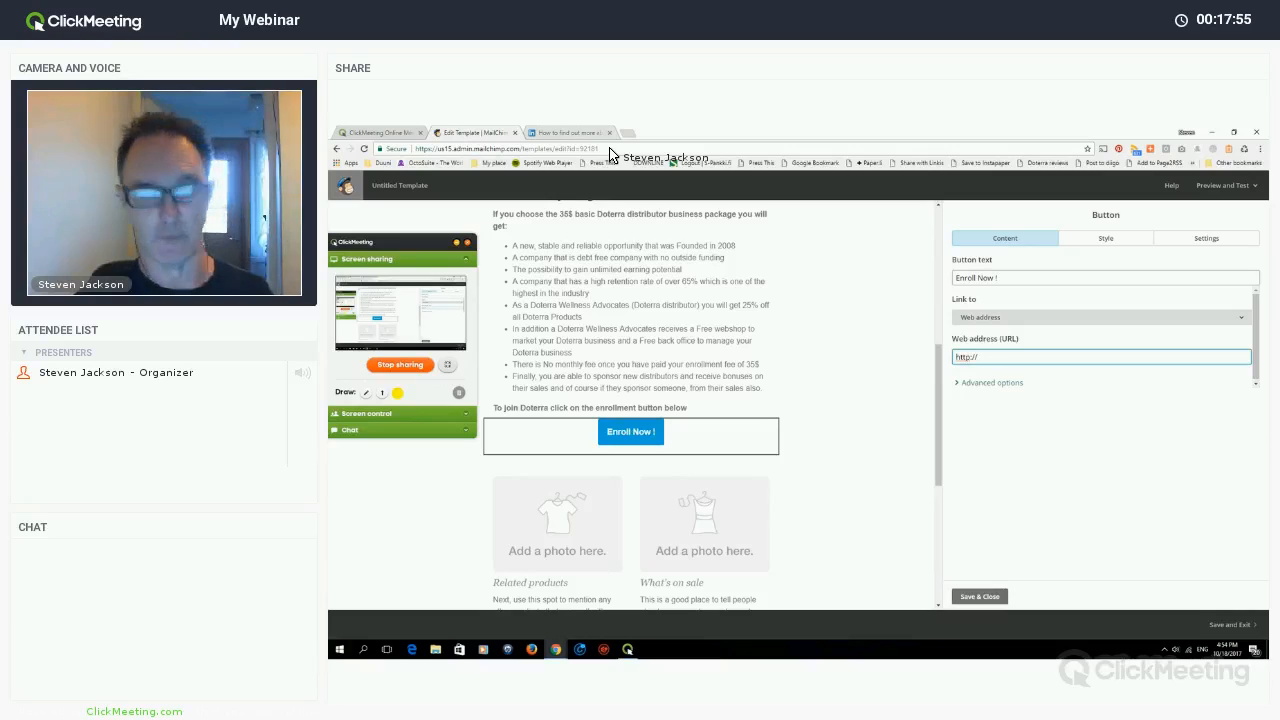
# - Load the mydoterra.com review site in a new tab
pyautogui.hotkey('ctrl', 't')
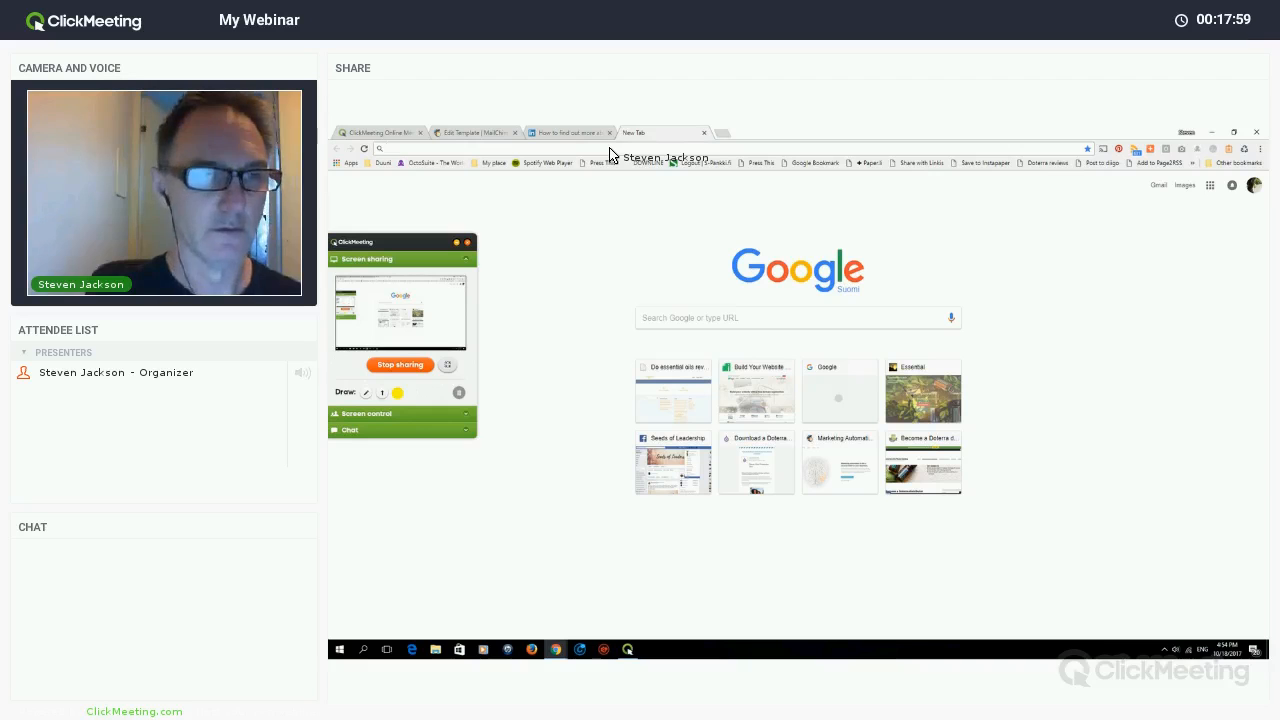
pyautogui.write('mydoterra.com')
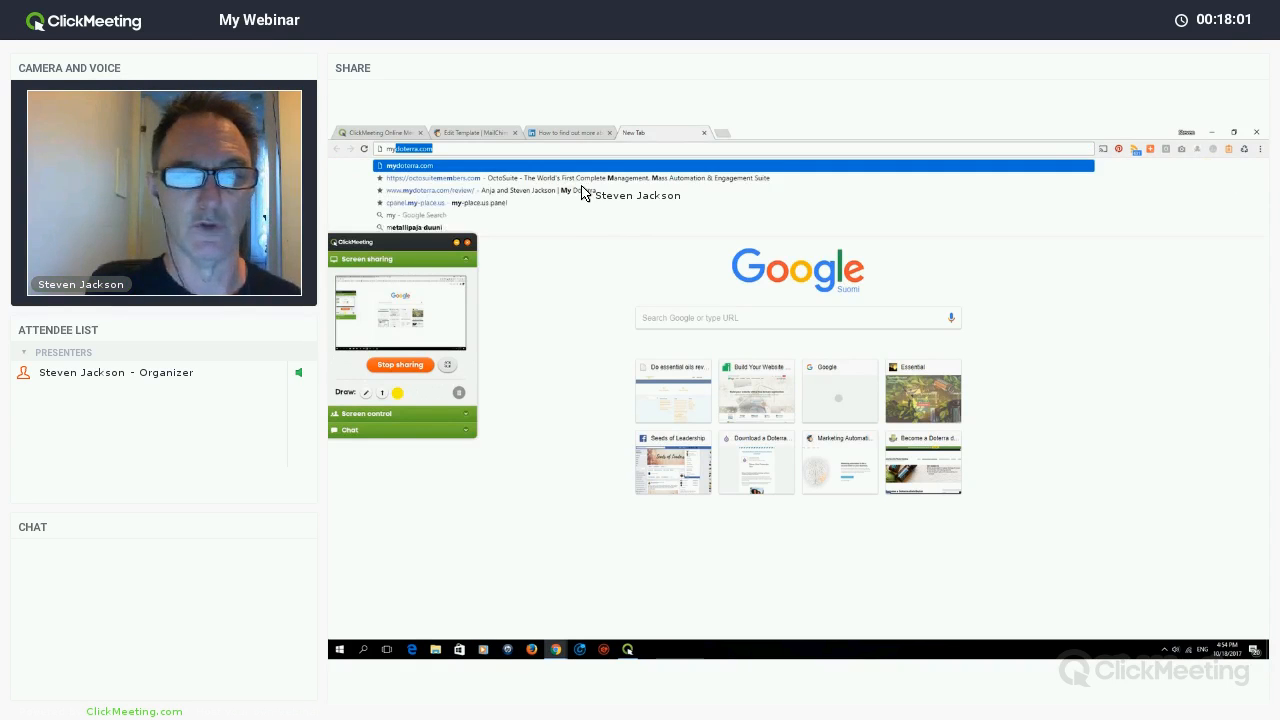
pyautogui.press('Down')
pyautogui.press('Return')
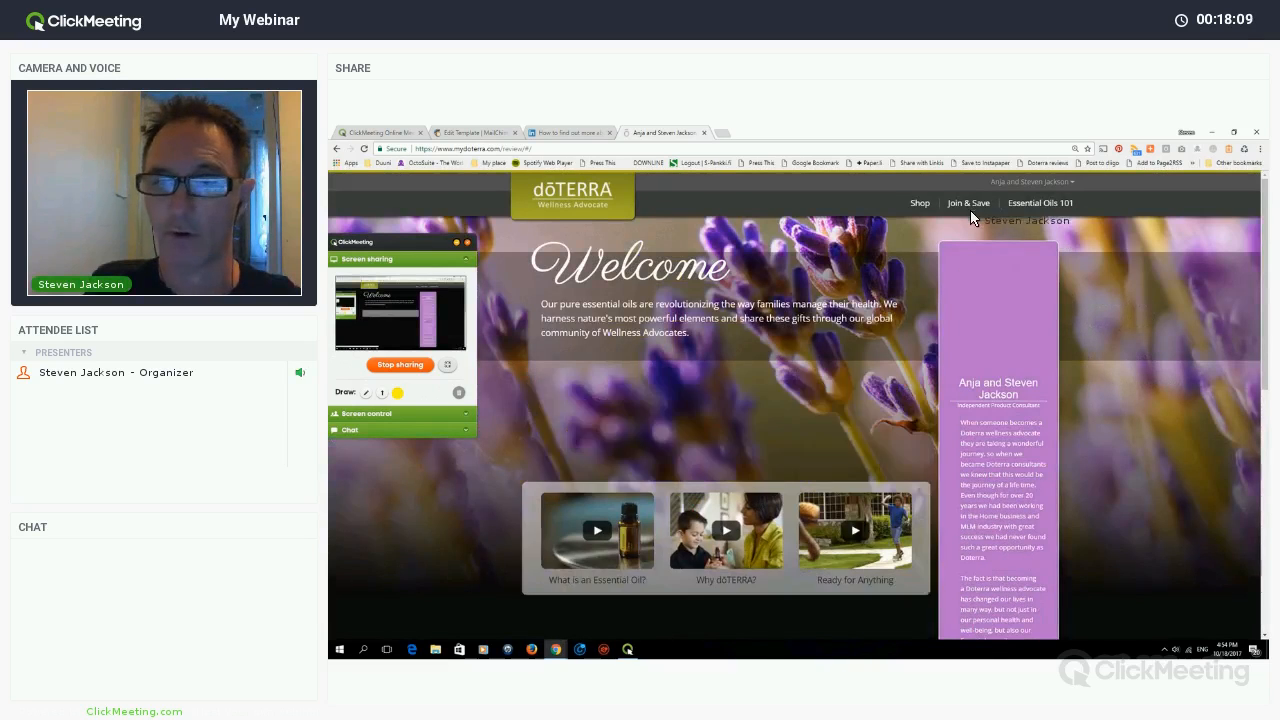
# - Open the doTERRA enrollment page via Join & Save and copy its web address
pyautogui.click(960, 211)
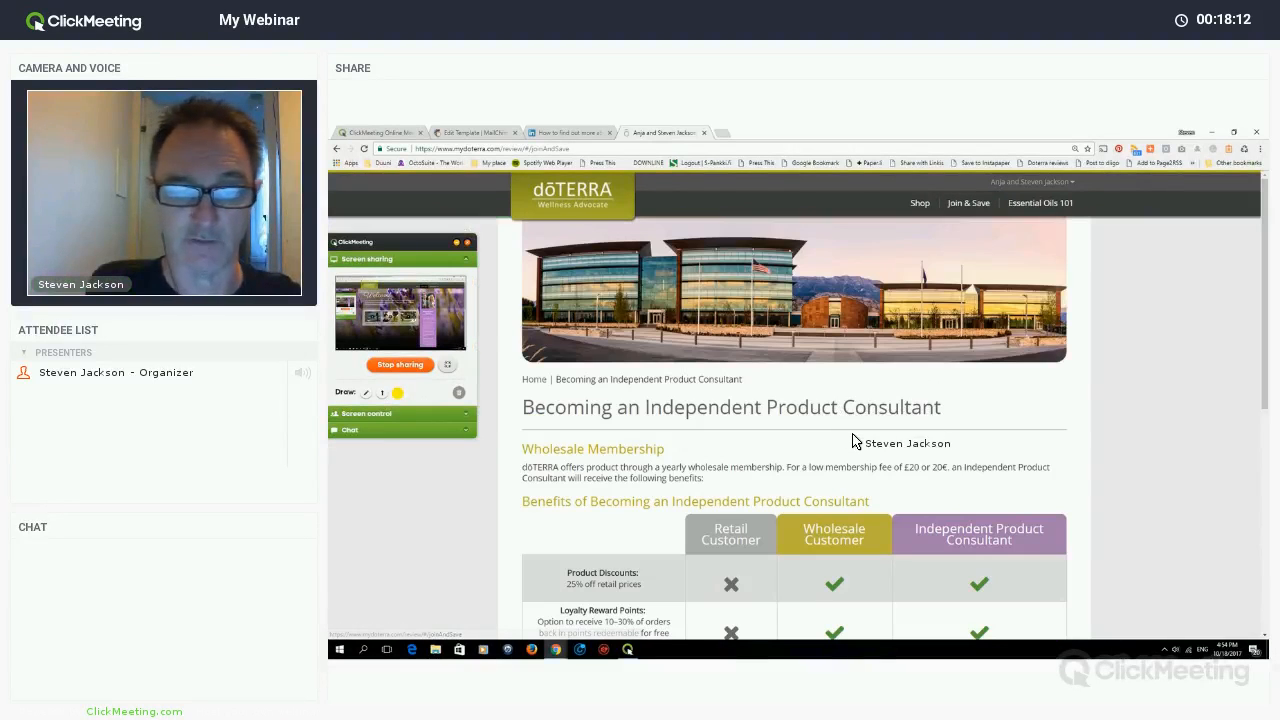
pyautogui.scroll(-3, 857, 443)
pyautogui.scroll(-3, 1030, 420)
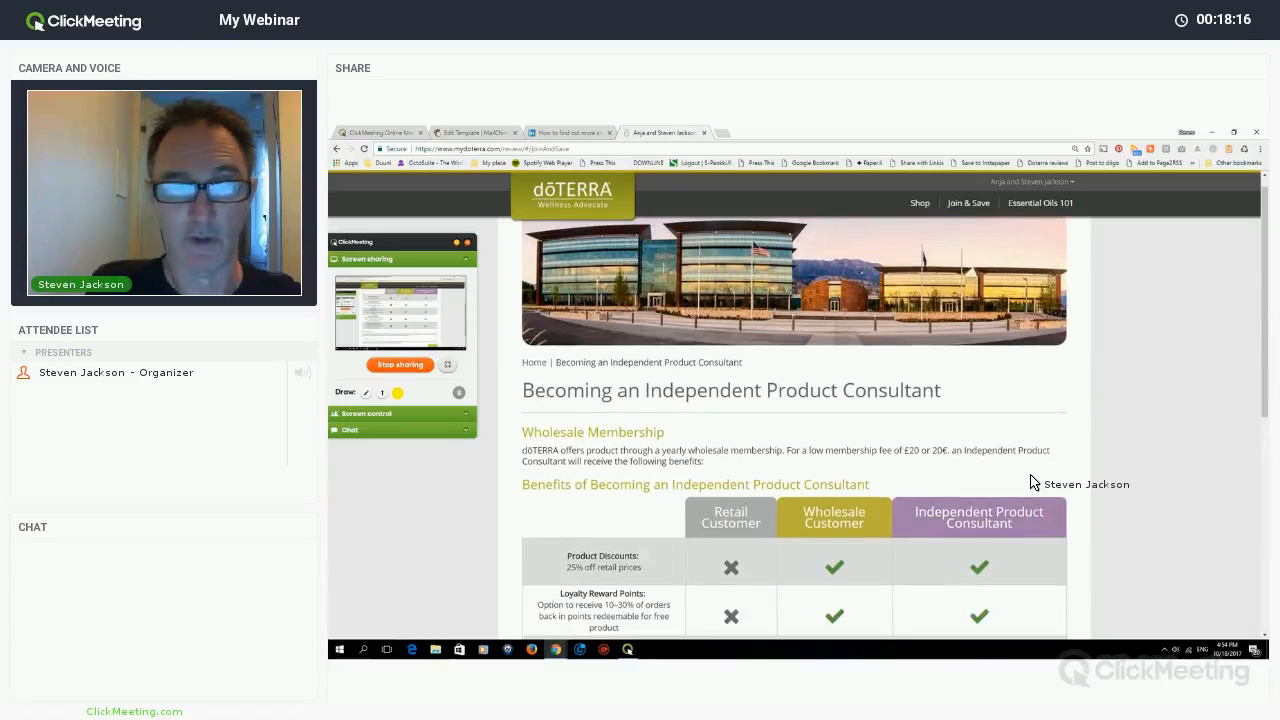
pyautogui.scroll(-2, 1037, 490)
pyautogui.scroll(-1, 1033, 482)
pyautogui.click(1033, 478)
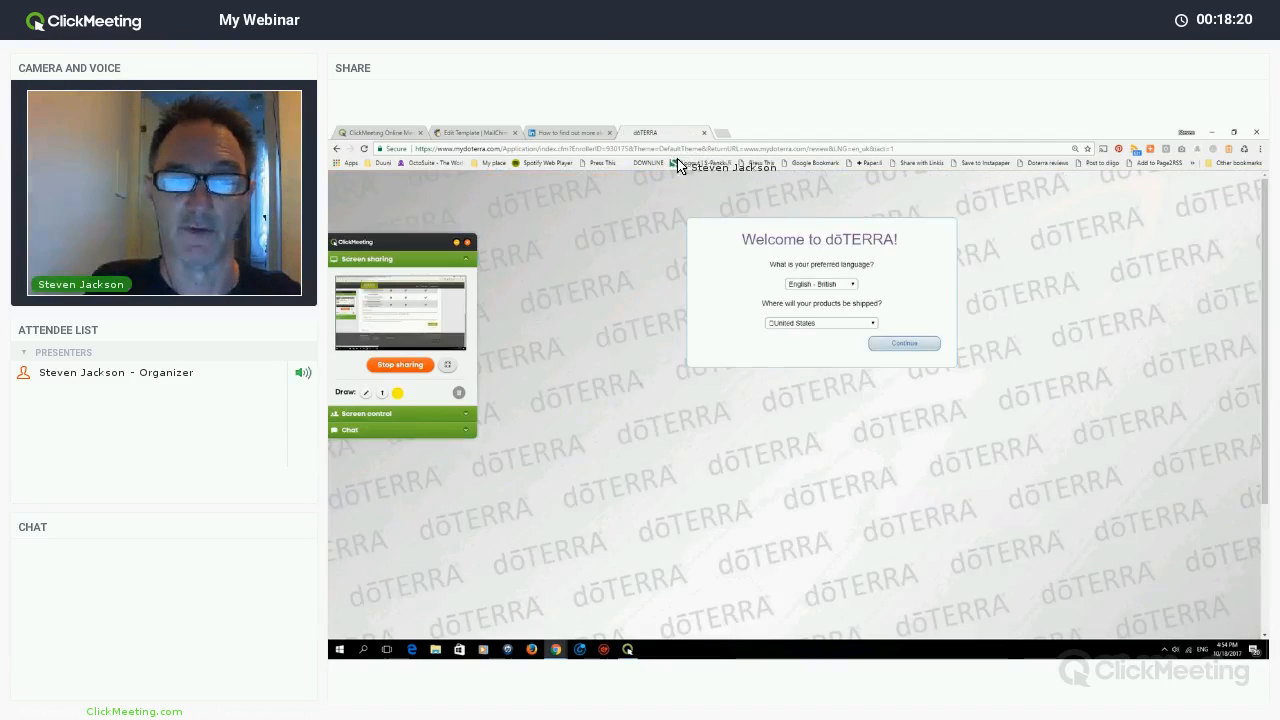
pyautogui.click(665, 149)
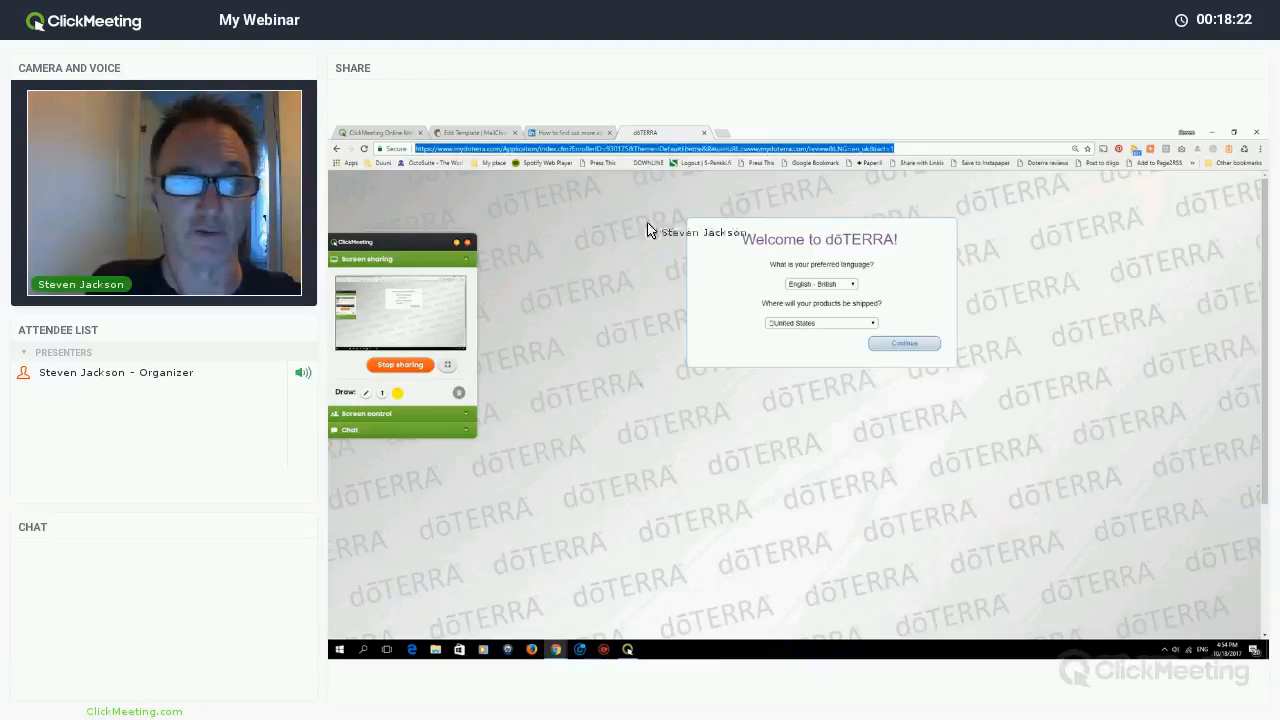
pyautogui.rightClick(665, 149)
pyautogui.click(684, 185)
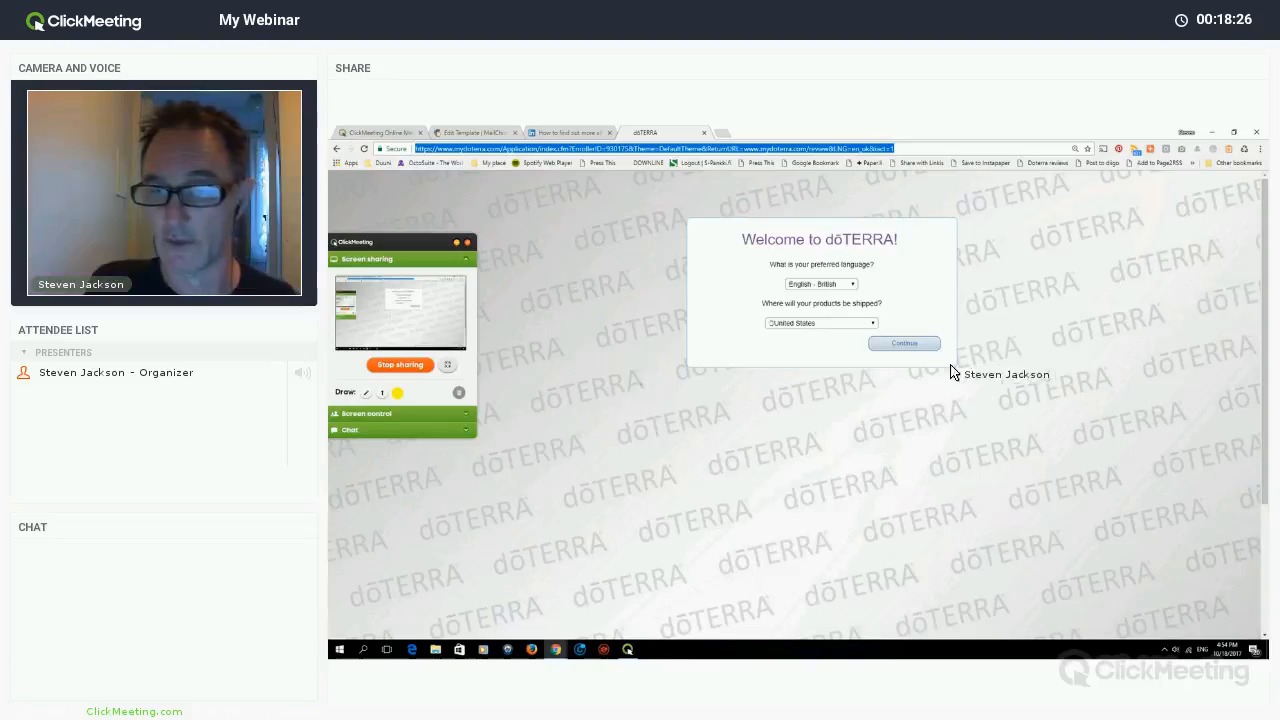
# - Paste the doTERRA enrollment page address as the Enroll Now button's link
pyautogui.hotkey('ctrl', '2')
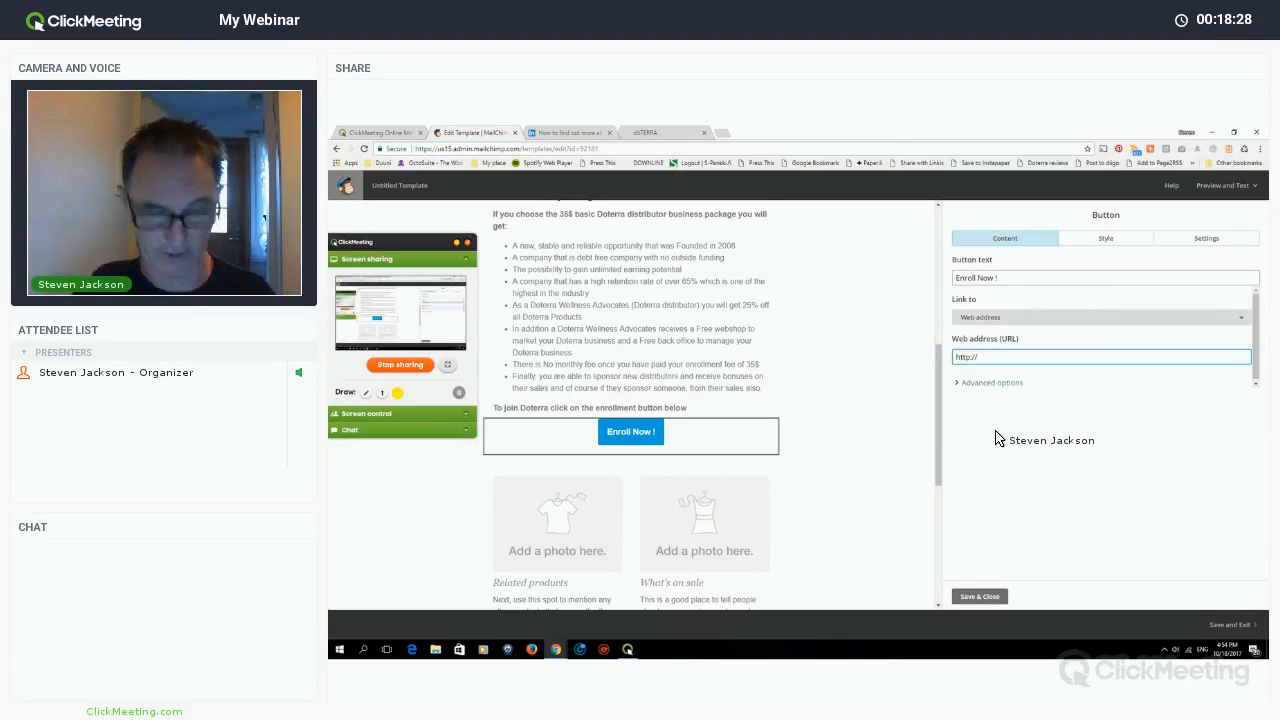
pyautogui.hotkey('ctrl', 'a')
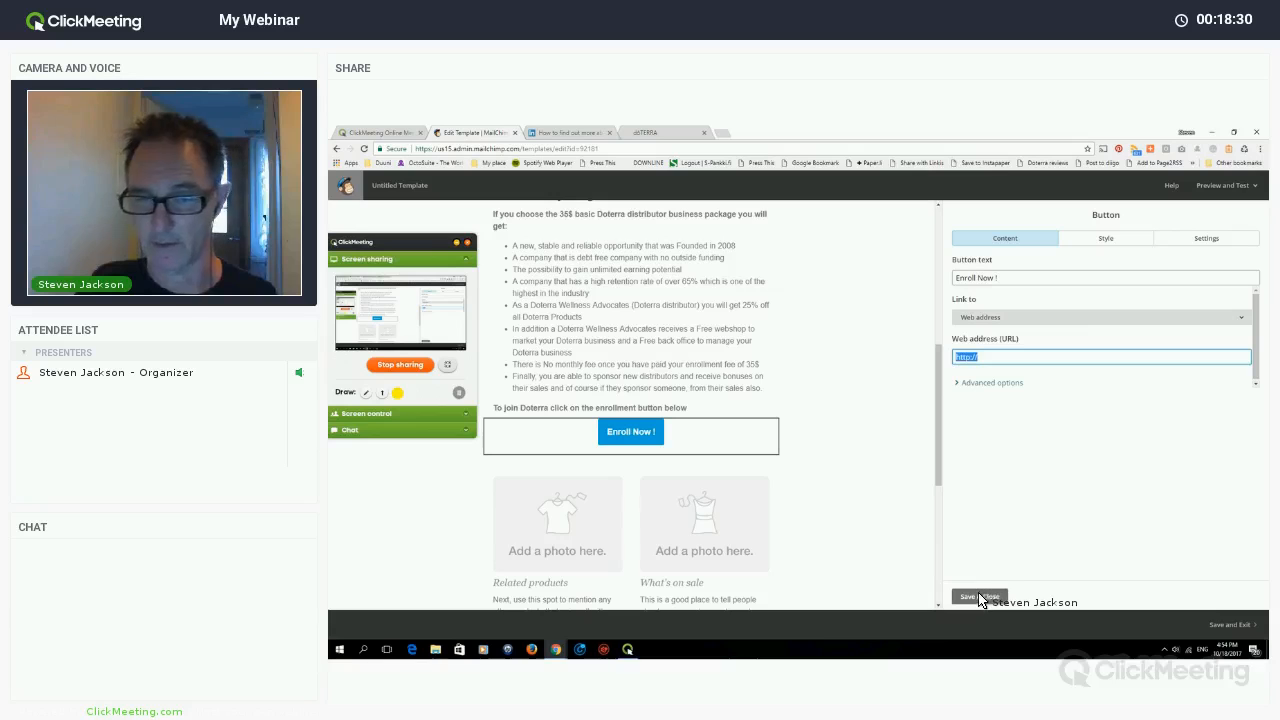
pyautogui.hotkey('ctrl', 'v')
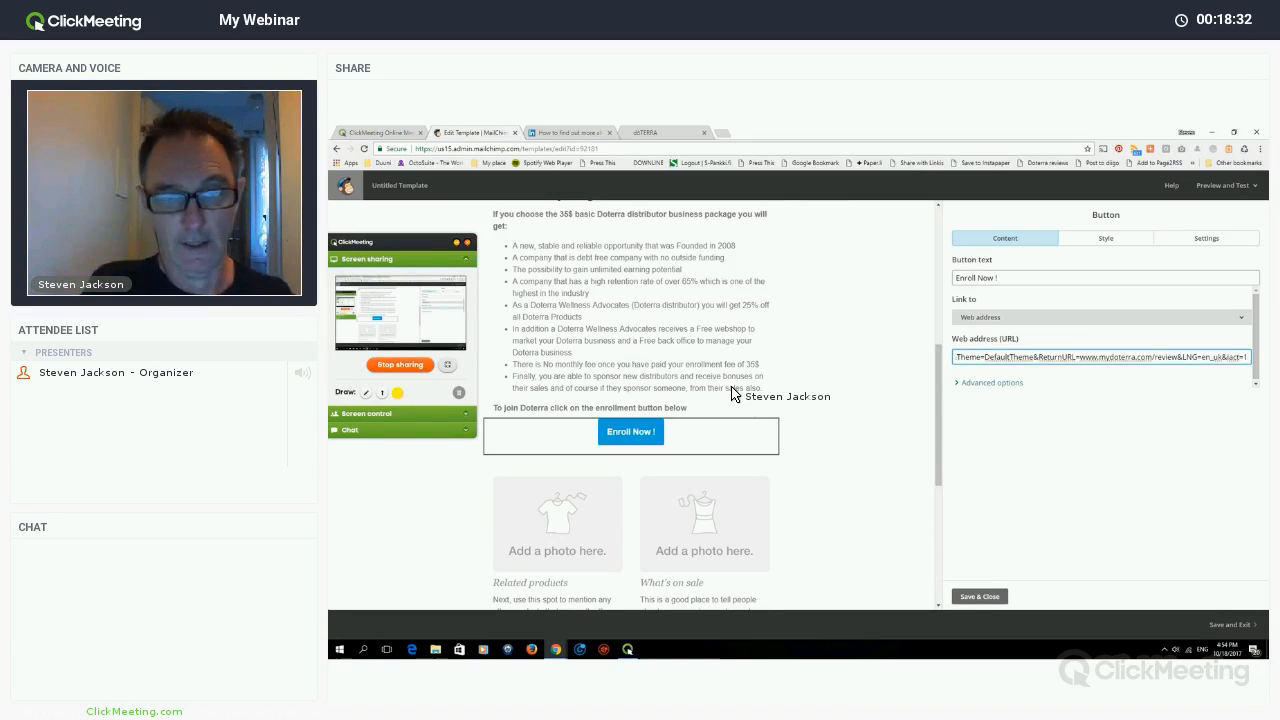
pyautogui.scroll(-2, 570, 410)
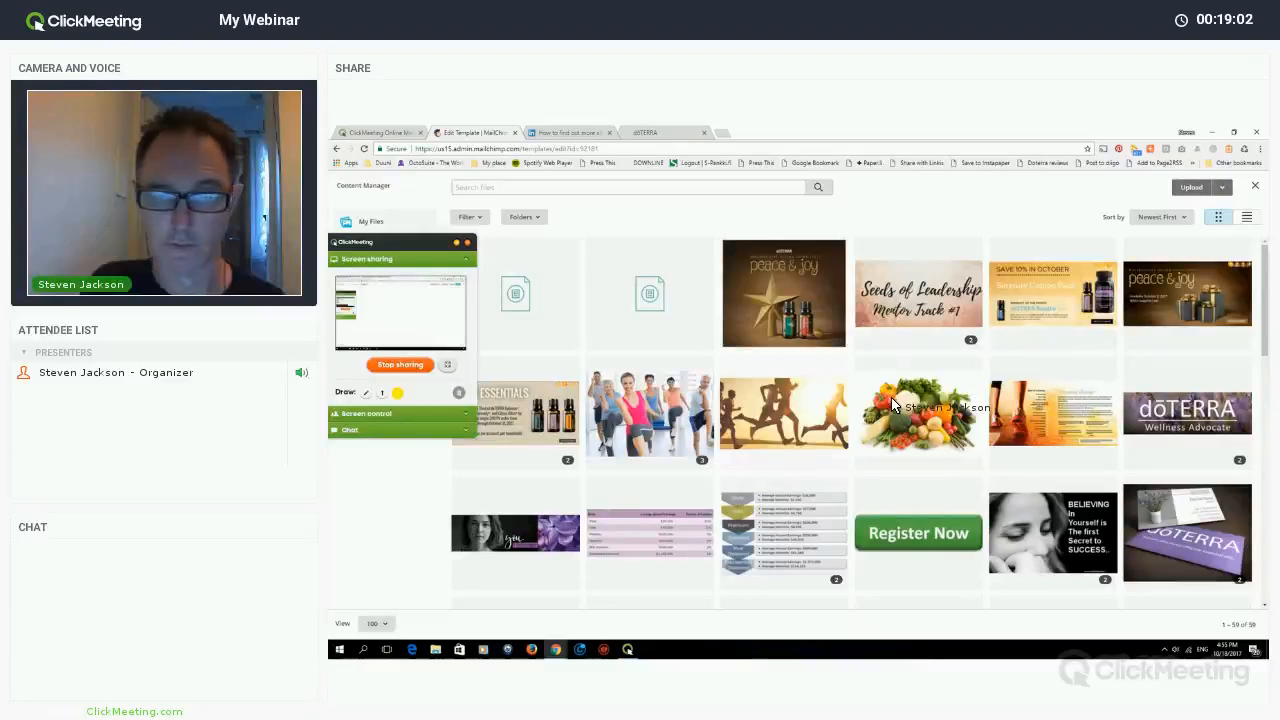
# - Insert the frankincense.jpg photo into the What's on sale block and open a blank tab
pyautogui.scroll(-5, 892, 399)
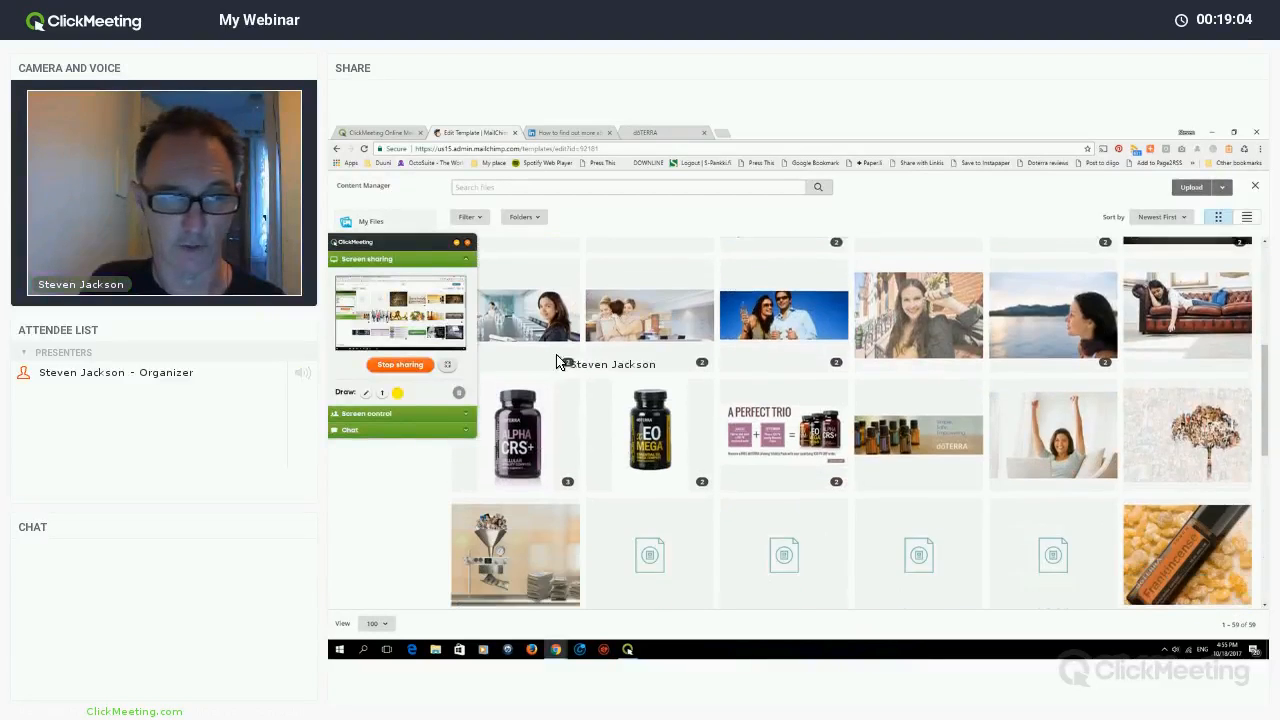
pyautogui.scroll(-5, 1057, 529)
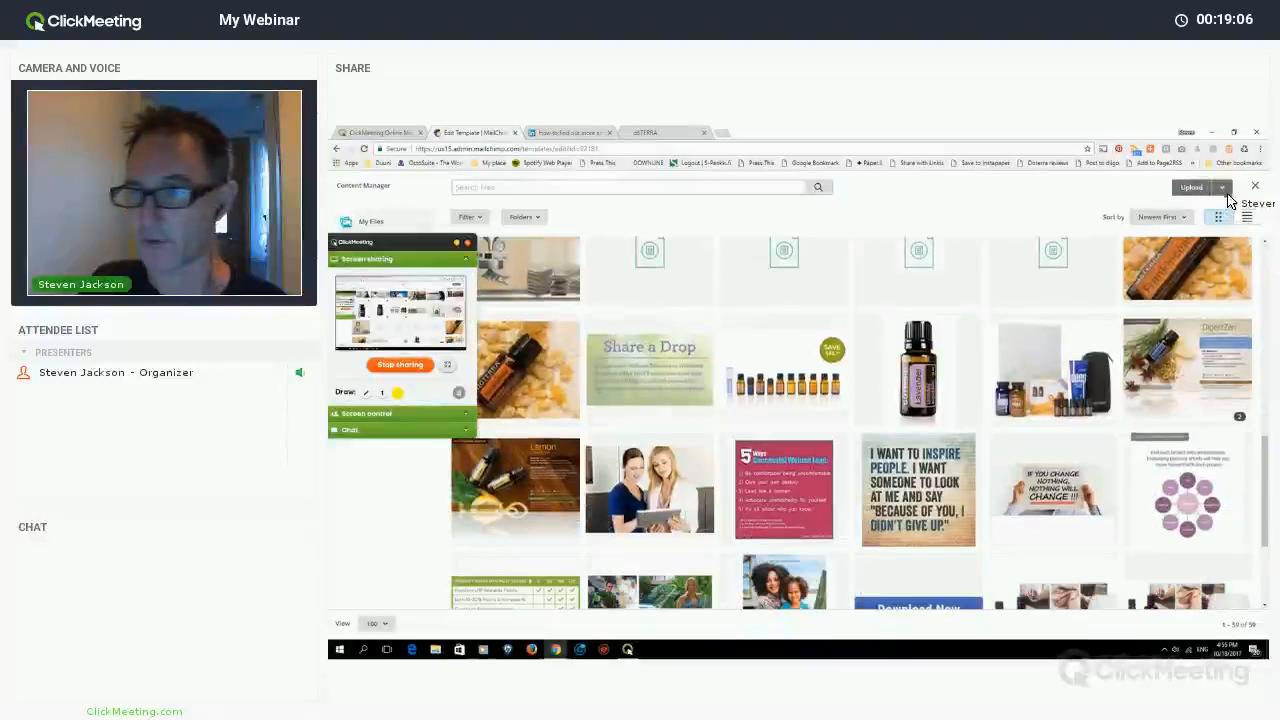
pyautogui.click(800, 390)
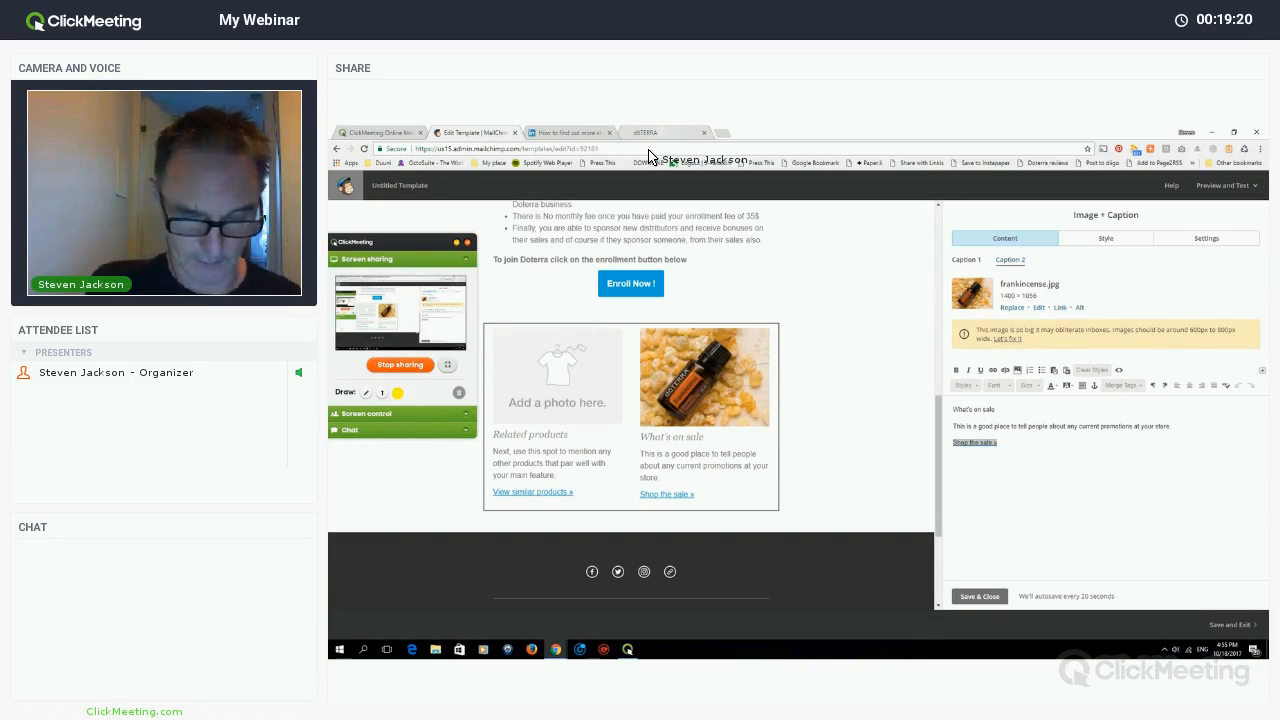
pyautogui.hotkey('ctrl', 't')
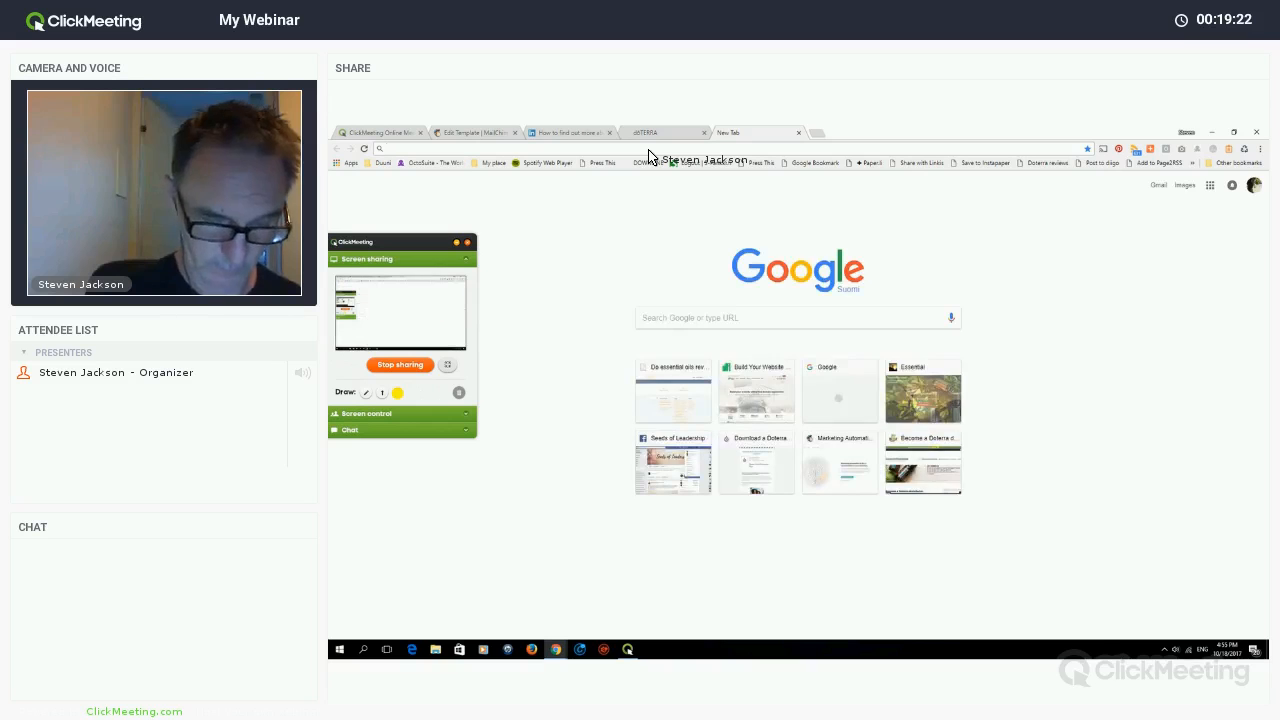
# - Search 'doterra frankincense' and open doTERRA's Frankincense product page
pyautogui.write('dot')
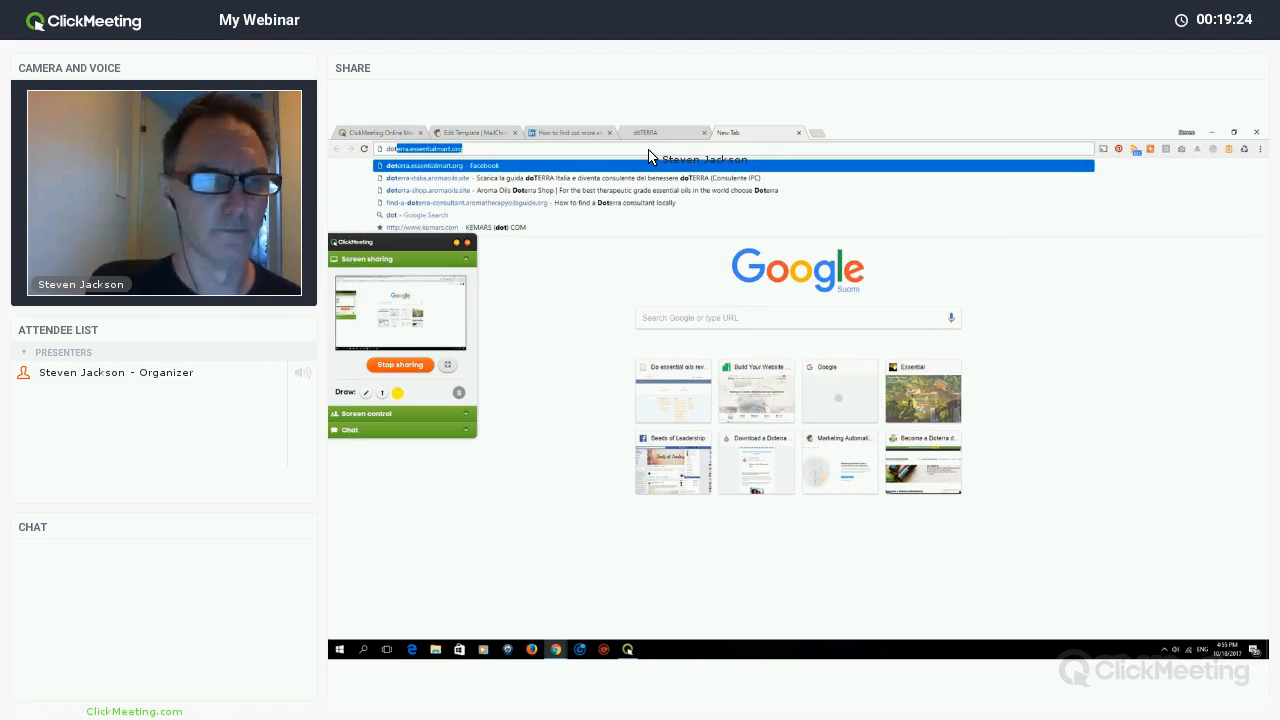
pyautogui.write('erra fr')
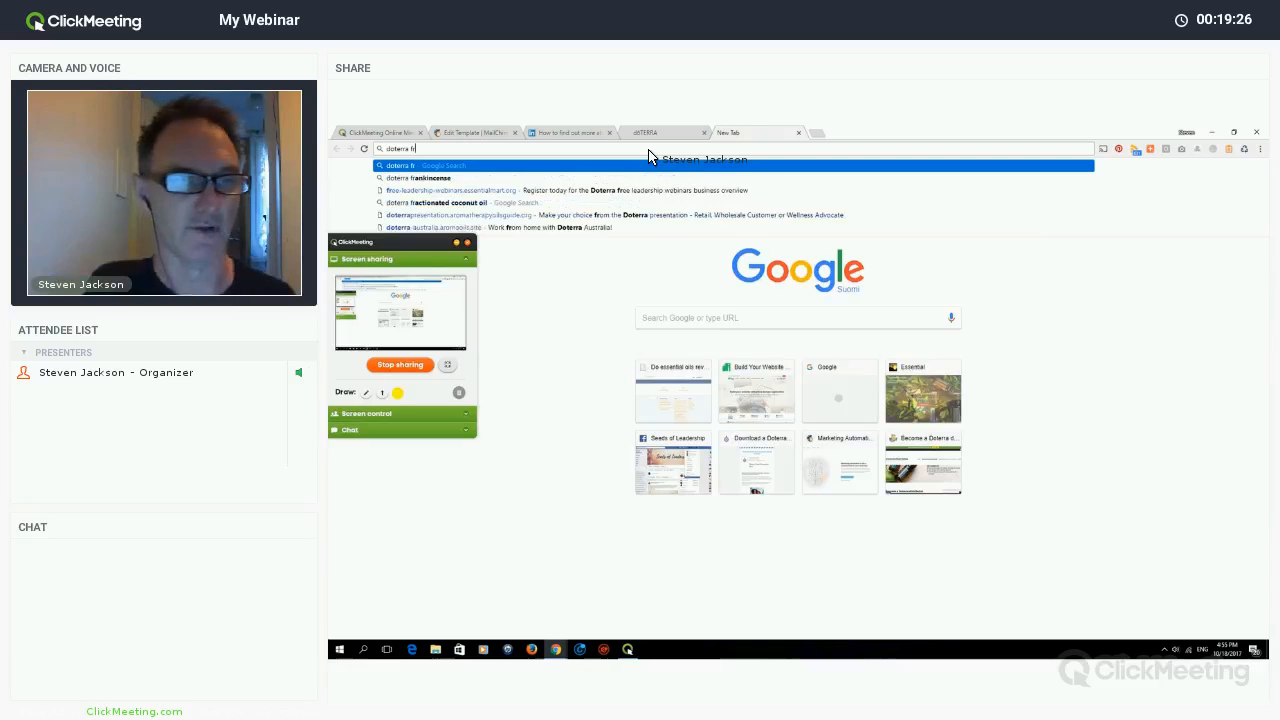
pyautogui.write('a')
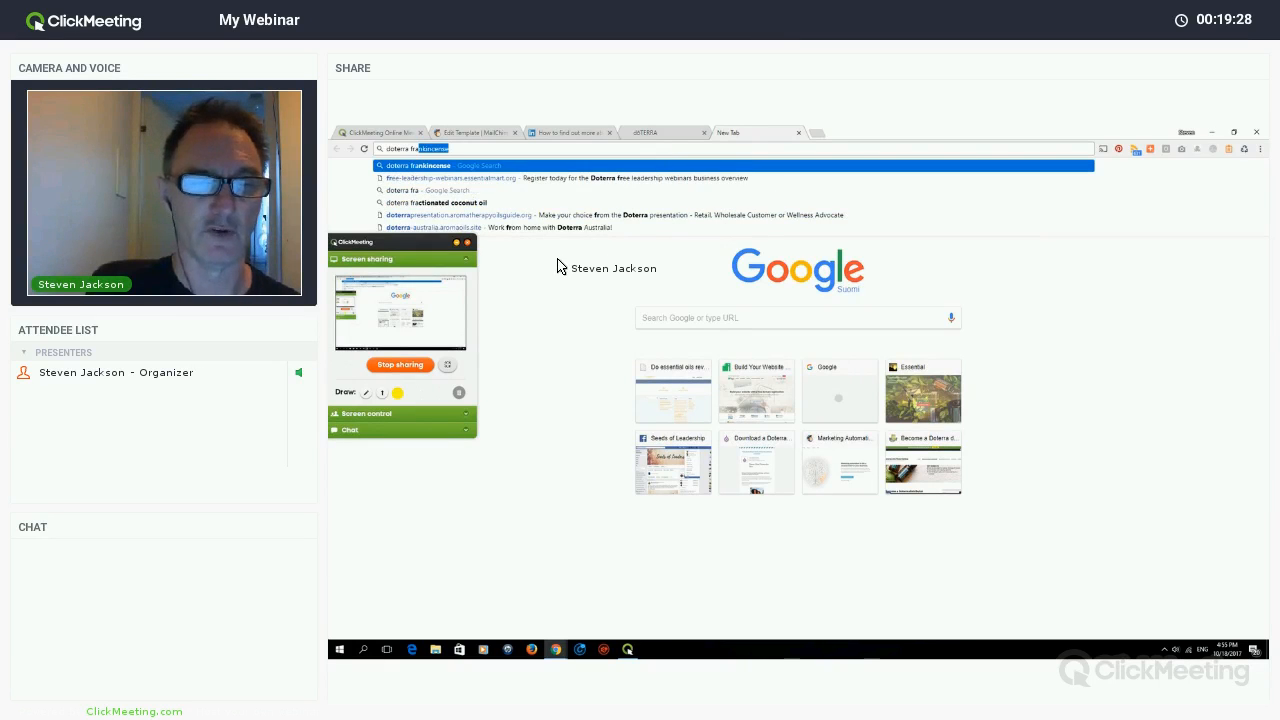
pyautogui.press('Return')
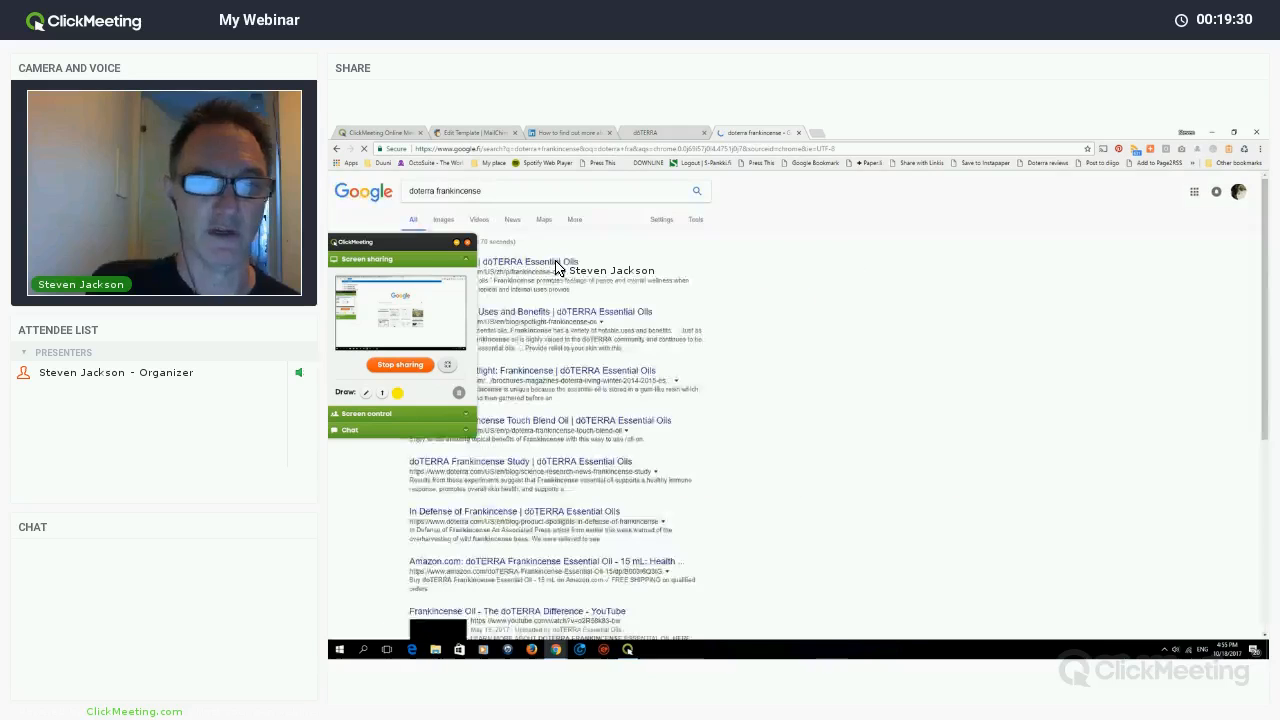
pyautogui.click(557, 268)
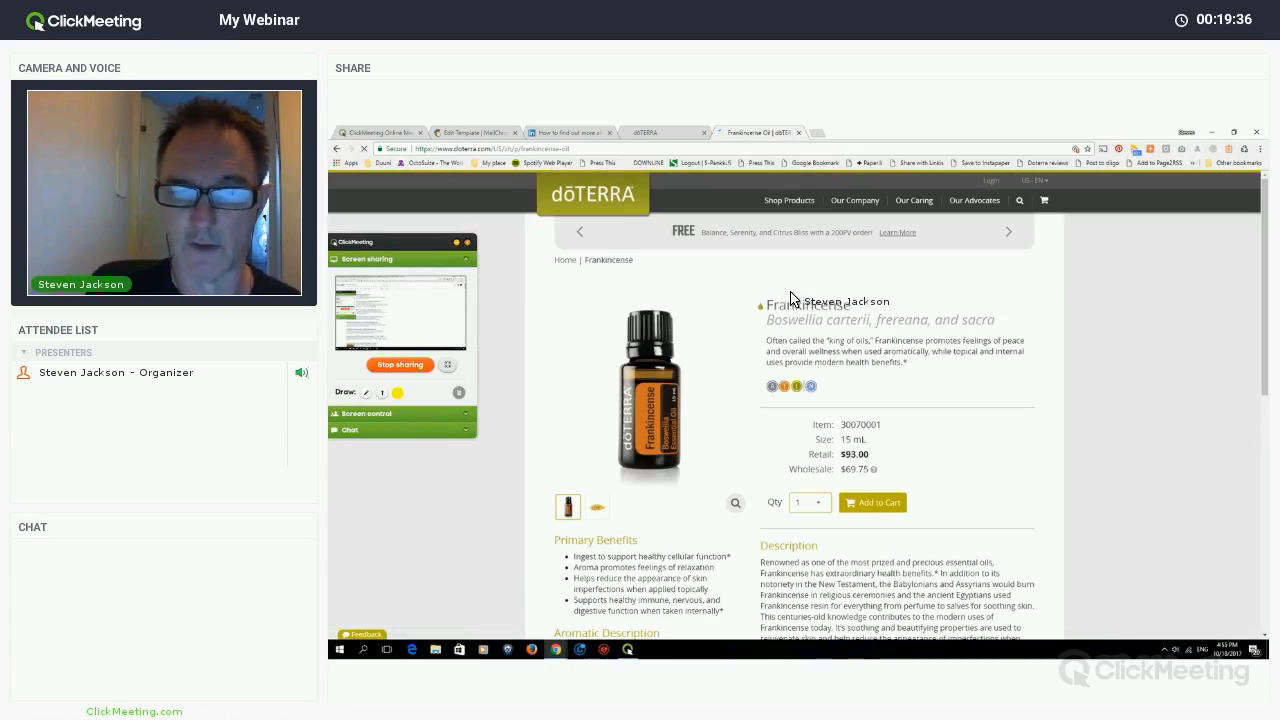
# - Select and copy the Frankincense product description paragraph
pyautogui.scroll(-1, 848, 313)
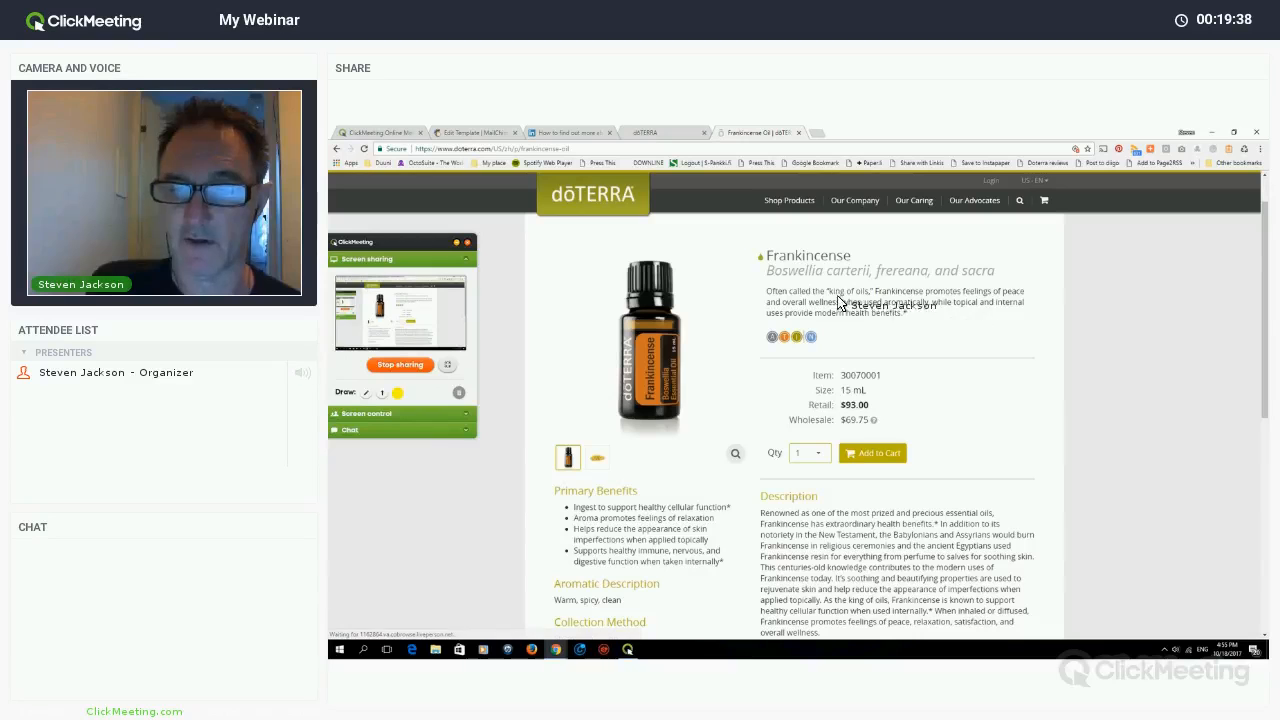
pyautogui.moveTo(806, 290)
pyautogui.mouseDown()
pyautogui.moveTo(777, 288)
pyautogui.moveTo(790, 306)
pyautogui.mouseUp()
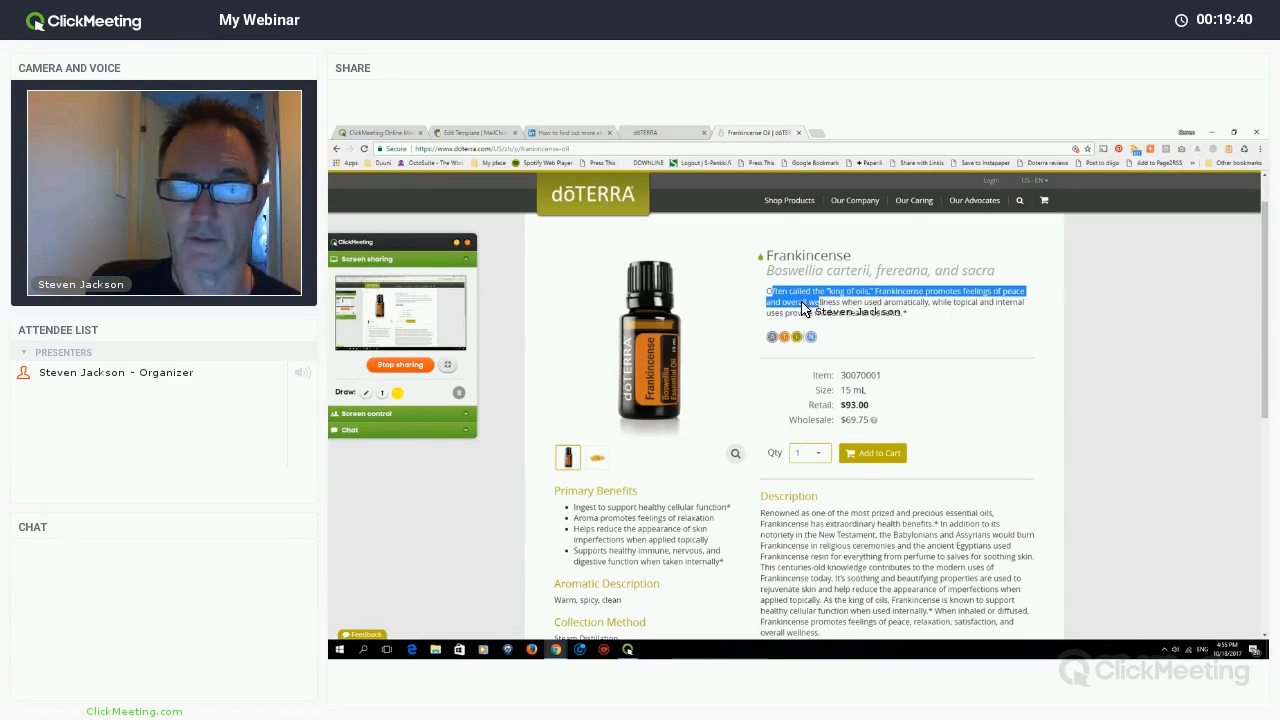
pyautogui.moveTo(902, 313); pyautogui.dragTo(767, 291)
pyautogui.hotkey('ctrl', 'c')
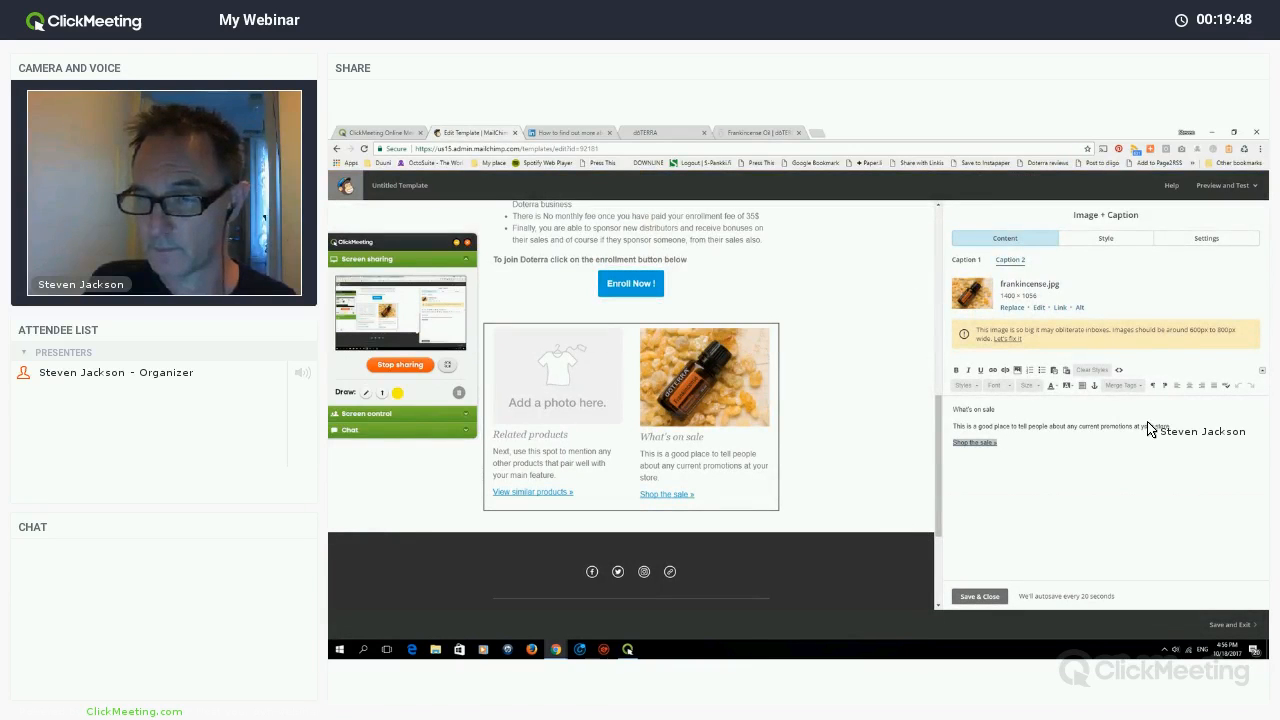
# - Replace the placeholder caption paragraph with the pasted Frankincense description
pyautogui.moveTo(953, 426); pyautogui.dragTo(1171, 427)
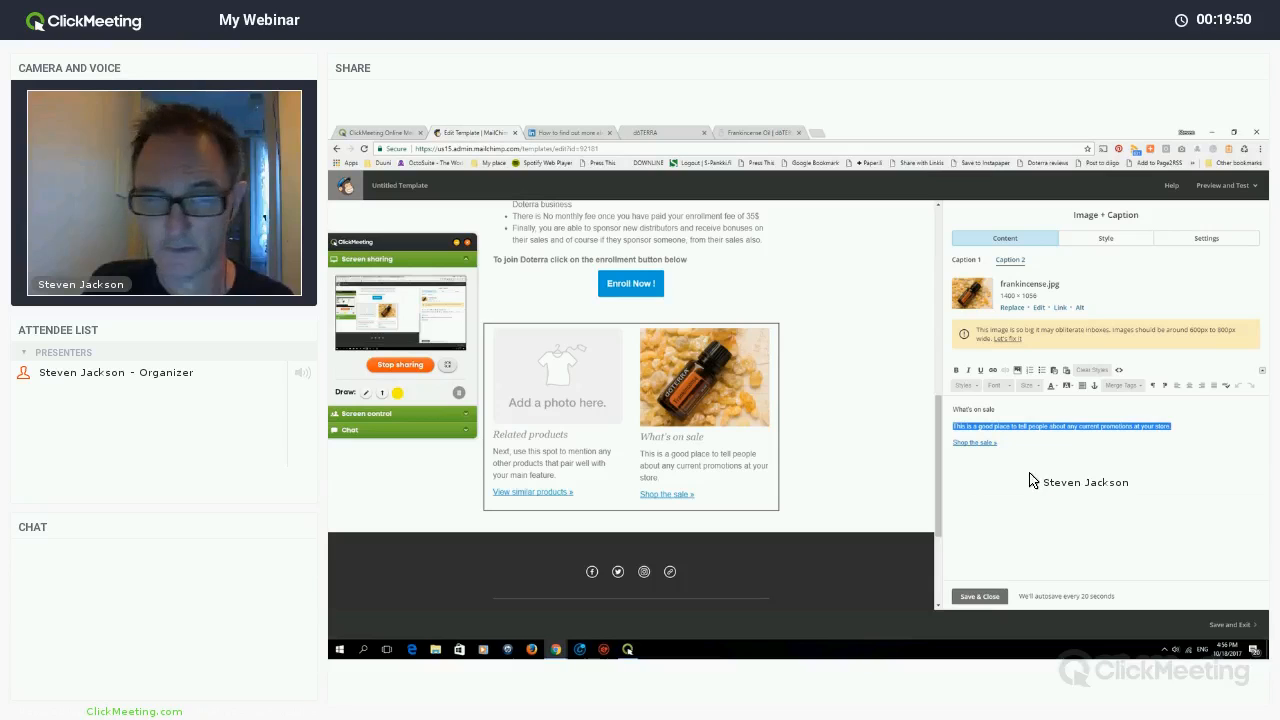
pyautogui.rightClick(1034, 426)
pyautogui.click(1060, 456)
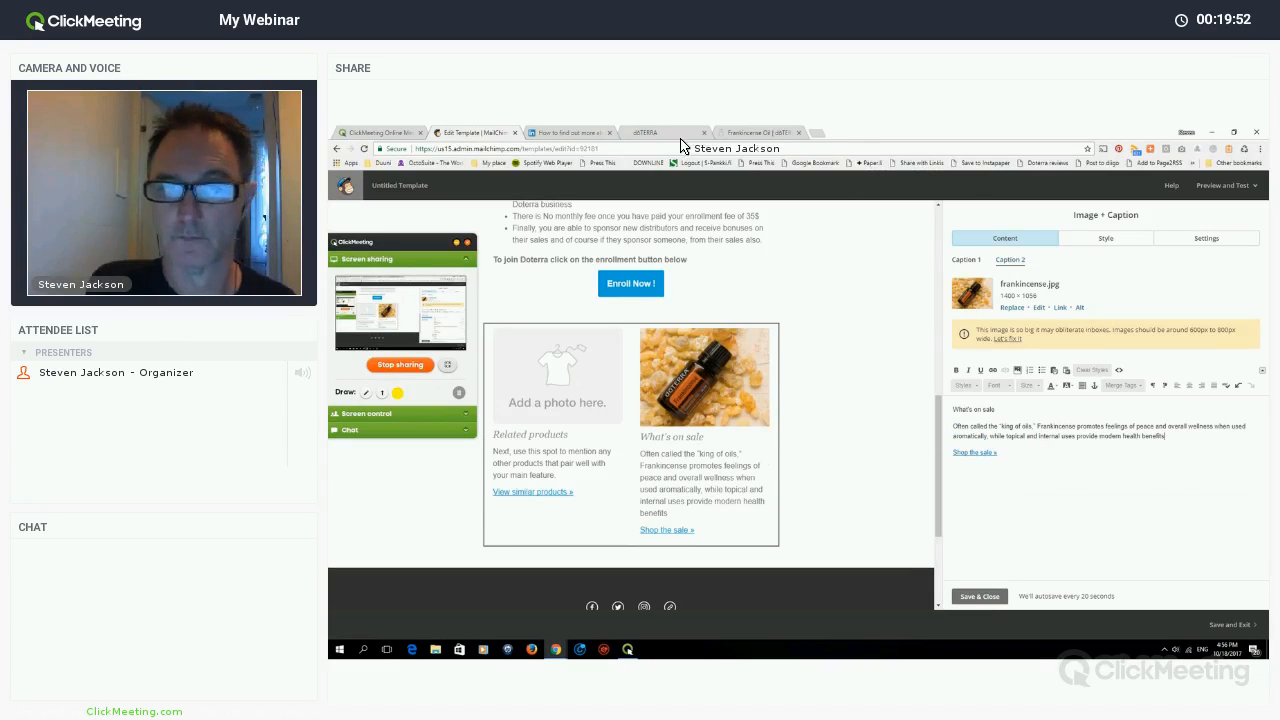
# - Copy the Frankincense heading from doTERRA and retitle the caption 'Frankincense essential oil'
pyautogui.click(568, 132)
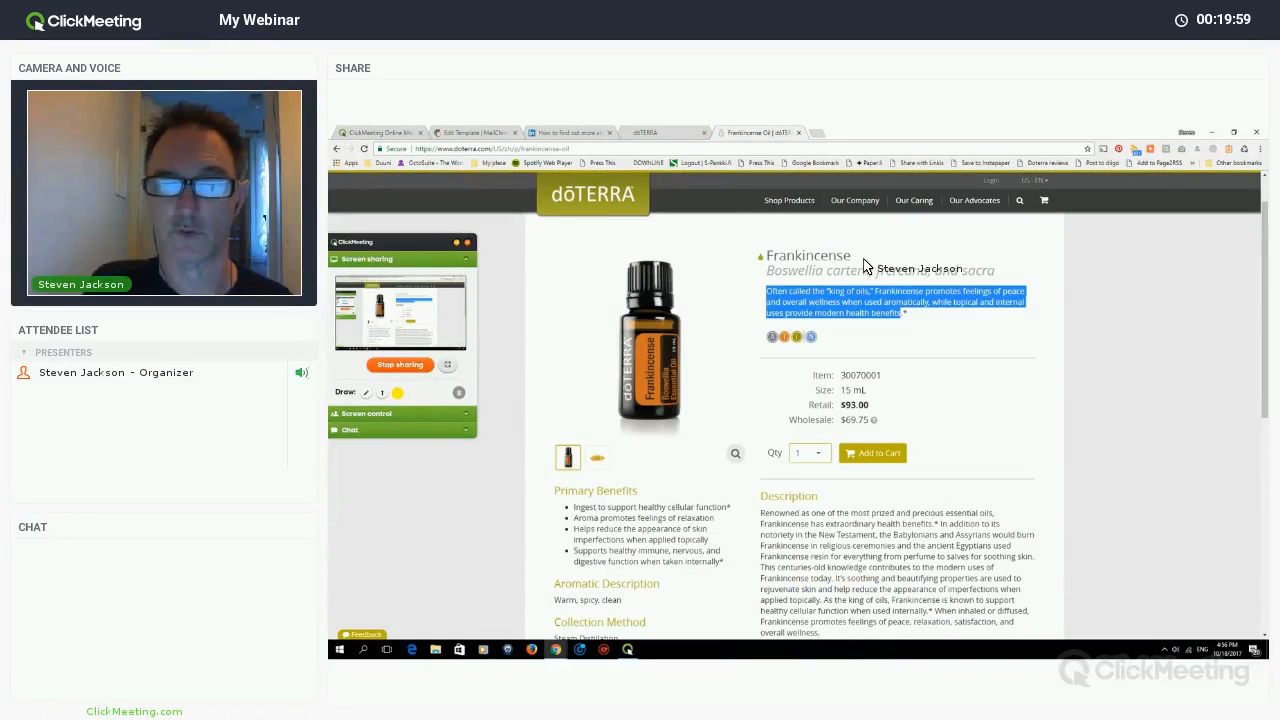
pyautogui.moveTo(767, 256); pyautogui.dragTo(851, 257)
pyautogui.hotkey('ctrl', 'c')
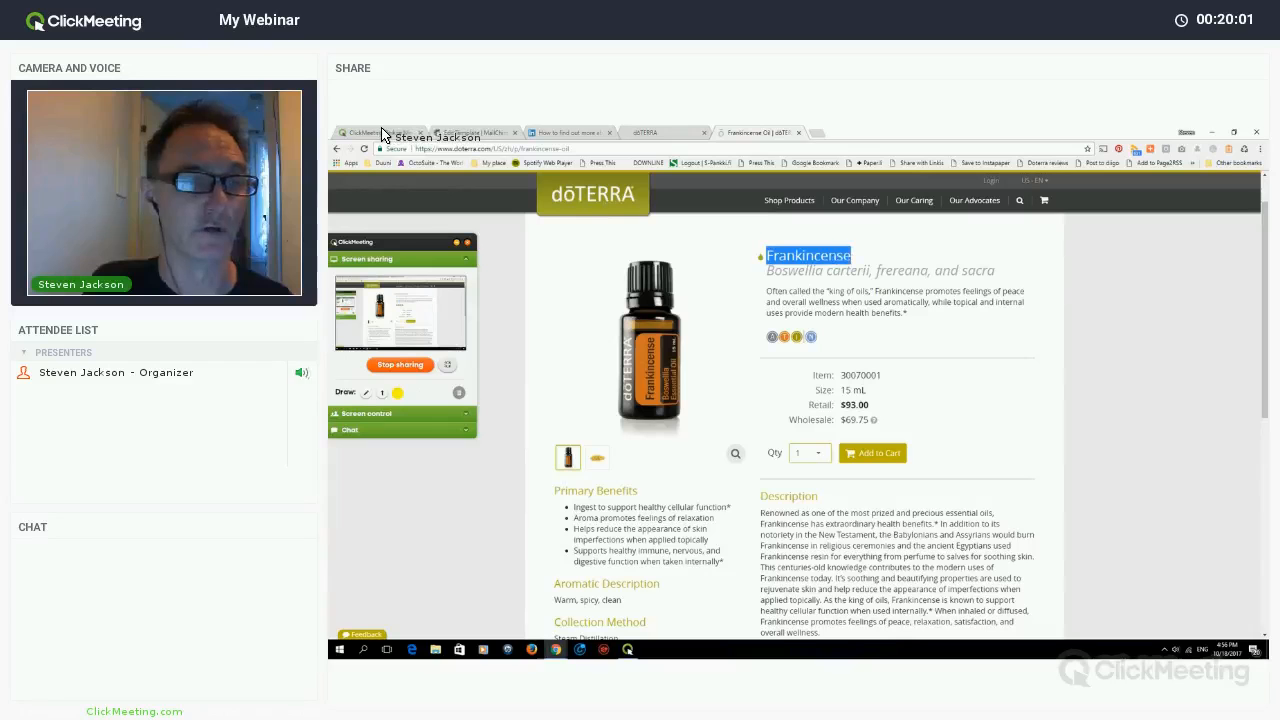
pyautogui.rightClick(845, 254)
pyautogui.click(868, 260)
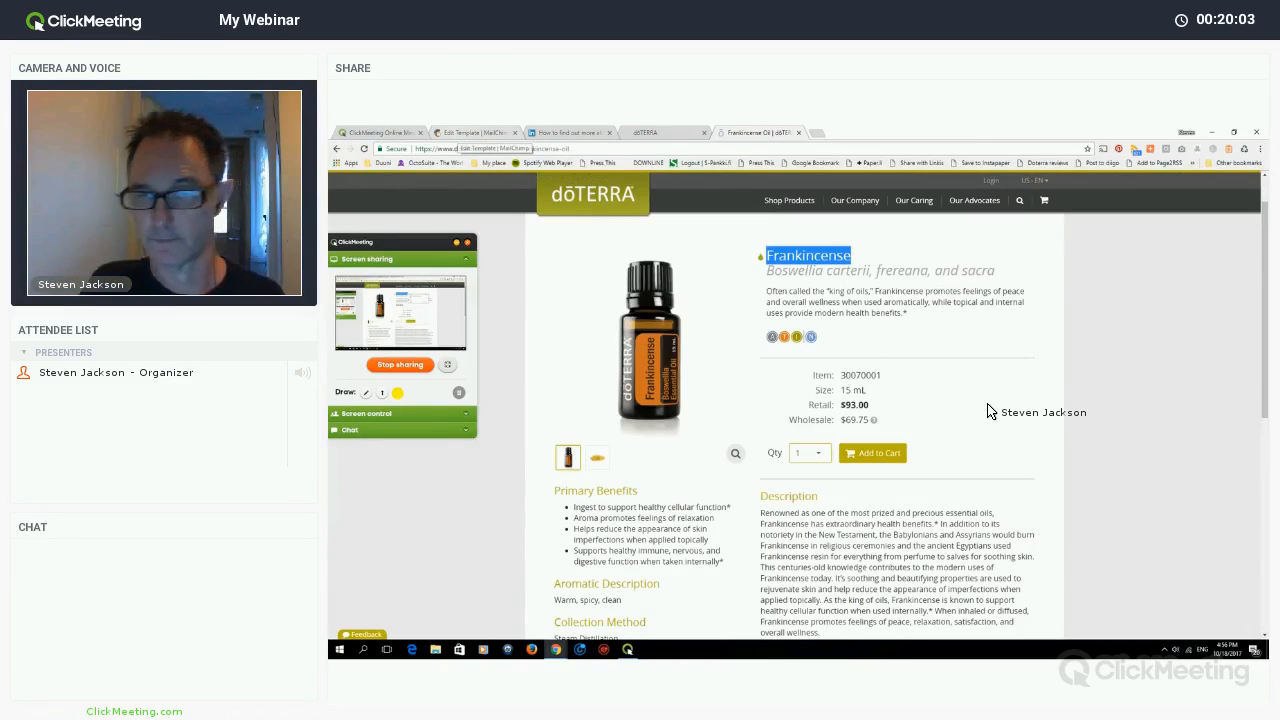
pyautogui.hotkey('ctrl', 'Tab')
pyautogui.hotkey('ctrl', 'Tab')
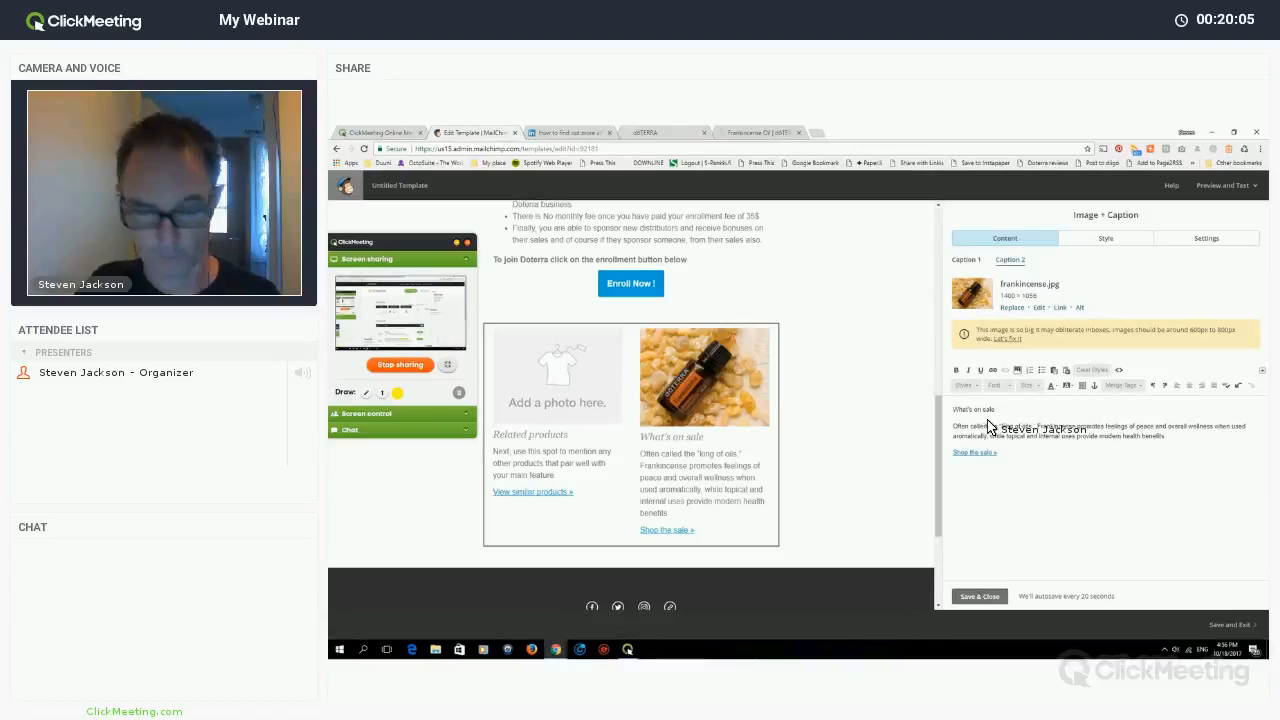
pyautogui.tripleClick(982, 410)
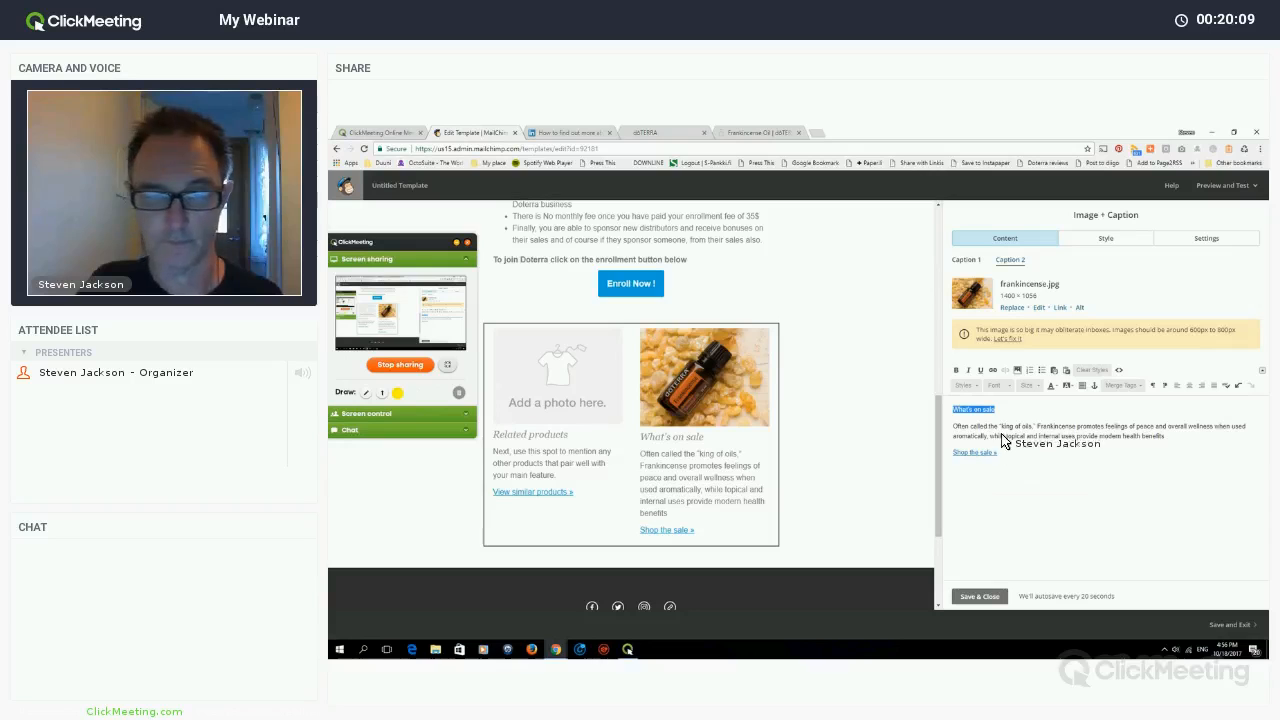
pyautogui.rightClick(986, 411)
pyautogui.hotkey('ctrl', 'v')
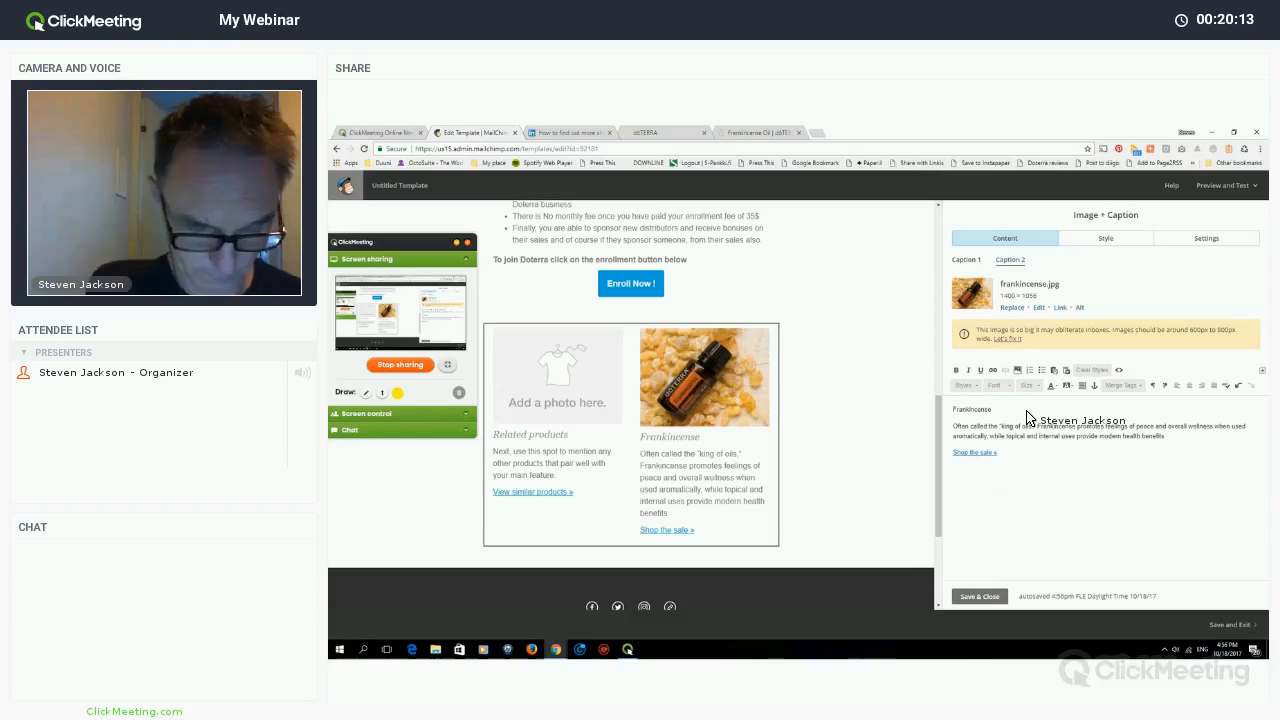
pyautogui.write('essentoia')
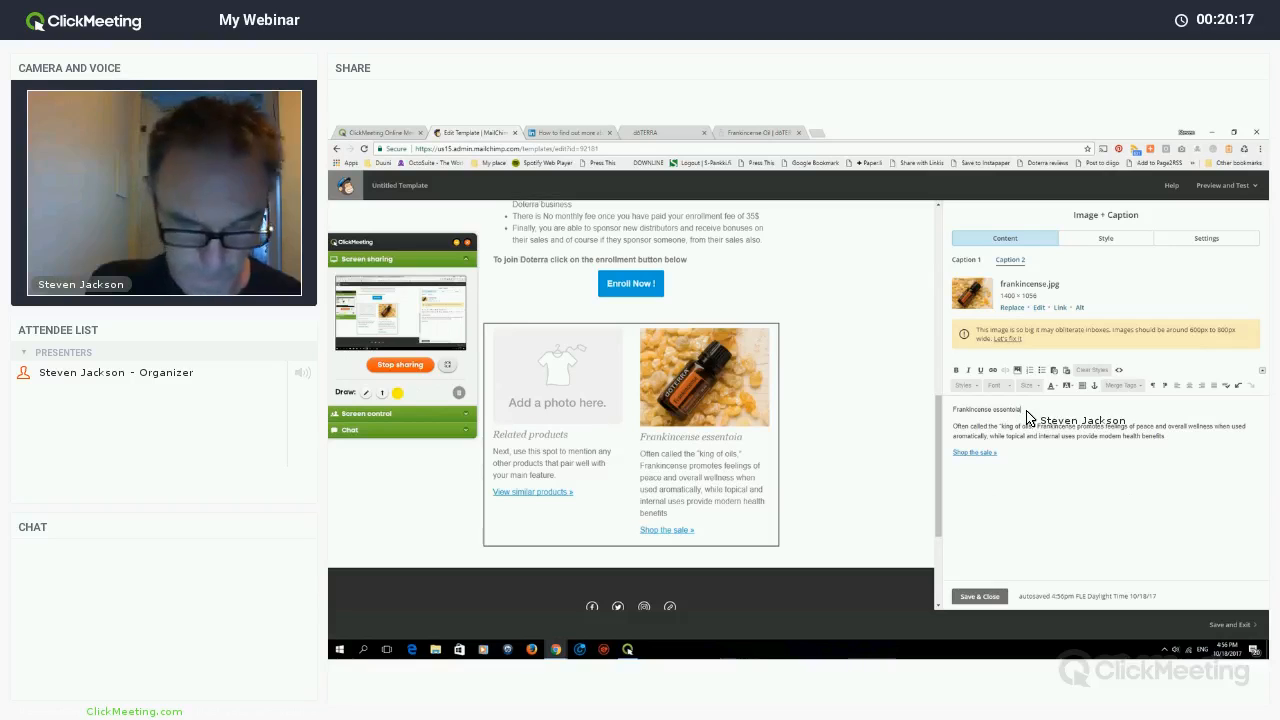
pyautogui.press('BackSpace')
pyautogui.press('BackSpace')
pyautogui.press('BackSpace')
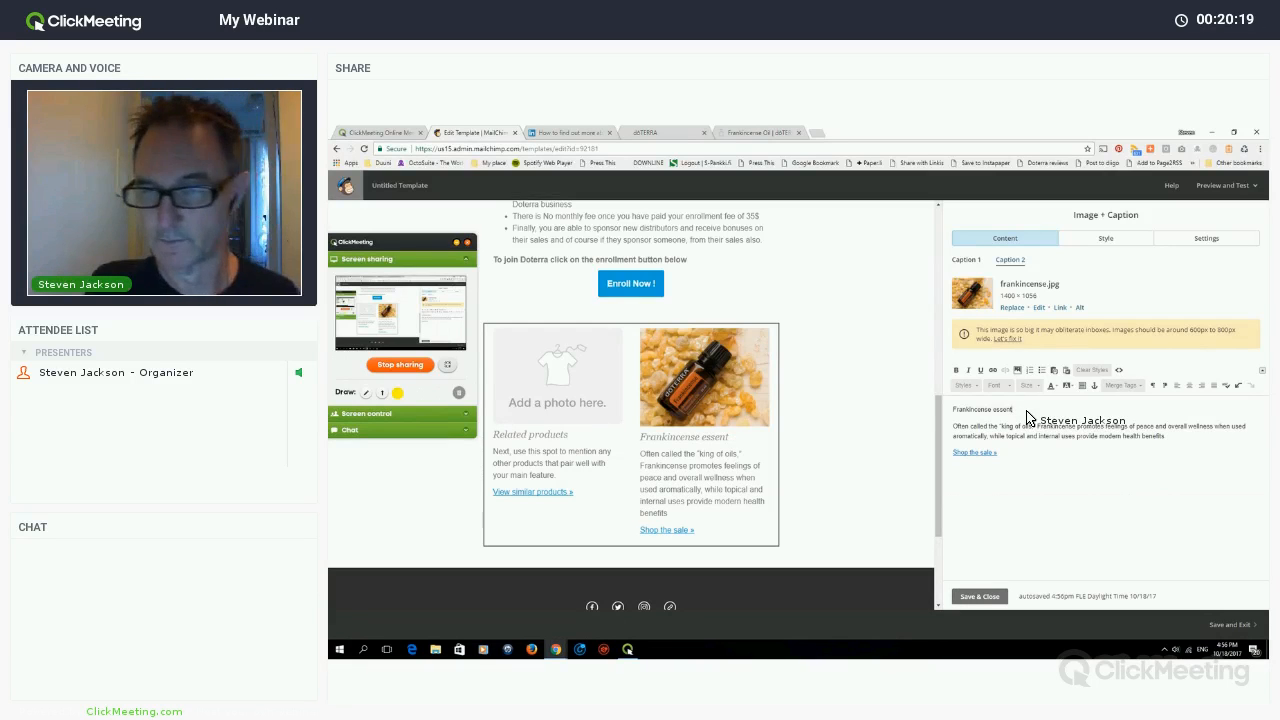
pyautogui.write('ial oil')
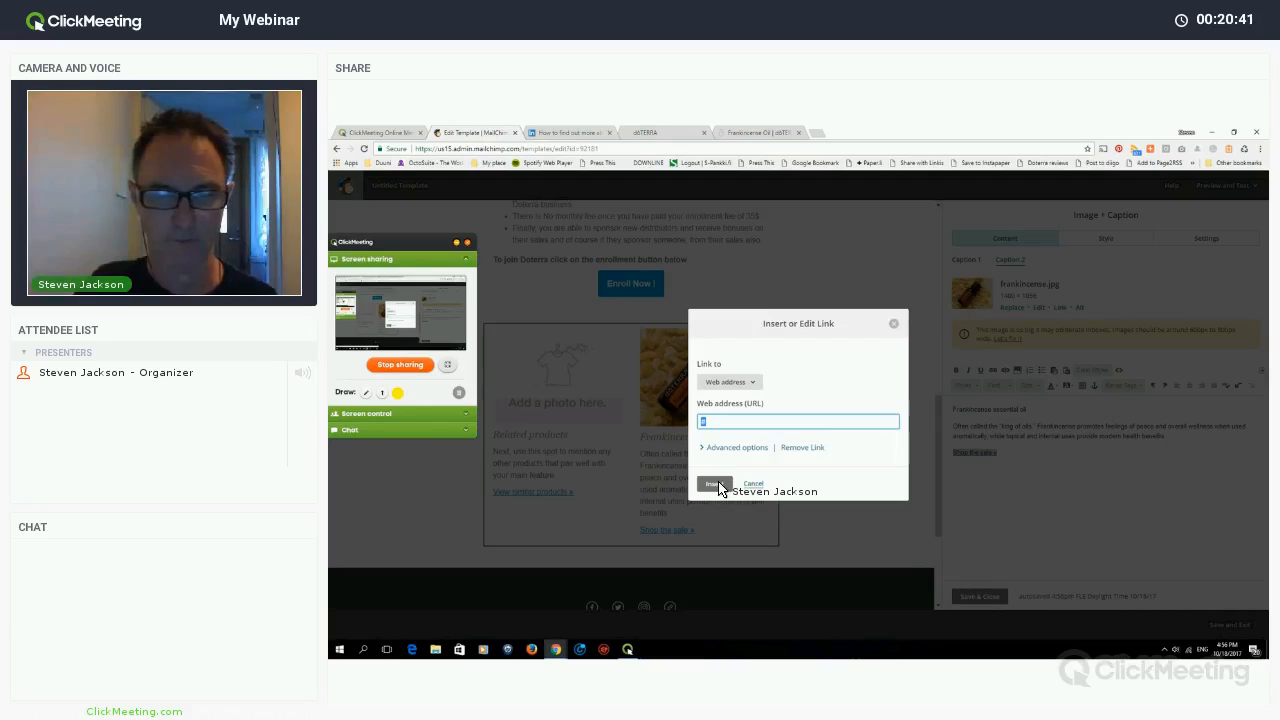
# - Link Shop the sale to the mydoterra address and save the block
pyautogui.hotkey('ctrl', 'v')
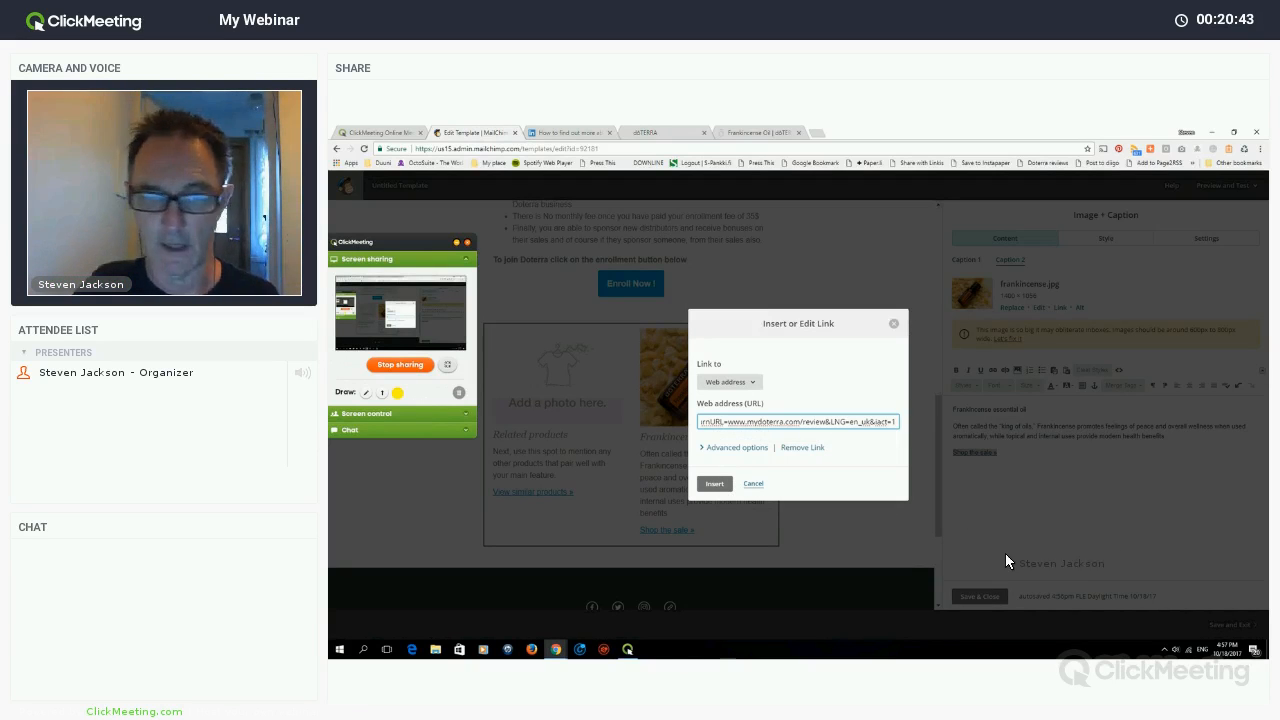
pyautogui.click(971, 592)
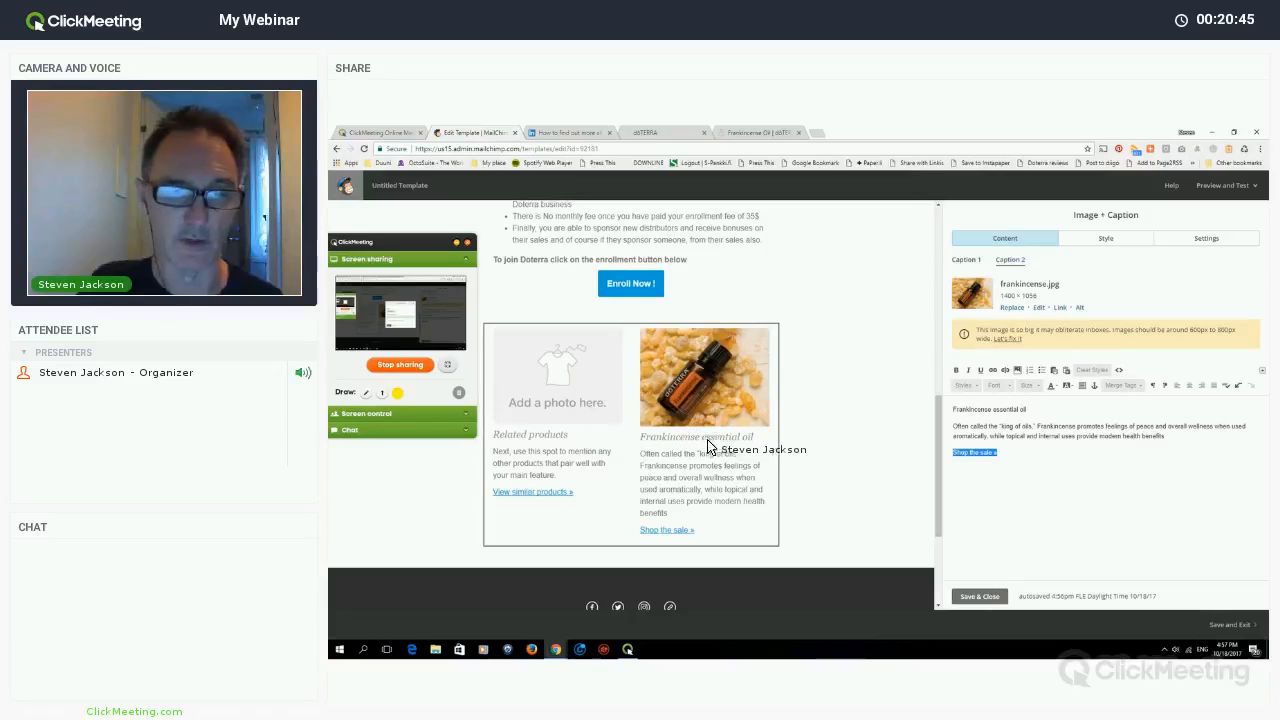
pyautogui.click(978, 596)
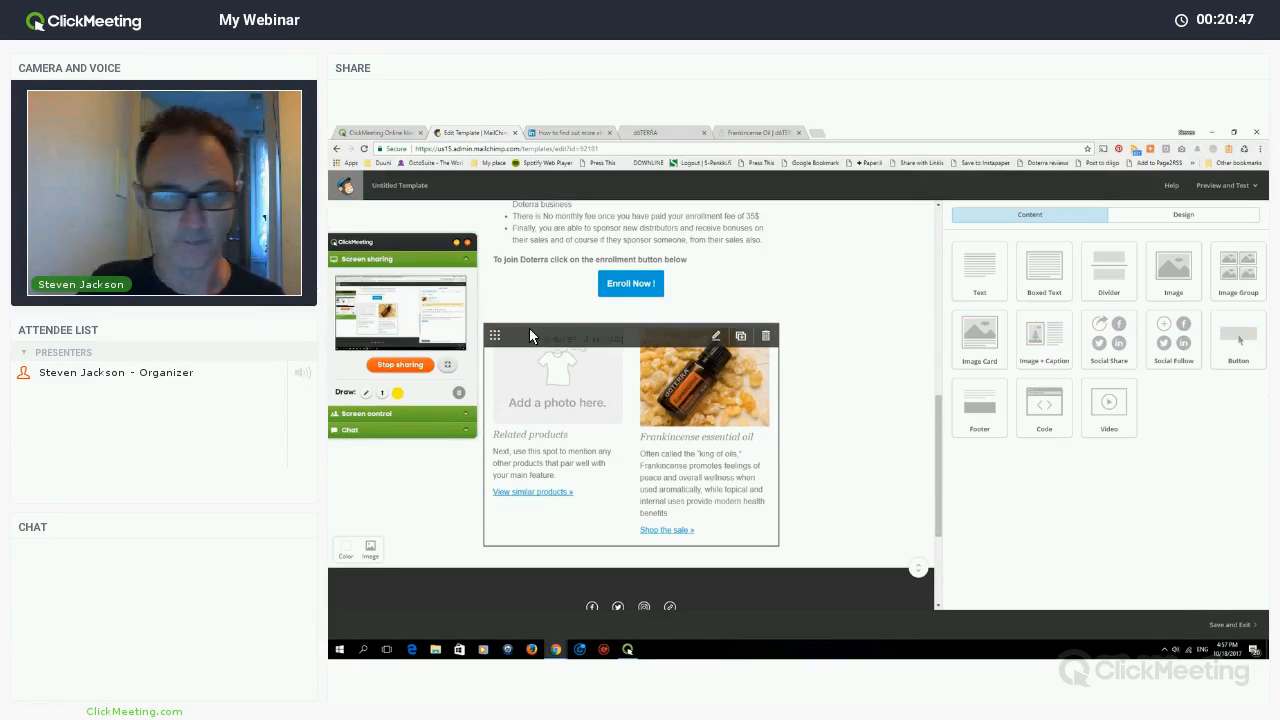
# - Review the footer's Social Follow icons and close their settings
pyautogui.scroll(-2, 706, 432)
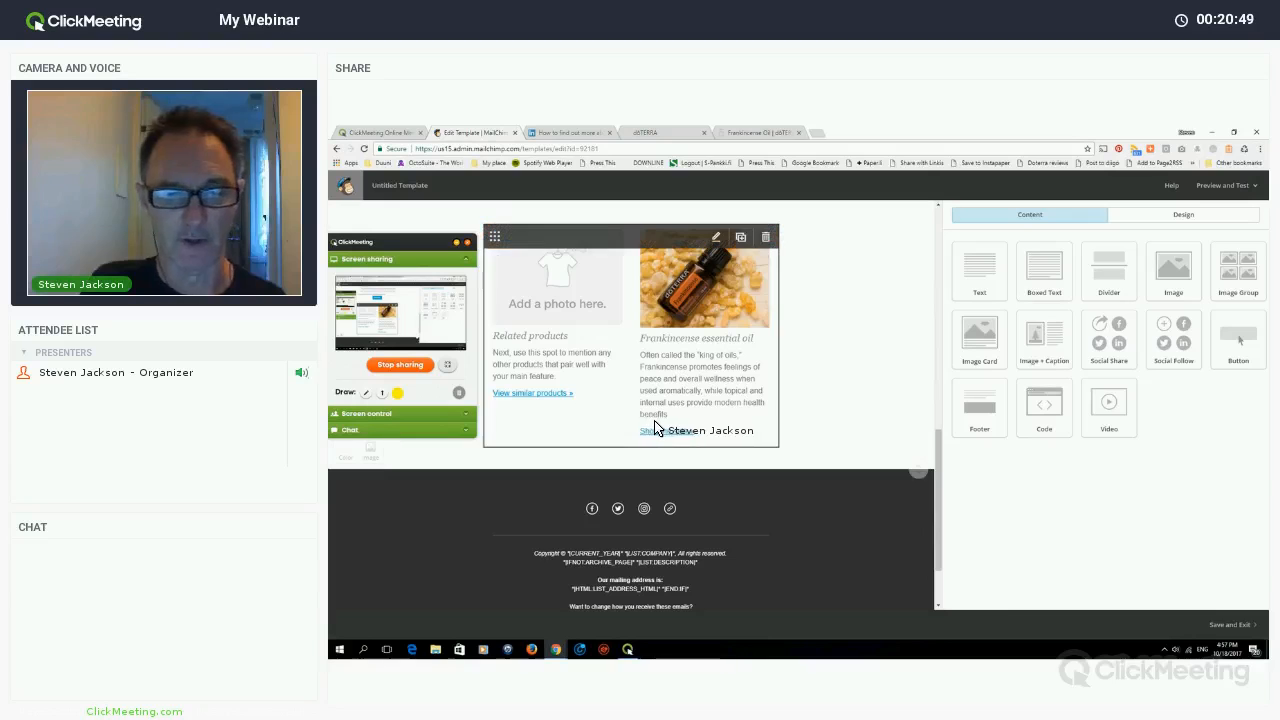
pyautogui.scroll(-2, 659, 429)
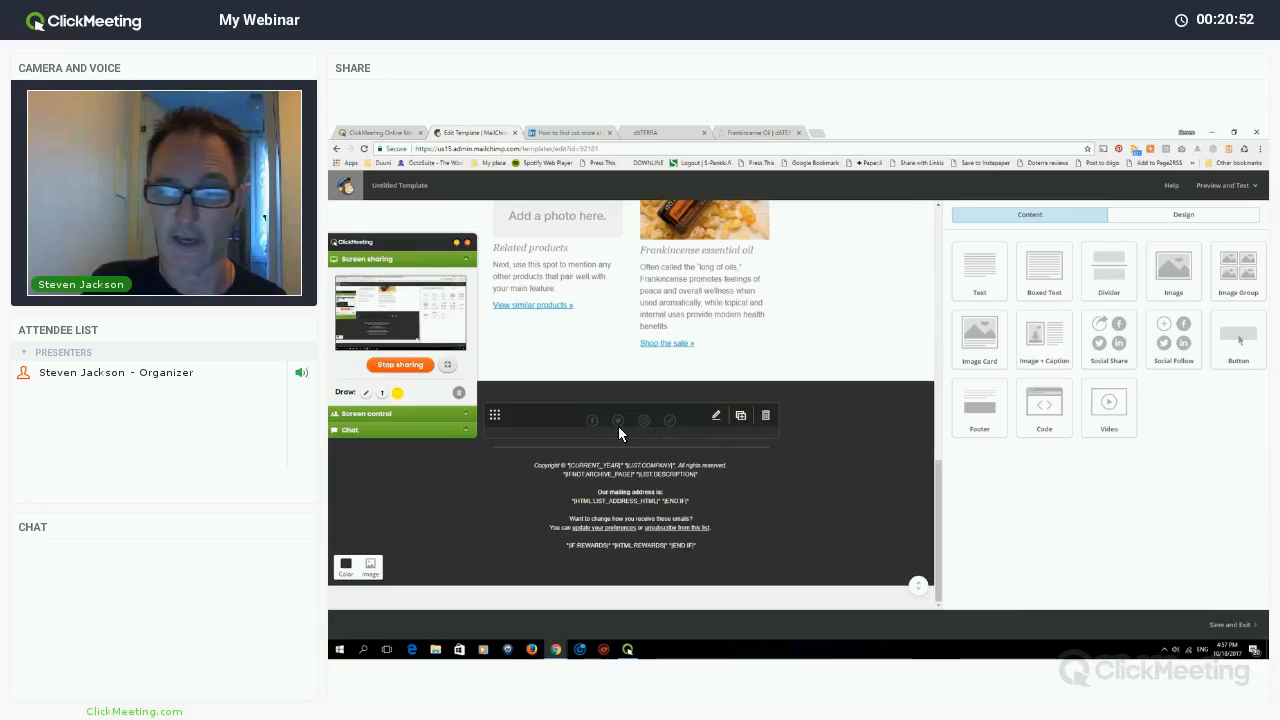
pyautogui.click(717, 414)
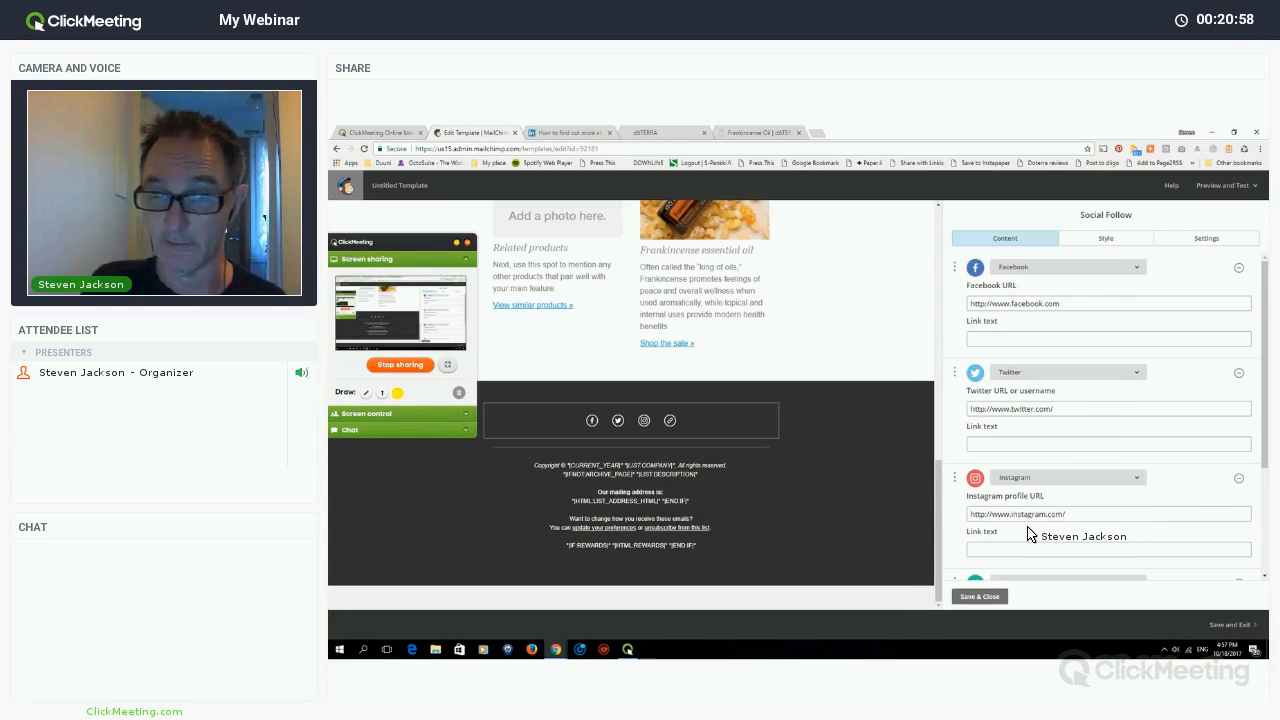
pyautogui.scroll(-1, 1030, 530)
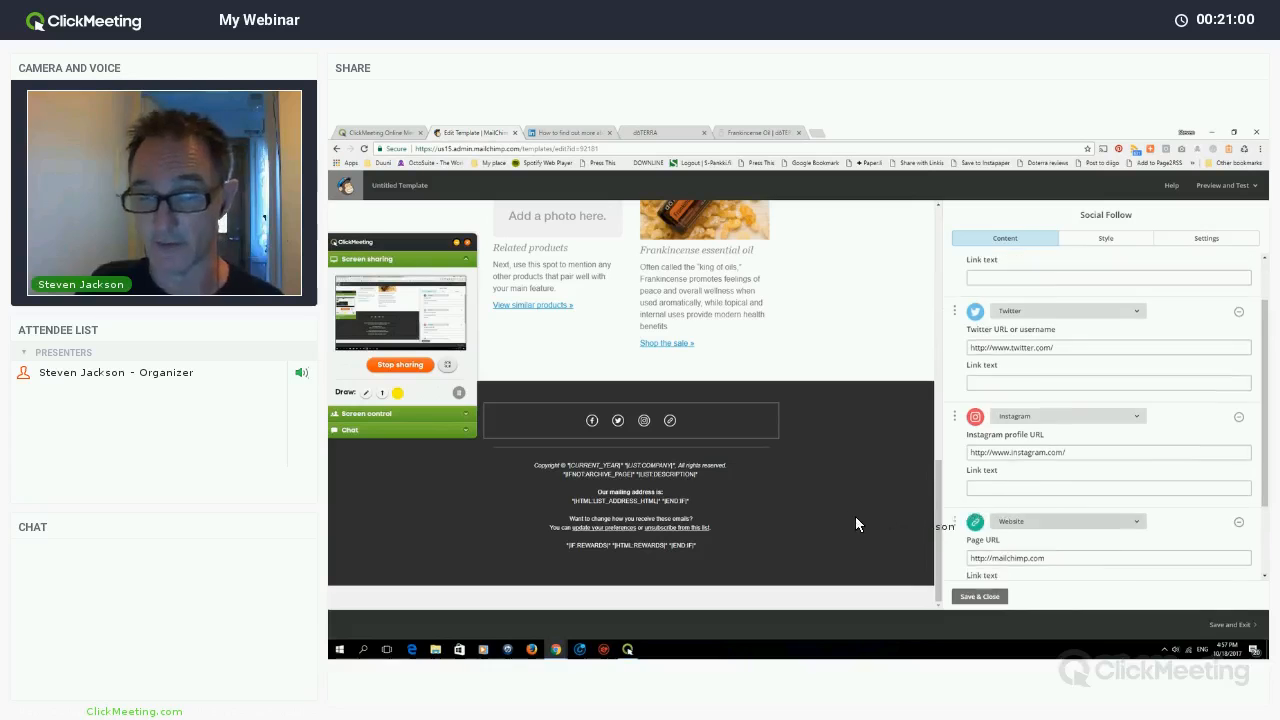
pyautogui.scroll(-2, 1100, 480)
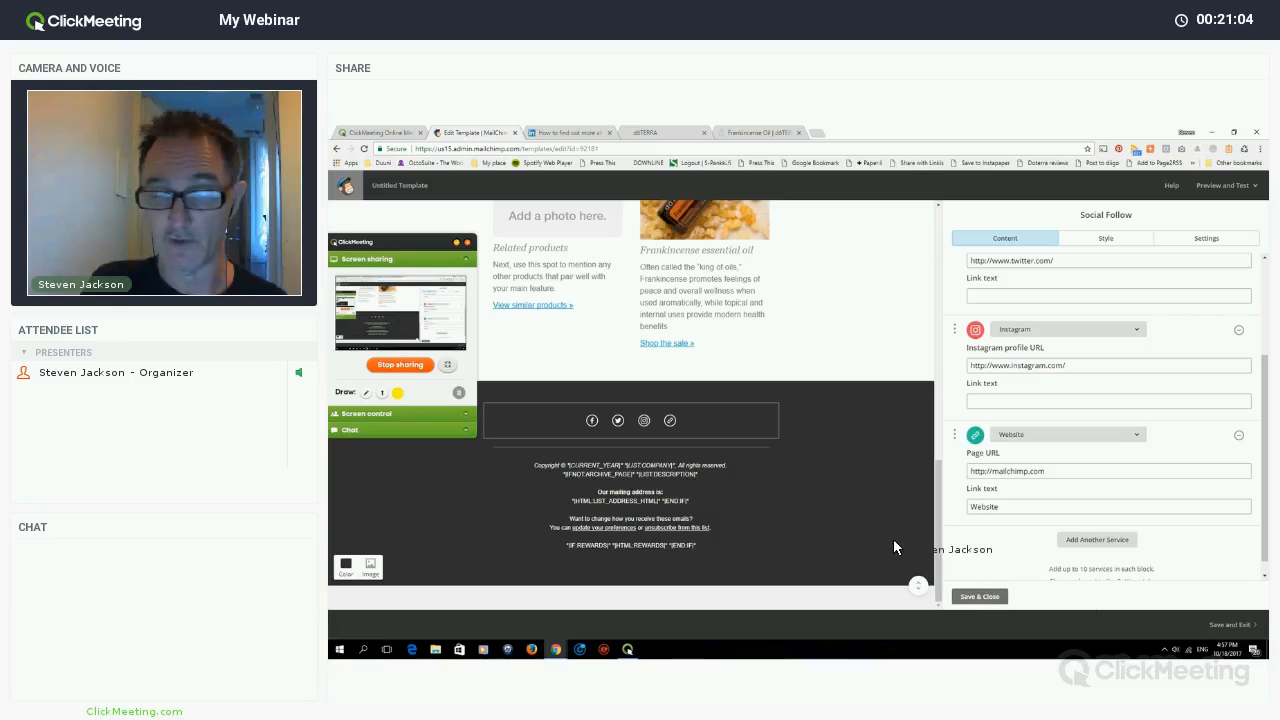
pyautogui.scroll(3, 812, 475)
pyautogui.click(851, 474)
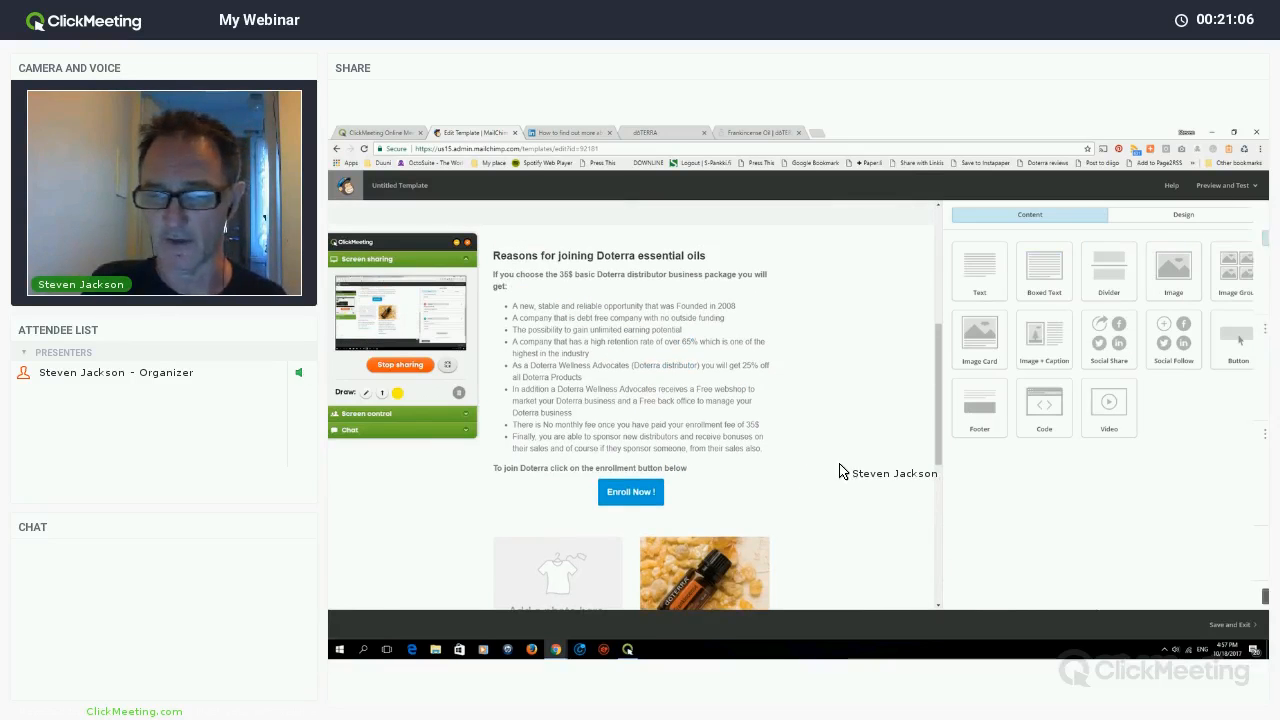
pyautogui.scroll(-2, 857, 474)
pyautogui.scroll(-5, 1007, 546)
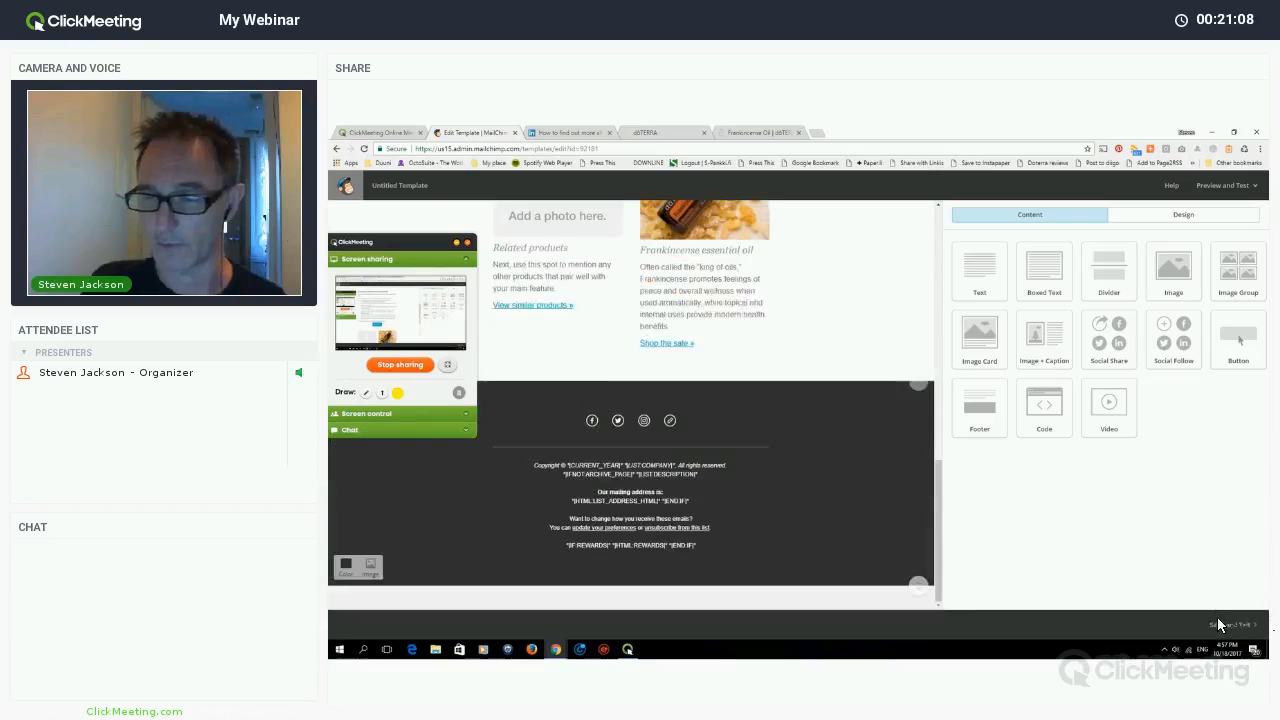
pyautogui.scroll(3, 1219, 628)
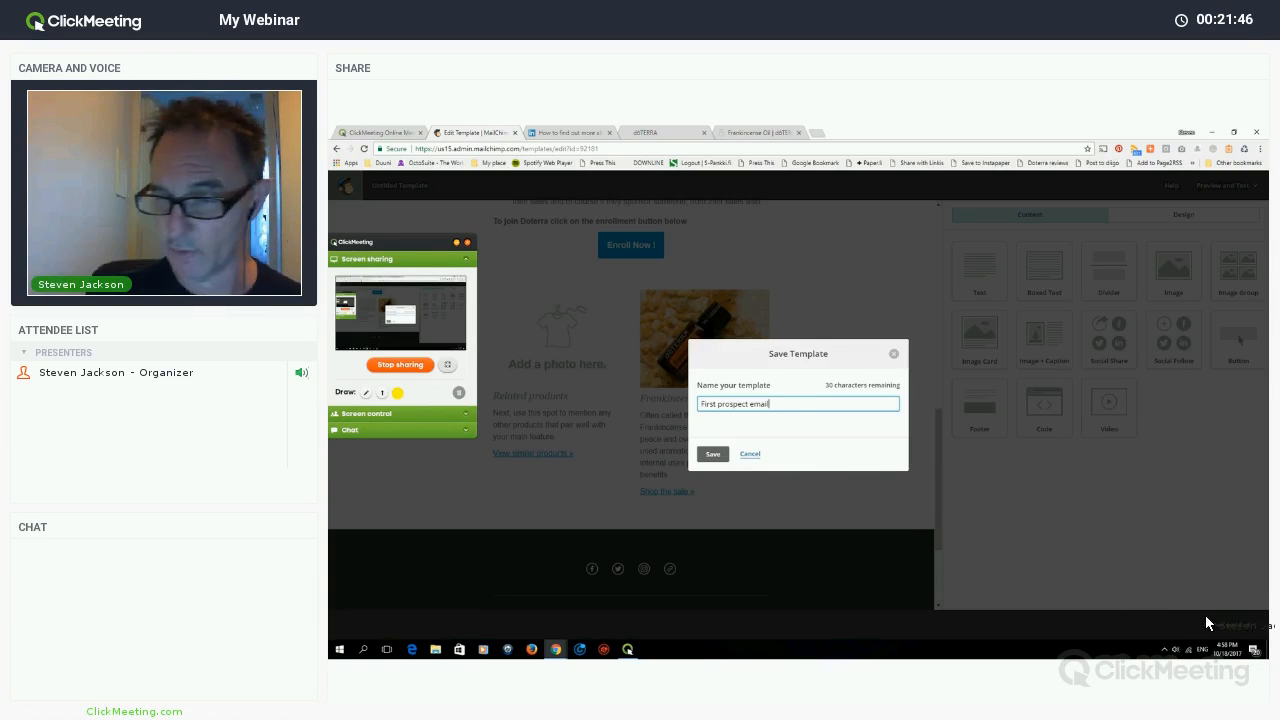
# - Save the template under the name 'First prospect email'
pyautogui.press('Return')
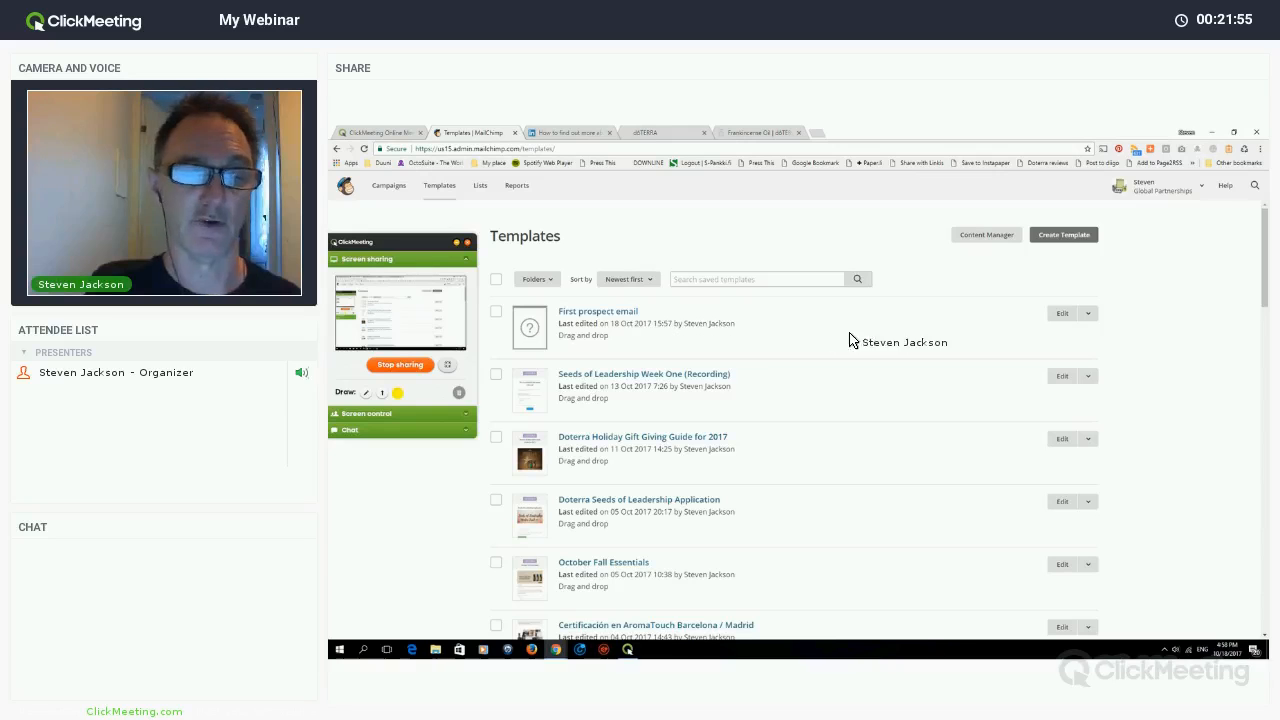
# - Choose Create campaign from the First prospect email template's Edit dropdown
pyautogui.click(1088, 314)
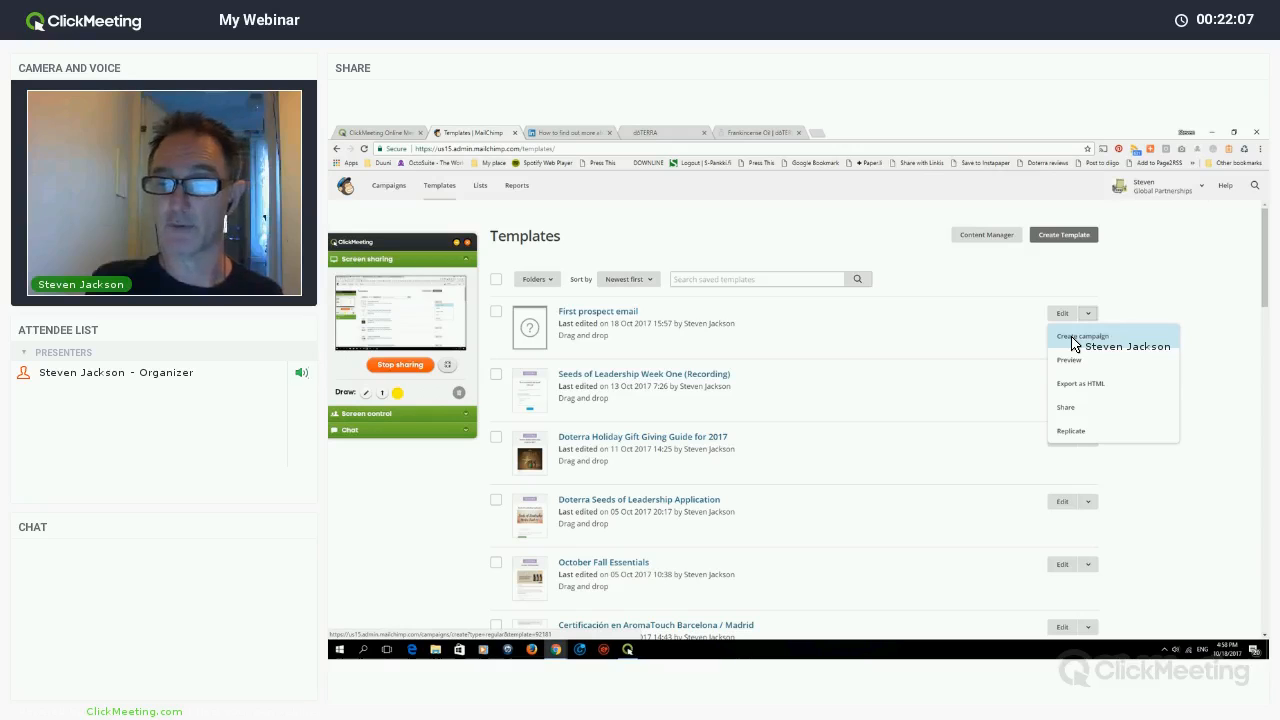
pyautogui.click(1075, 343)
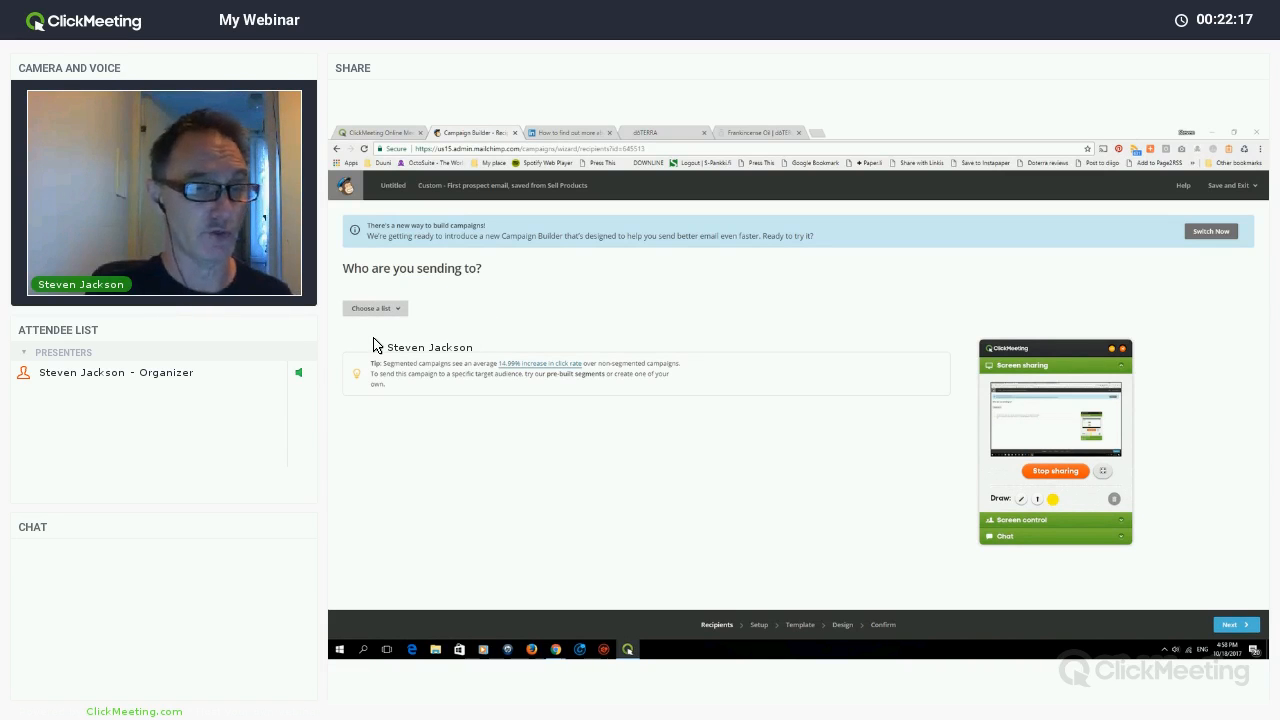
# - Pick My List as the campaign's recipient list
pyautogui.click(375, 309)
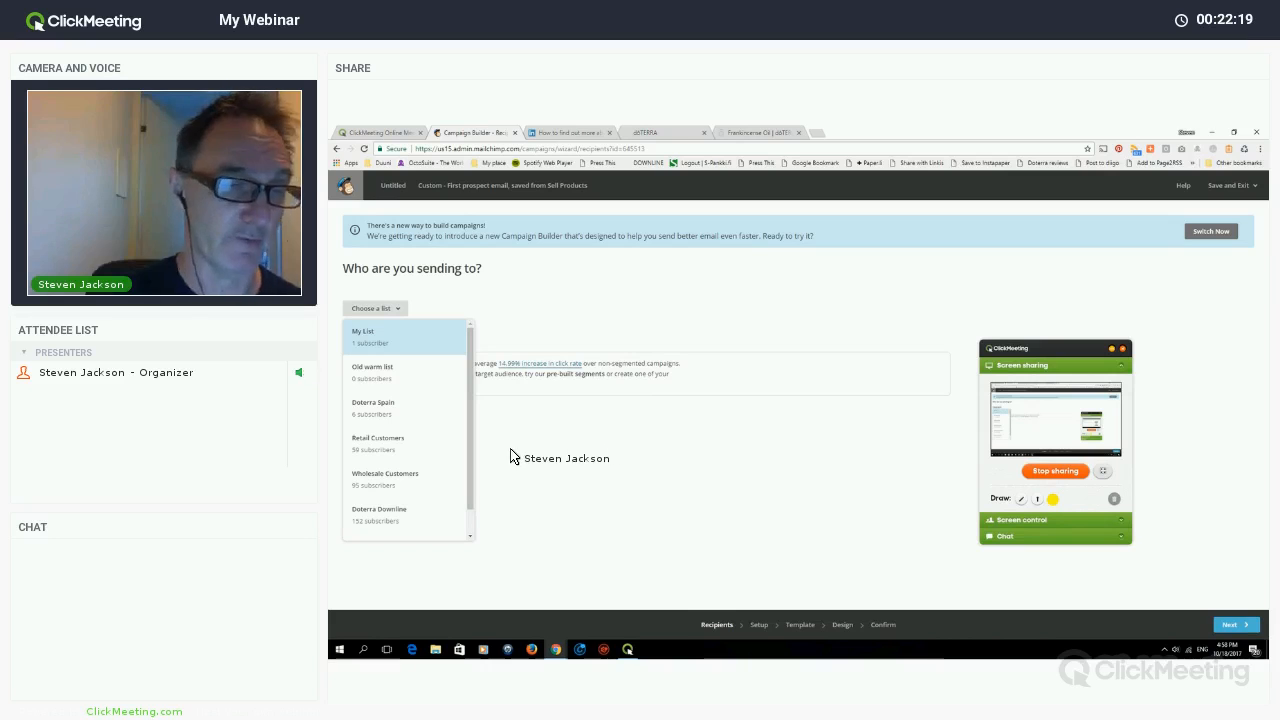
pyautogui.click(404, 337)
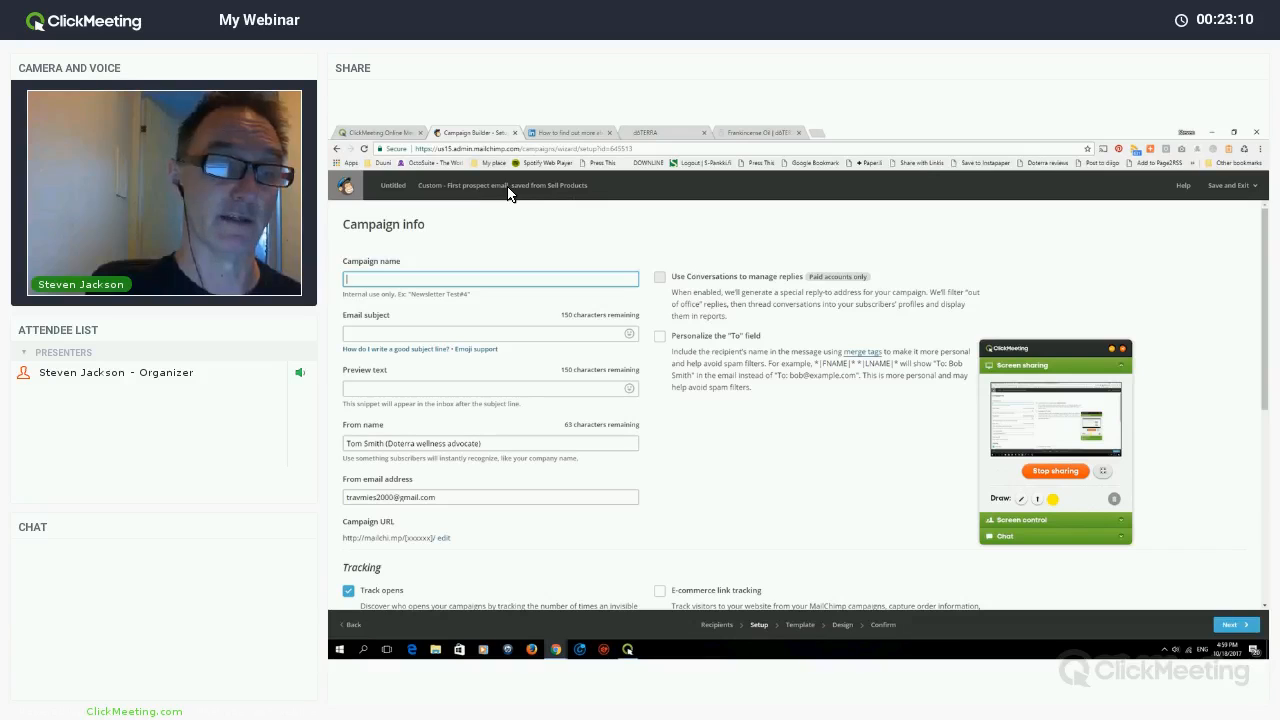
# - Name the campaign 'First prospect email' and set the subject 'Doterra information newsletter'
pyautogui.moveTo(447, 185); pyautogui.dragTo(509, 186)
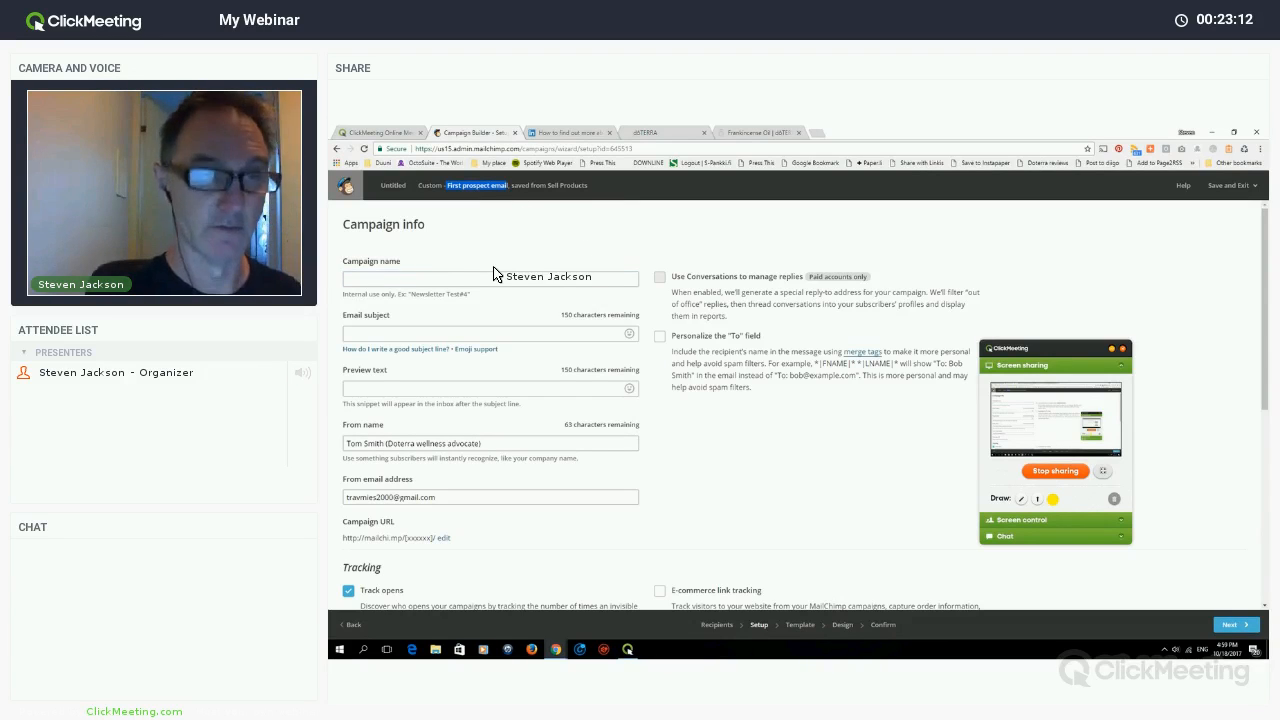
pyautogui.click(449, 284)
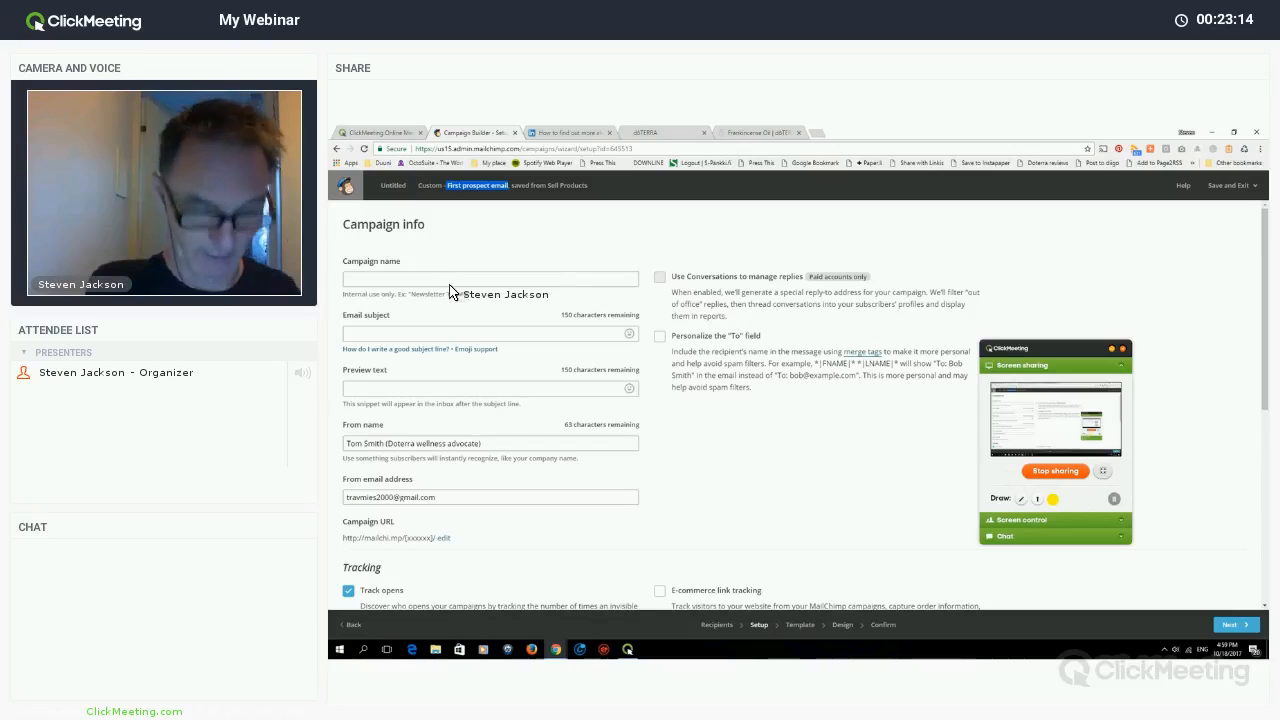
pyautogui.click(409, 336)
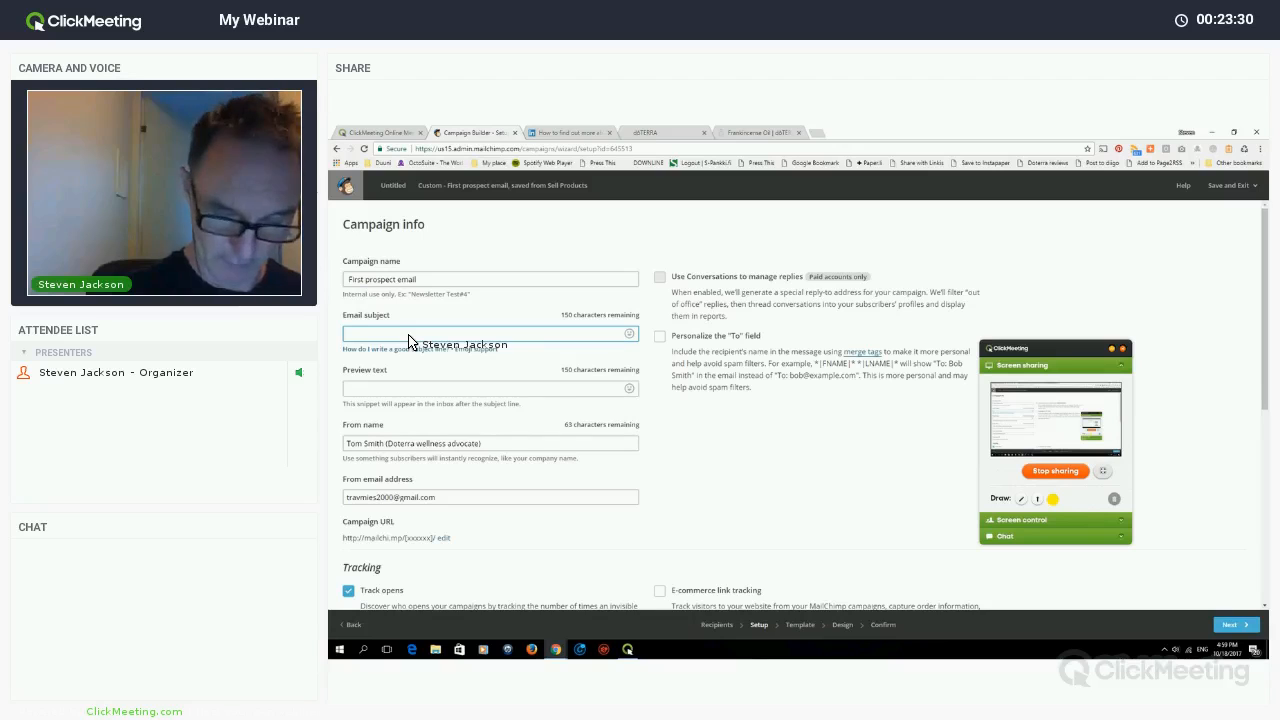
pyautogui.write('Doterra')
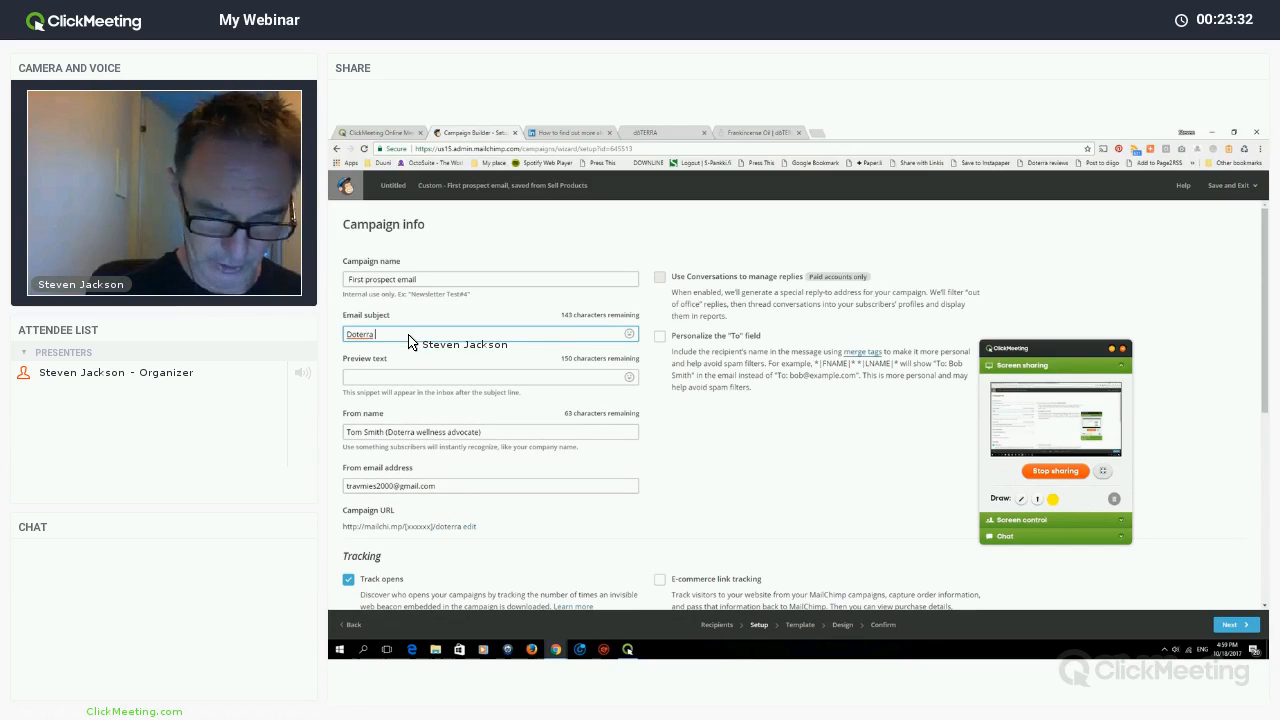
pyautogui.write(' inform')
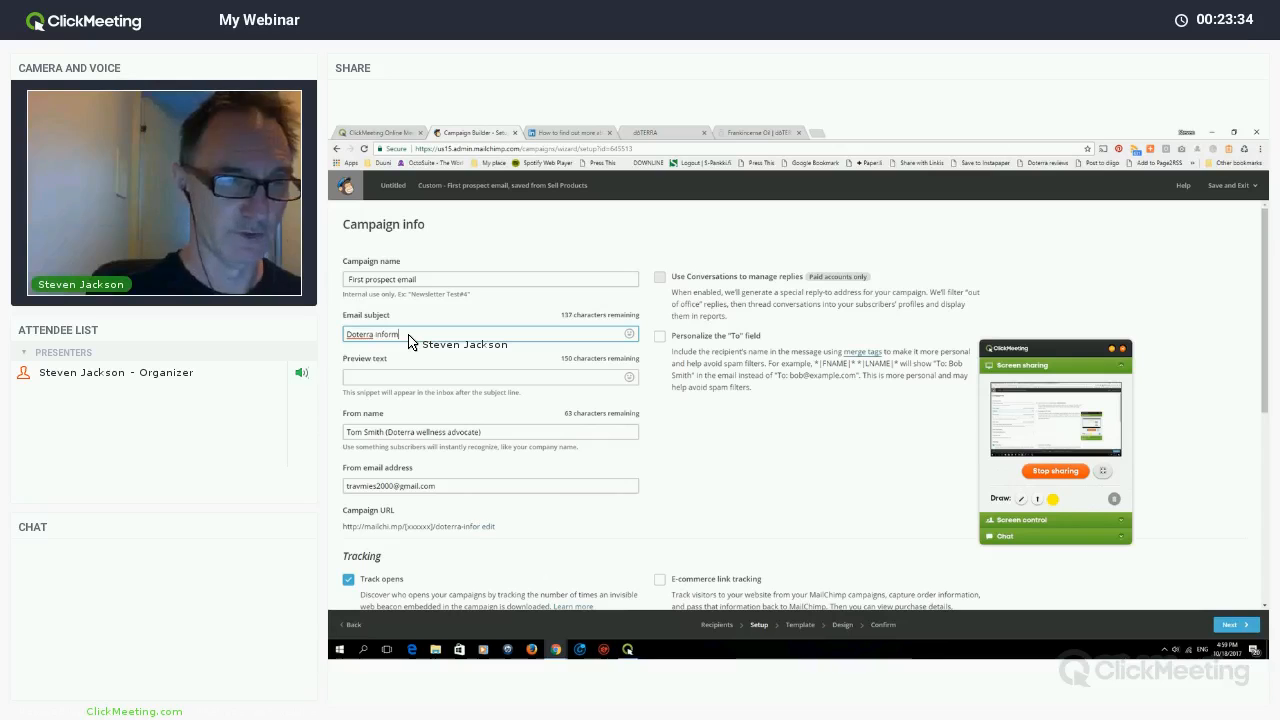
pyautogui.write('atio')
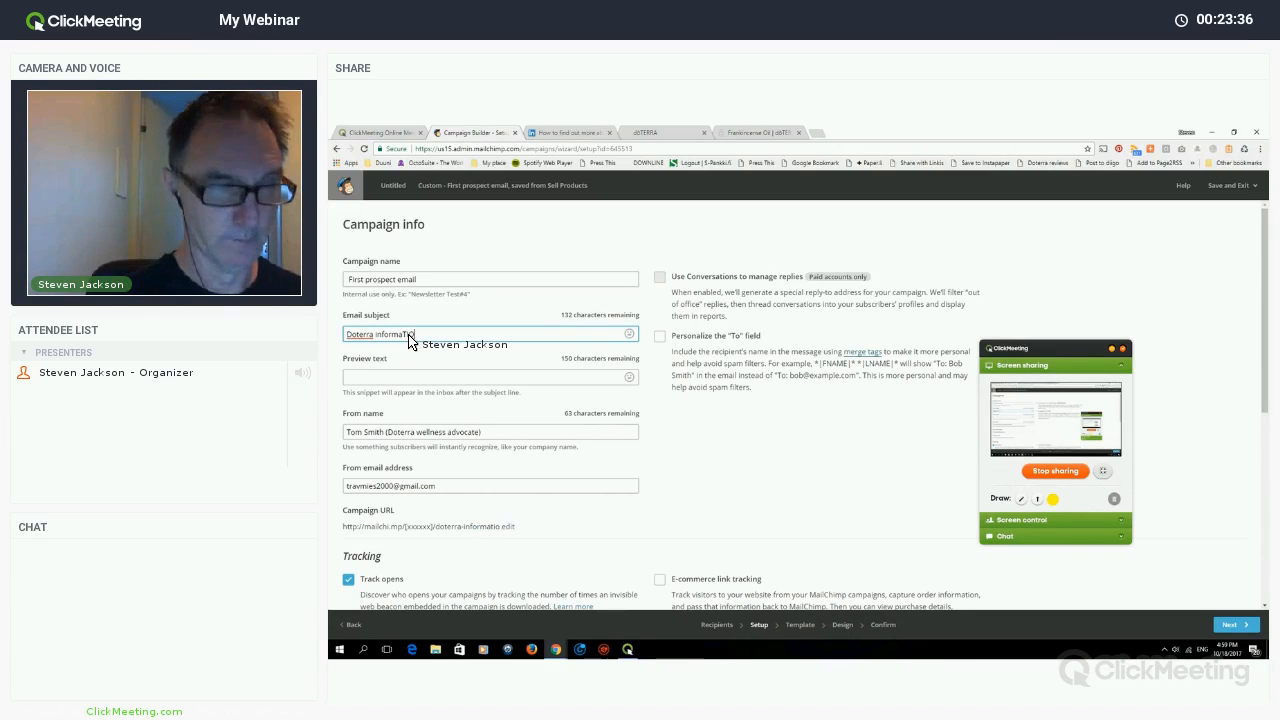
pyautogui.press('BackSpace')
pyautogui.press('BackSpace')
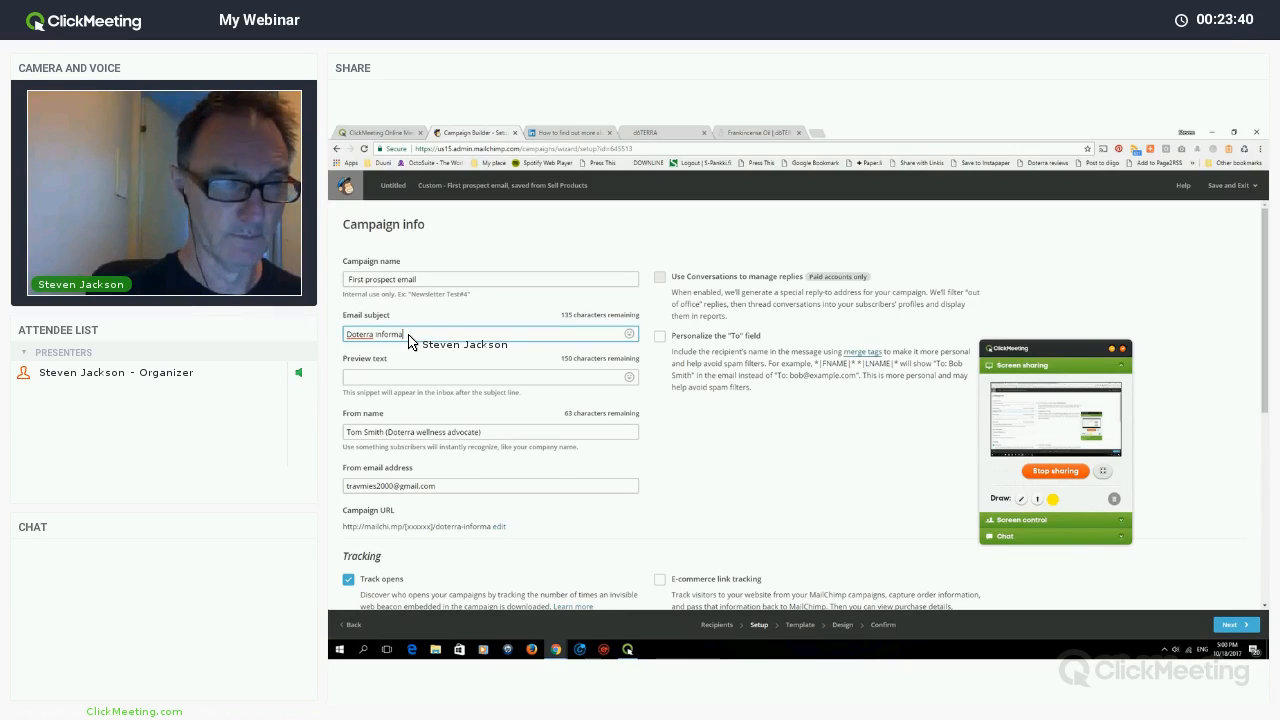
pyautogui.write('ion')
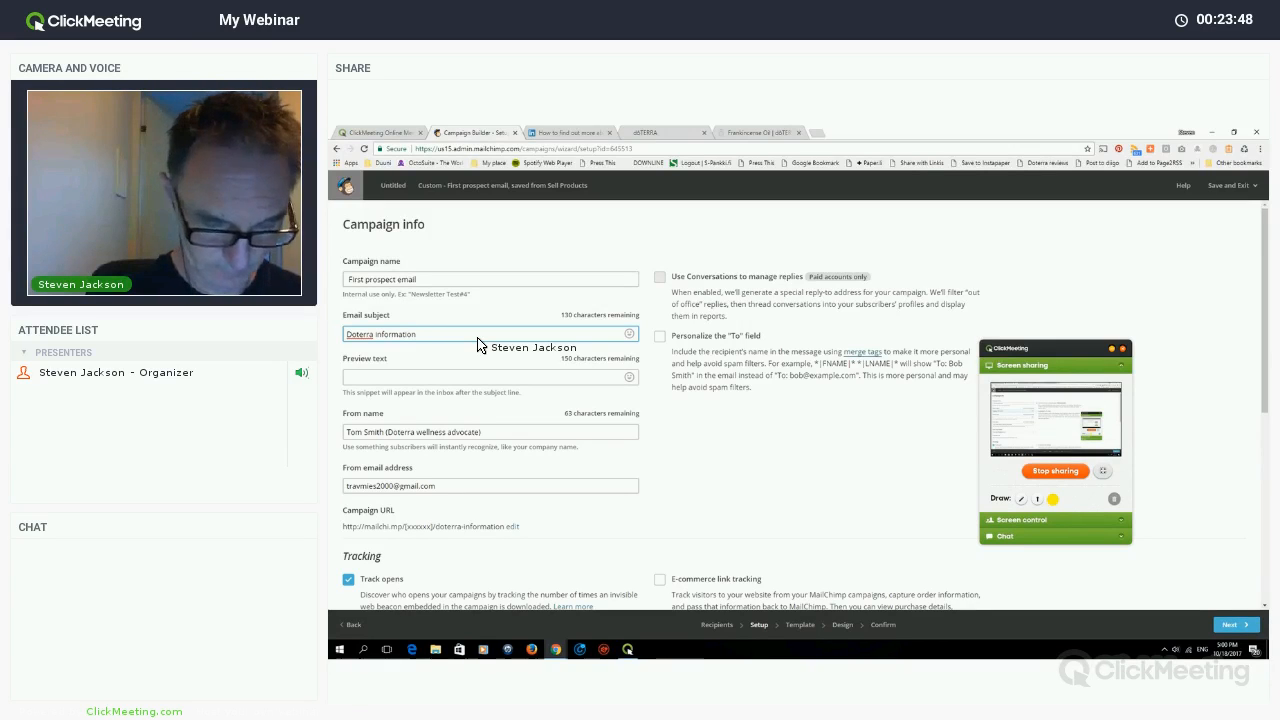
pyautogui.write('news')
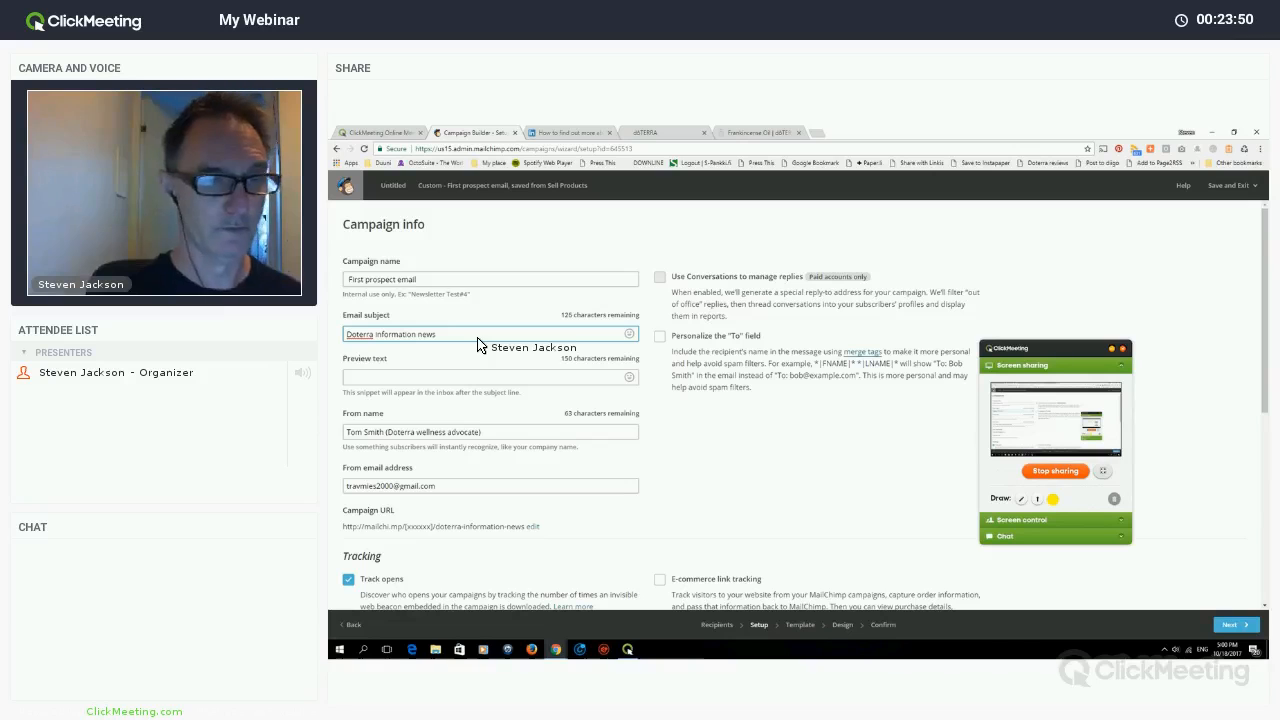
pyautogui.write('letter')
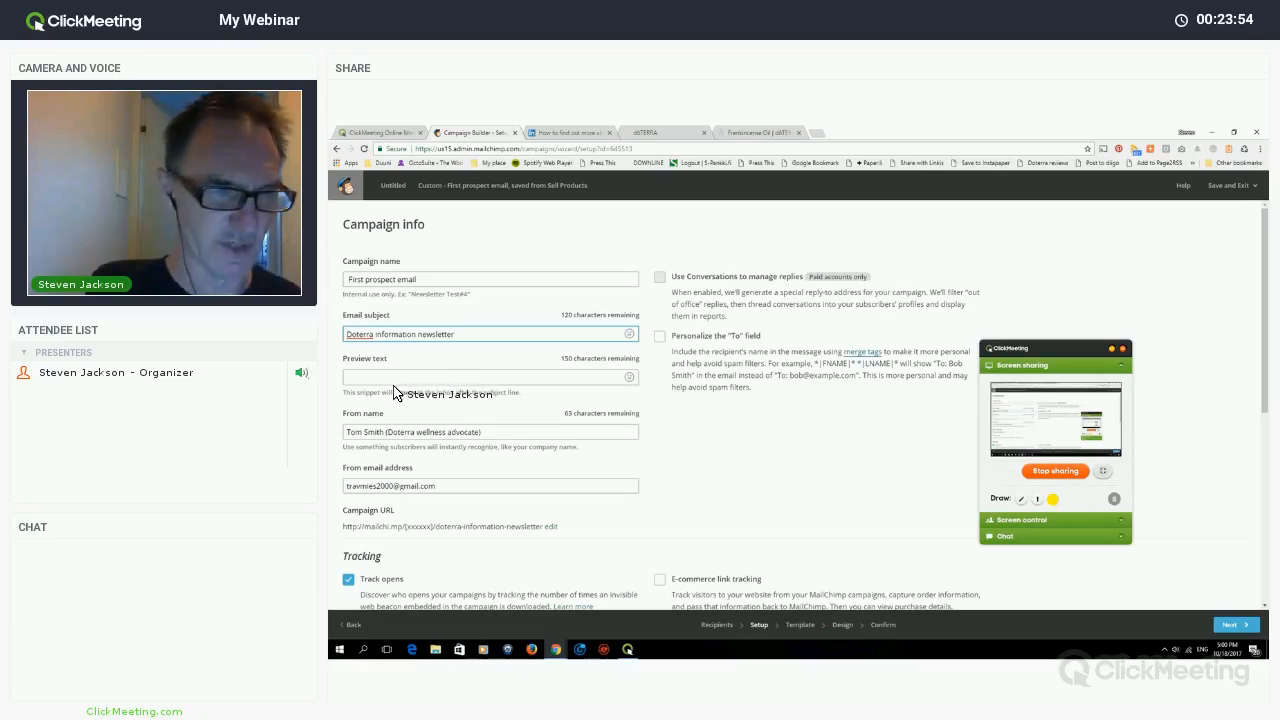
# - Reuse the subject 'Doterra information newsletter' as the preview text
pyautogui.hotkey('ctrl', 'shift', 'Left')
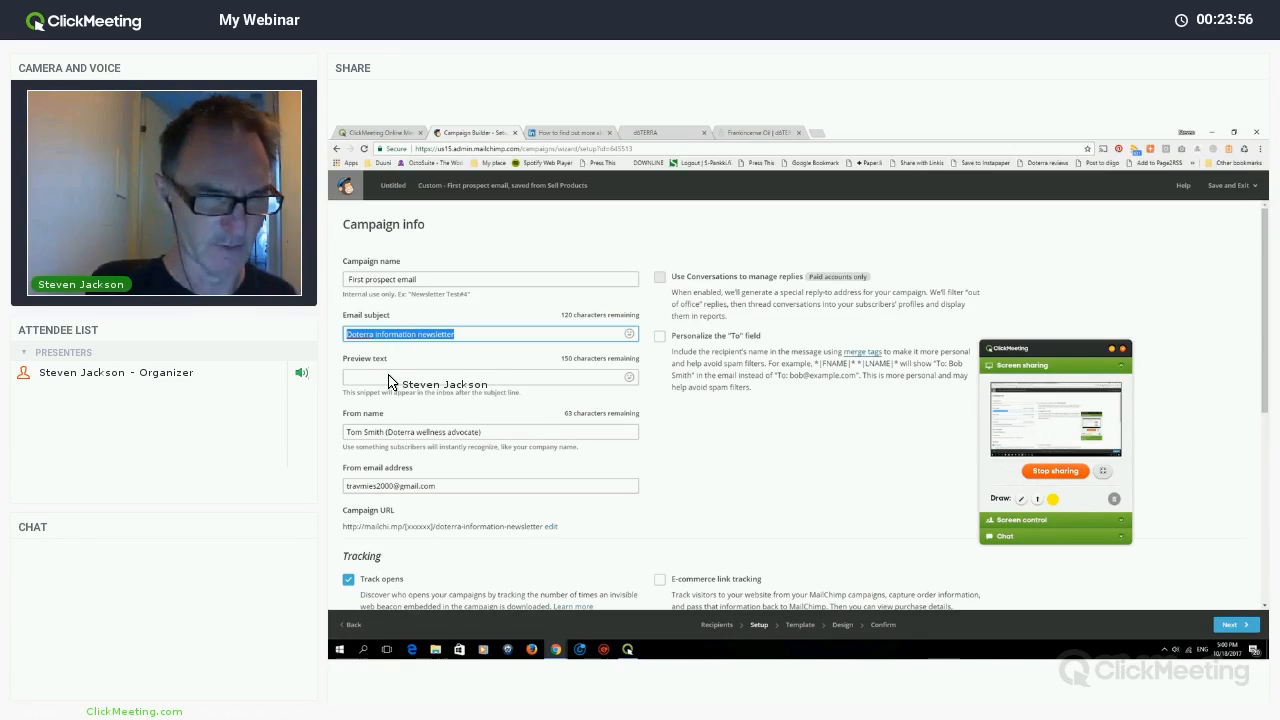
pyautogui.click(396, 378)
pyautogui.write('Doterra information newsletter')
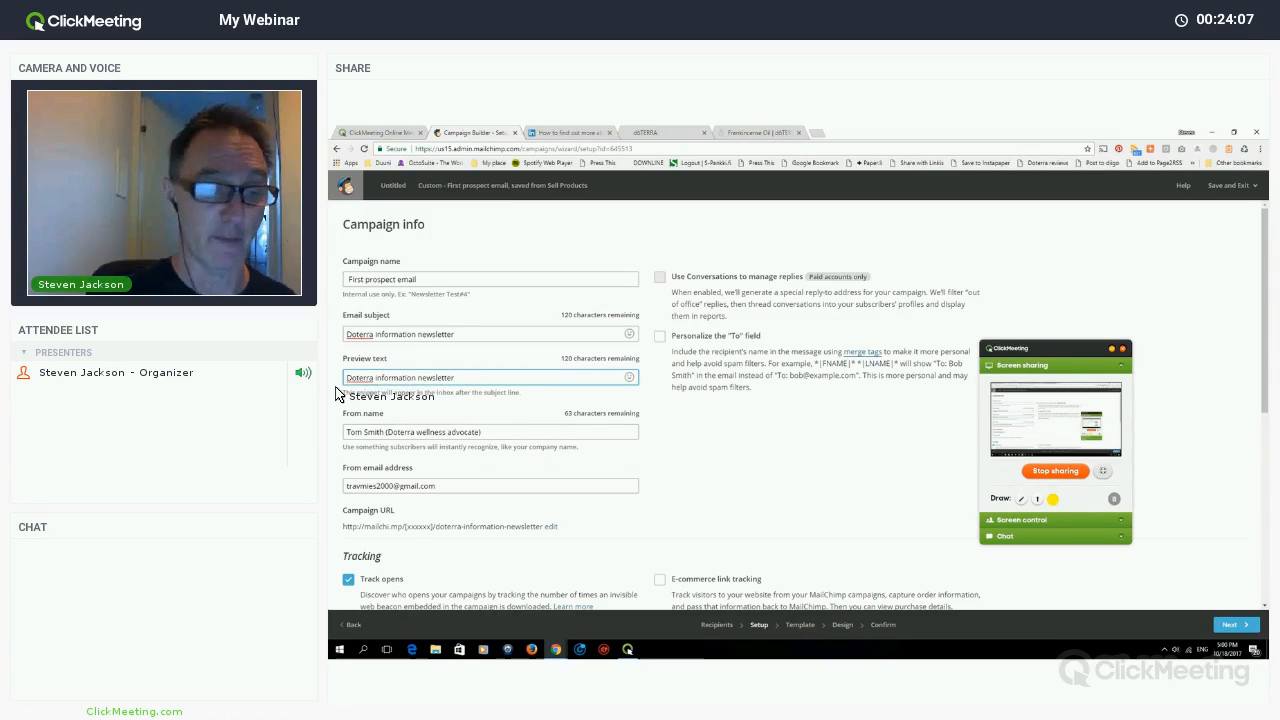
# - Turn off Auto-tweet and Facebook auto-posting, then continue to the Design step
pyautogui.scroll(-2, 532, 469)
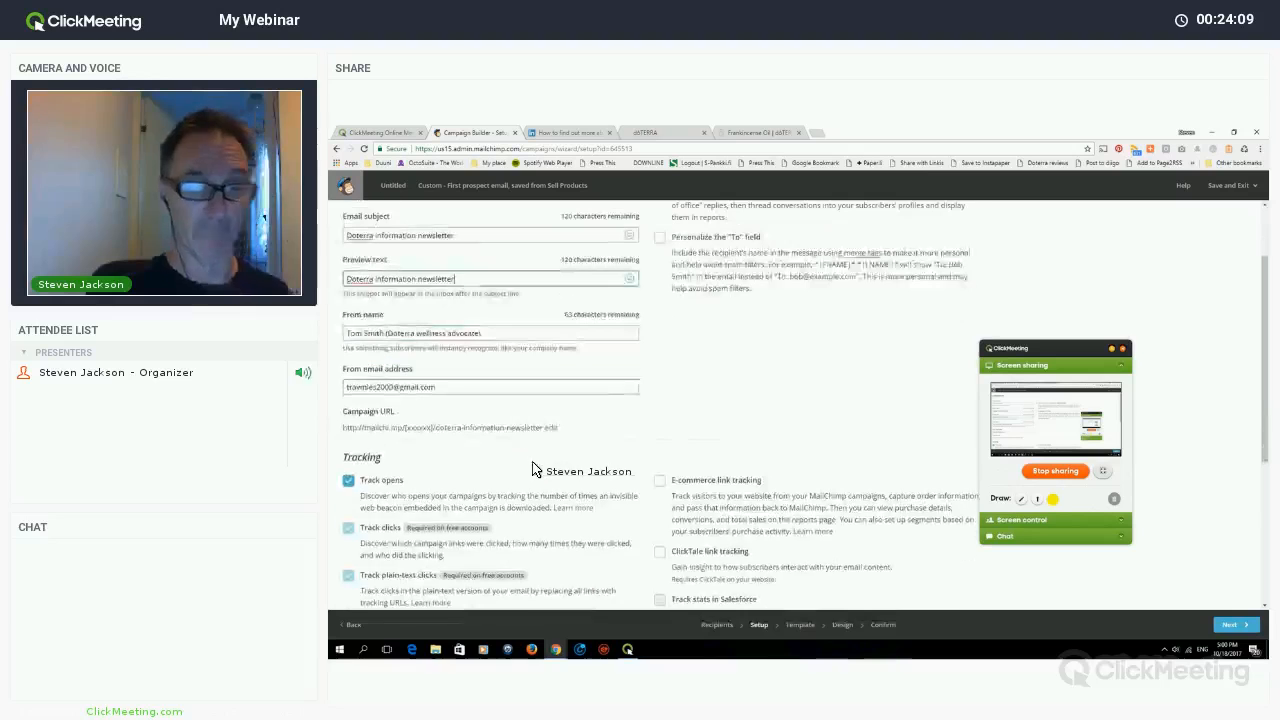
pyautogui.scroll(-5, 500, 431)
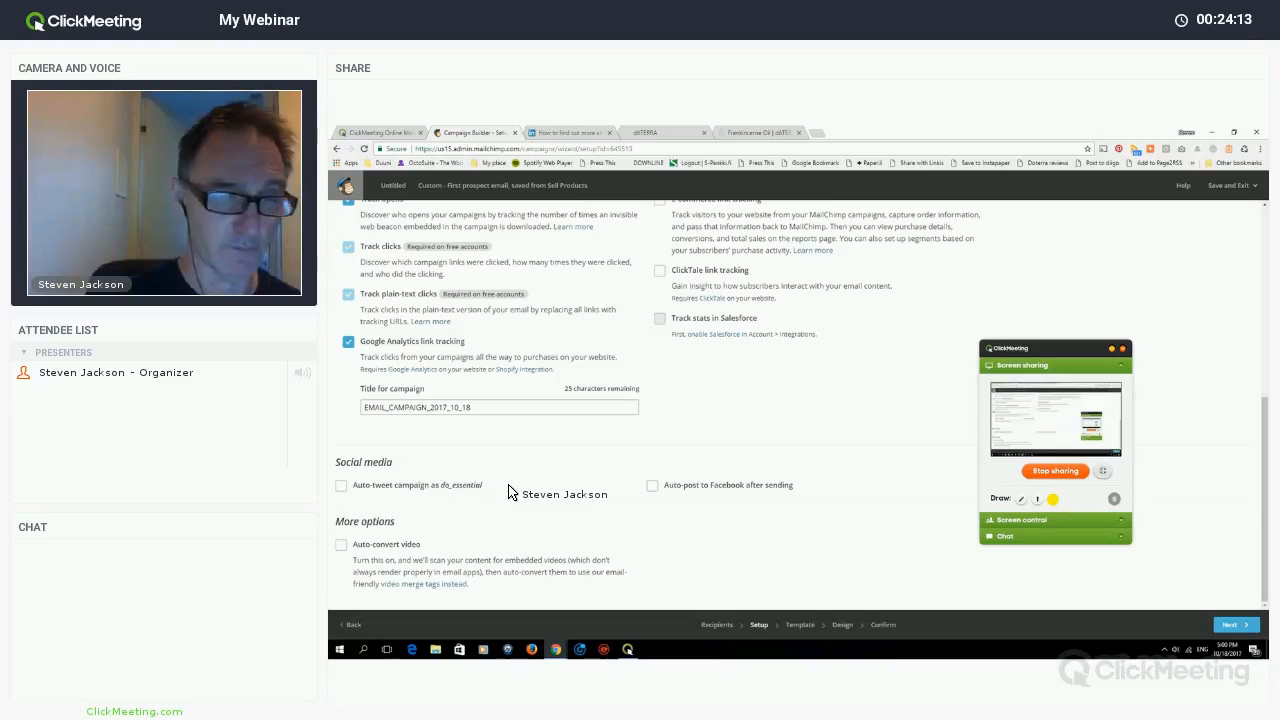
pyautogui.click(342, 487)
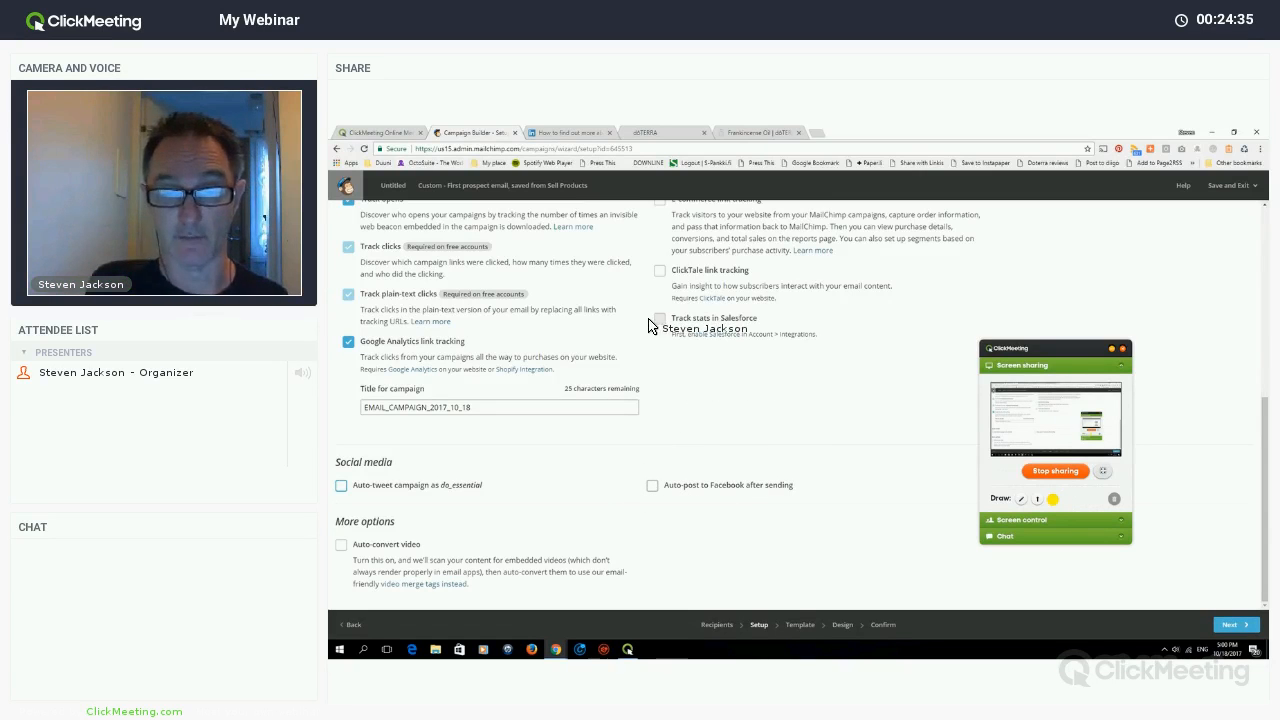
pyautogui.scroll(-4, 660, 325)
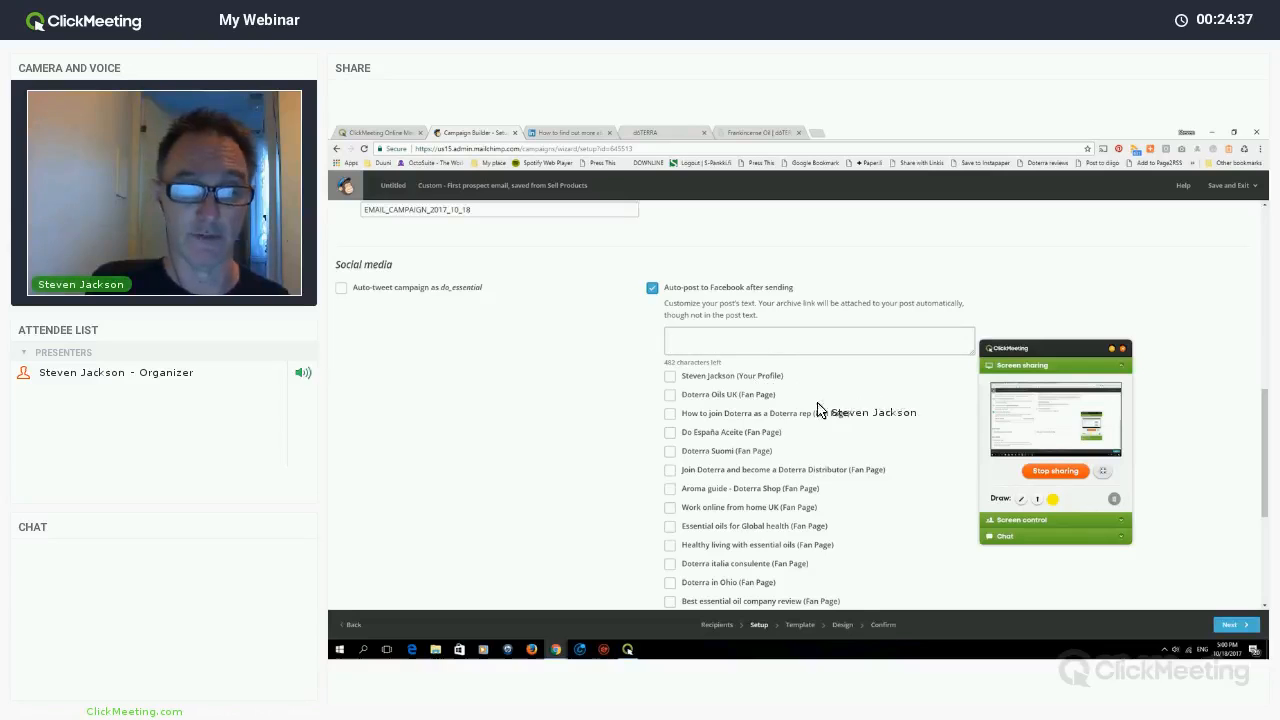
pyautogui.click(652, 288)
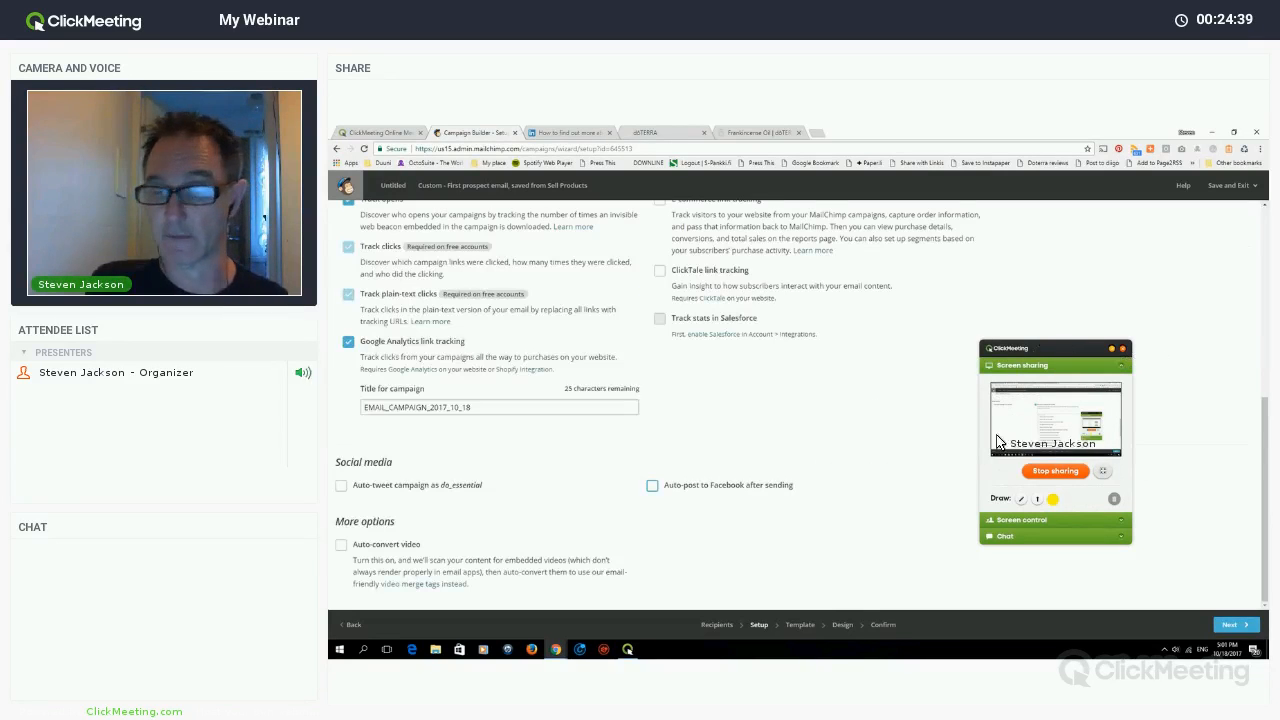
pyautogui.click(1230, 624)
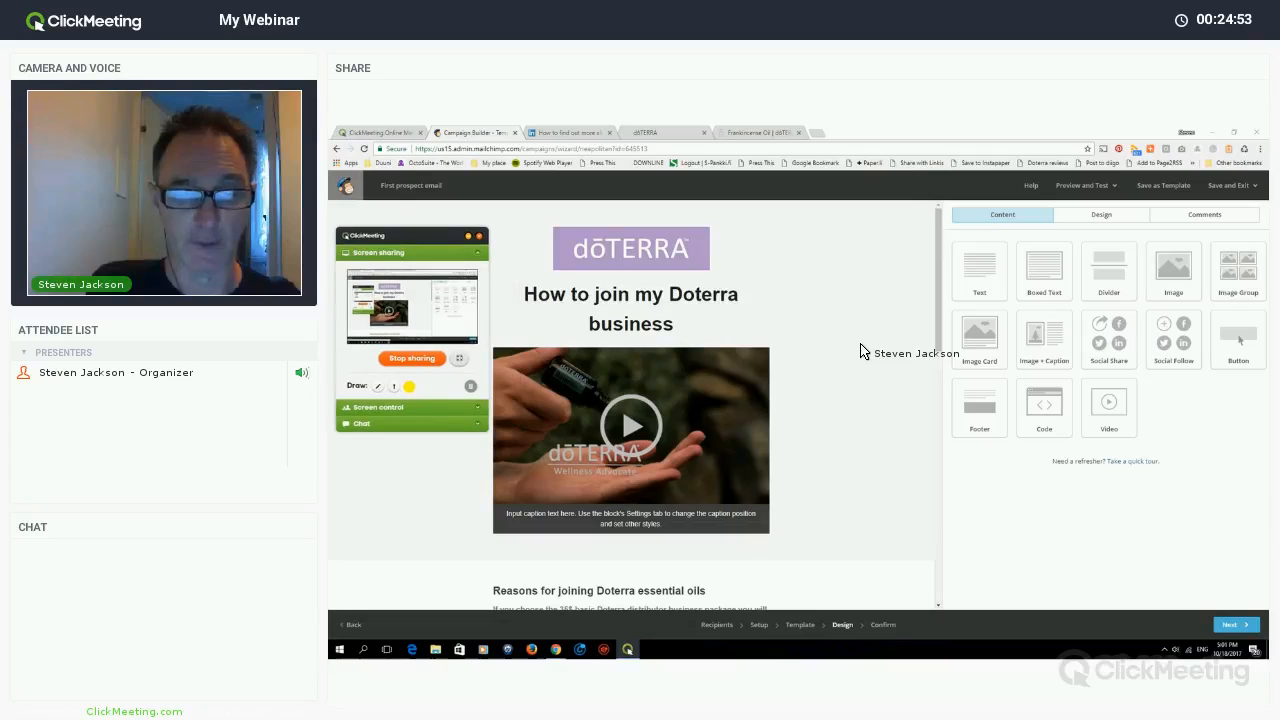
# - Review the finished email preview and proceed to the Confirm checklist
pyautogui.scroll(-5, 860, 350)
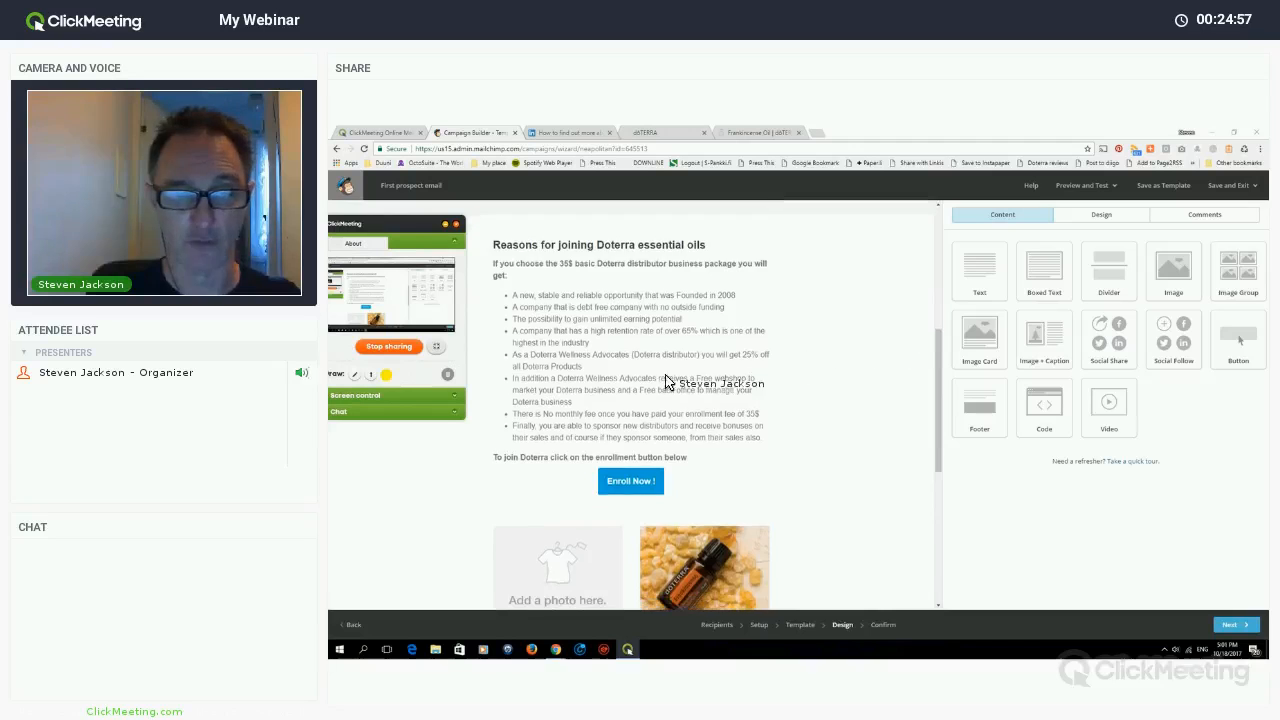
pyautogui.scroll(-3, 729, 423)
pyautogui.scroll(-3, 850, 400)
pyautogui.scroll(-3, 700, 450)
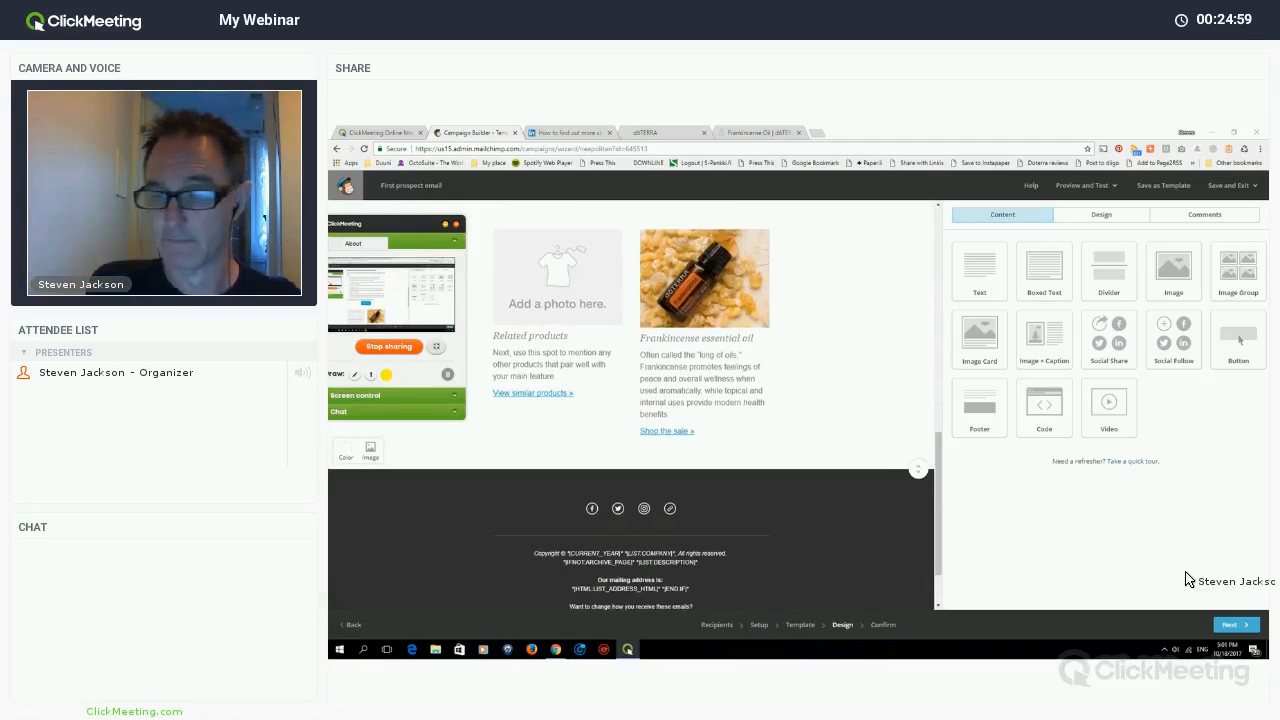
pyautogui.scroll(4, 700, 450)
pyautogui.scroll(4, 630, 420)
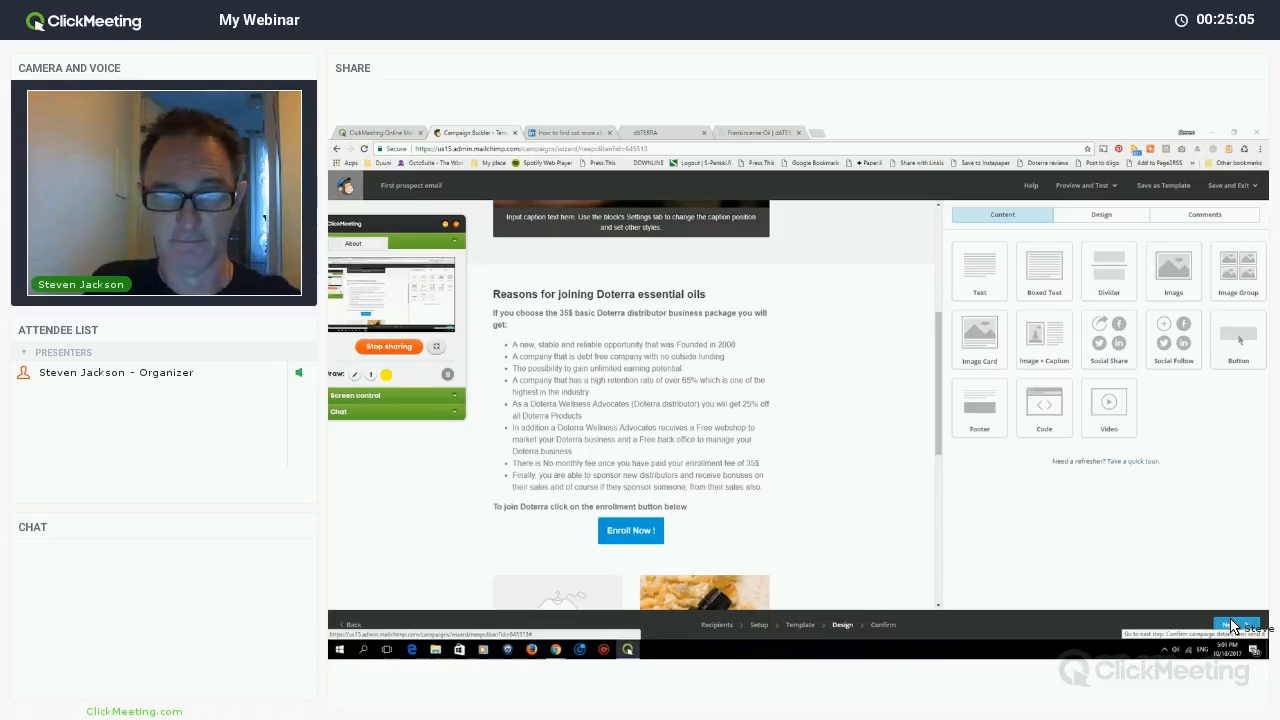
pyautogui.click(1232, 626)
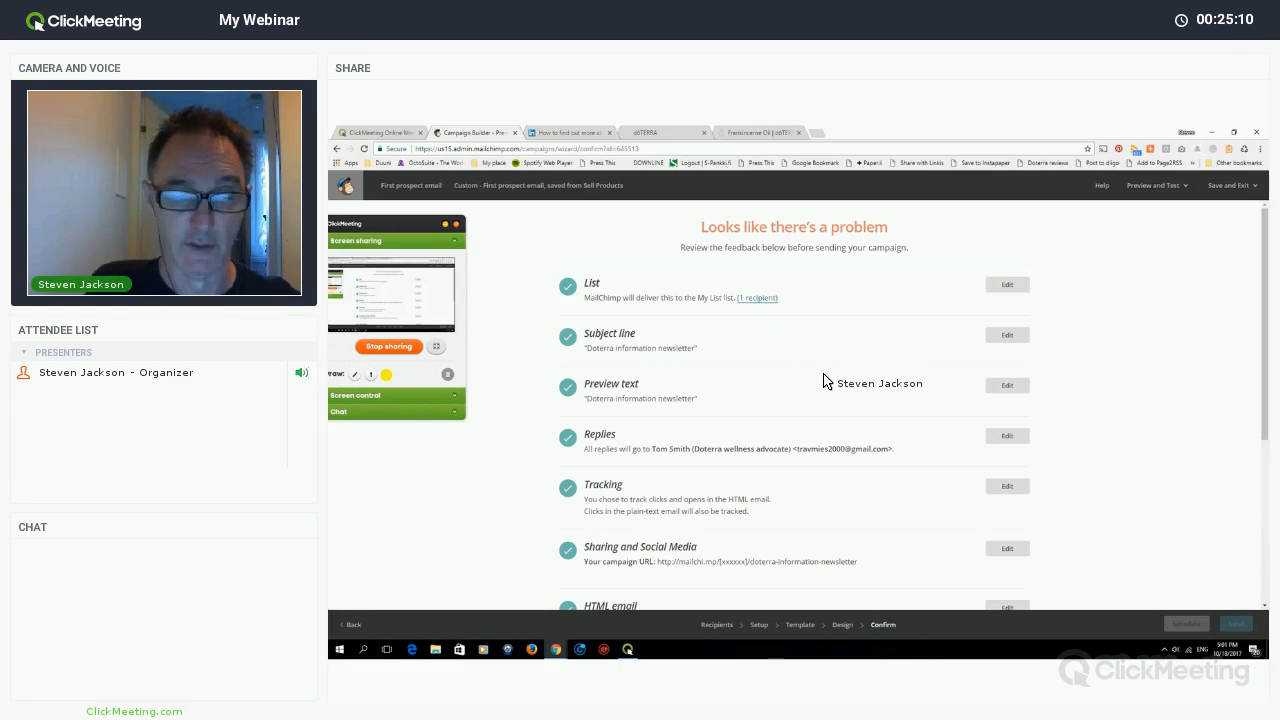
# - Resolve the Default text content warning on the Confirm page to return to the email editor
pyautogui.scroll(-5, 686, 403)
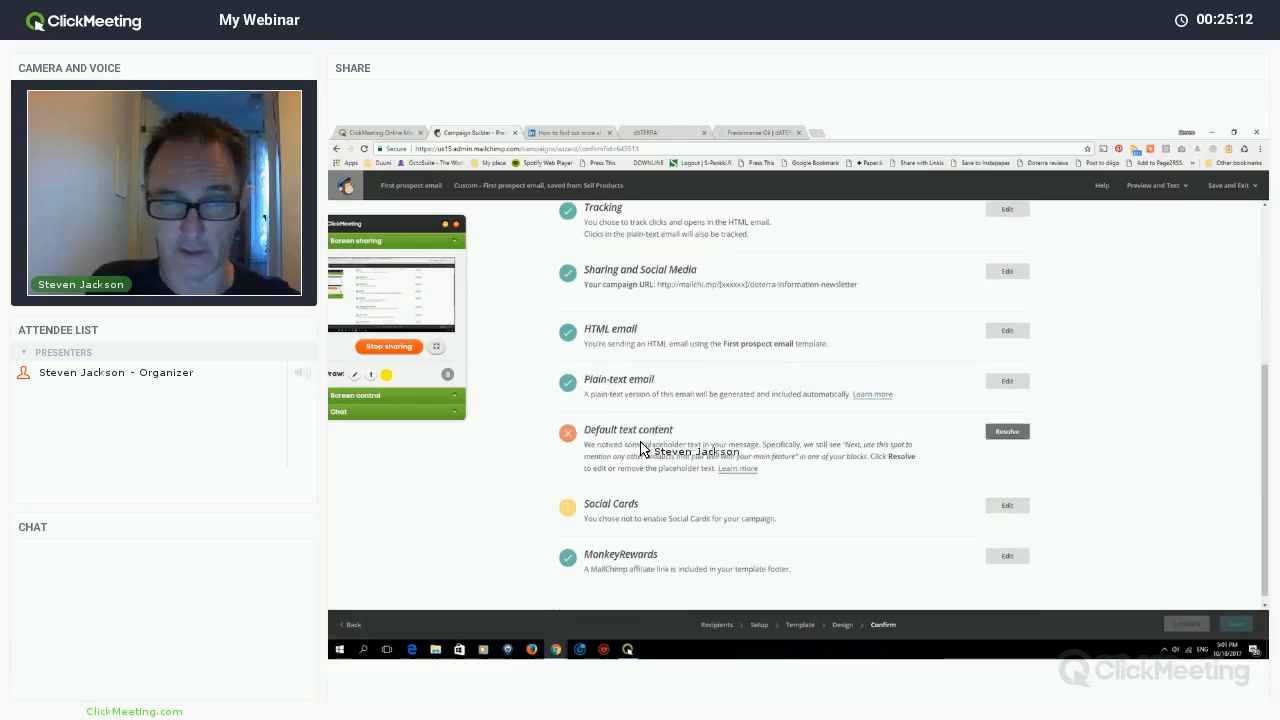
pyautogui.scroll(-1, 645, 440)
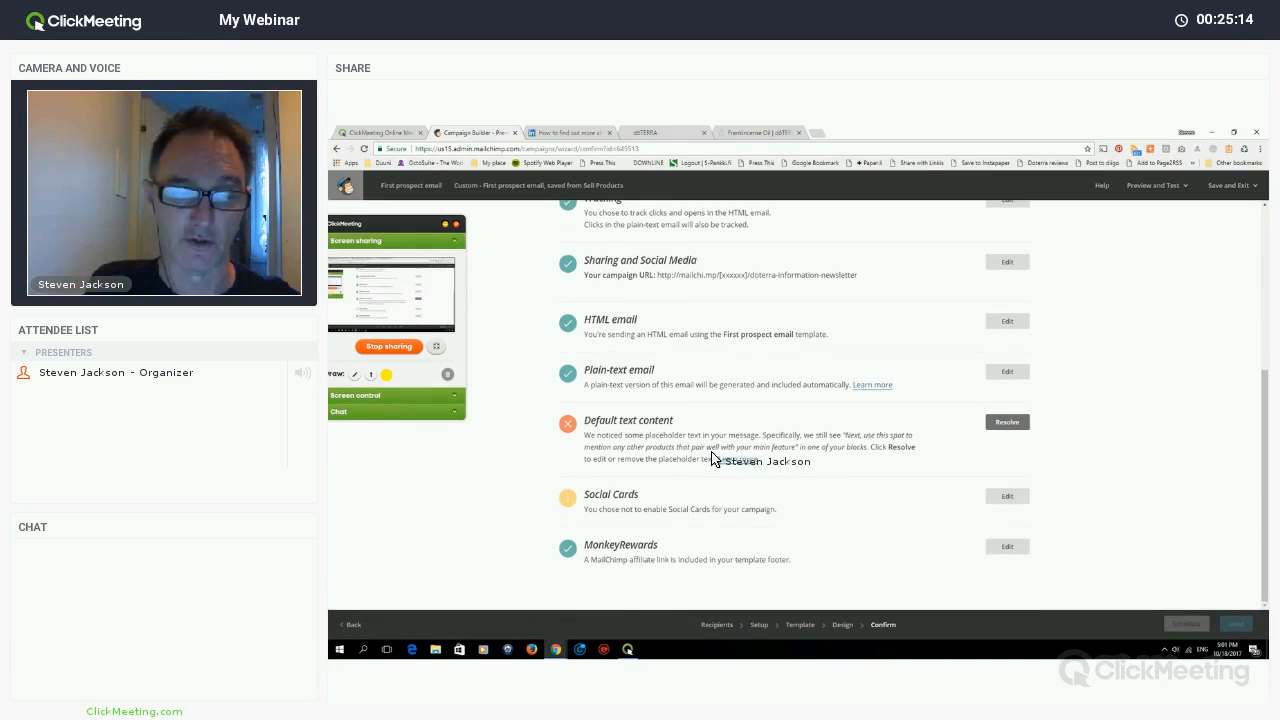
pyautogui.click(1013, 426)
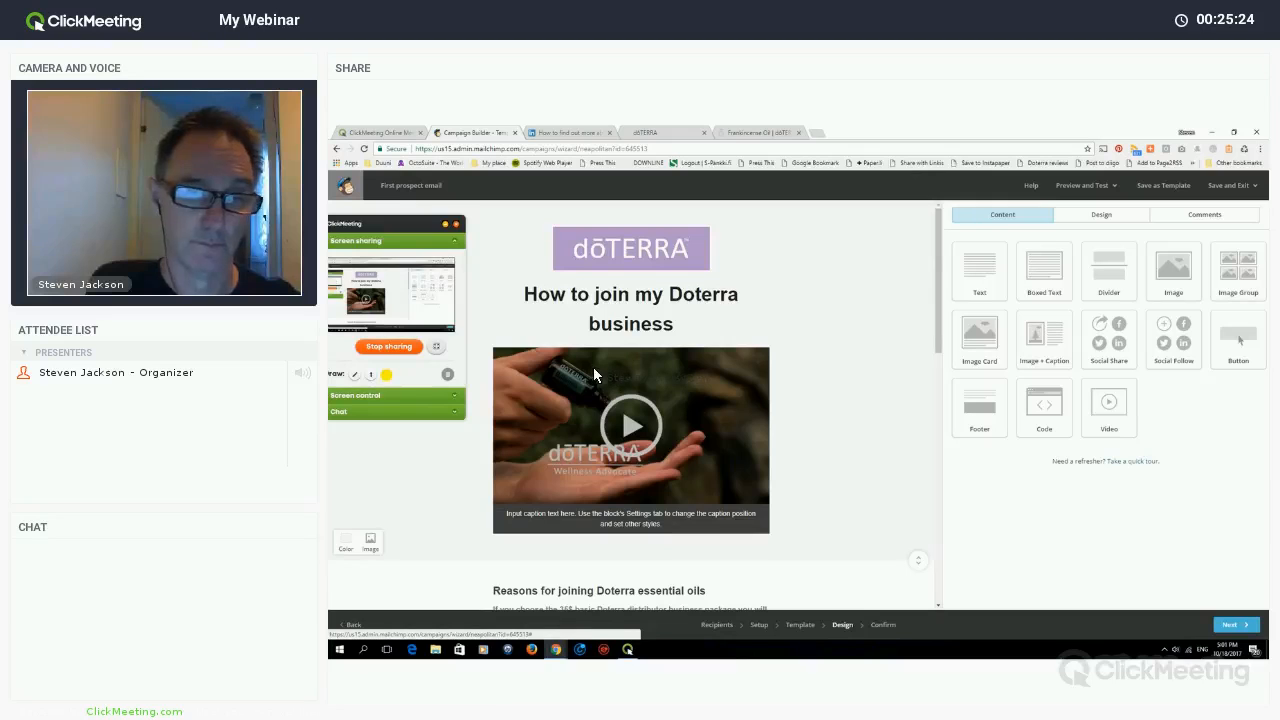
# - Overwrite the video block's placeholder caption with 'Join Doterra Now!'
pyautogui.scroll(-3, 613, 374)
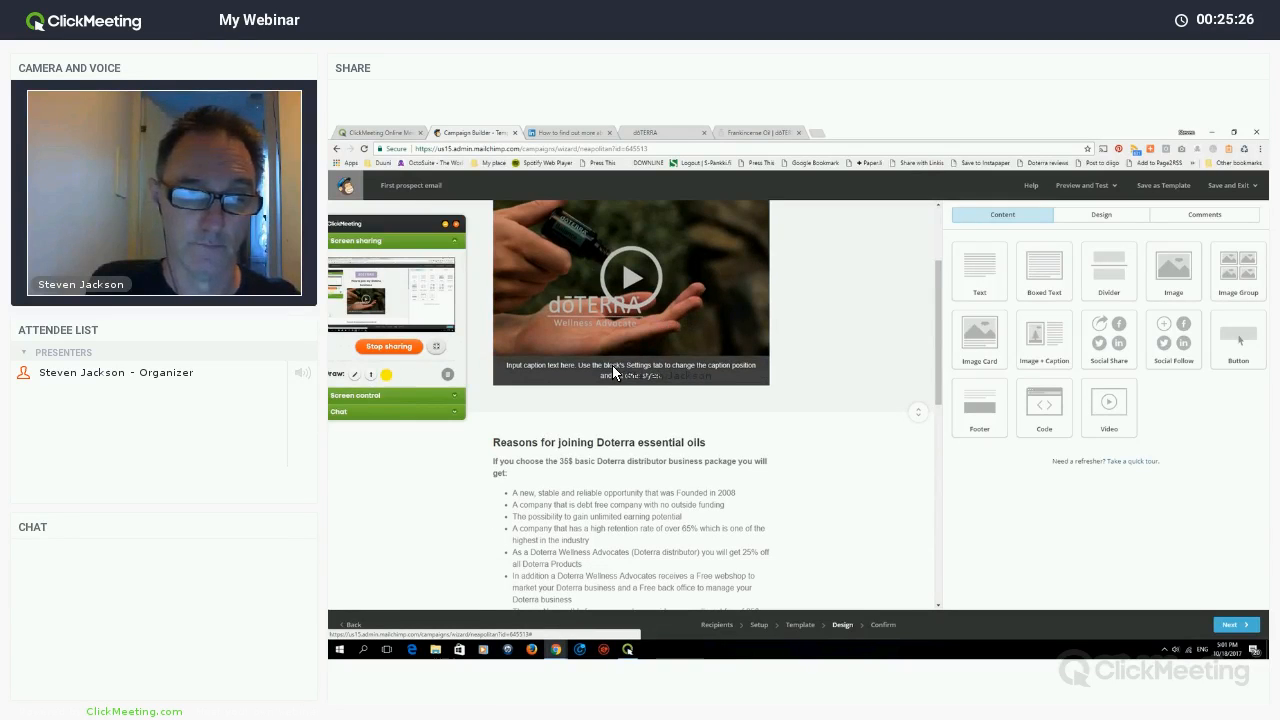
pyautogui.moveTo(617, 374)
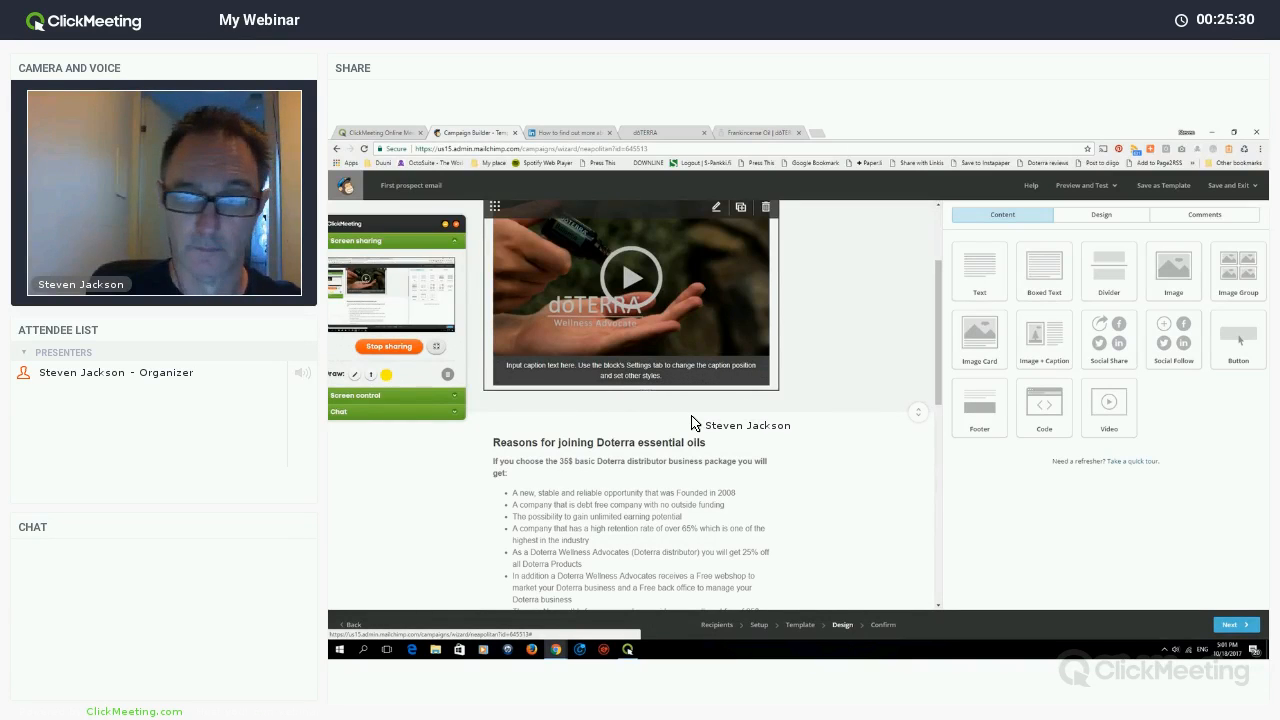
pyautogui.scroll(-5, 676, 505)
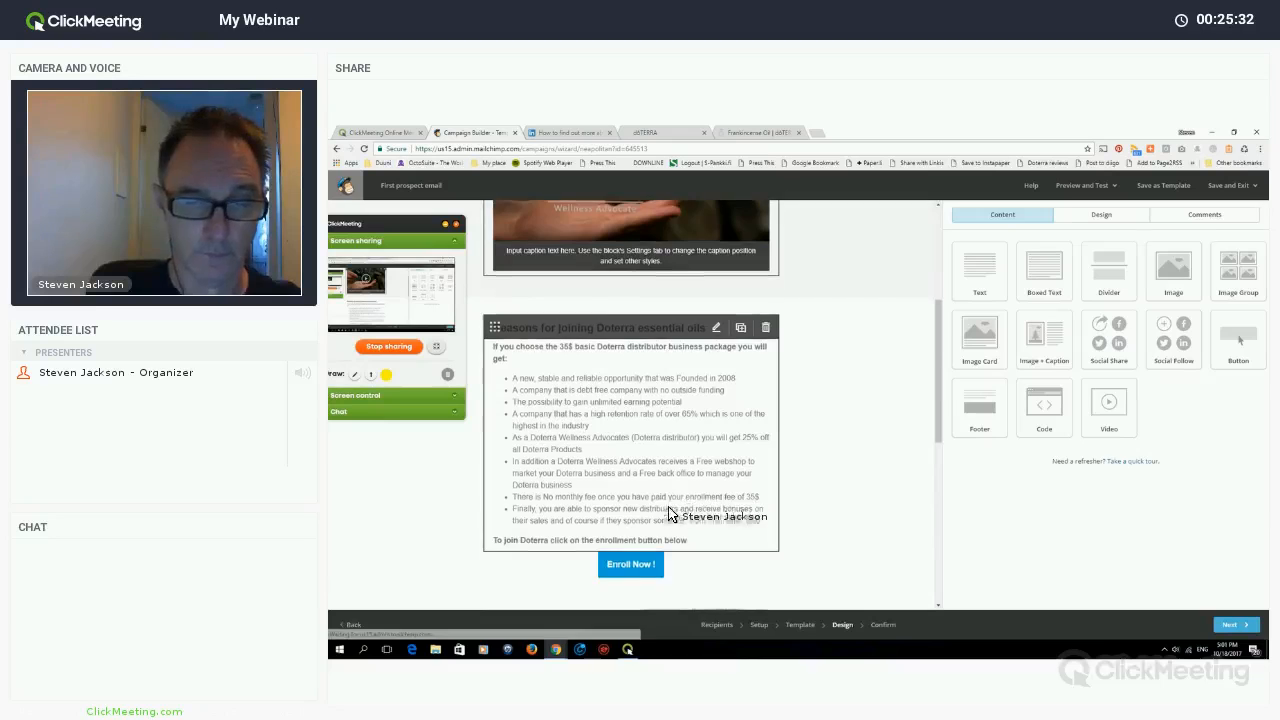
pyautogui.scroll(-3, 720, 510)
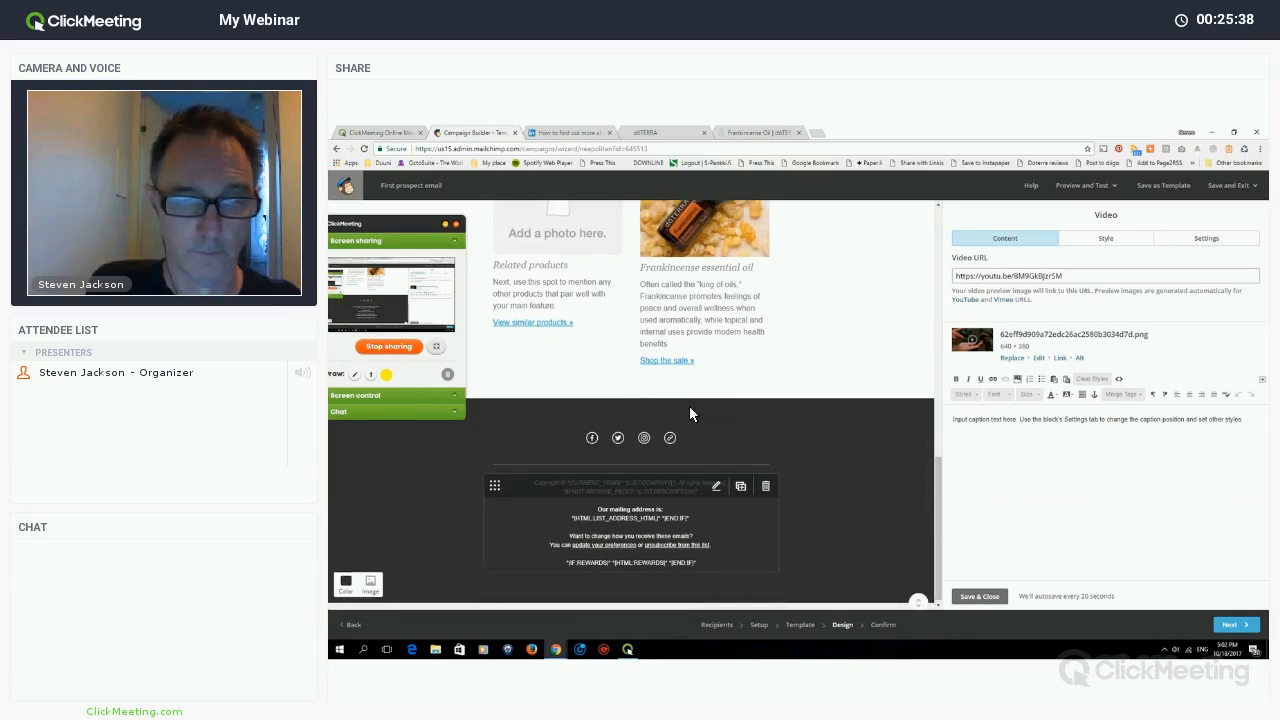
pyautogui.scroll(10, 689, 406)
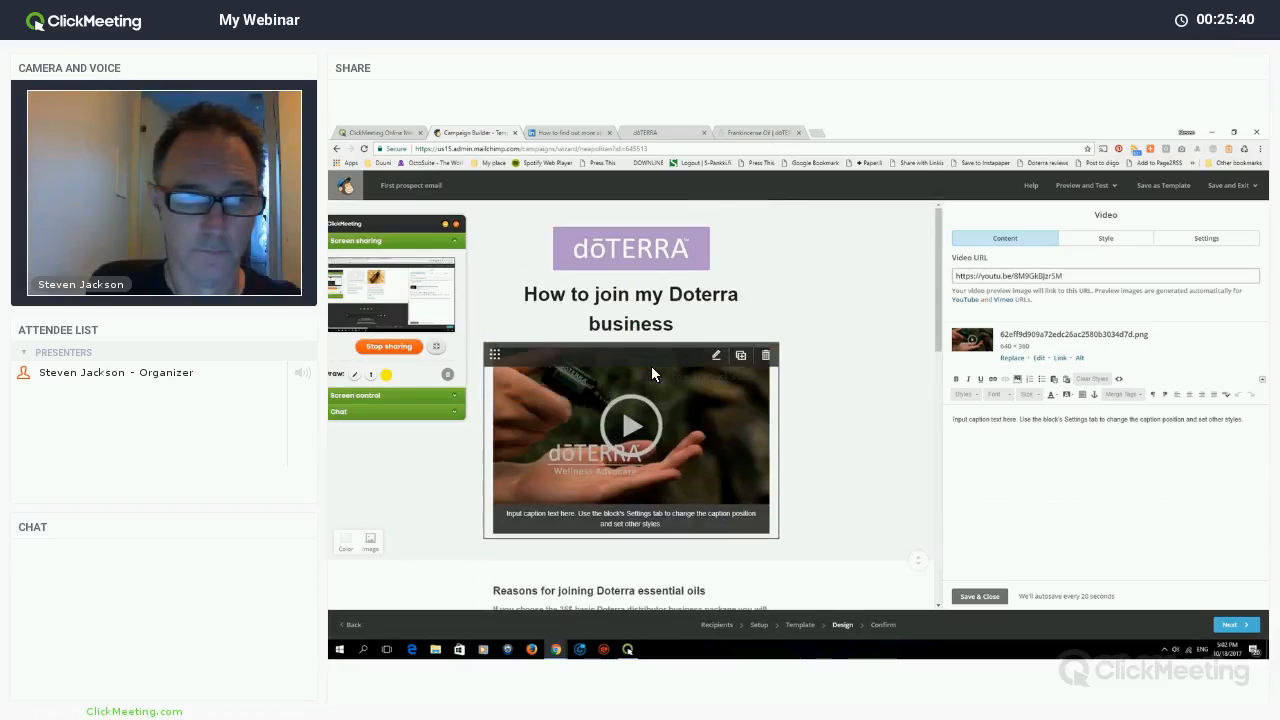
pyautogui.scroll(-3, 651, 366)
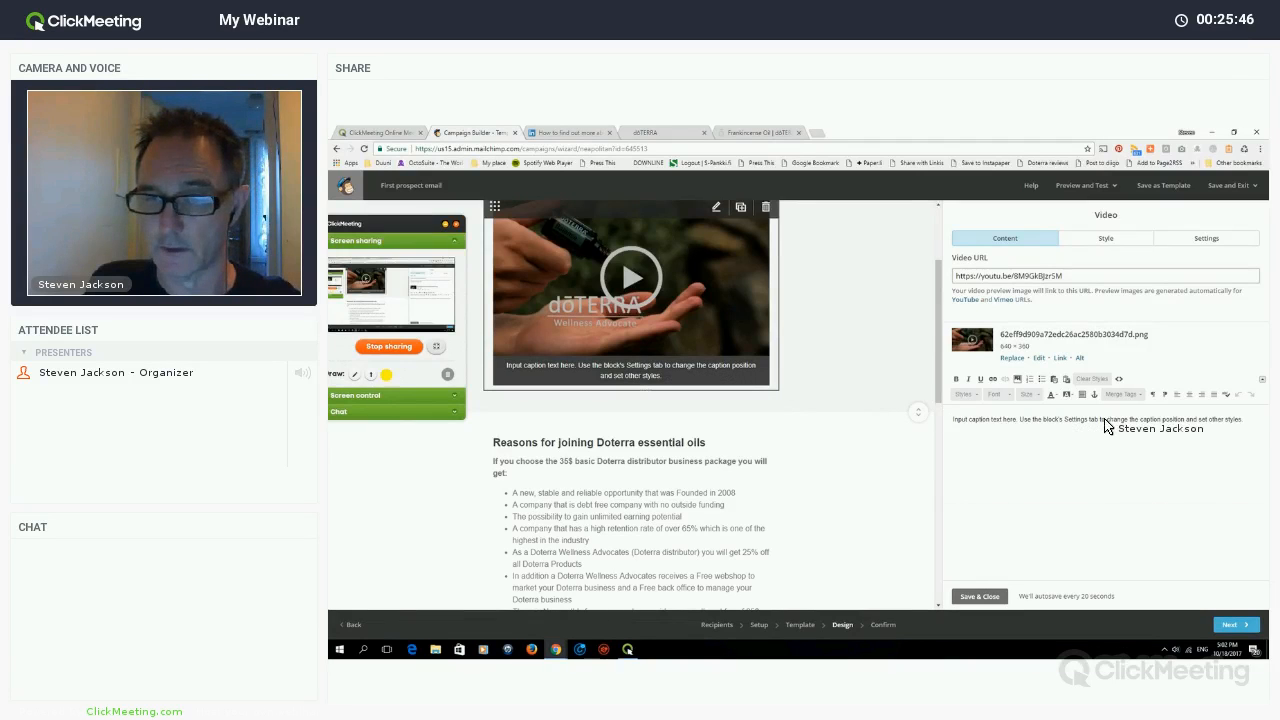
pyautogui.moveTo(1266, 427); pyautogui.dragTo(1112, 469)
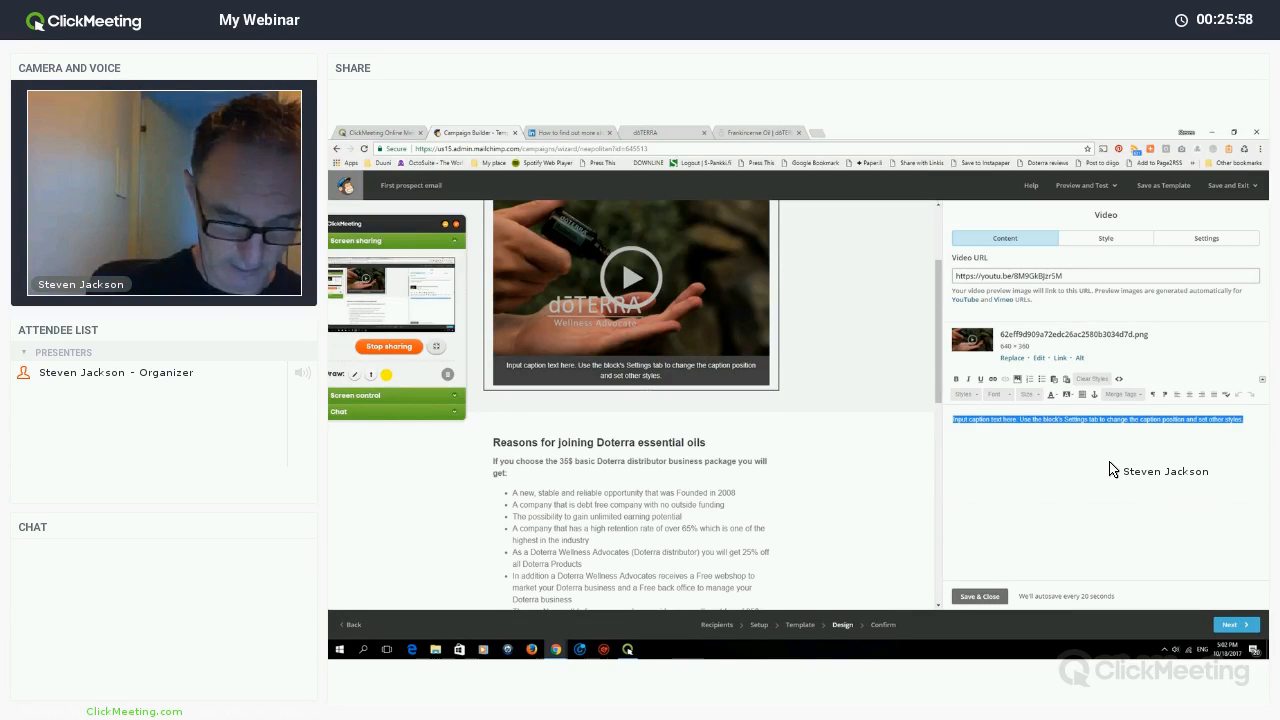
pyautogui.write('Join D')
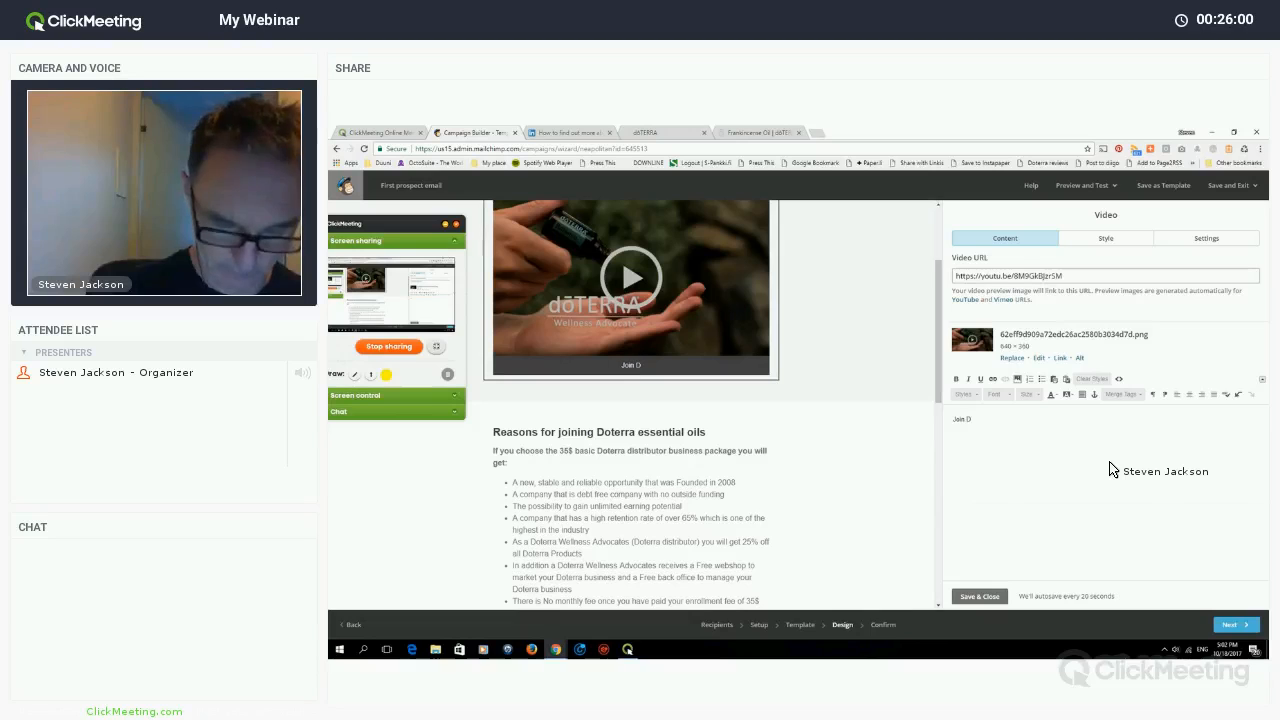
pyautogui.write('oterra')
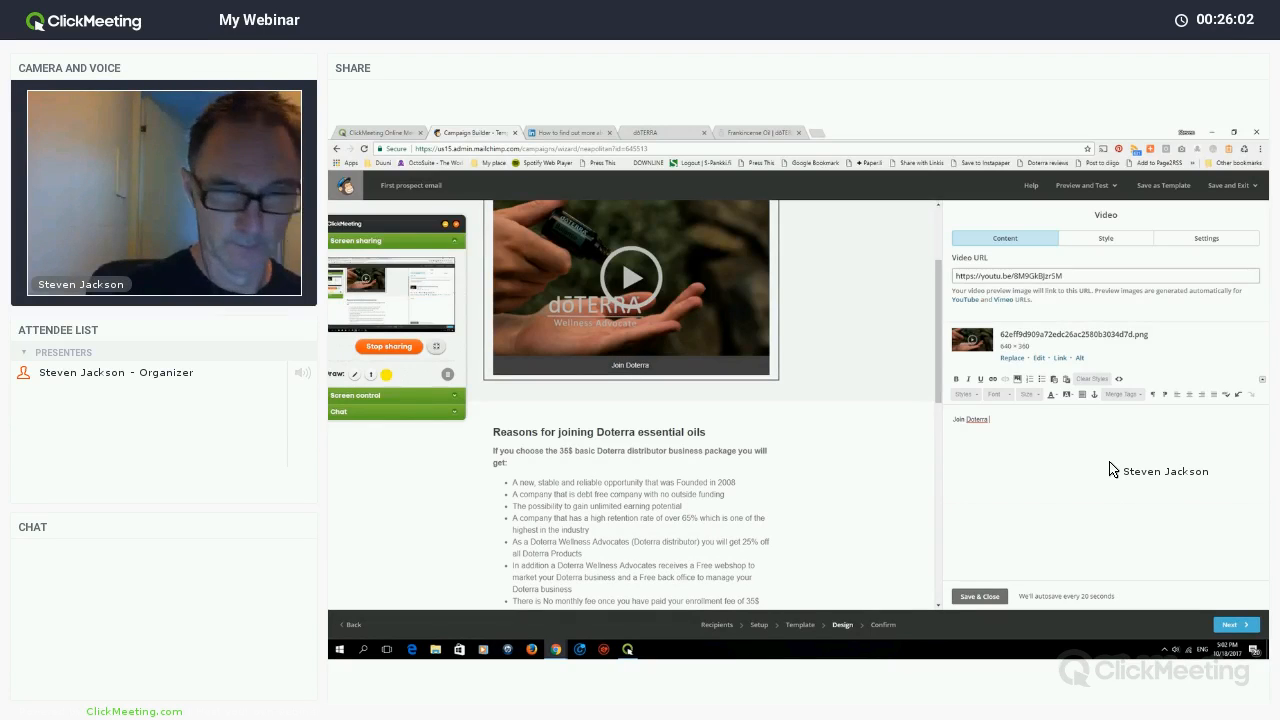
pyautogui.write(' Noew!')
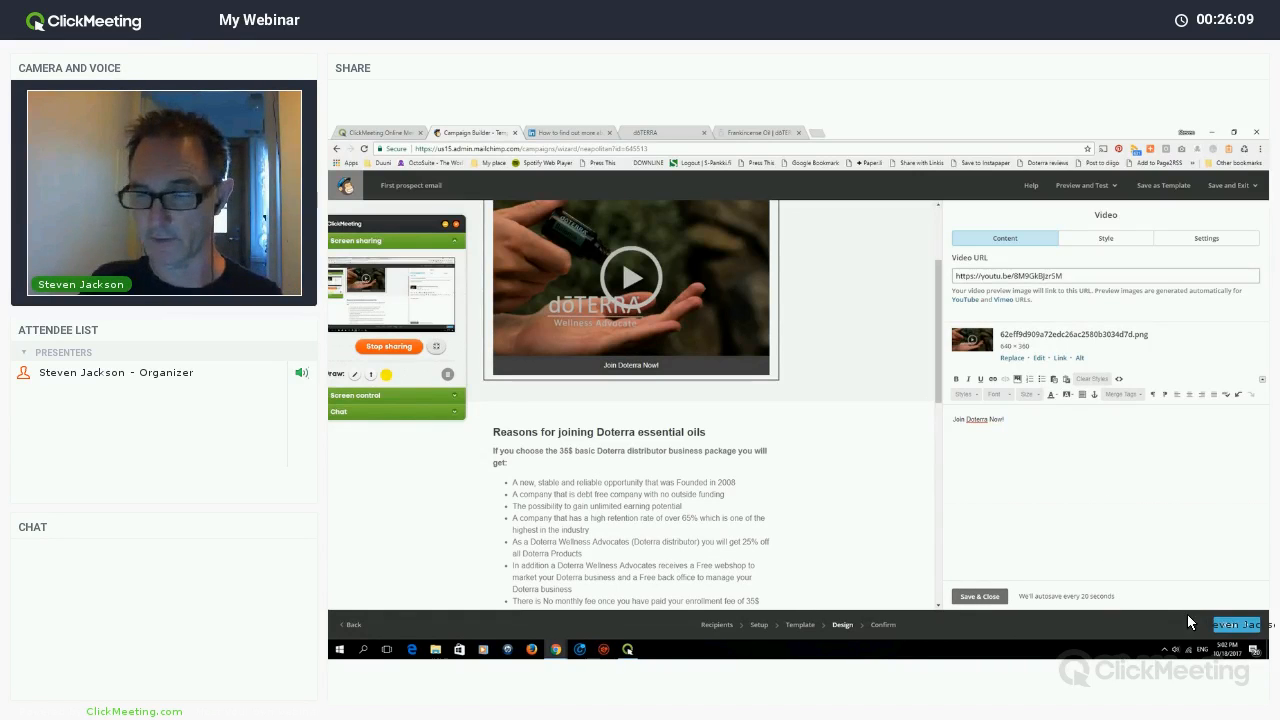
# - Save the video caption and go to the Confirm checklist's remaining placeholder warning
pyautogui.click(1226, 624)
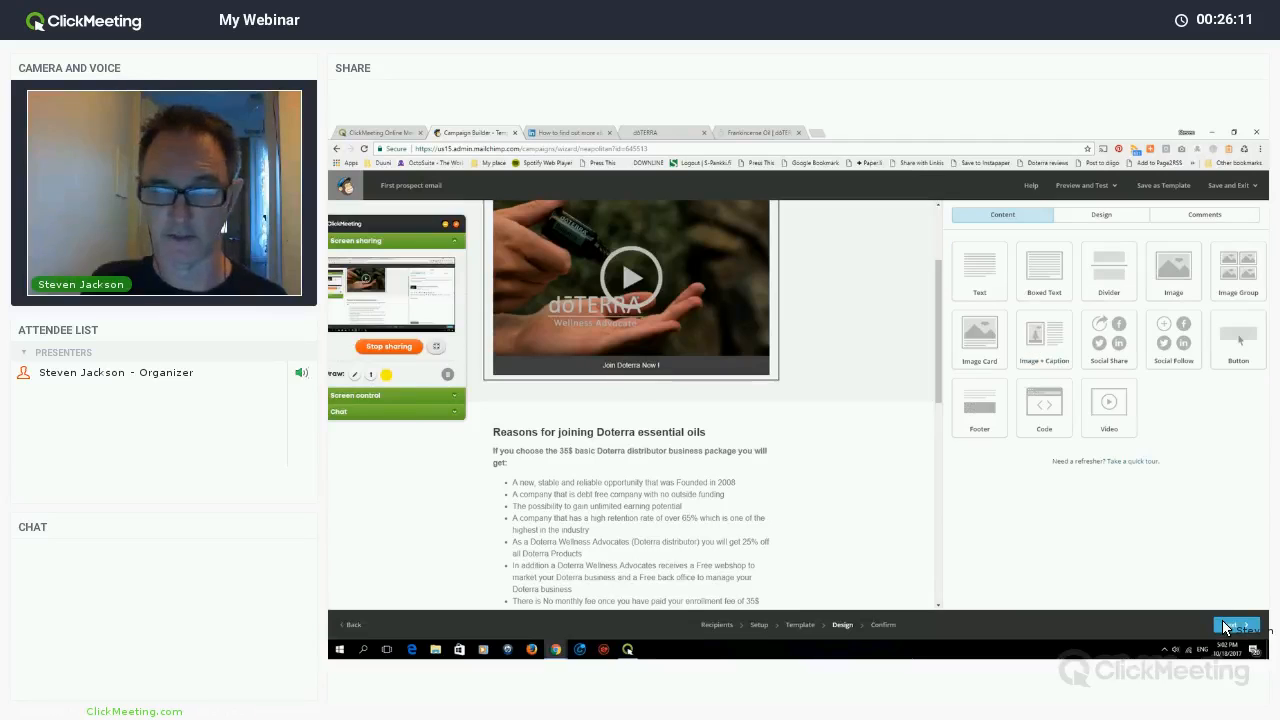
pyautogui.click(1226, 626)
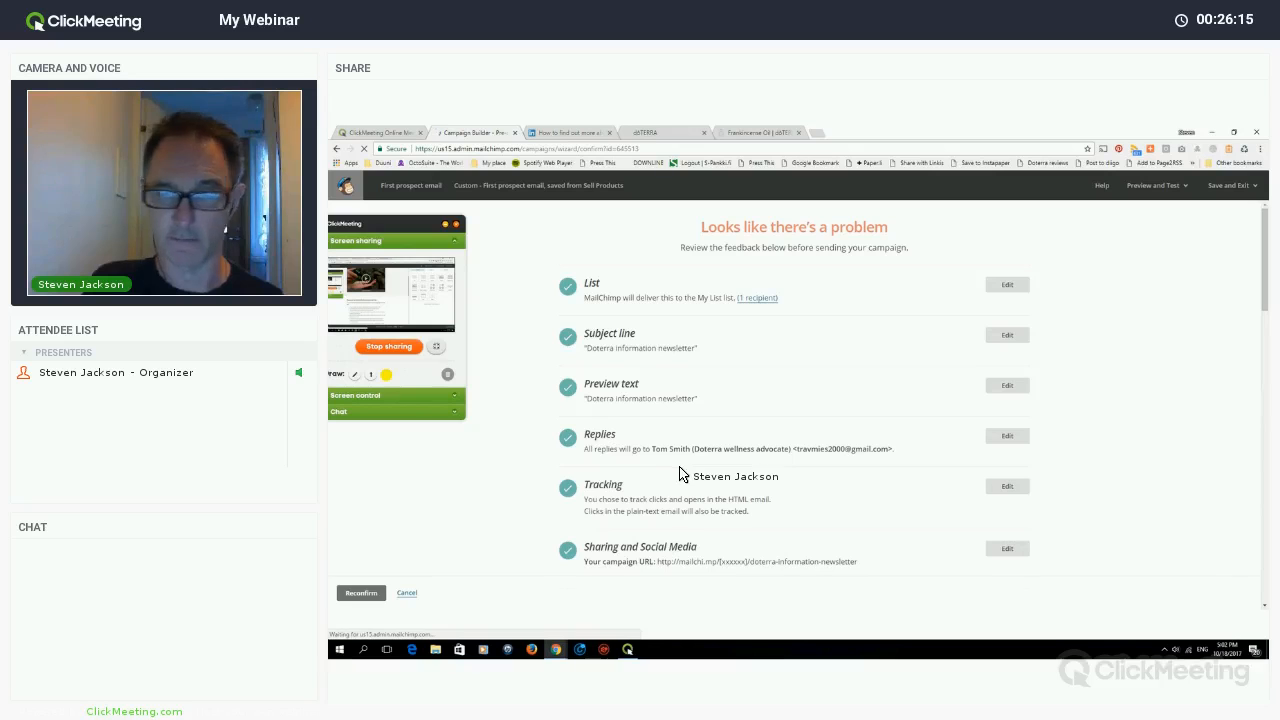
pyautogui.scroll(-4, 992, 434)
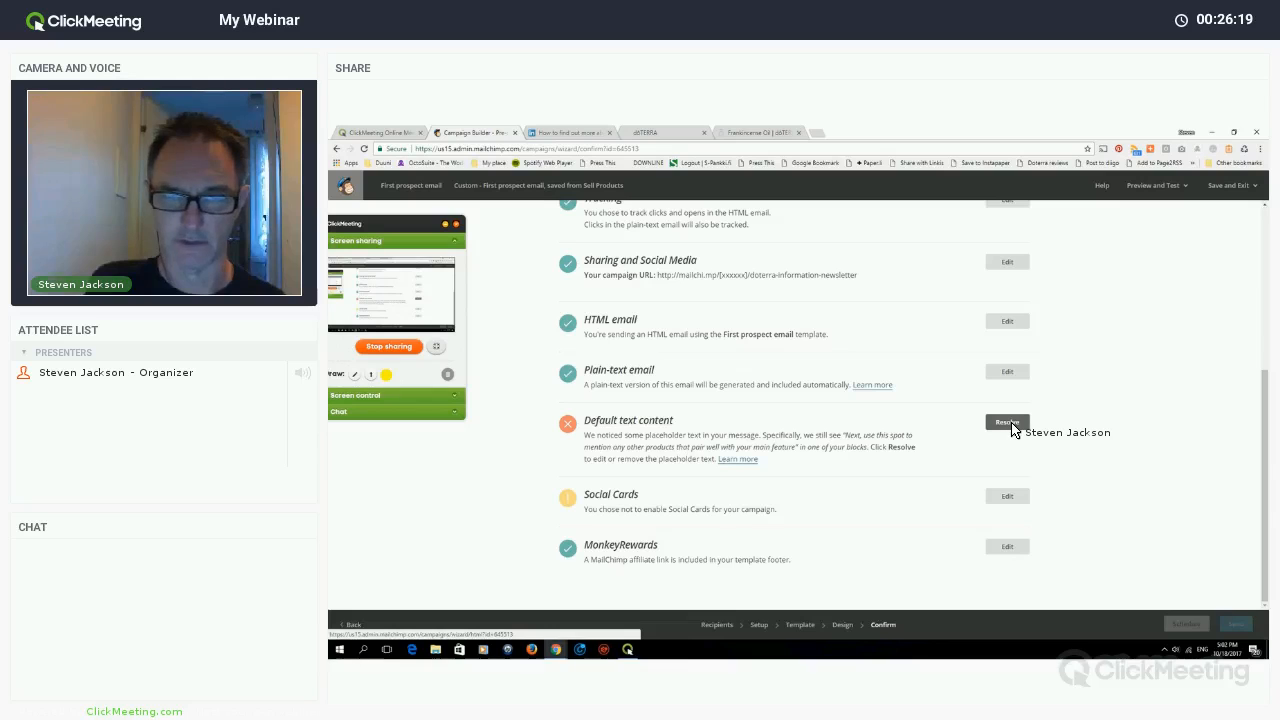
# - Resolve the warning and open the Frankincense image-and-caption block to edit its caption
pyautogui.click(1005, 422)
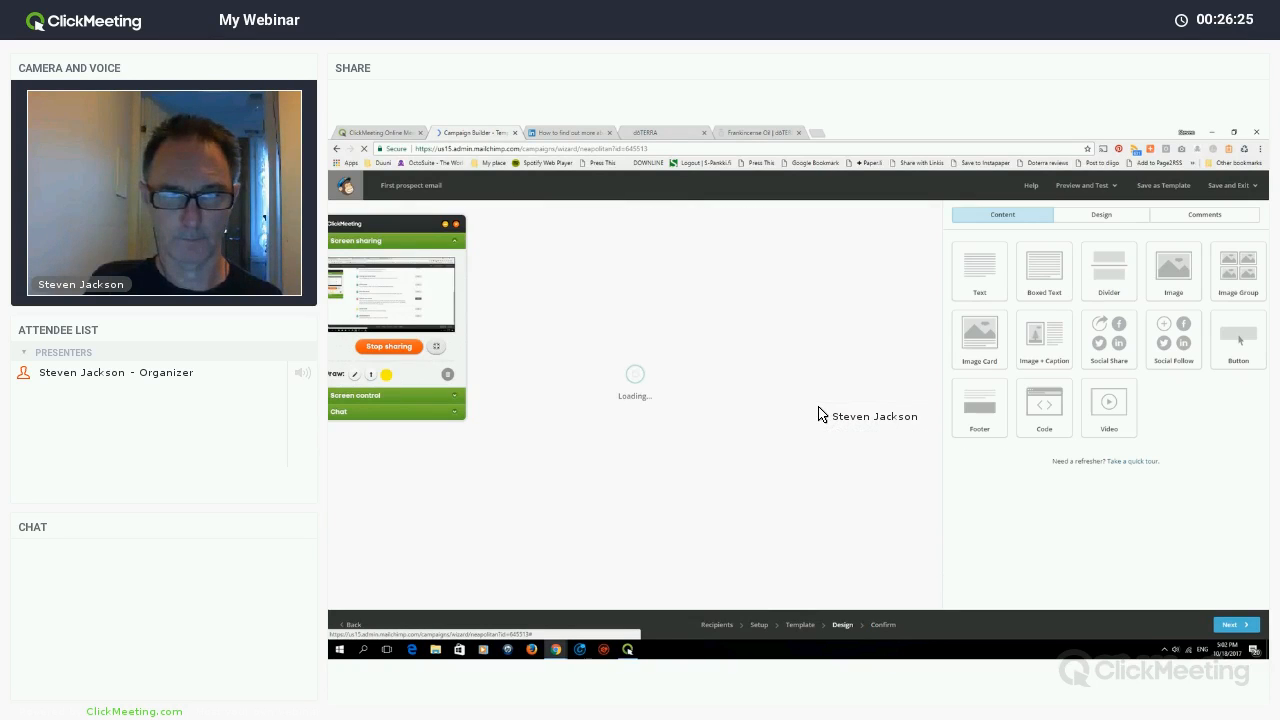
pyautogui.scroll(-2, 827, 421)
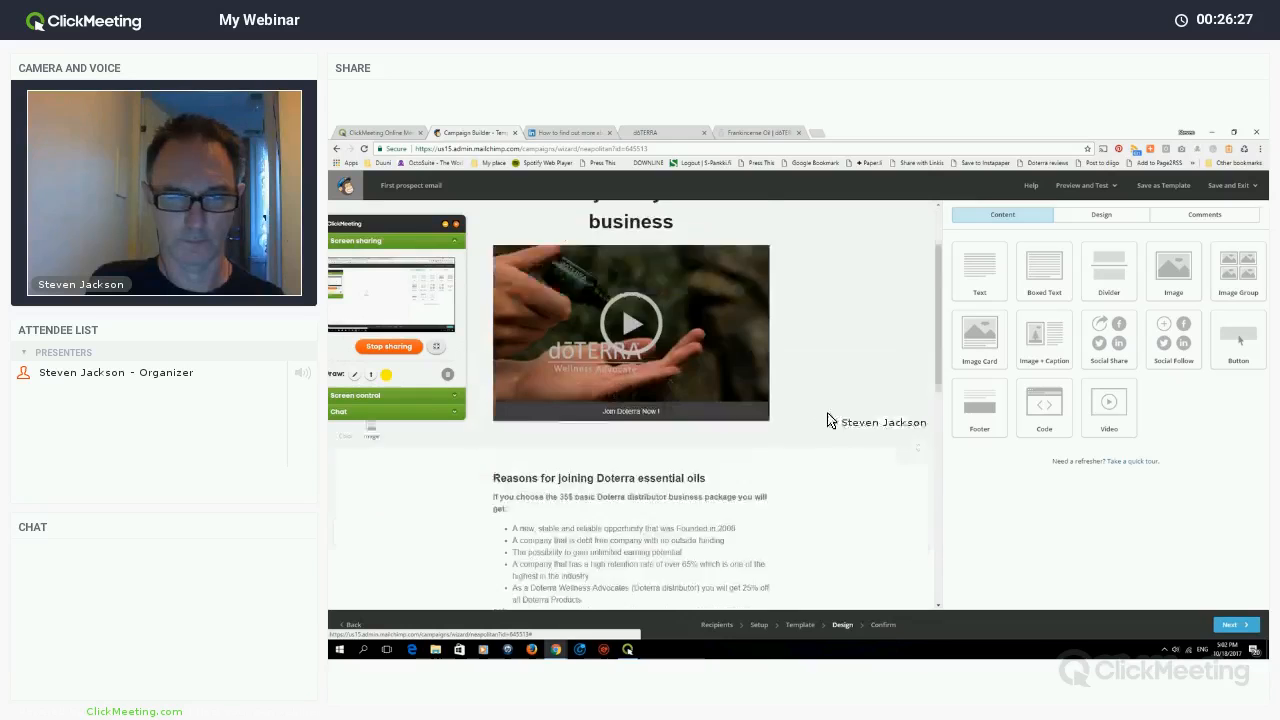
pyautogui.scroll(-8, 600, 400)
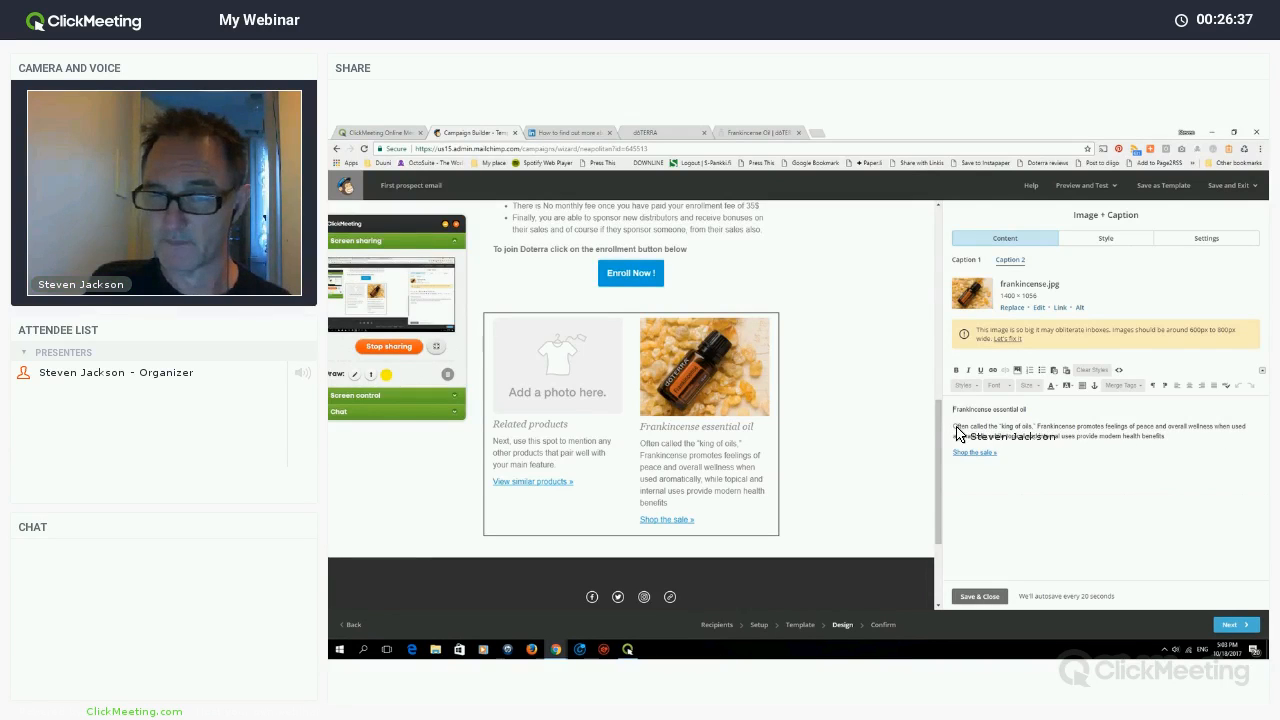
pyautogui.moveTo(956, 432); pyautogui.dragTo(980, 451)
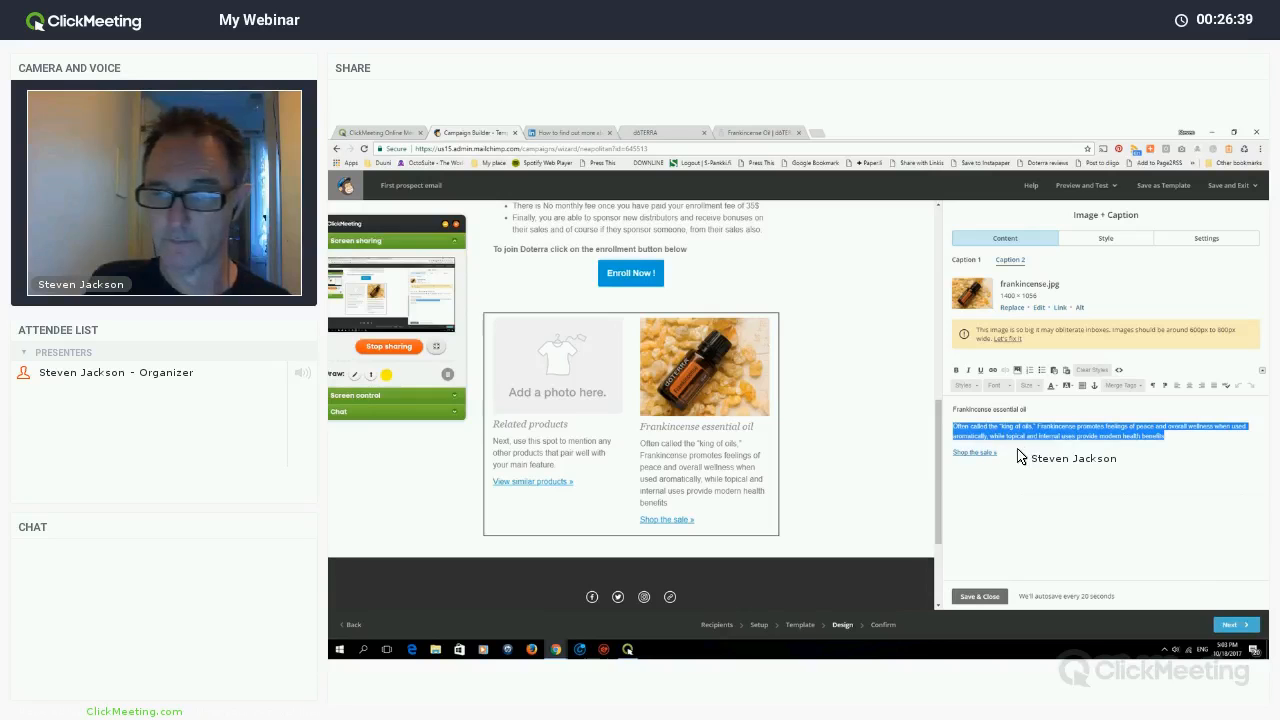
pyautogui.rightClick(1022, 433)
pyautogui.click(944, 373)
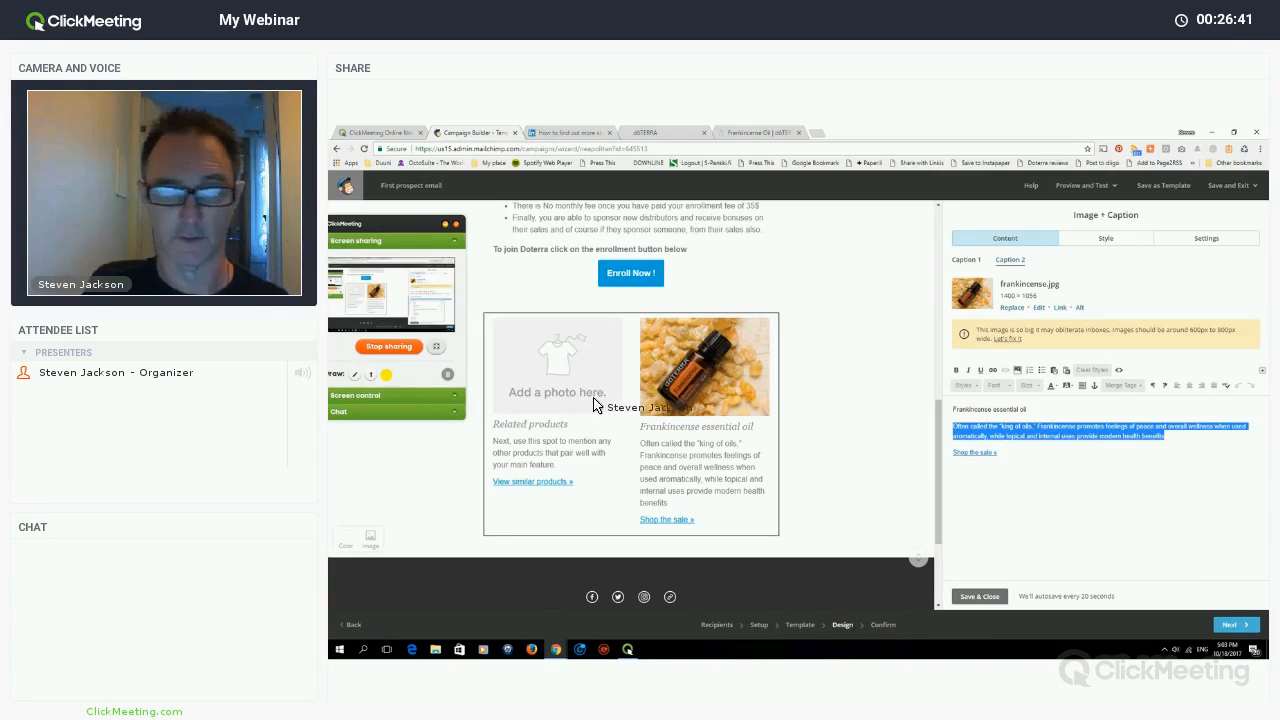
pyautogui.click(558, 429)
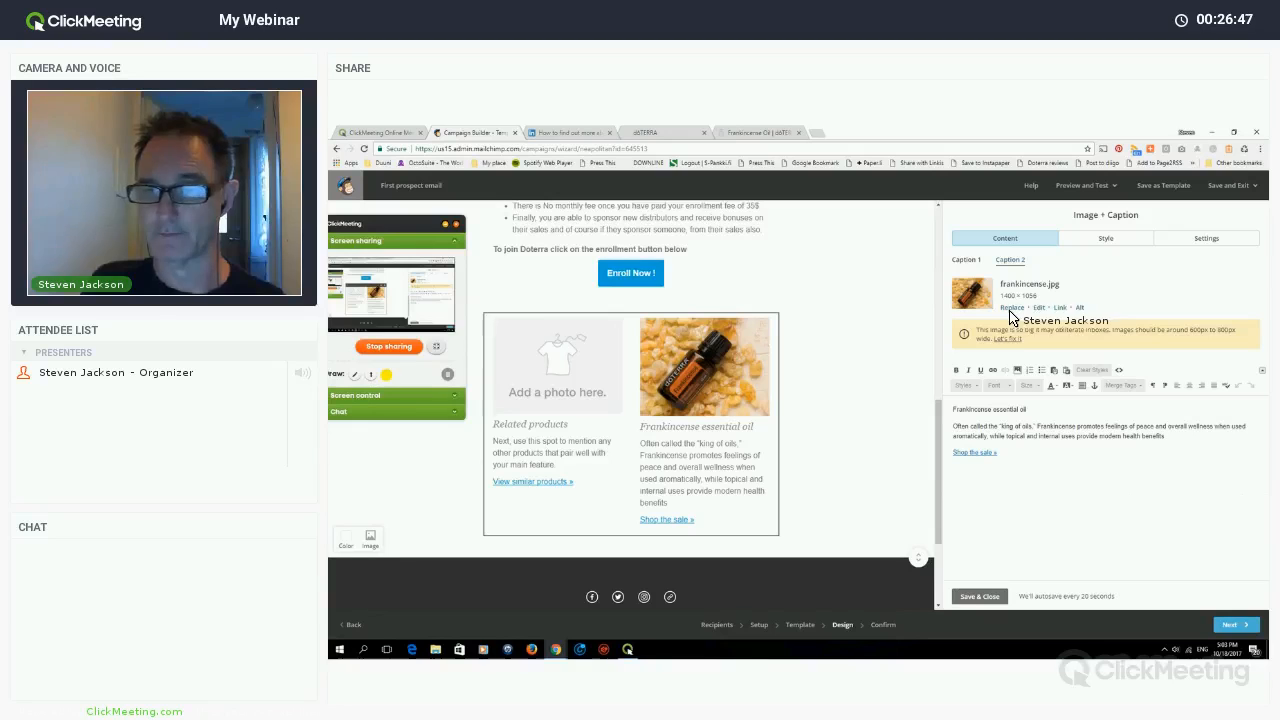
# - Swap the Related products placeholder photo for doterra oils breathe.jpg from the Content Manager
pyautogui.click(966, 260)
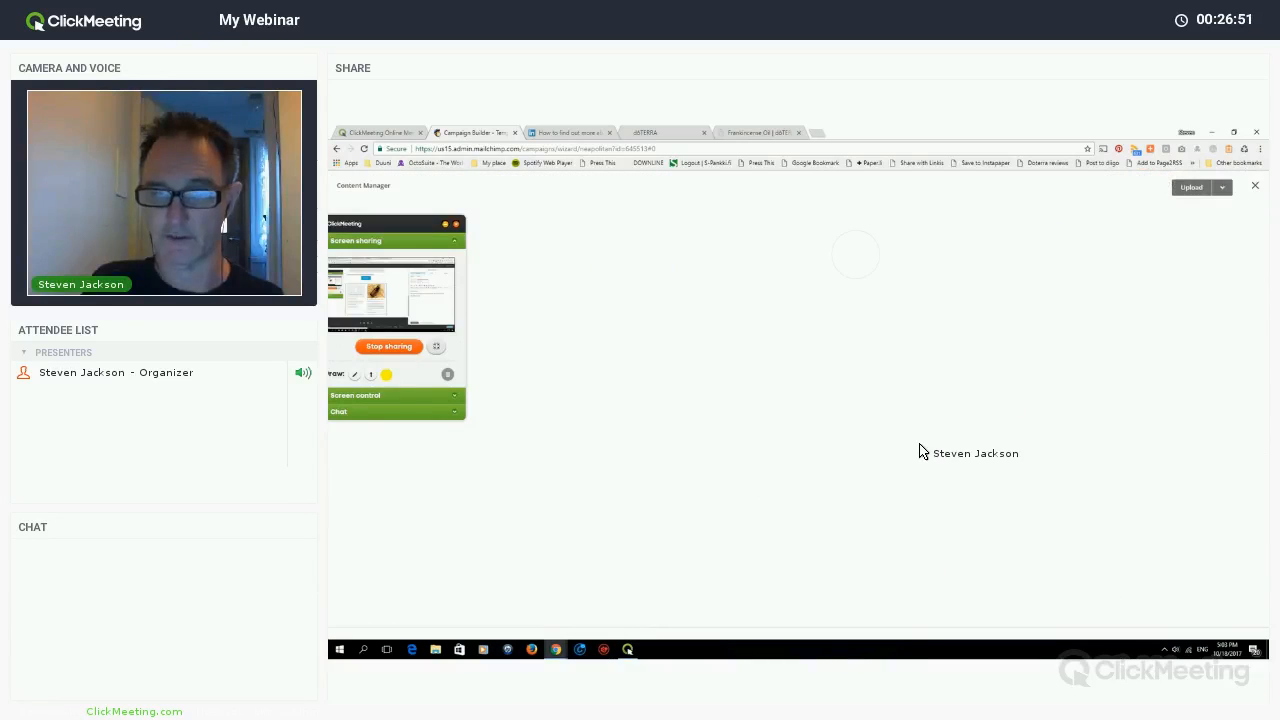
pyautogui.scroll(-8, 677, 563)
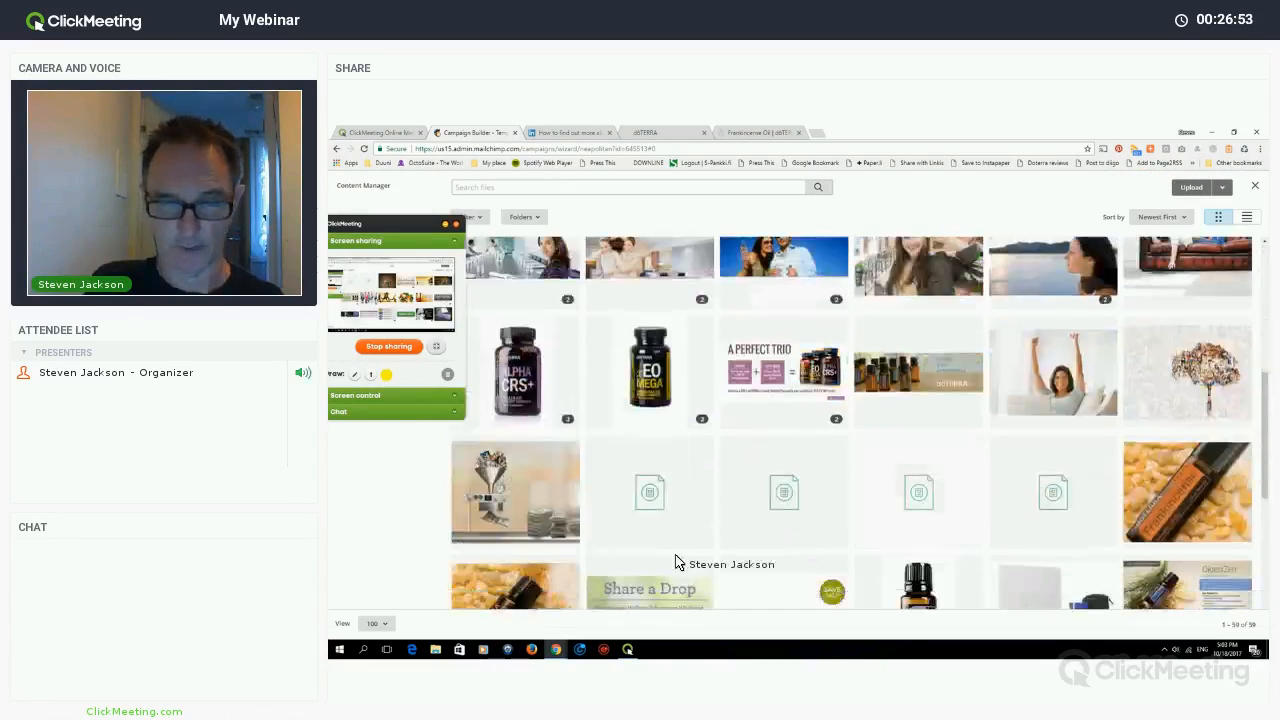
pyautogui.scroll(-3, 662, 566)
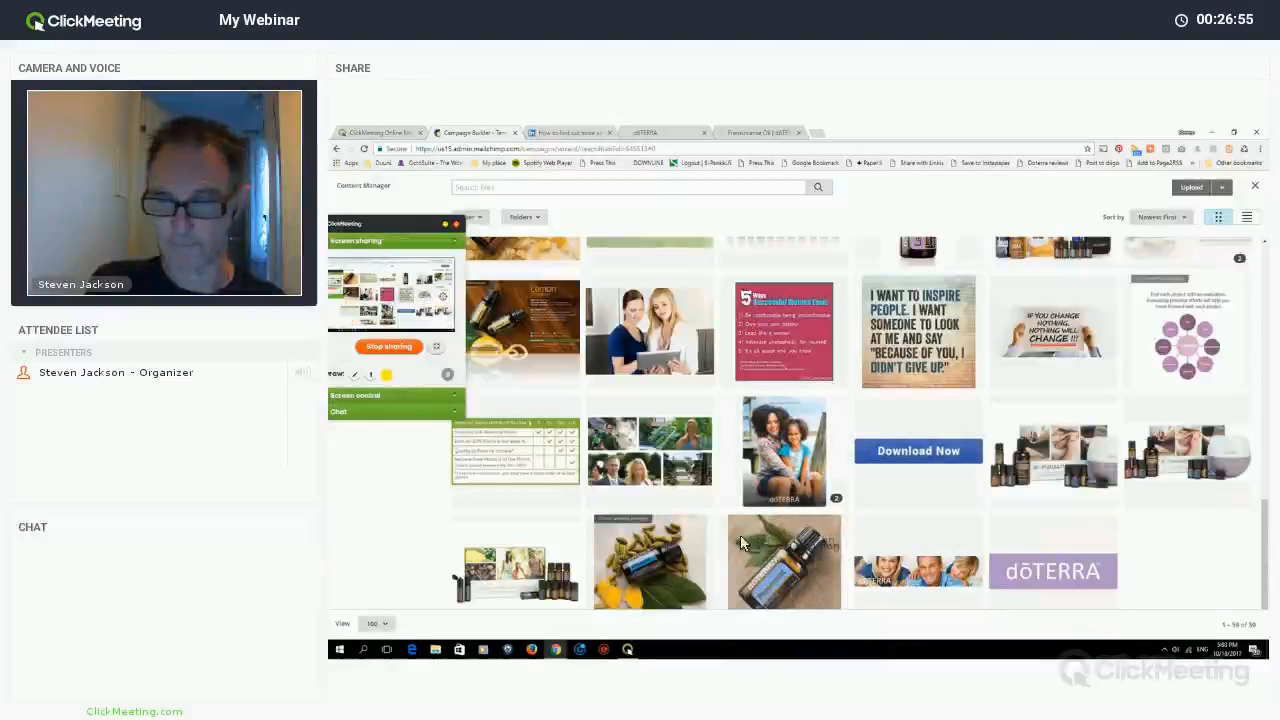
pyautogui.click(660, 564)
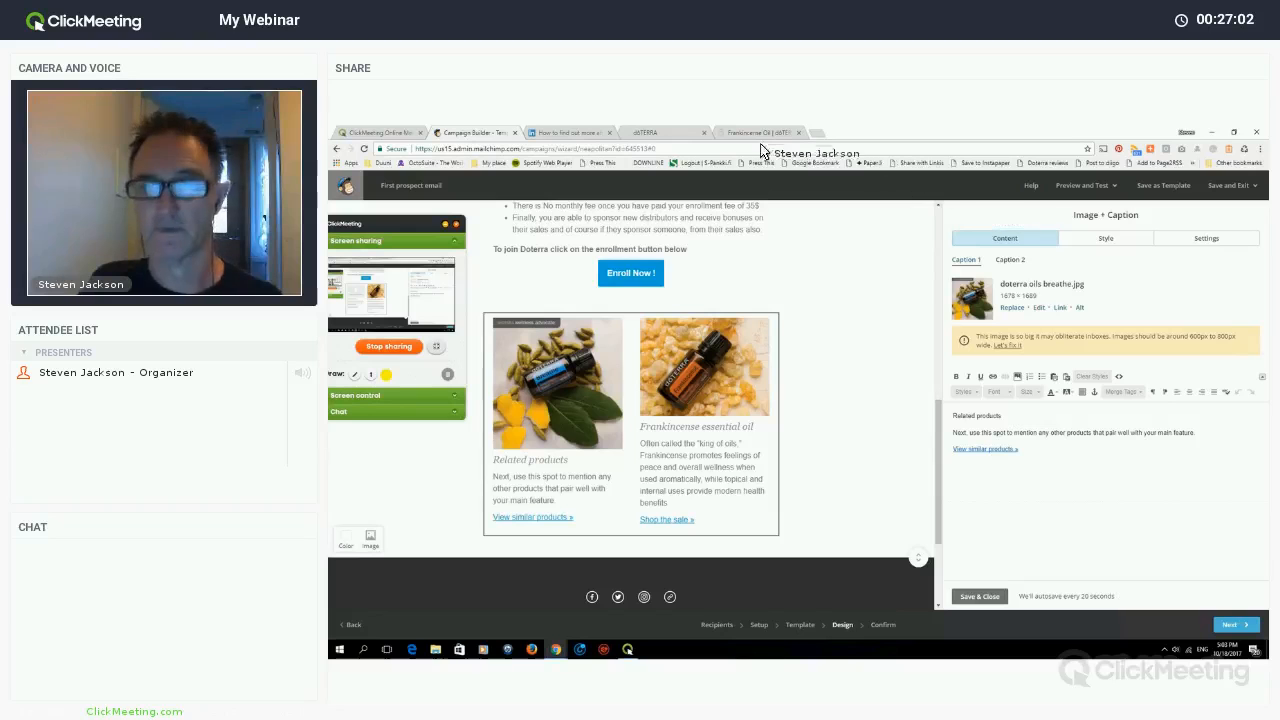
pyautogui.click(645, 132)
pyautogui.click(441, 150)
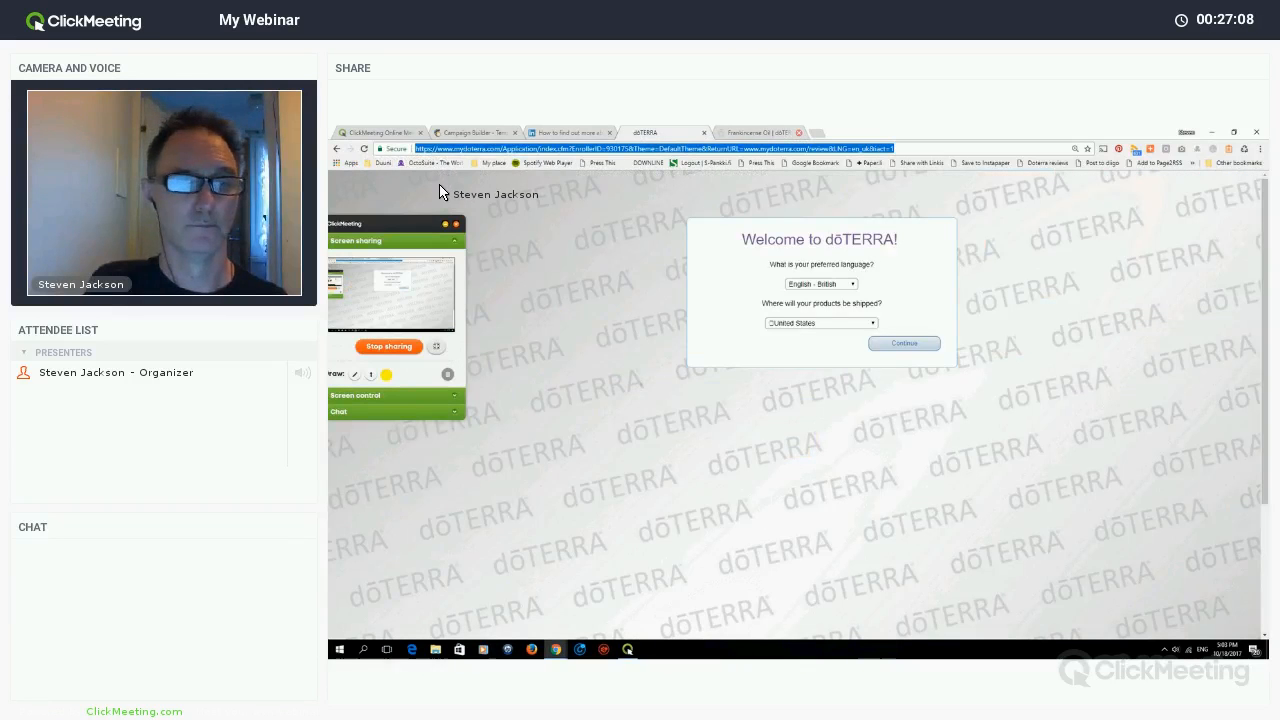
# - Search Google for 'doterra breathe' and open the dōTERRA Breathe Products page
pyautogui.hotkey('ctrl', 'Tab')
pyautogui.hotkey('alt', 'Left')
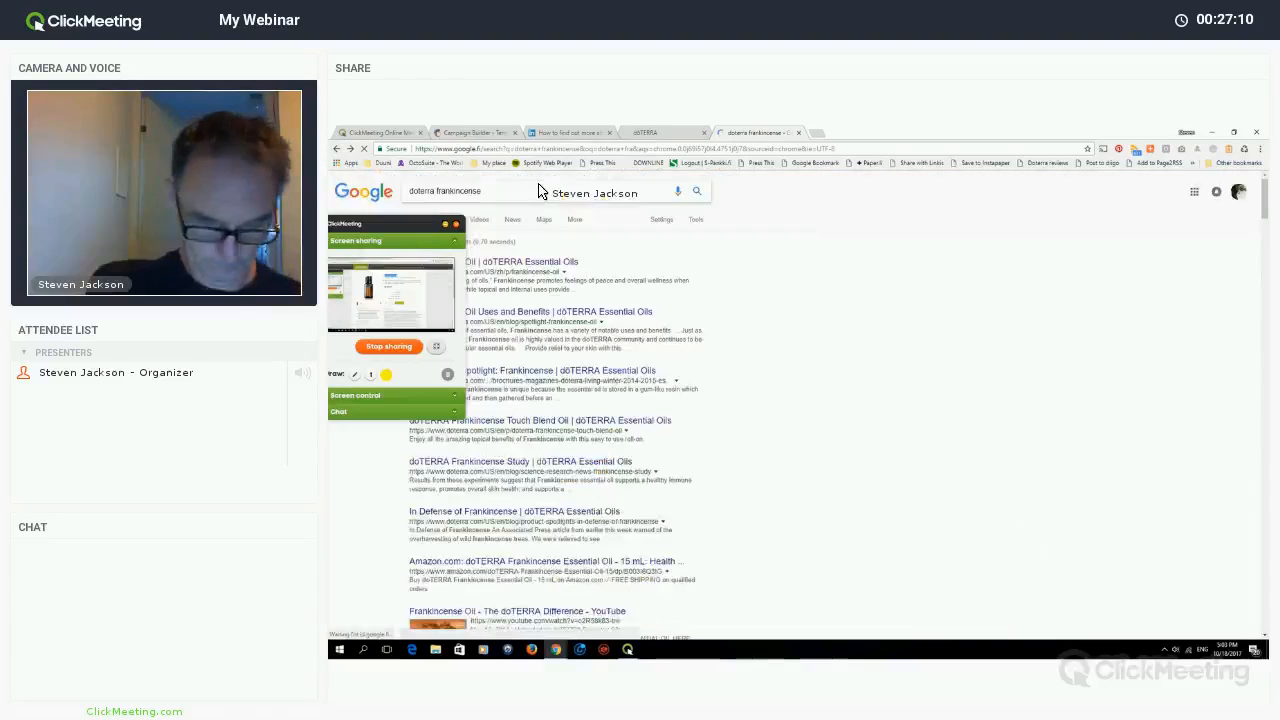
pyautogui.doubleClick(538, 191)
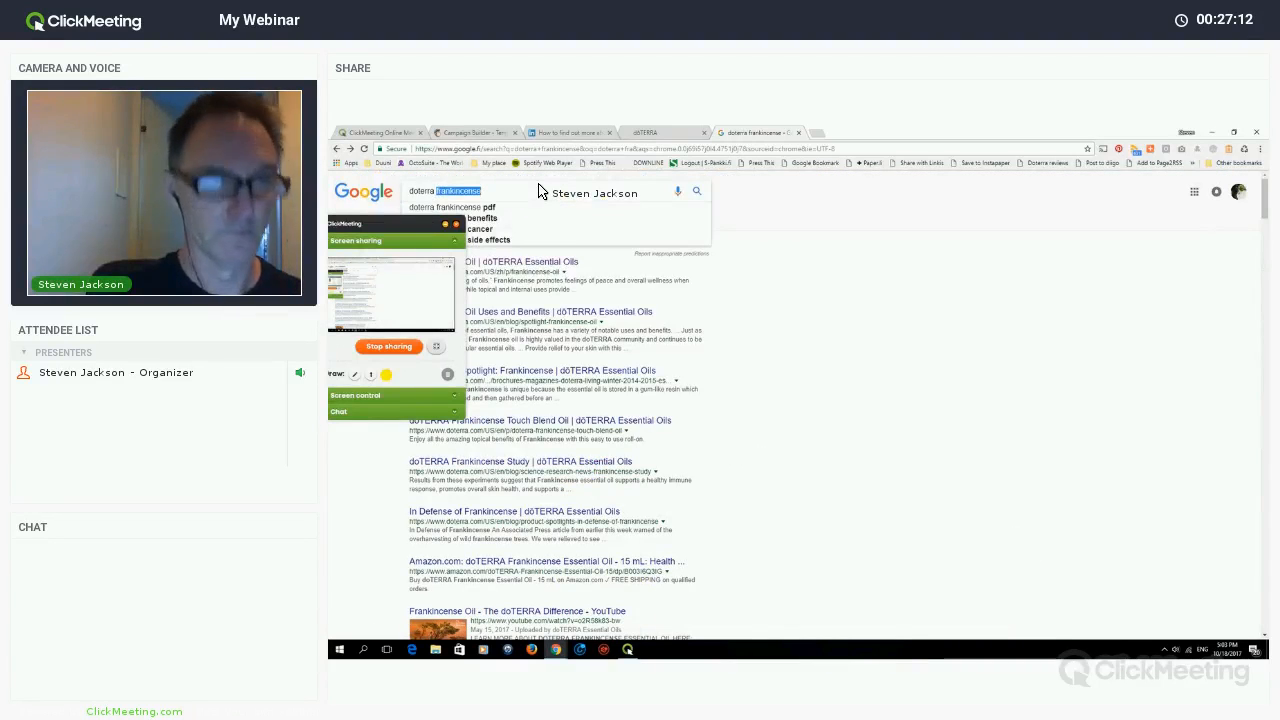
pyautogui.write('breathe')
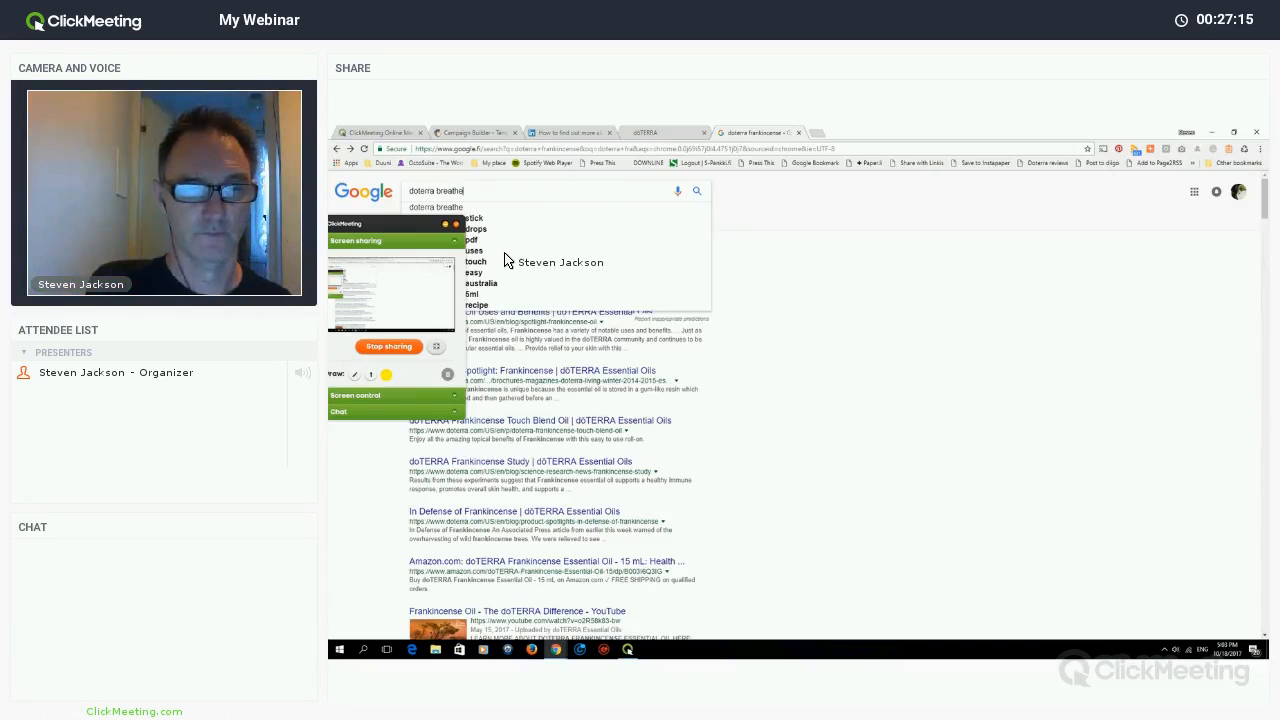
pyautogui.press('Return')
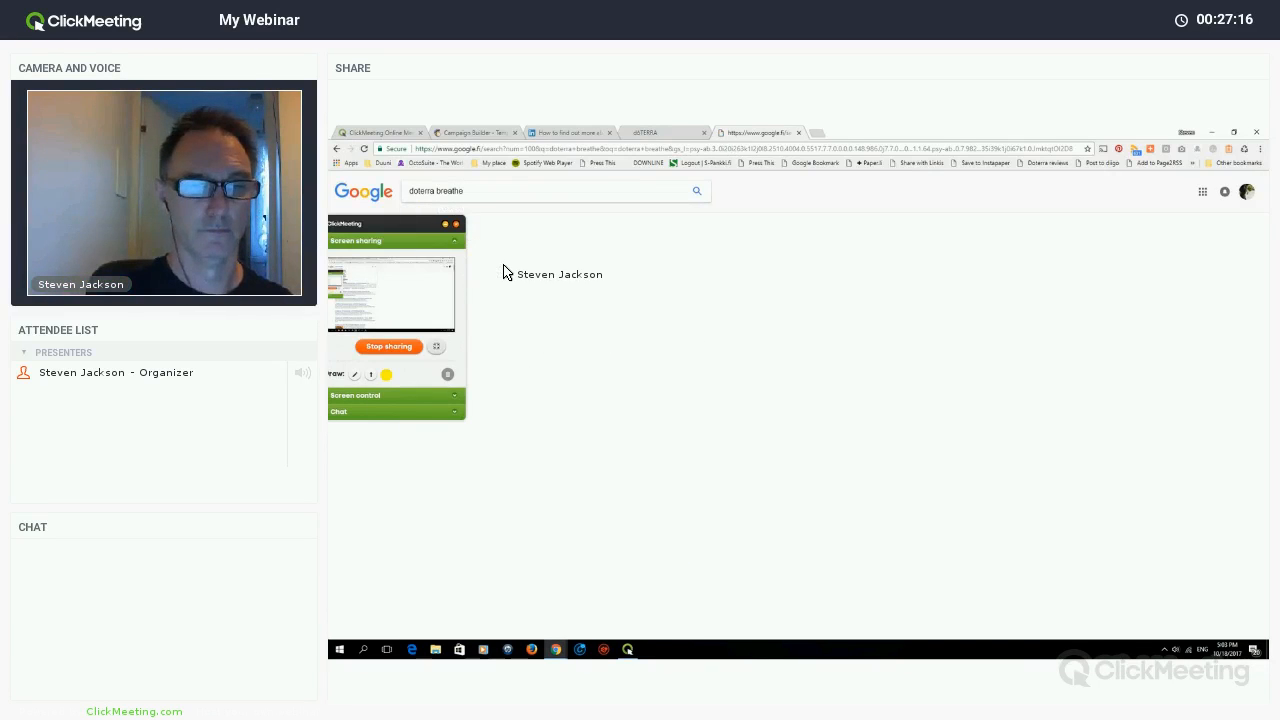
pyautogui.click(508, 270)
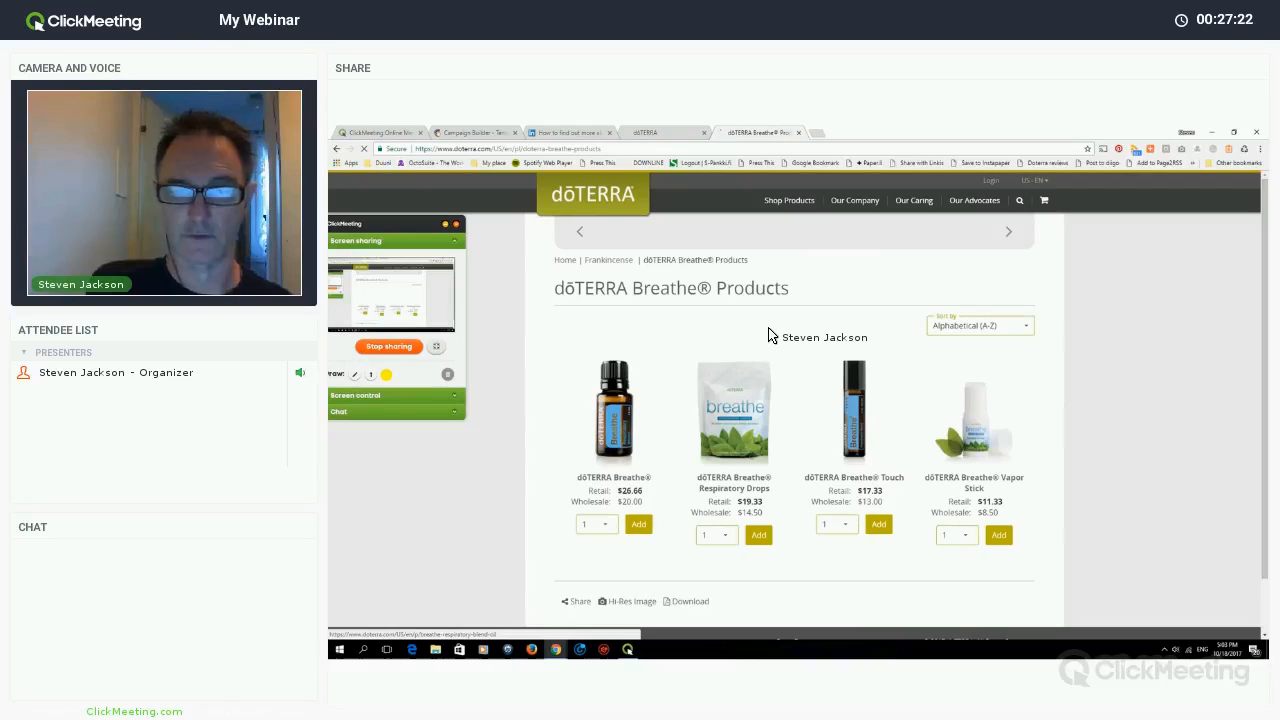
# - Open the Breathe Respiratory Blend product page and copy its short description
pyautogui.click(614, 412)
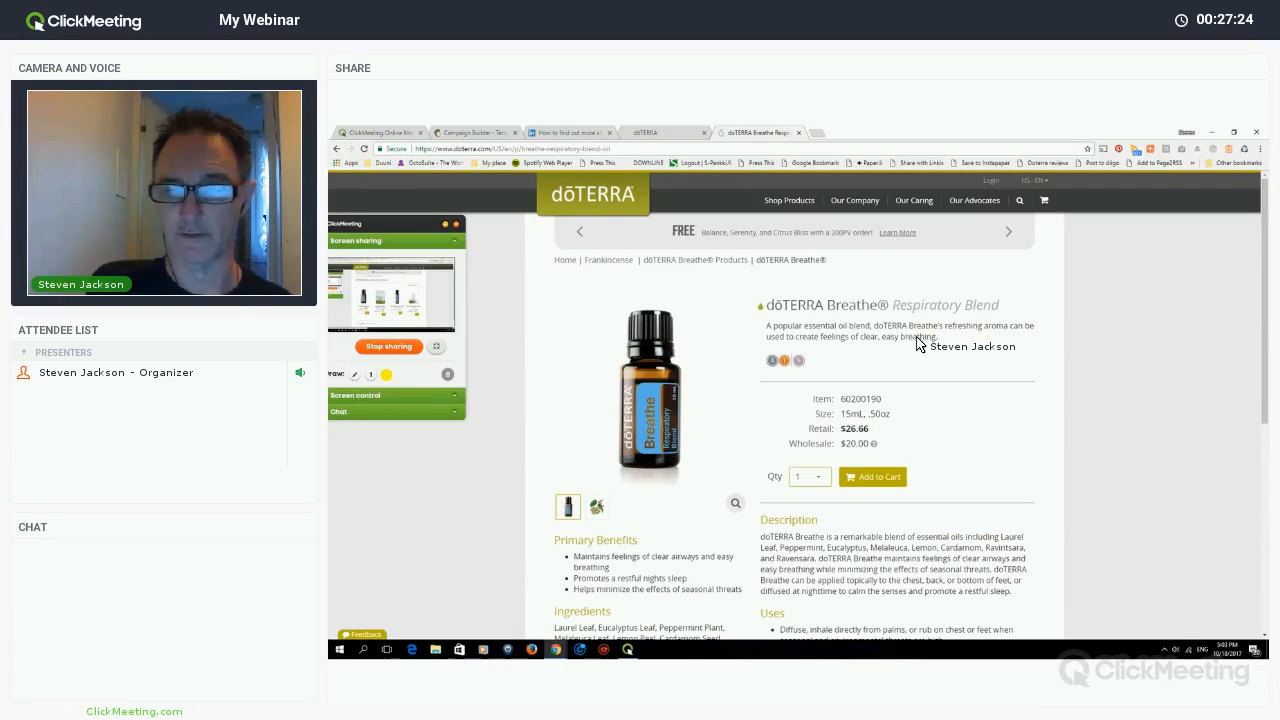
pyautogui.moveTo(767, 326); pyautogui.dragTo(938, 337)
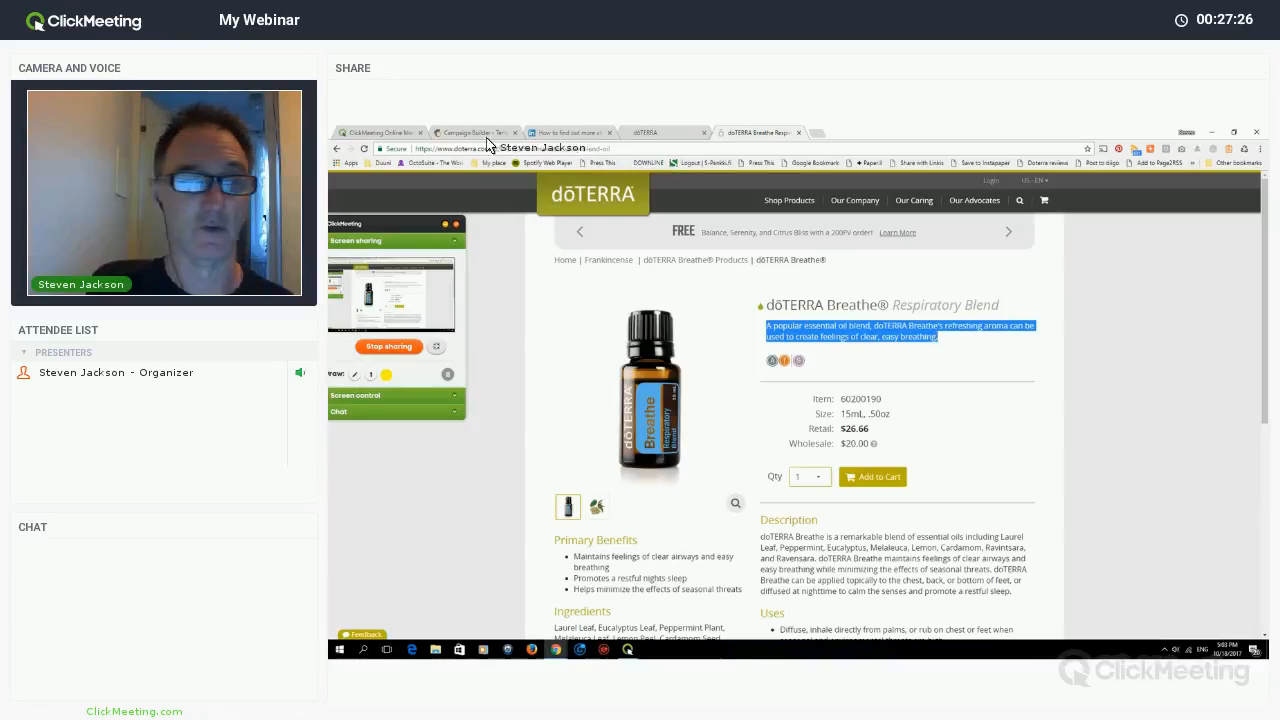
pyautogui.rightClick(911, 336)
pyautogui.click(935, 342)
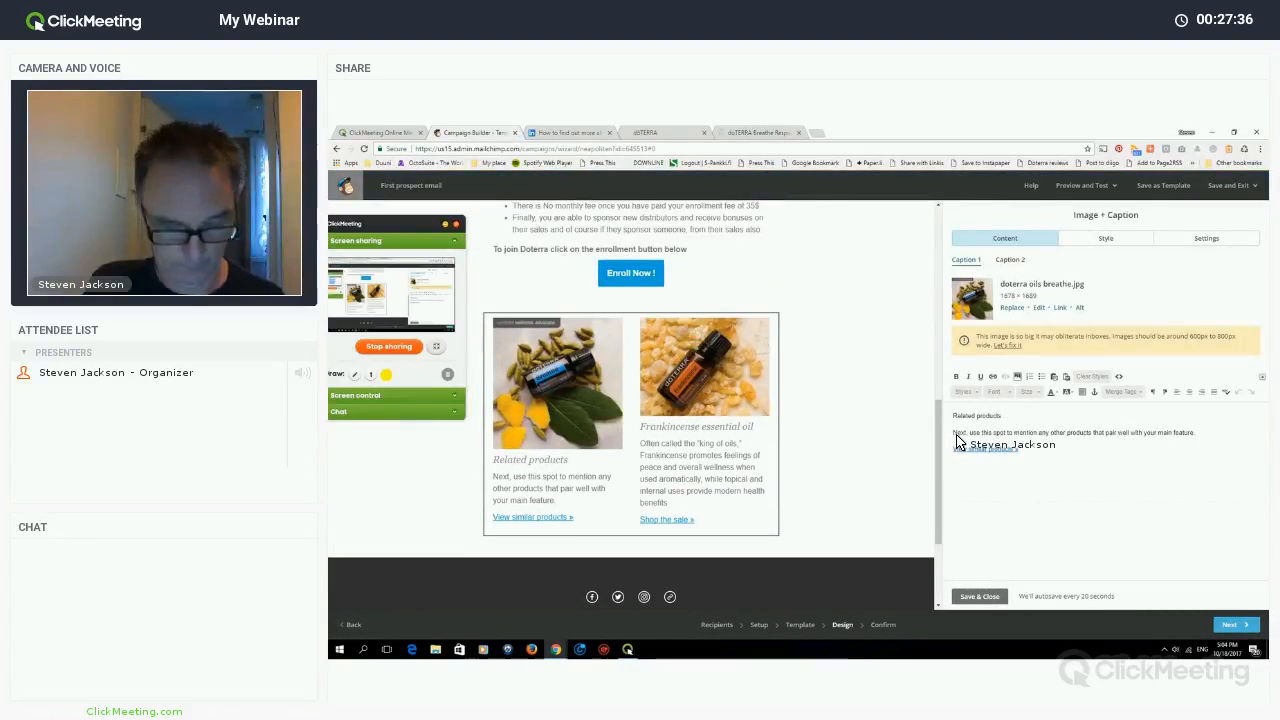
# - Paste the Breathe description into the first caption and retitle it 'Breathe Blend'
pyautogui.moveTo(1195, 433); pyautogui.dragTo(1188, 433)
pyautogui.moveTo(983, 445); pyautogui.dragTo(986, 428)
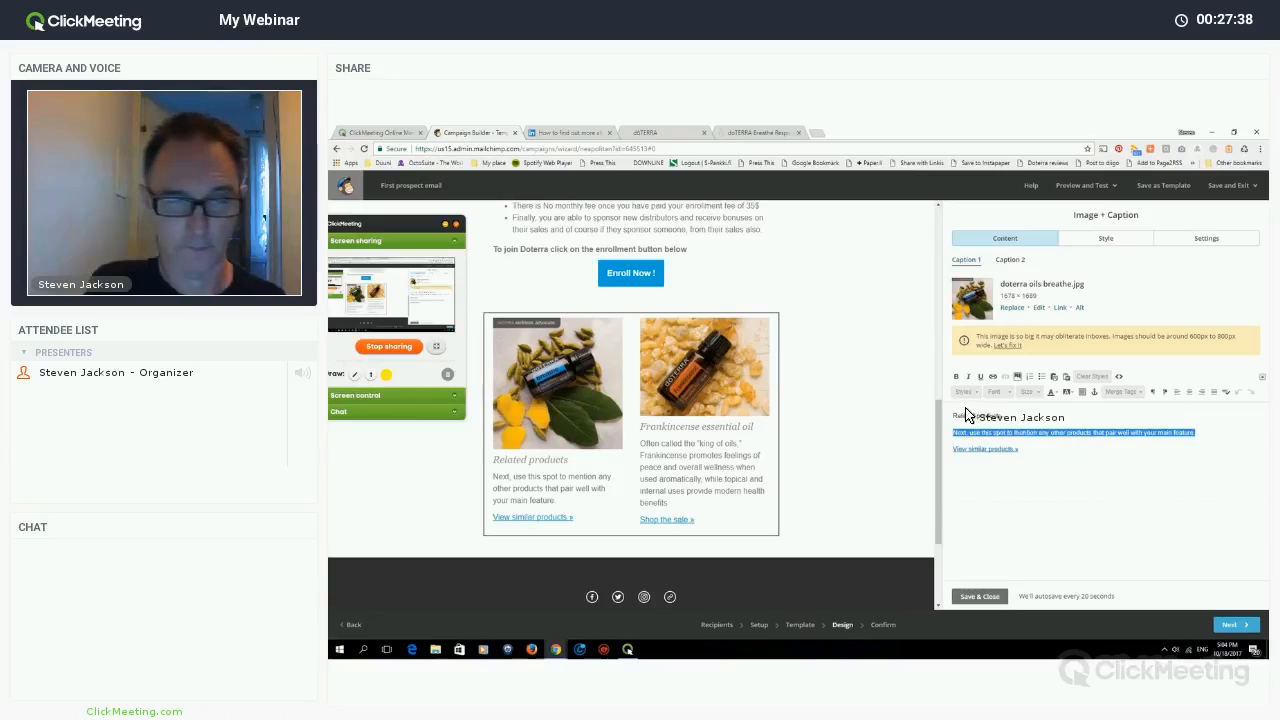
pyautogui.hotkey('ctrl', 'v')
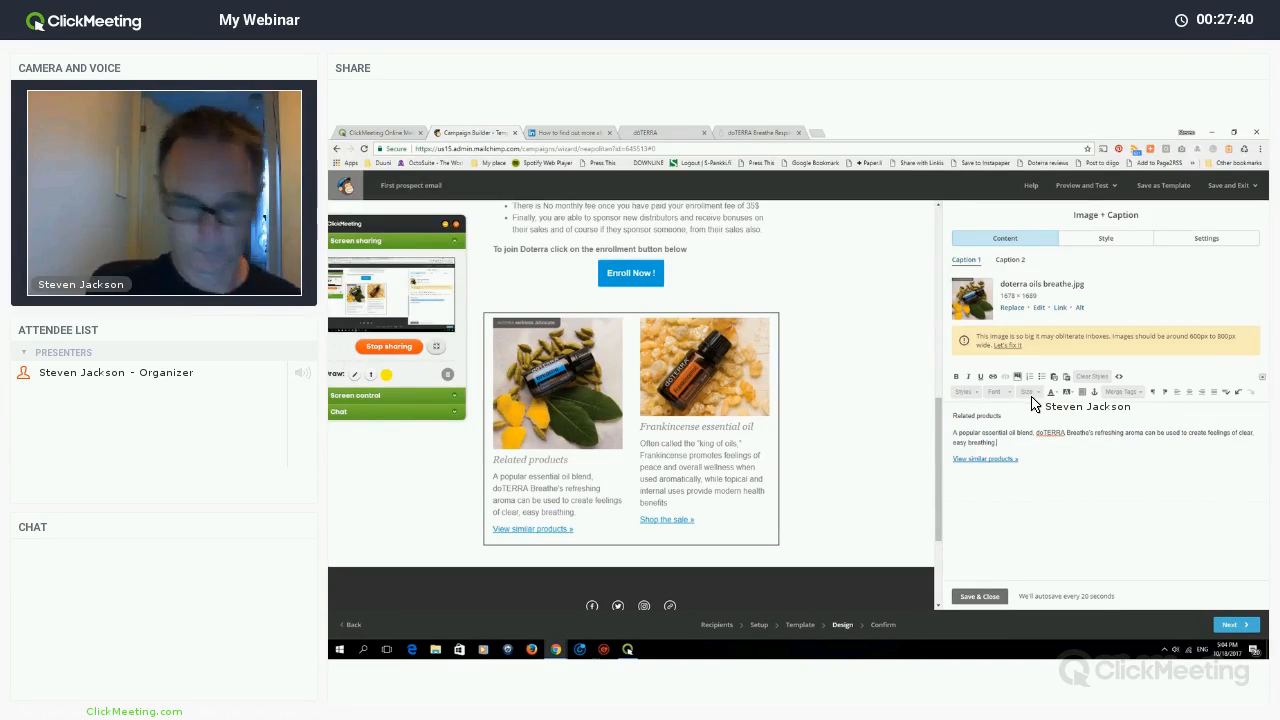
pyautogui.moveTo(953, 416); pyautogui.dragTo(1002, 416)
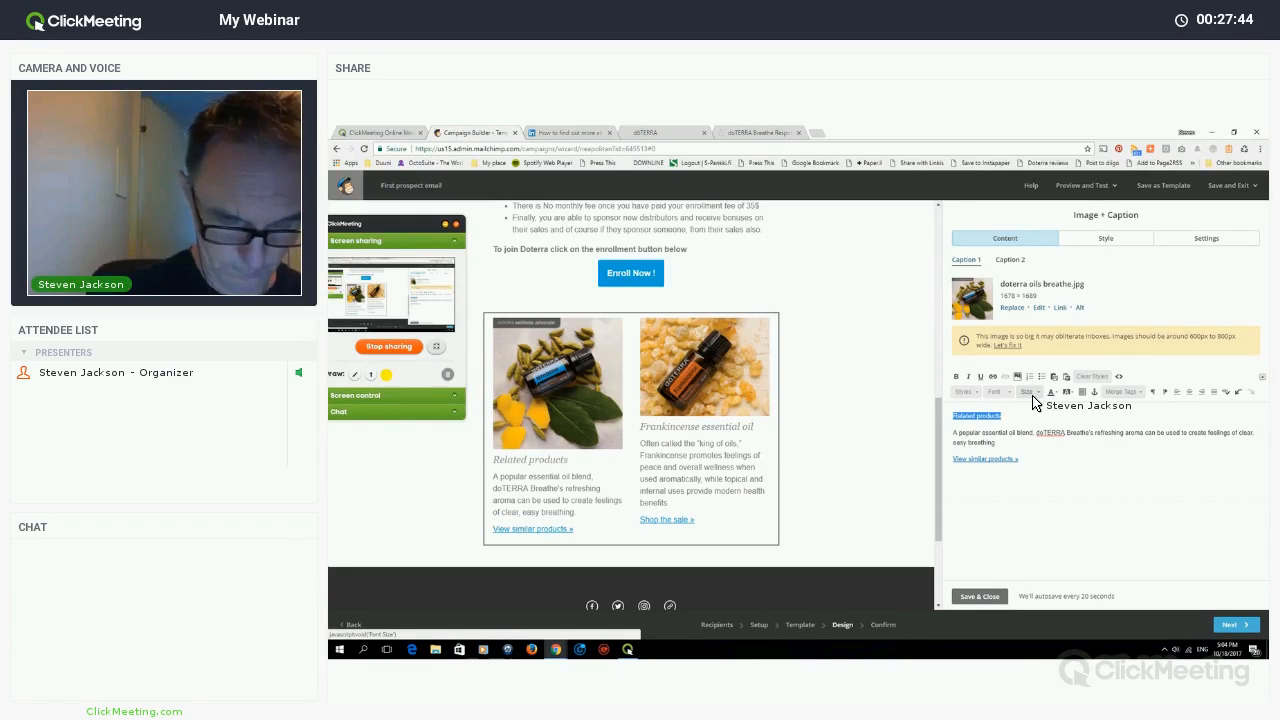
pyautogui.write('Breat')
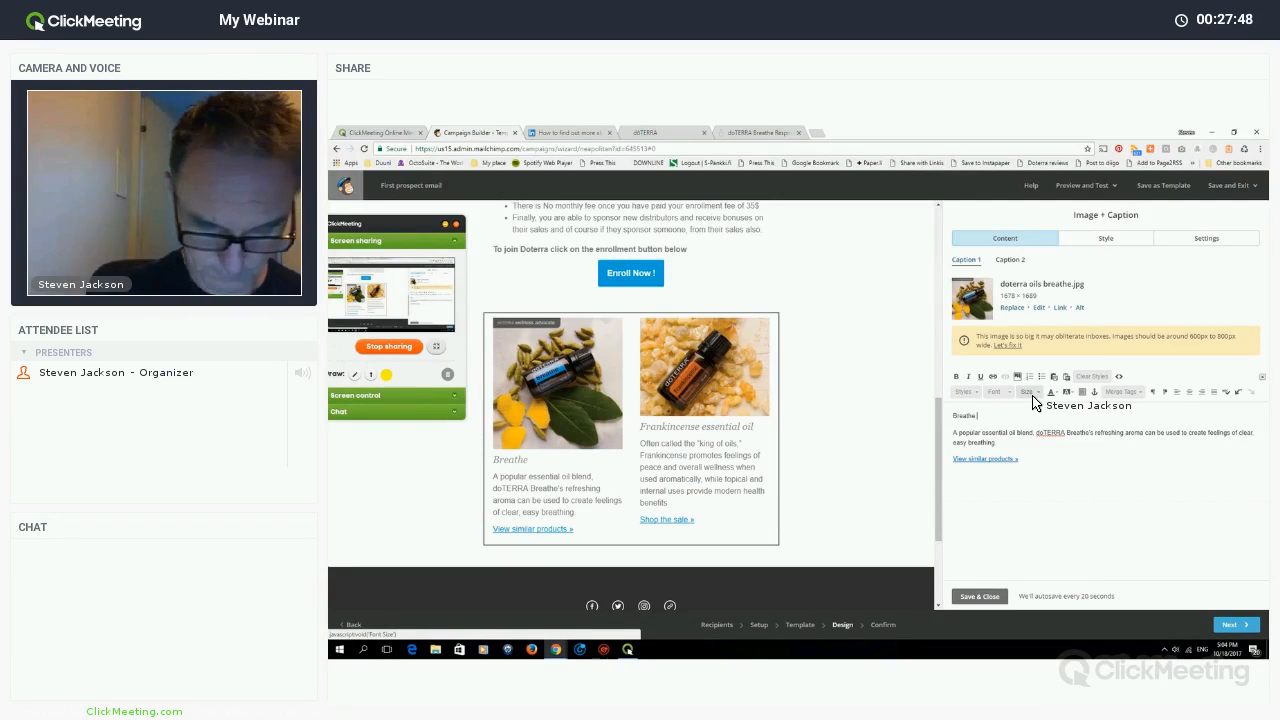
pyautogui.write('he B')
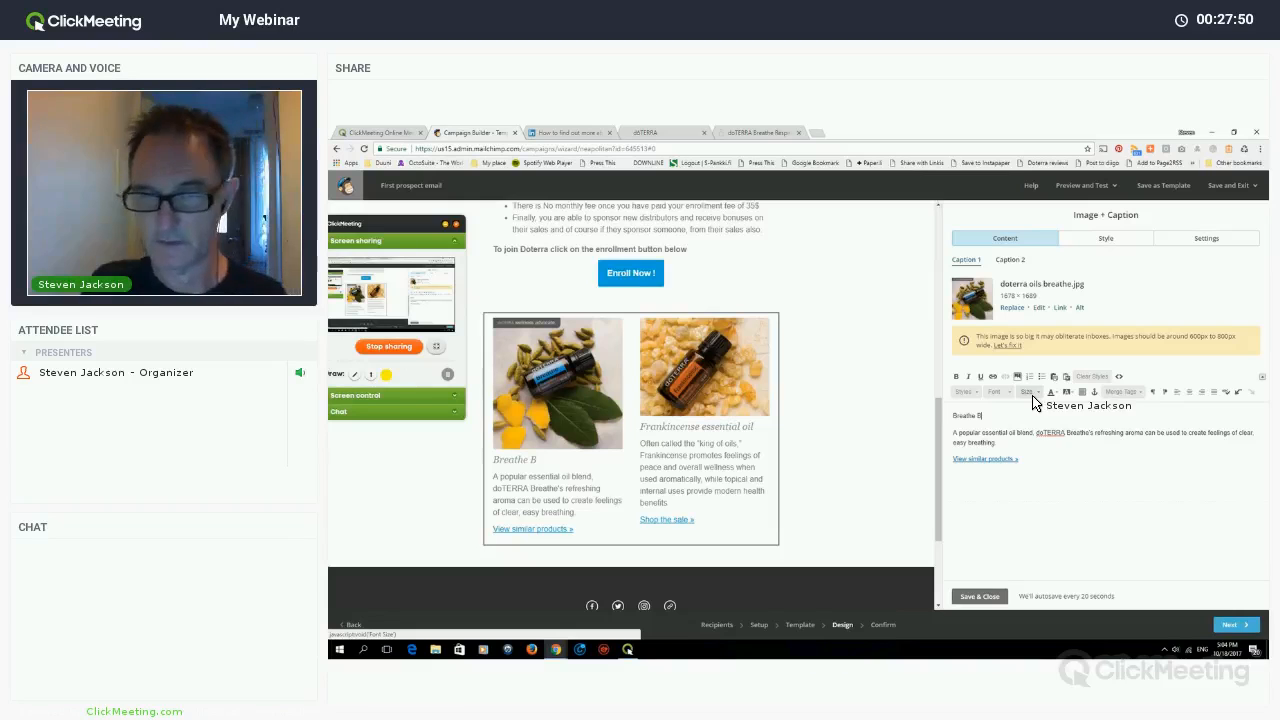
pyautogui.write('lend')
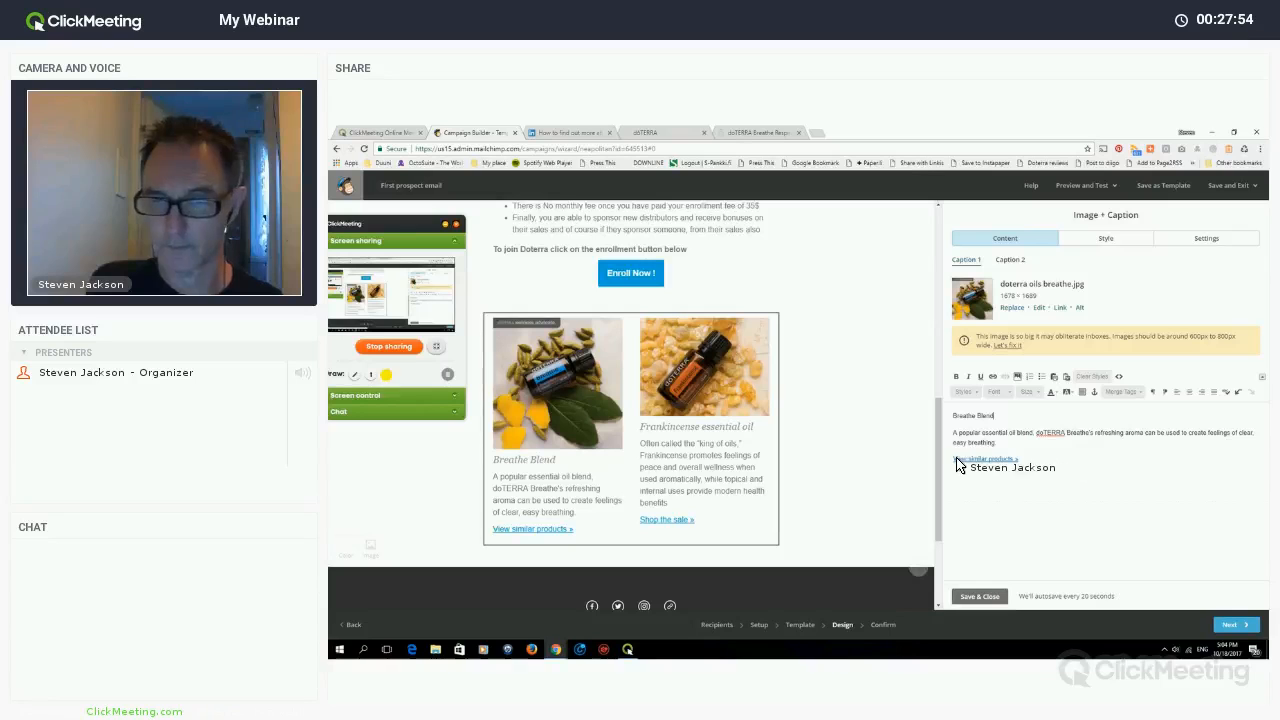
# - Replace the caption's 'View similar products' link with 'Shop the sale »' from the Frankincense caption
pyautogui.moveTo(1019, 459); pyautogui.dragTo(953, 459)
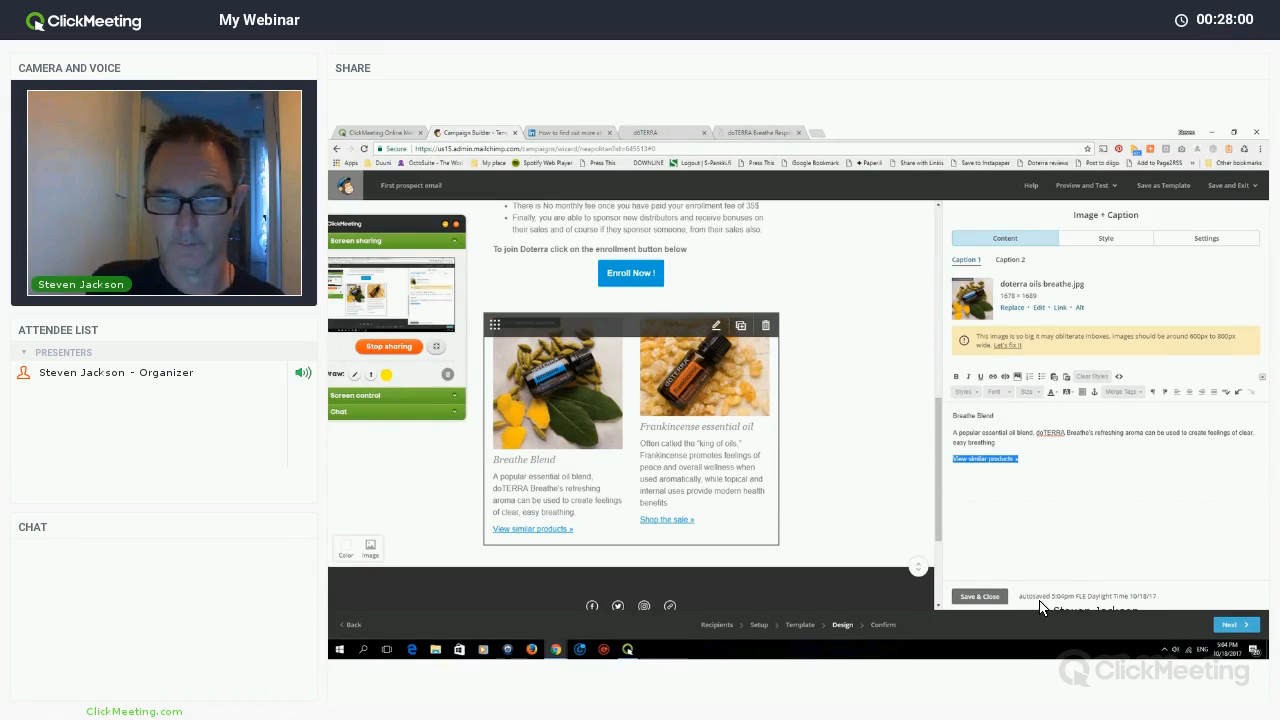
pyautogui.click(976, 591)
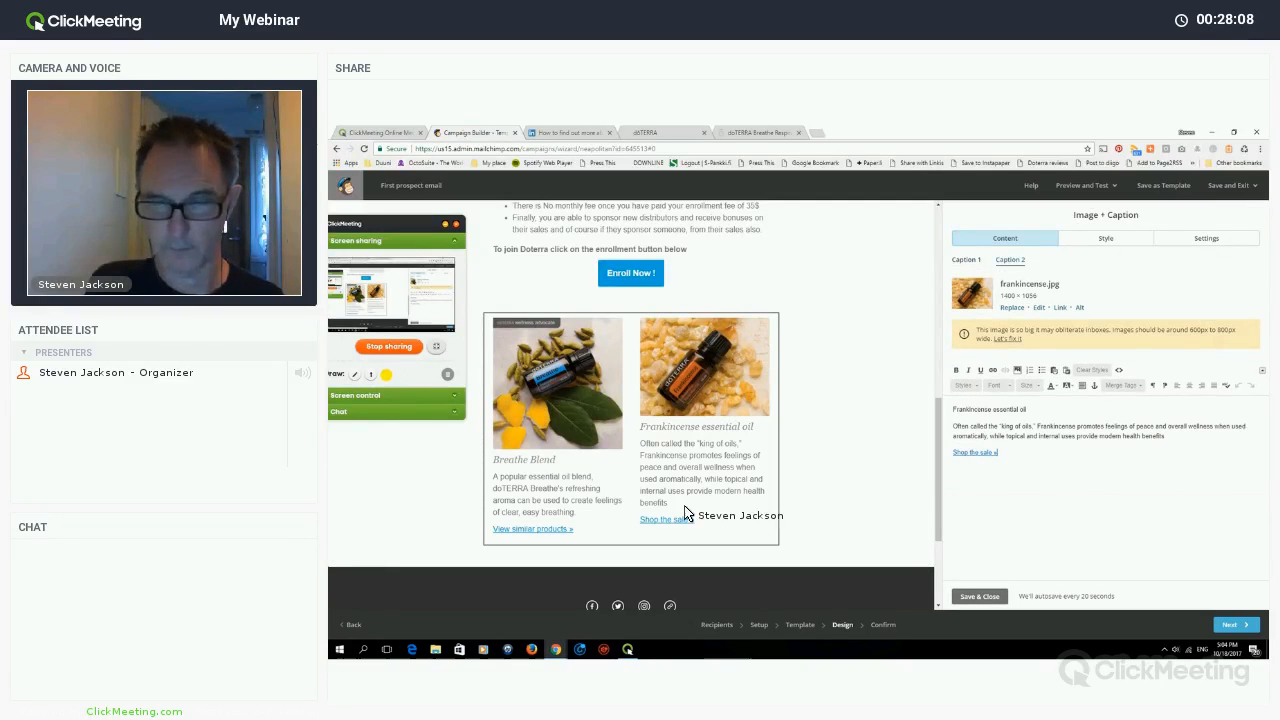
pyautogui.doubleClick(975, 453)
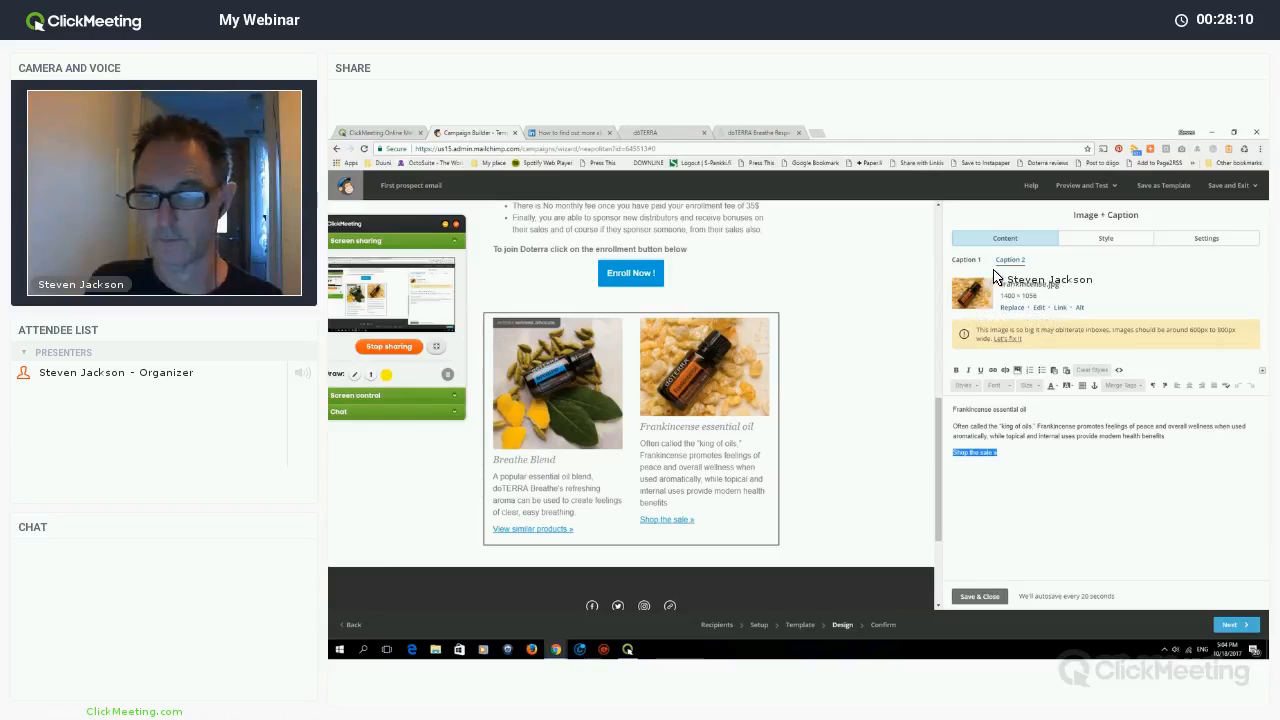
pyautogui.click(993, 371)
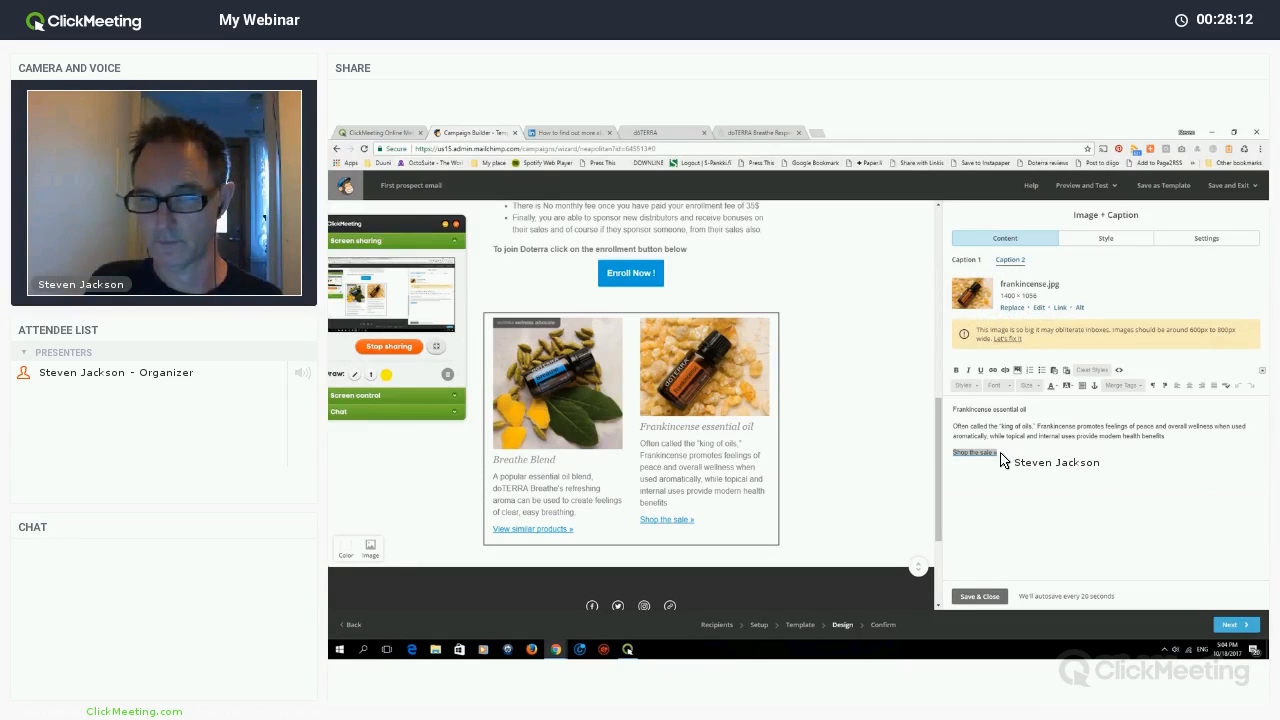
pyautogui.click(966, 260)
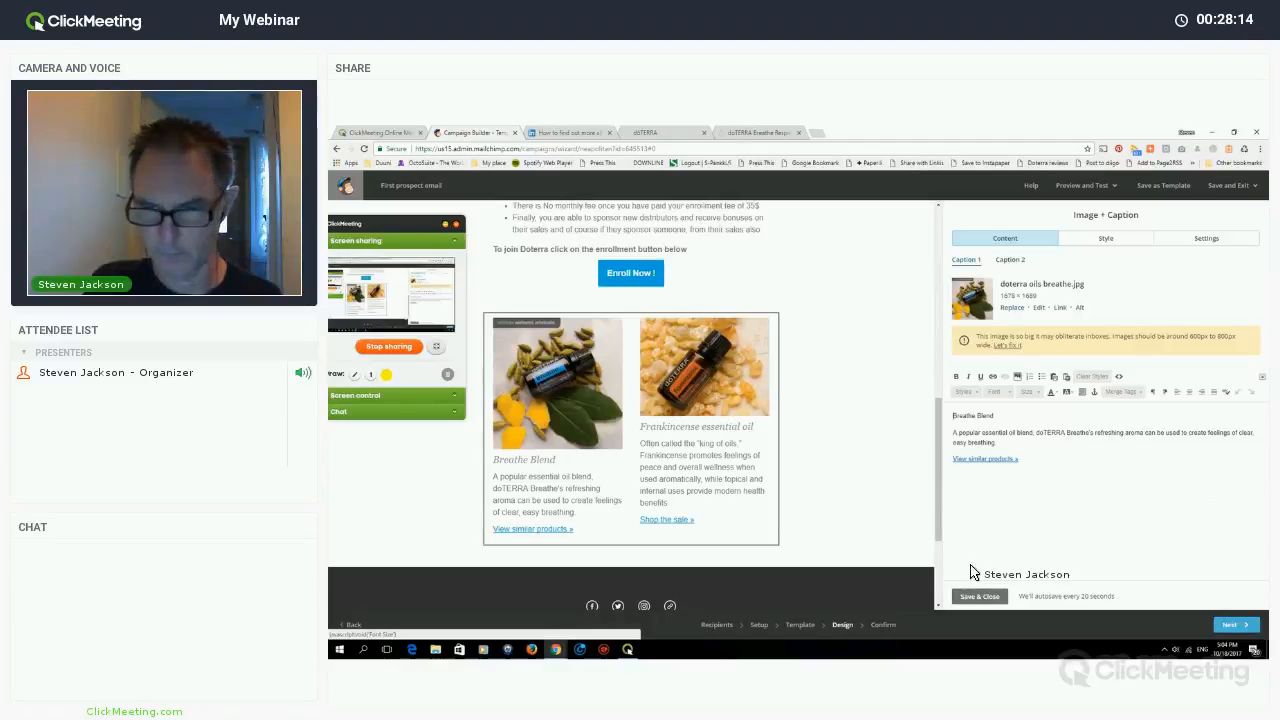
pyautogui.moveTo(1018, 459); pyautogui.dragTo(952, 459)
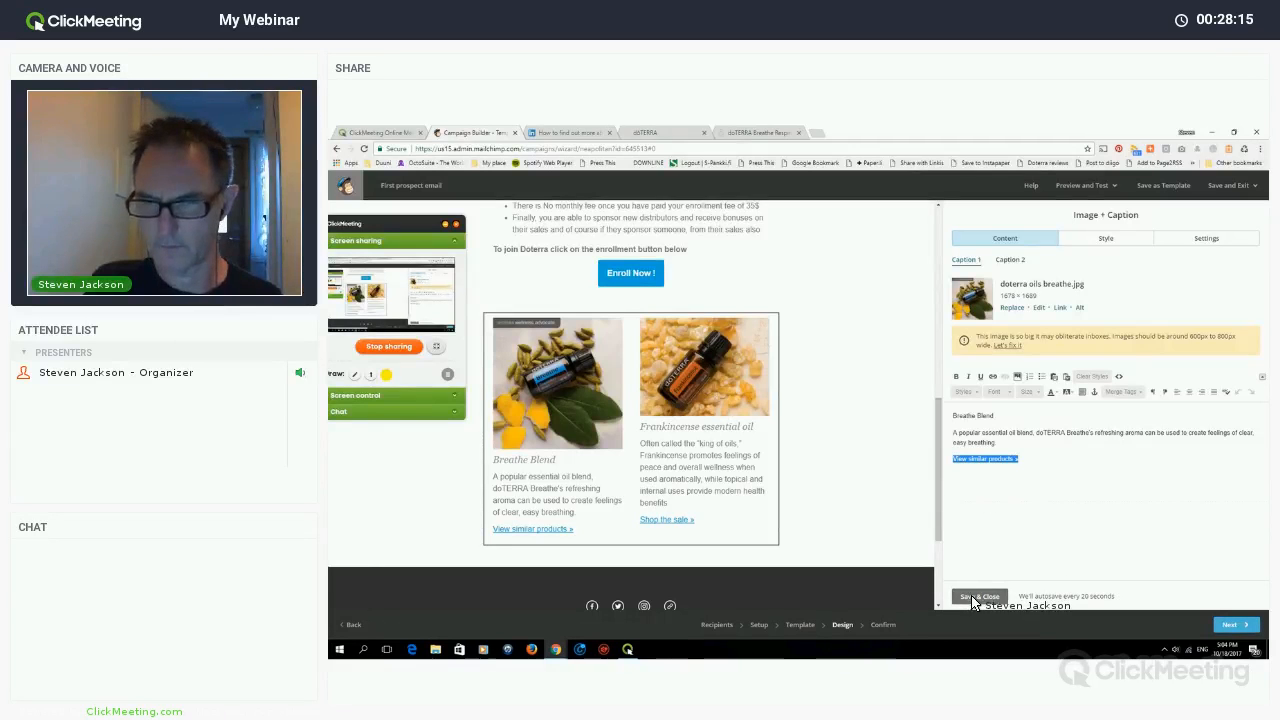
pyautogui.hotkey('ctrl', 'v')
# - Save the caption, confirm the checklist is all set, and start sending to My List
pyautogui.click(1235, 629)
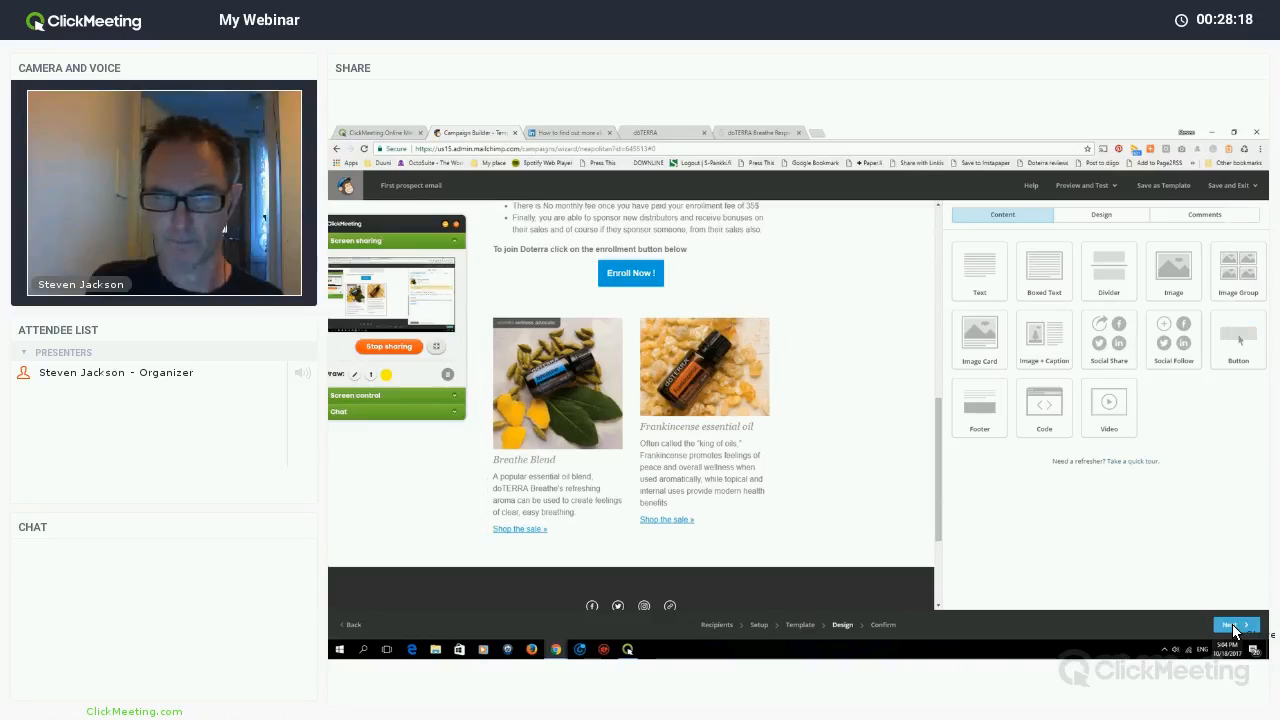
pyautogui.click(1235, 629)
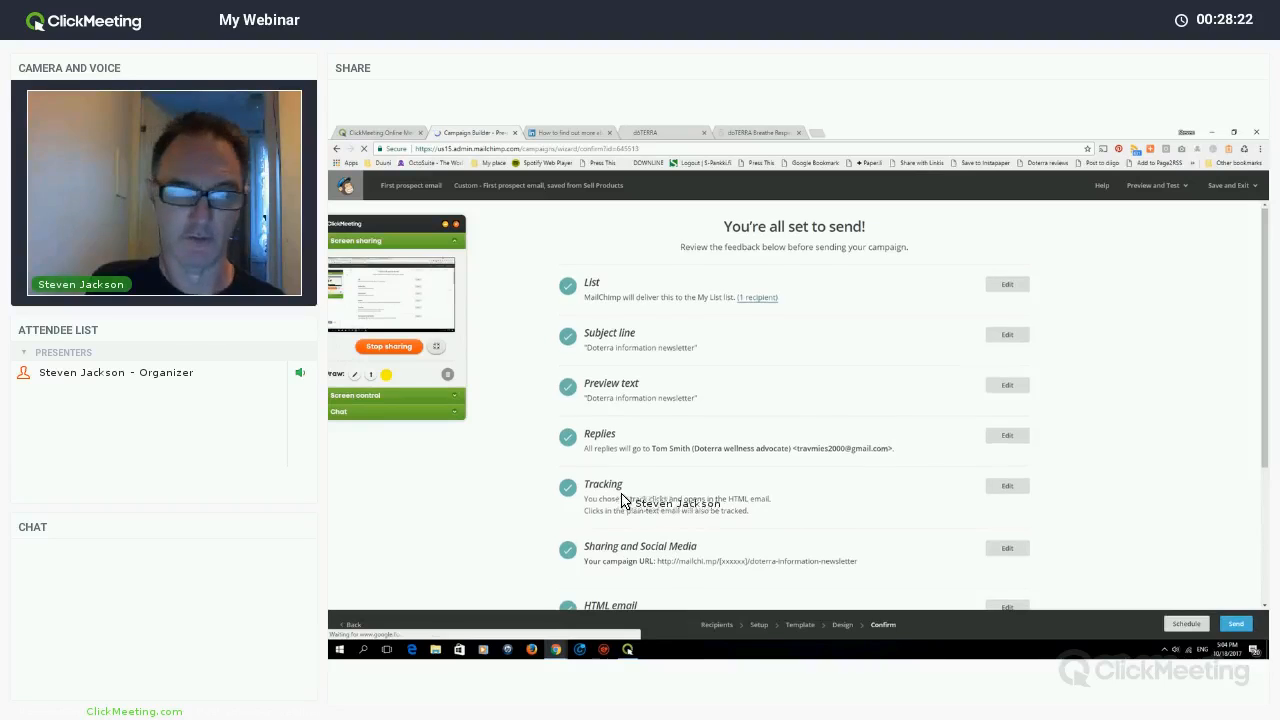
pyautogui.scroll(-3, 594, 495)
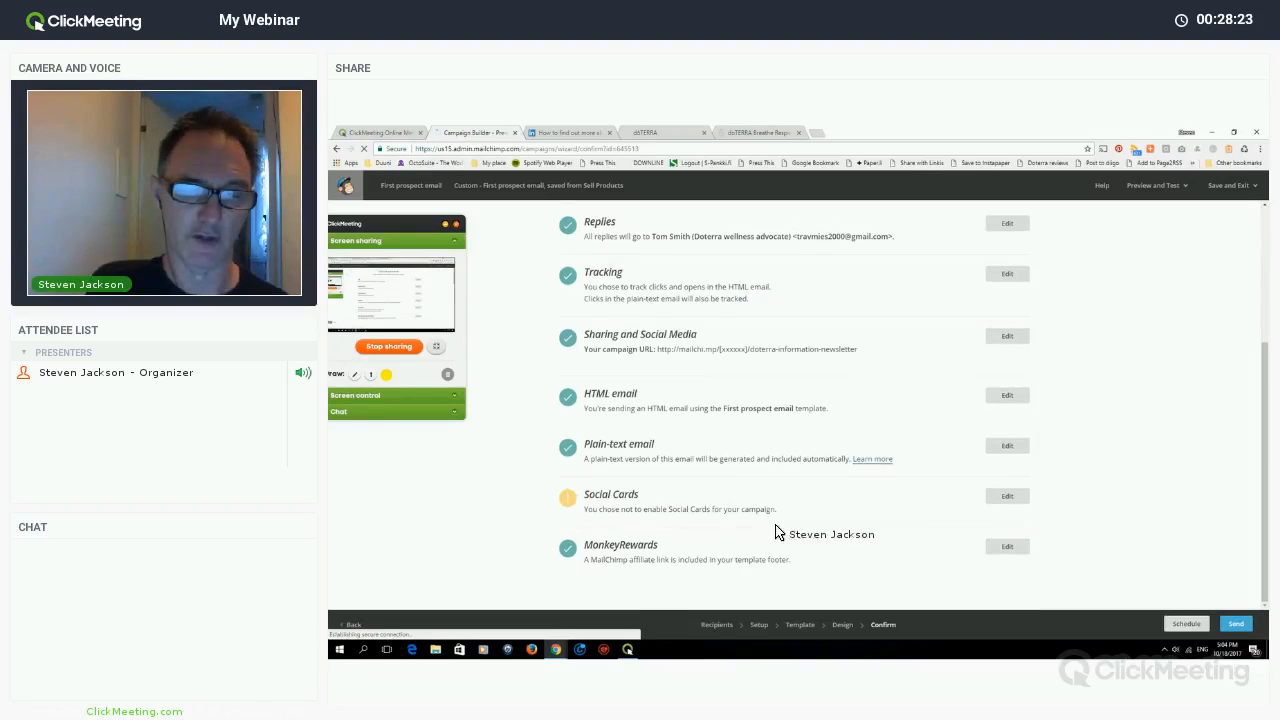
pyautogui.click(1232, 626)
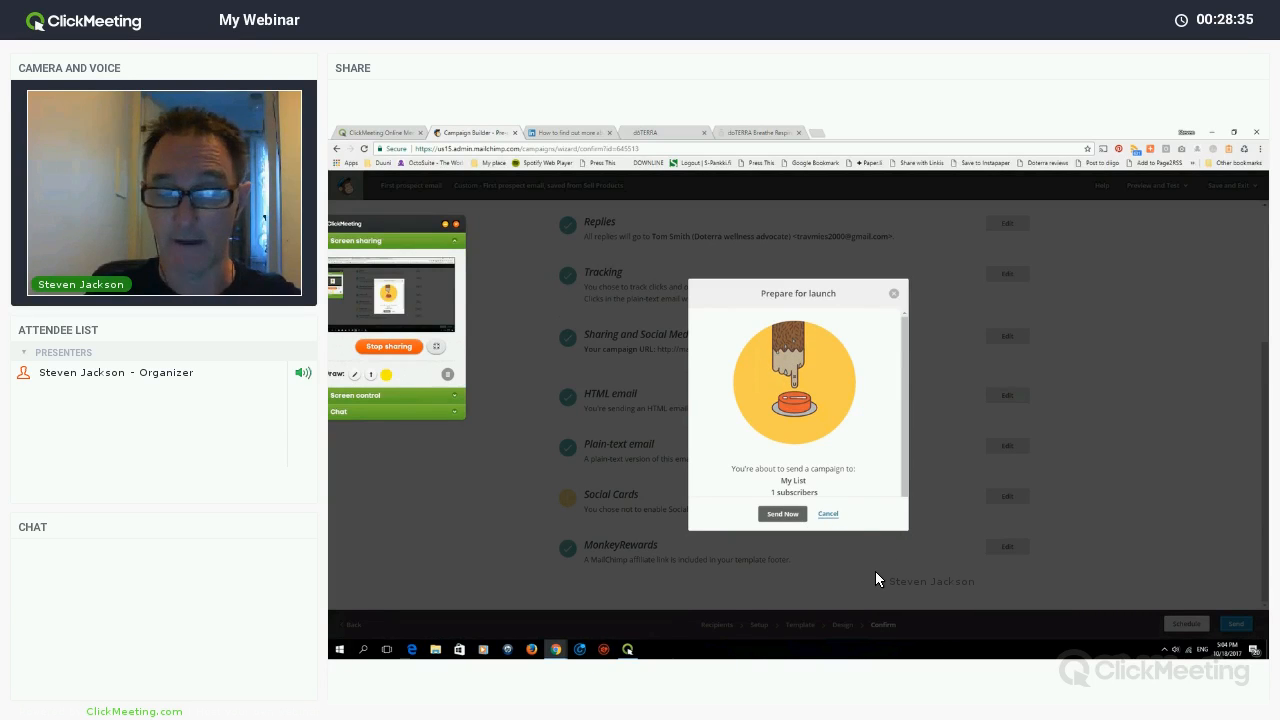
# - Send the First prospect email to My List now and stop the ClickMeeting screen share
pyautogui.click(782, 514)
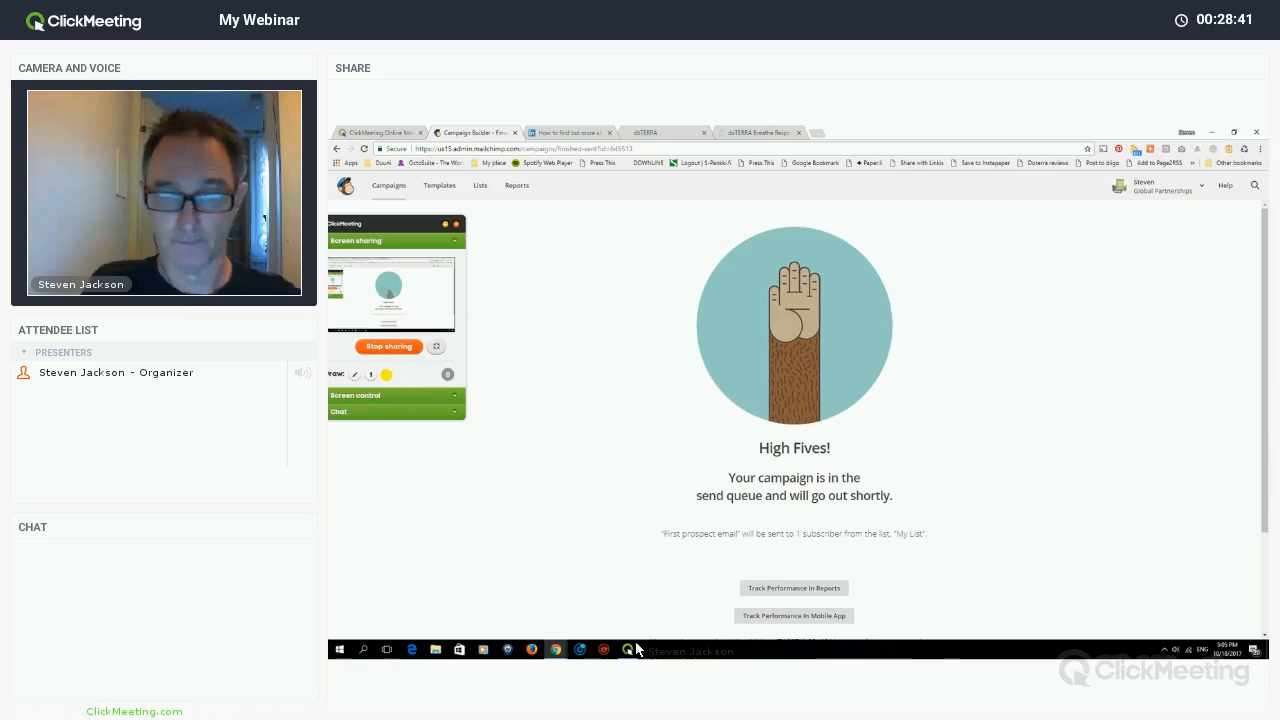
pyautogui.click(380, 348)
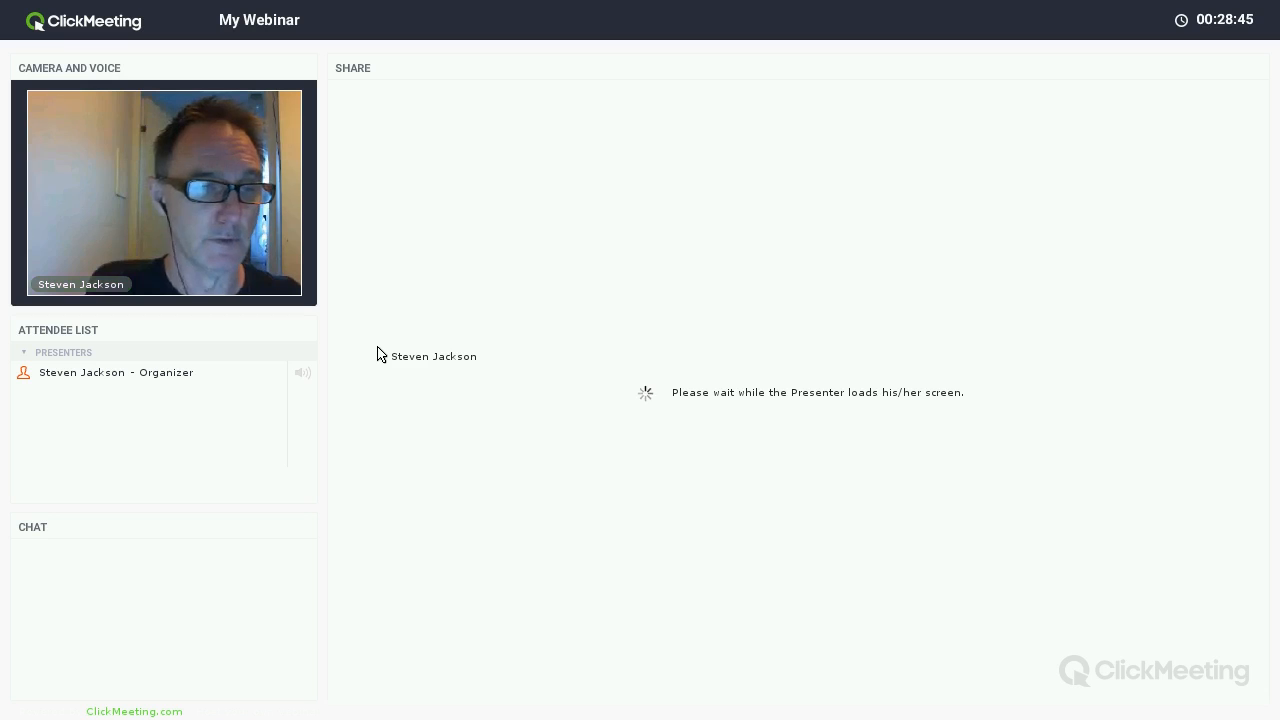